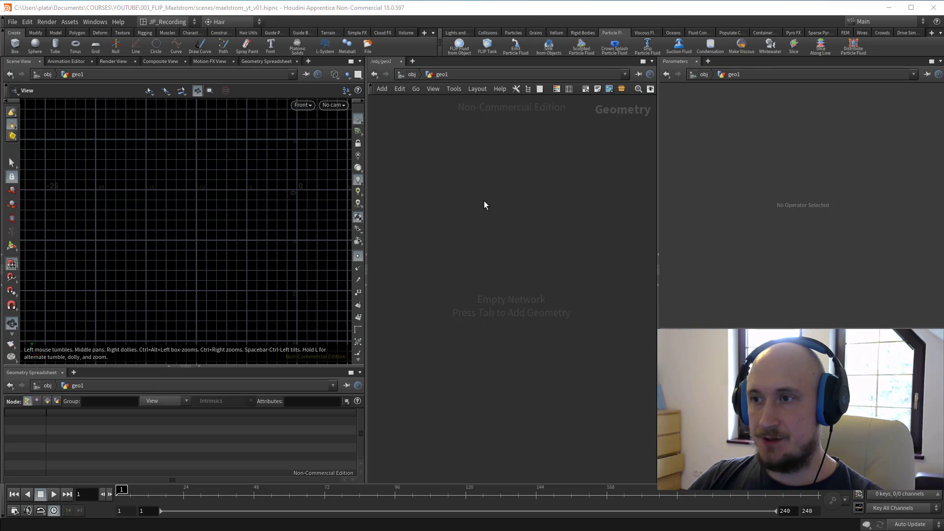
Add a Curve node to the empty geometry network
key("Tab")
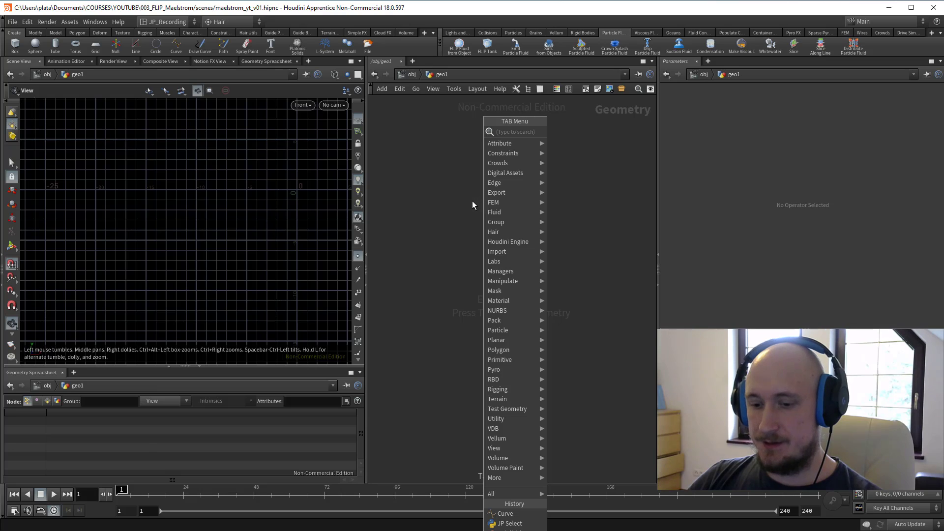
type("curve")
key("Return")
left_click(486, 192)
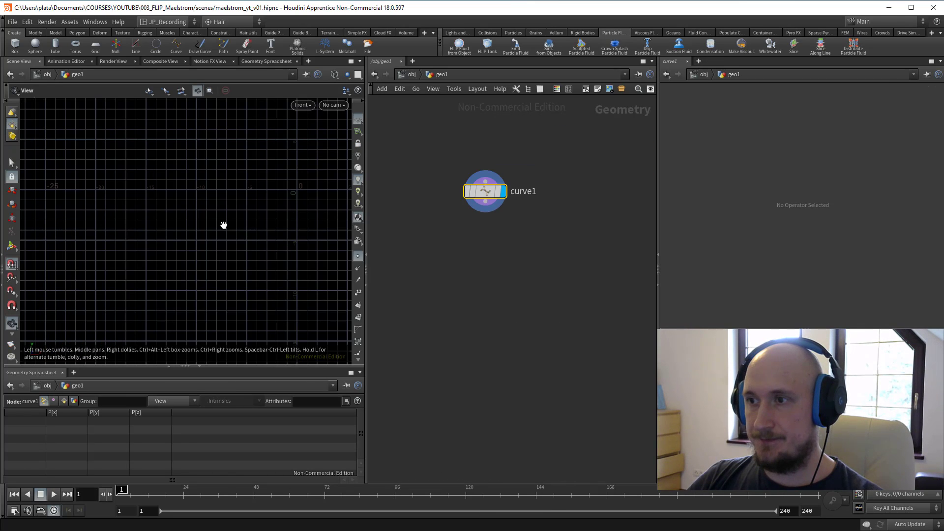
Draw a funnel profile in the front view through XY points (-25,0), (-19,0), (-13,-1), (-8,-3), (-5,-6) and (-4,-10)
key("Return")
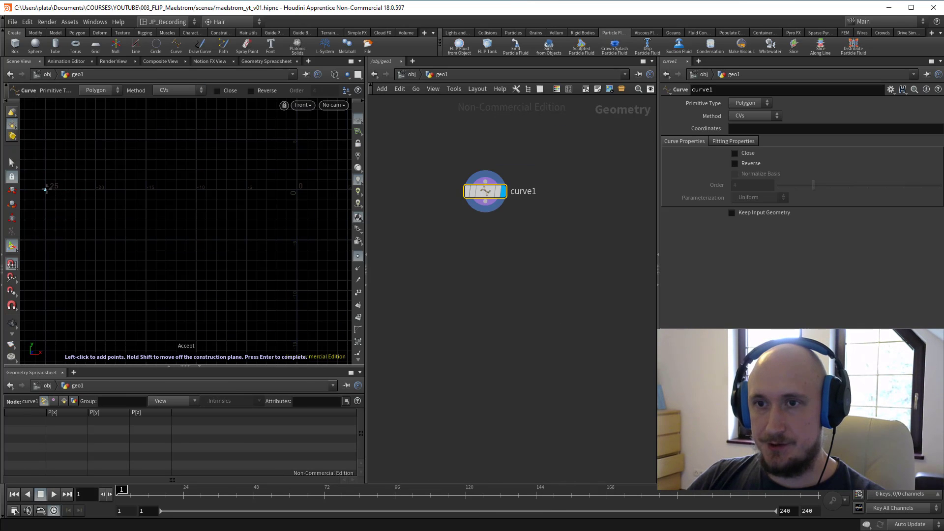
left_click(45, 189)
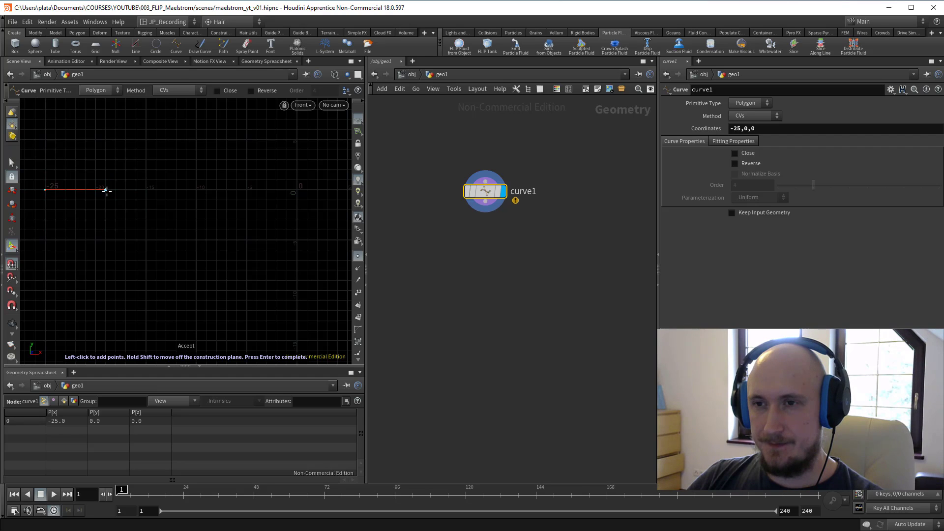
left_click(106, 189)
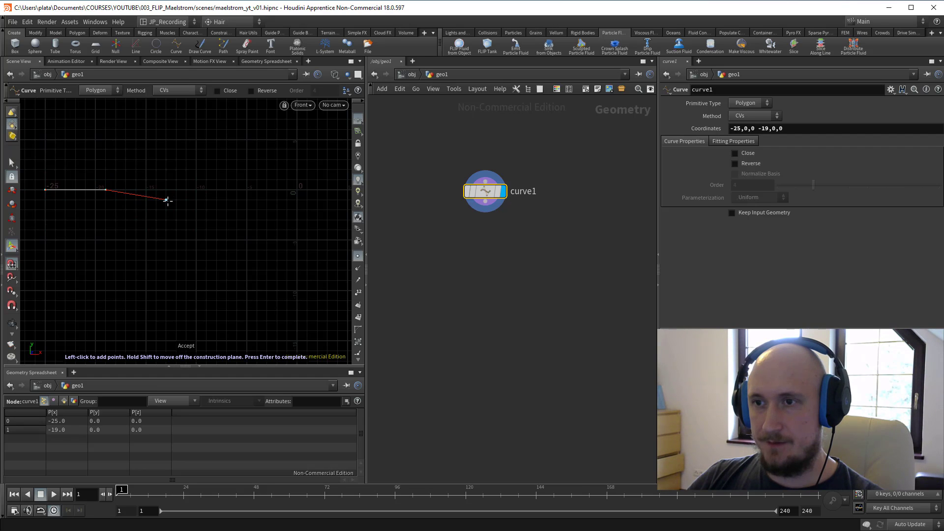
left_click(166, 200)
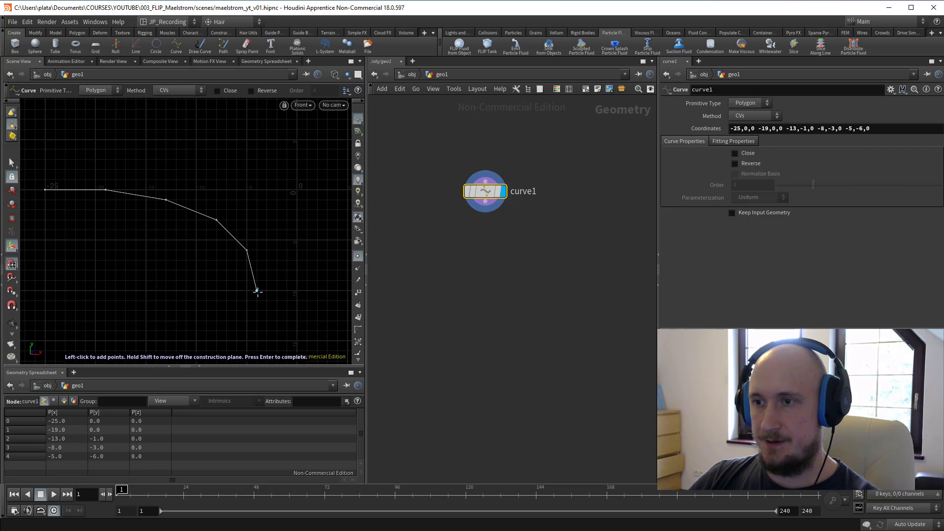
key("Return")
key("space+1")
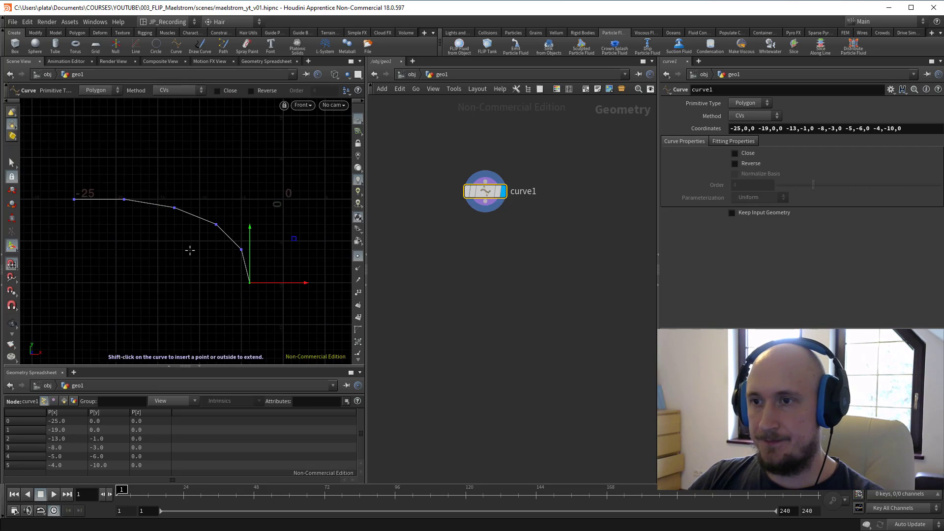
key("Escape")
left_click_drag(204, 246, 167, 231)
key("Return")
Add a Resample node beneath the curve, connect it and display its result
key("Tab")
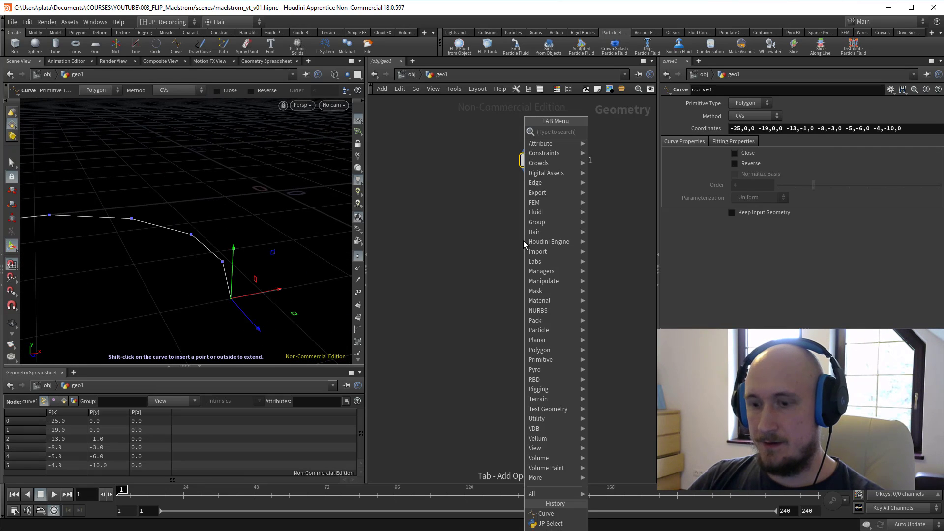
type("res")
left_click(619, 132)
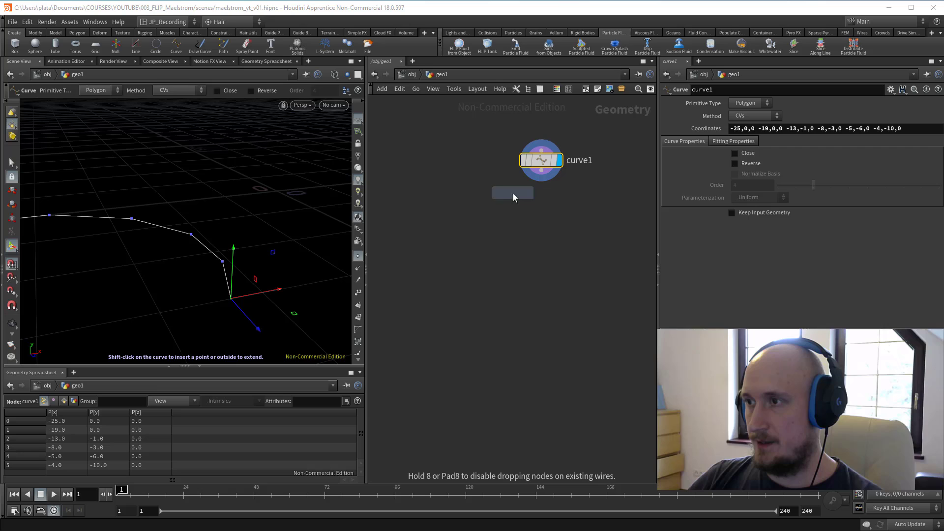
left_click(534, 215)
left_click(560, 209)
left_click_drag(217, 238, 249, 248, "alt")
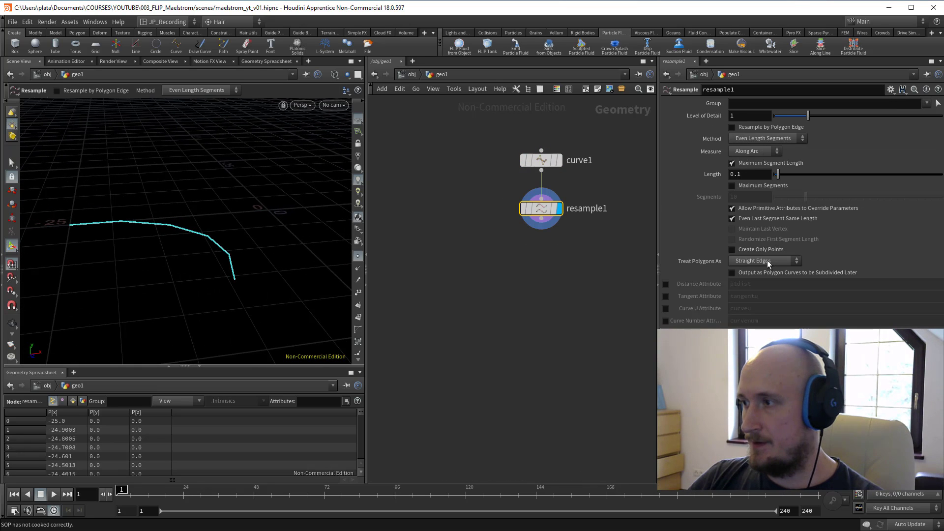
Treat the resampled polygons as Subdivision Curves and set the maximum segment length to 1.07
left_click(767, 262)
left_click(738, 281)
left_click_drag(301, 262, 231, 256, "alt")
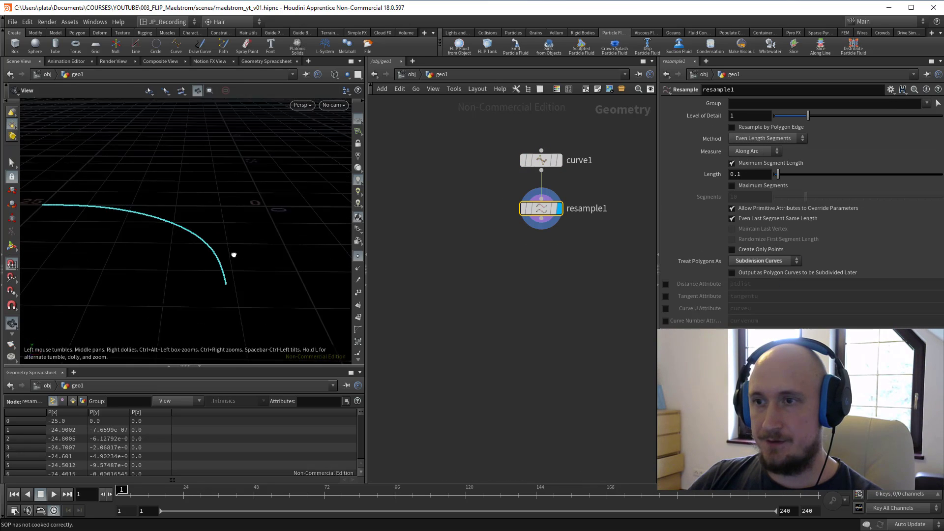
left_click_drag(777, 176, 811, 172)
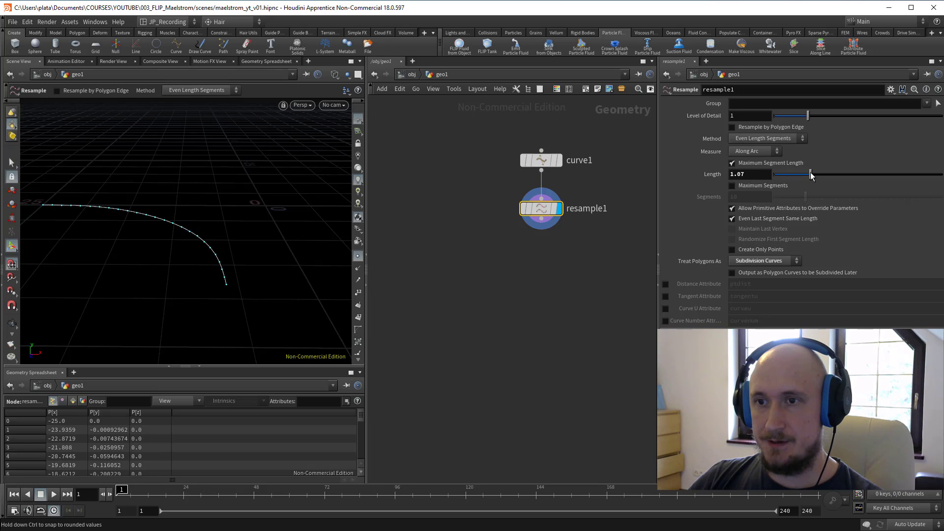
key("Escape")
right_click_drag(161, 201, 169, 206, "alt")
key("space+3")
key("space+1")
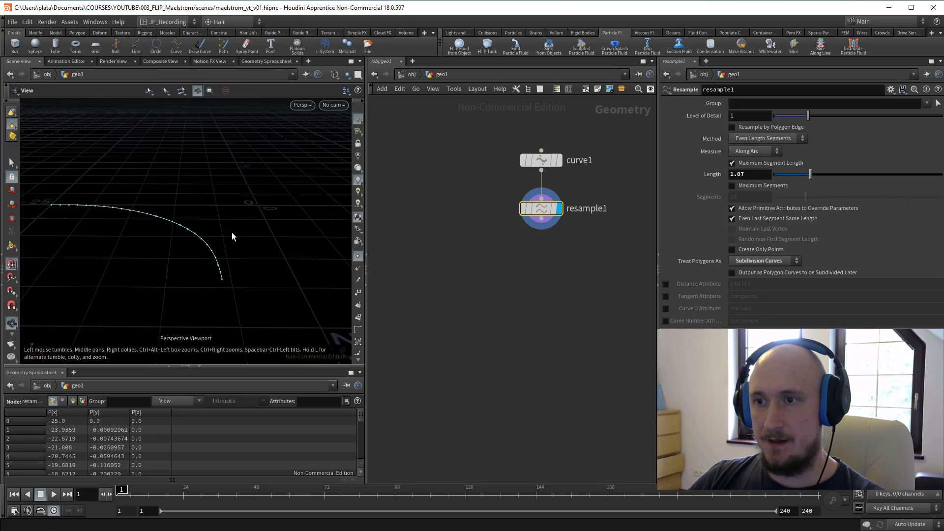
left_click_drag(231, 233, 208, 219, "alt")
Revolve the resampled profile around the Y axis with 50 divisions and show the surface shaded
key("Tab")
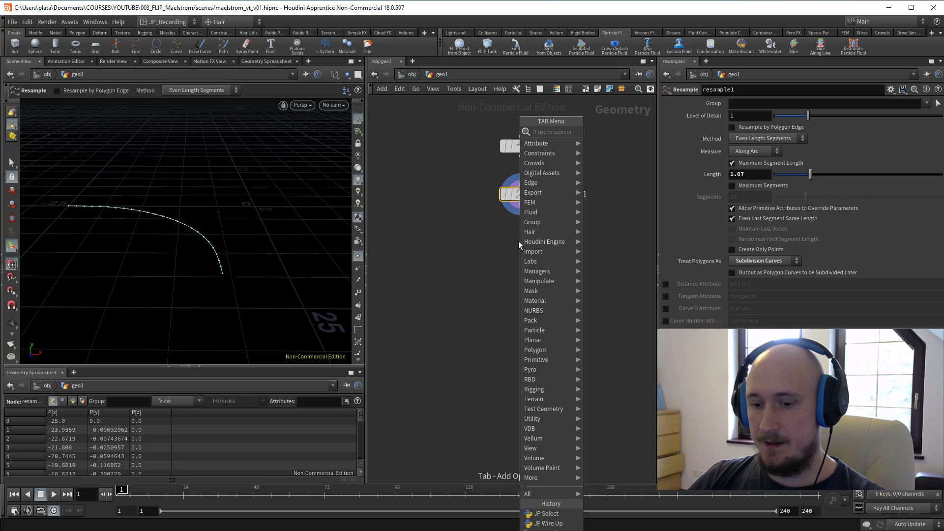
type("rev")
left_click(618, 142)
left_click(521, 251)
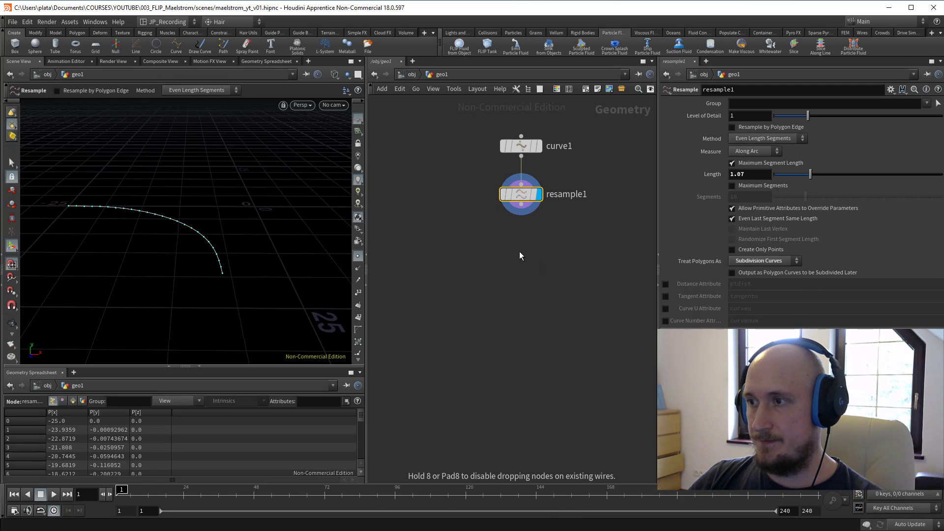
left_click_drag(816, 153, 935, 151)
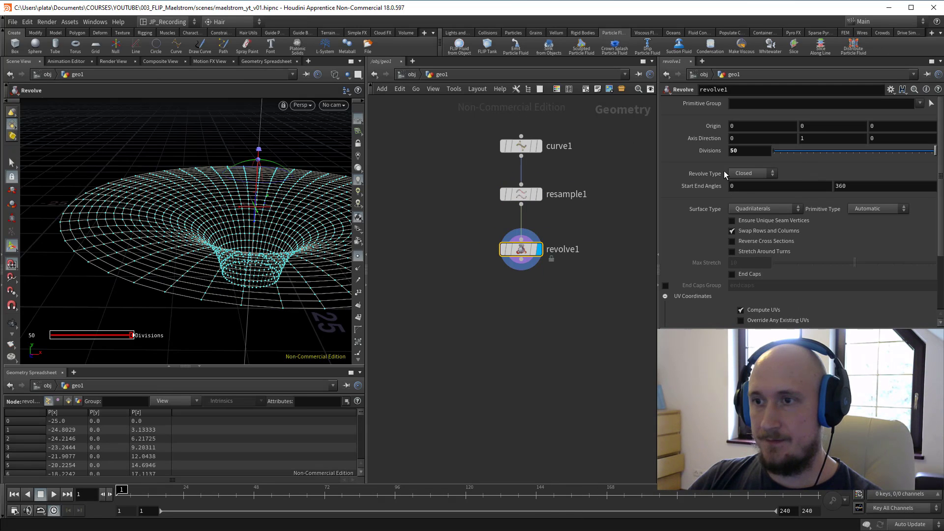
mouse_move(266, 204)
left_mouse_down("alt")
mouse_move(284, 249)
mouse_move(253, 327)
mouse_move(232, 315)
left_mouse_up("alt")
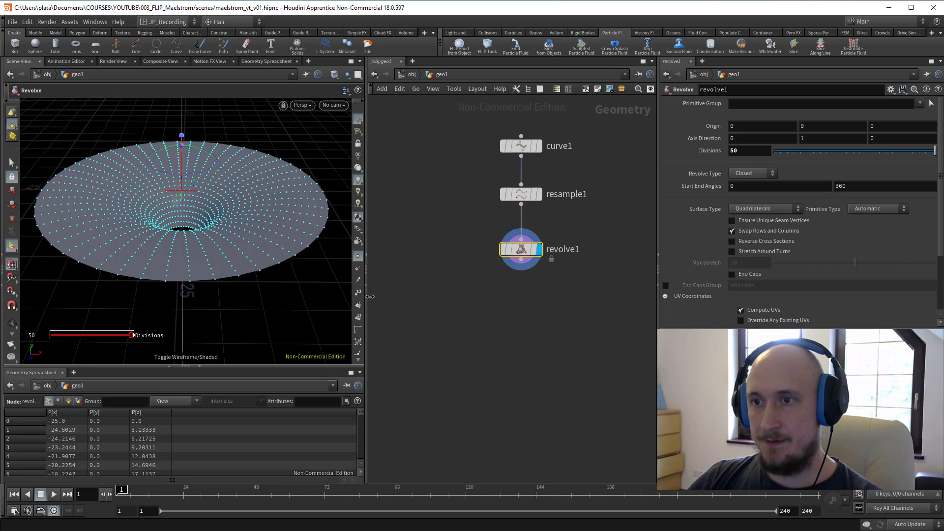
Add a Reverse node after the revolve to flip the surface normals
key("Tab")
type("rev")
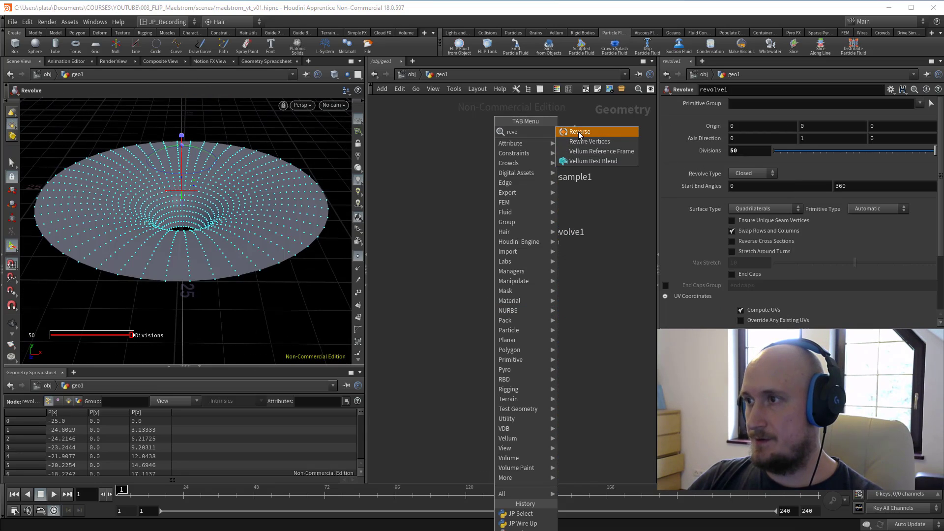
left_click(577, 131)
left_click(522, 279)
Add an Extrude Volume node after the reverse node, connect it and display the solid funnel block
middle_click_drag(532, 358, 525, 335)
key("Tab")
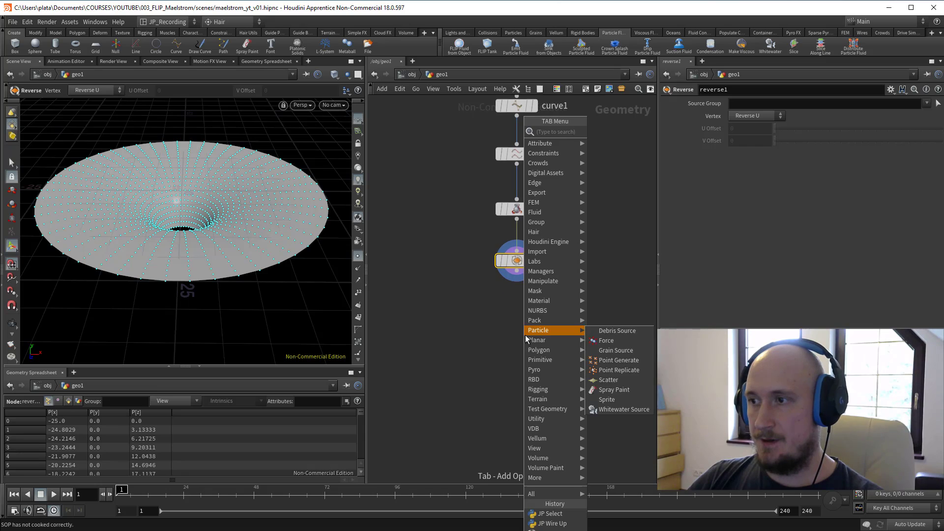
type("ex")
key("Down")
key("Down")
key("Down")
key("Down")
key("Down")
key("Down")
key("Return")
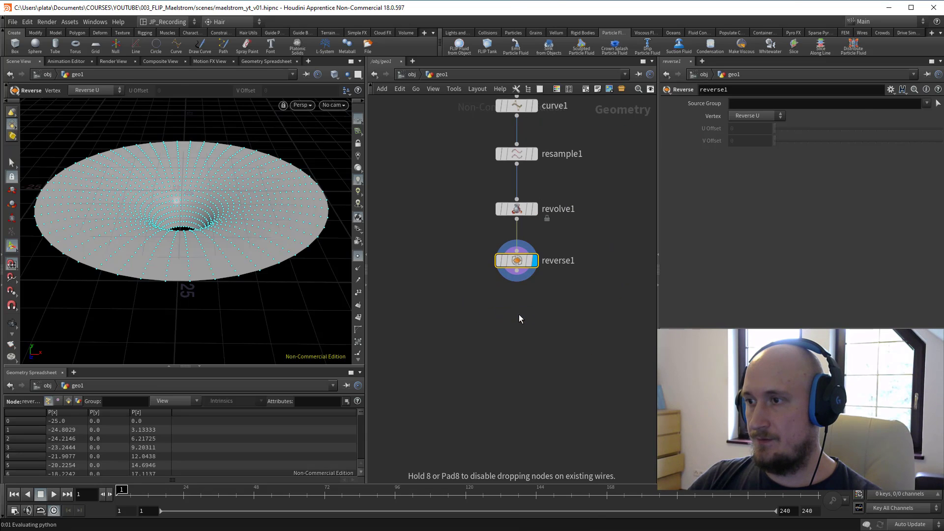
left_click(521, 316)
left_click(535, 315)
left_click_drag(517, 304, 517, 270)
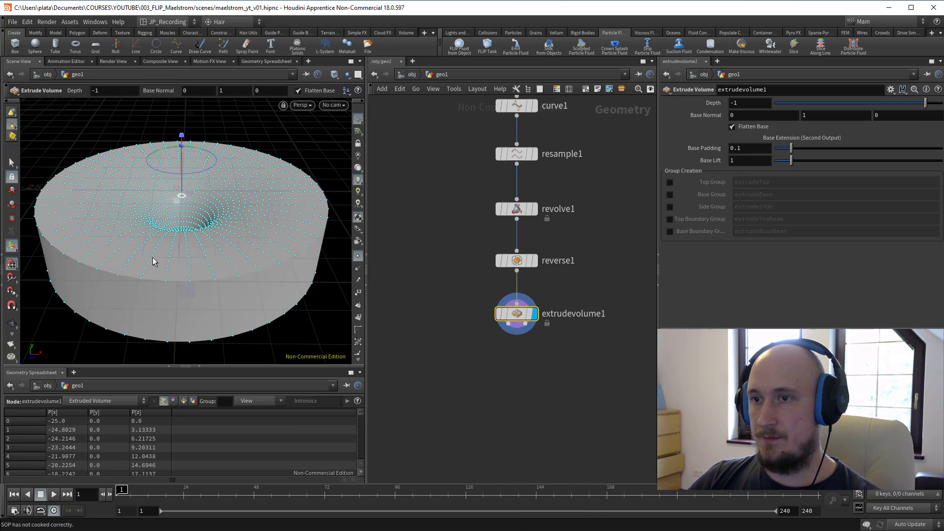
scroll(197, 219, "down", 2)
mouse_move(197, 218)
left_mouse_down("alt")
mouse_move(156, 213)
mouse_move(187, 212)
left_mouse_up("alt")
left_click(17, 325)
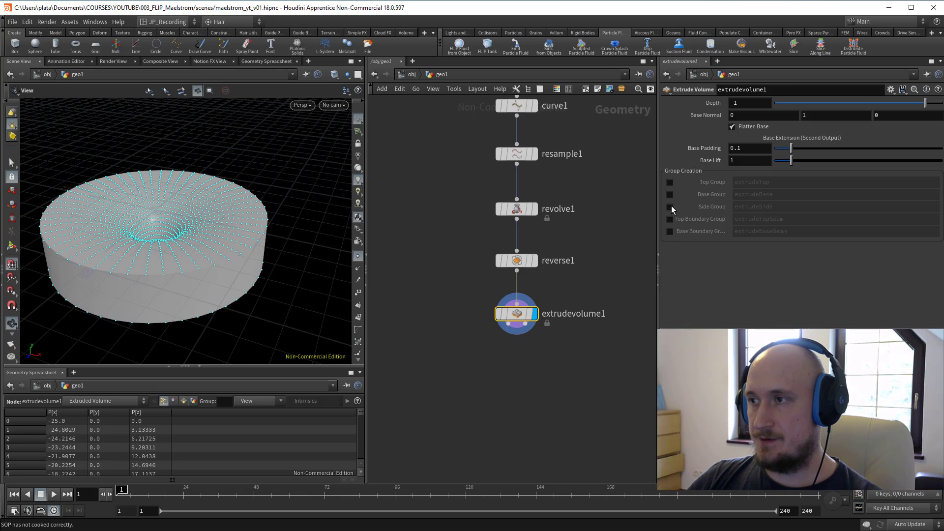
Add a separate Tube node and show the extruded funnel as a wireframe template for reference
key("Tab")
type("tu")
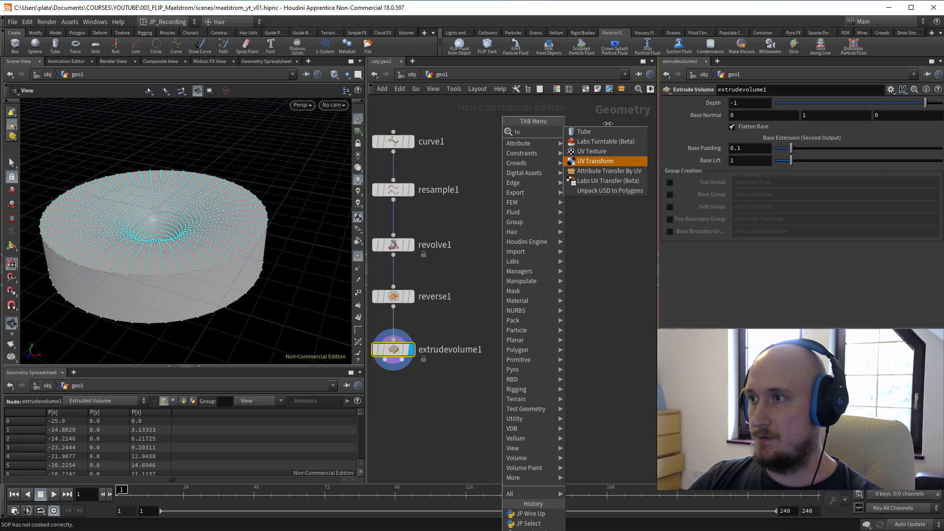
left_click(585, 131)
left_click(535, 143)
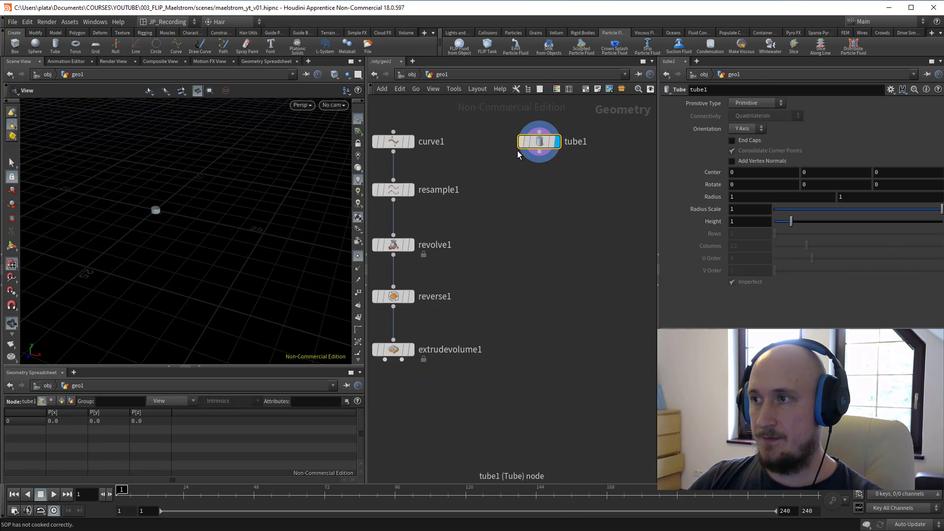
left_click(406, 350)
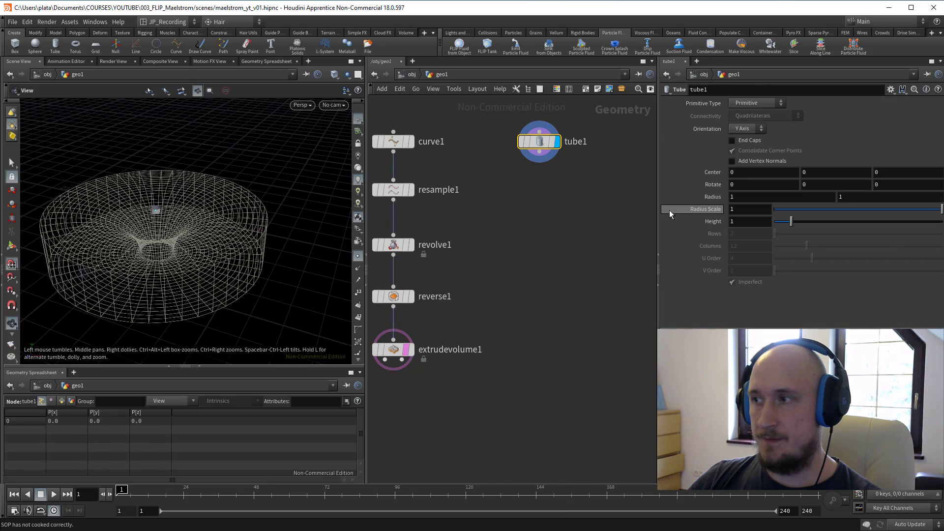
Set the tube's radius scale to 22.7, height to 2 and Y center to 1, checking its fit from the front
mouse_move(752, 214)
middle_mouse_down()
mouse_move(824, 214)
mouse_move(760, 219)
middle_mouse_up()
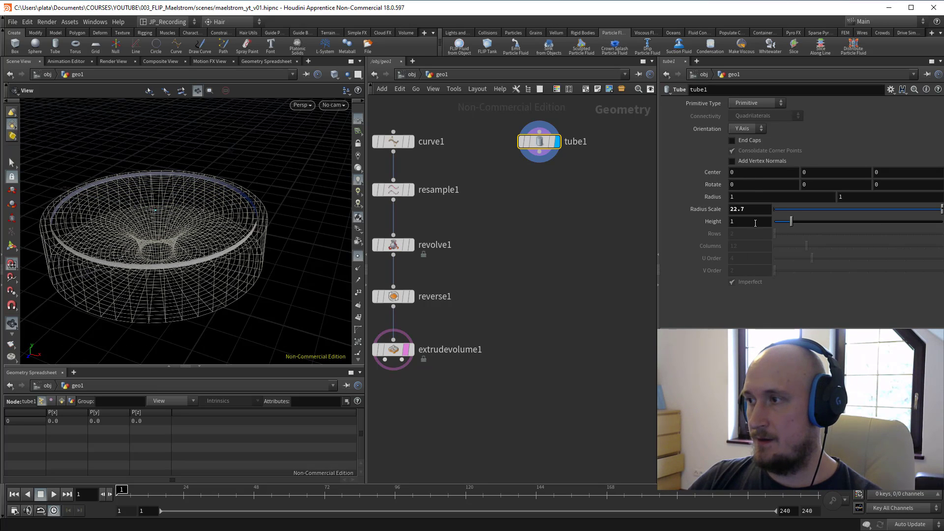
left_click(756, 223)
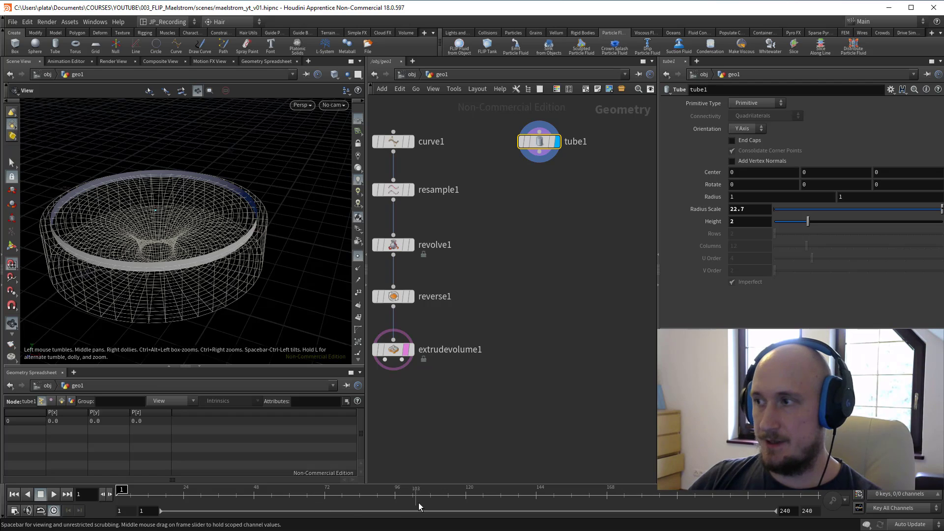
type("1")
key("Return")
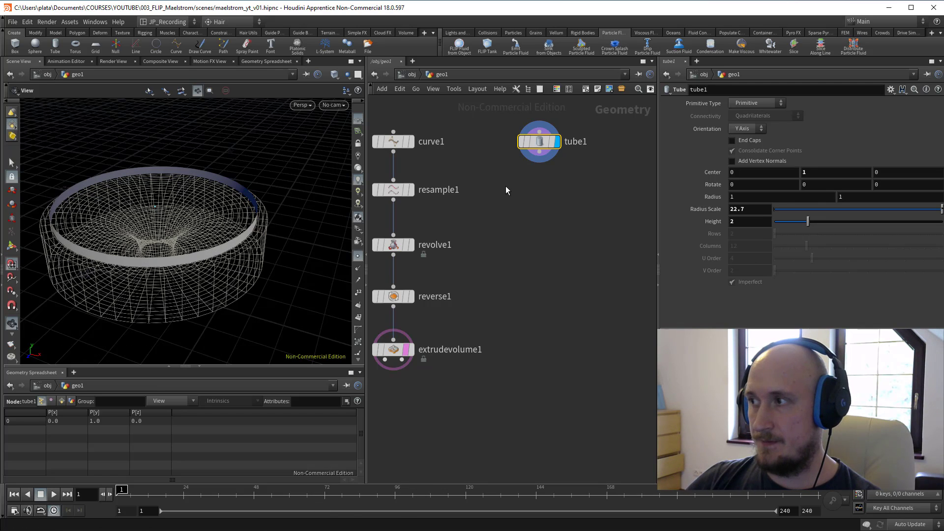
left_click_drag(190, 251, 196, 238)
key("space+3")
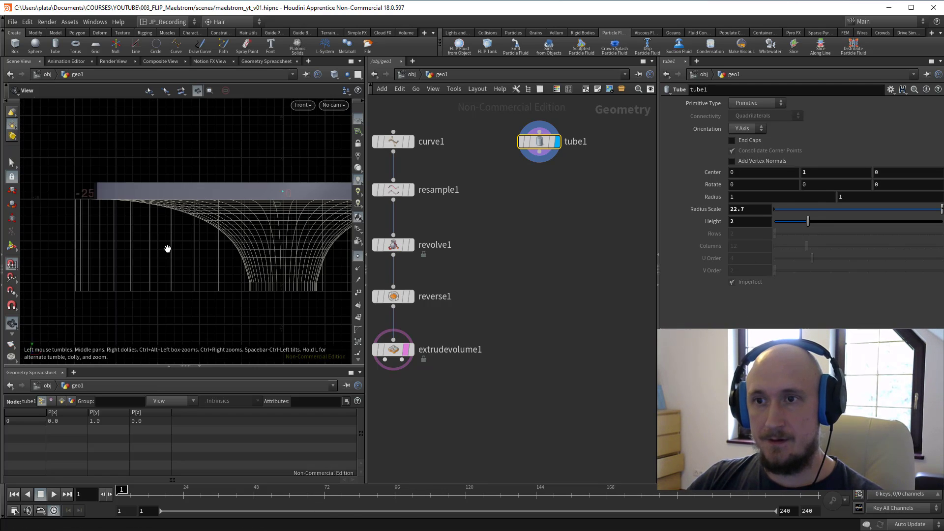
key("space+1")
Add a PolyExtrude node after the tube, display it and set its distance to -1
key("Tab")
type("ex")
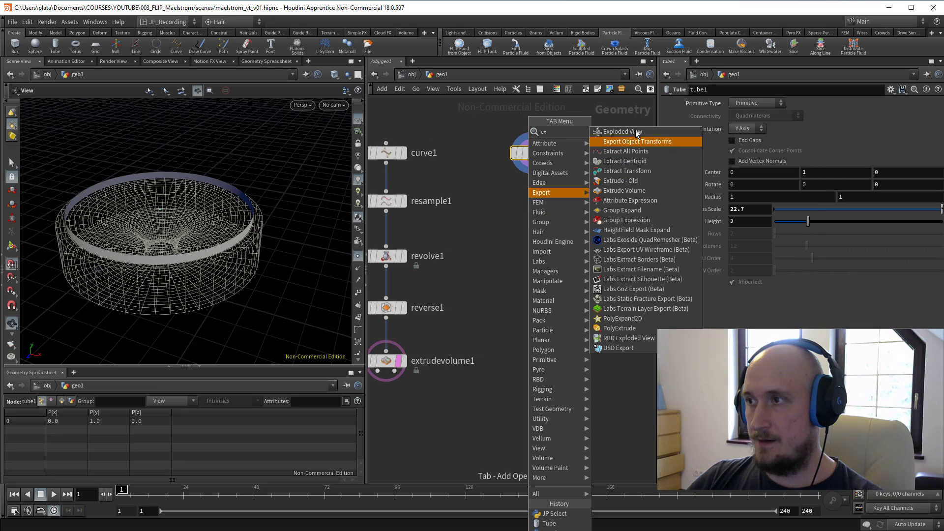
left_click(627, 329)
left_click(531, 201)
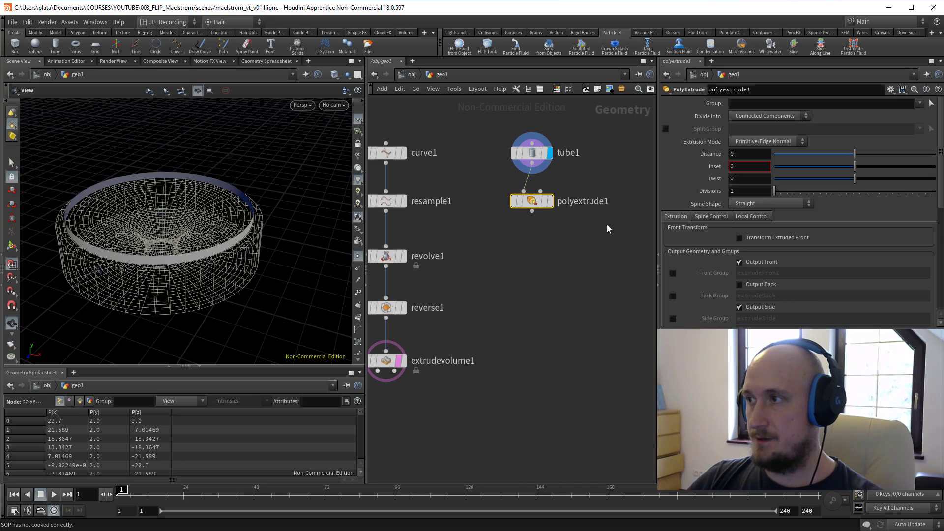
key("r")
left_click_drag(852, 160, 658, 171)
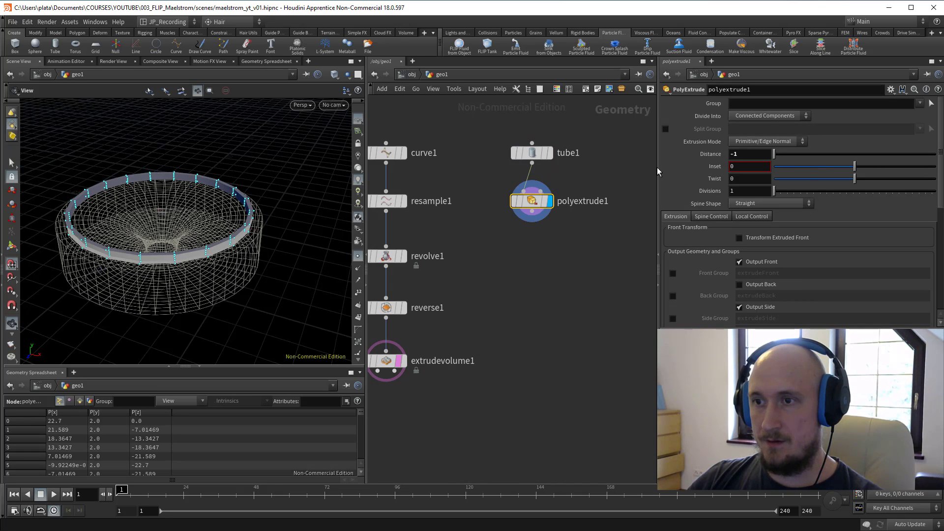
Change the tube's primitive type to Polygon and increase its number of columns for a rounder ring
left_click(532, 153)
left_click(758, 103)
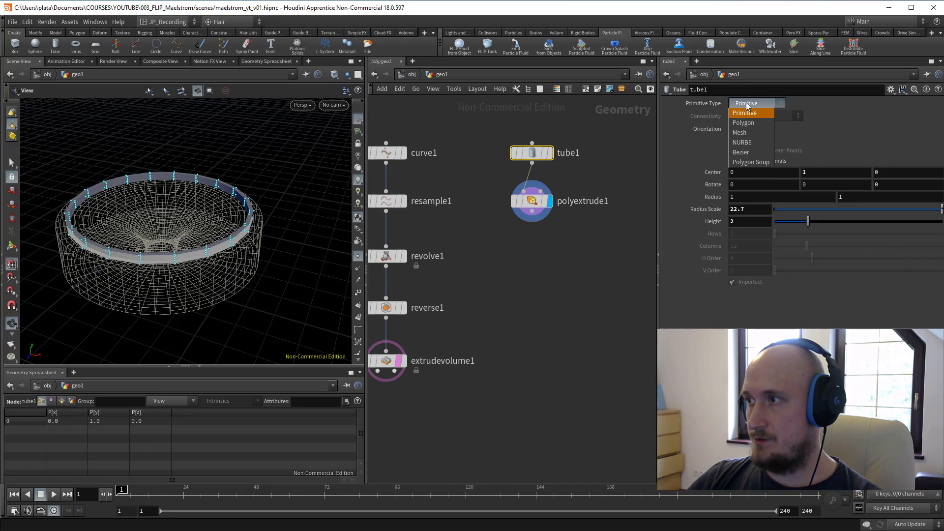
left_click(750, 125)
left_click_drag(807, 247, 943, 249)
Set the PolyExtrude distance of the ring to -2 and enable Output Back
left_click_drag(596, 236, 478, 170)
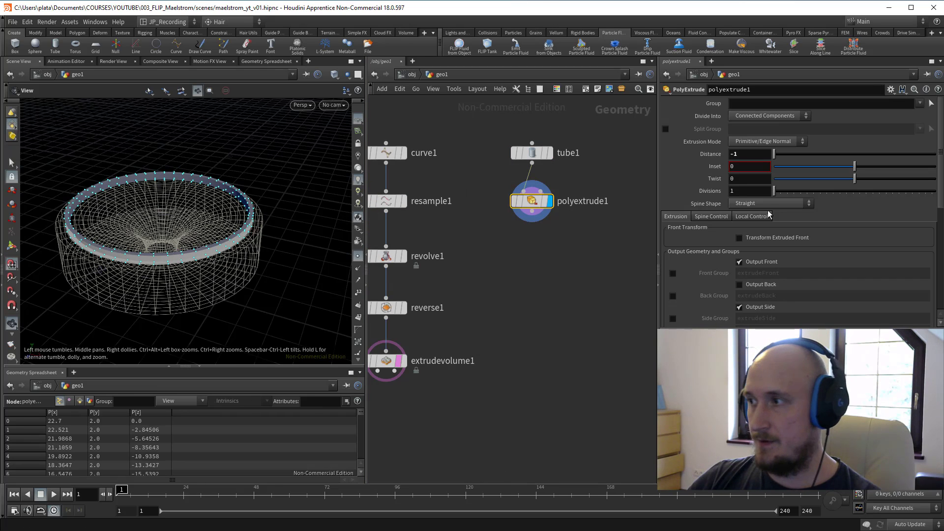
left_click(747, 142)
left_click(768, 153)
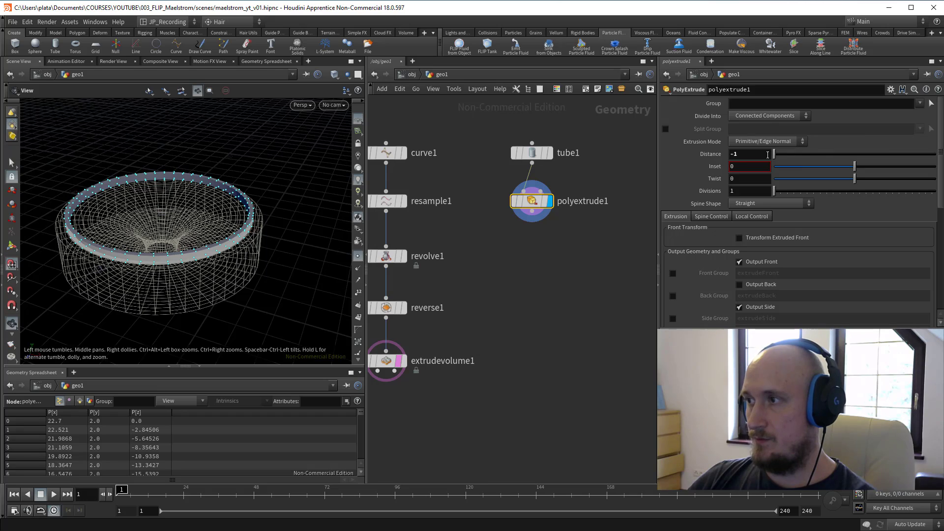
key("BackSpace")
type("2")
key("Return")
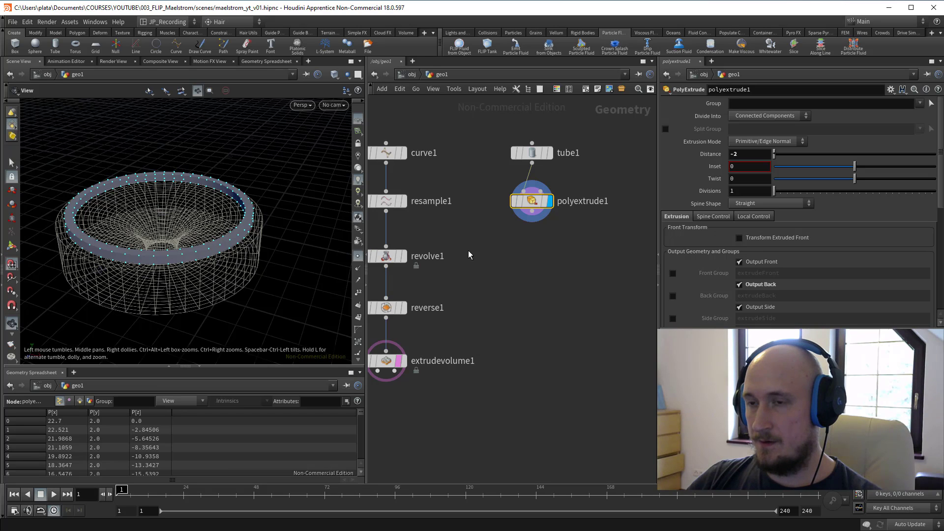
scroll(215, 240, "up", 3)
middle_click_drag(536, 284, 540, 277)
left_click_drag(611, 248, 523, 191)
middle_click_drag(549, 272, 540, 261)
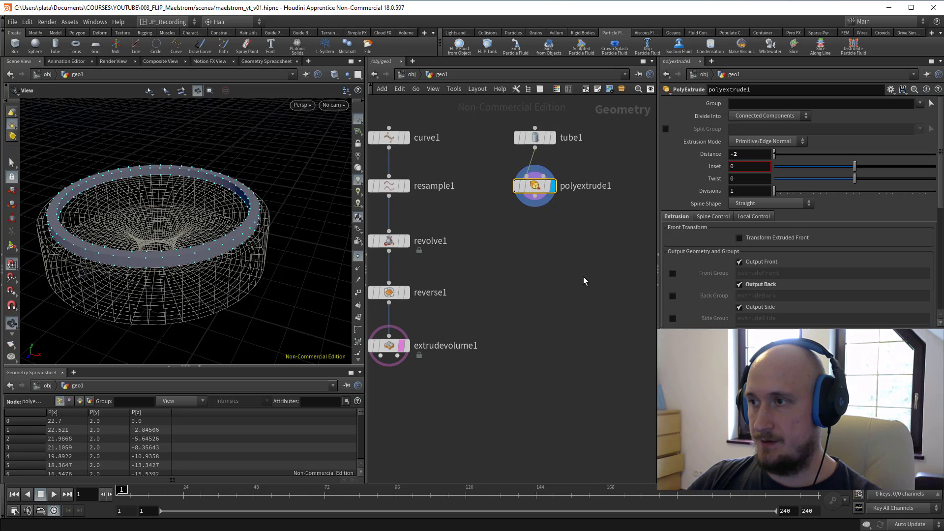
middle_click_drag(537, 310, 563, 258)
middle_click_drag(558, 238, 547, 280)
middle_click_drag(392, 407, 440, 346)
key("Tab")
type("vb")
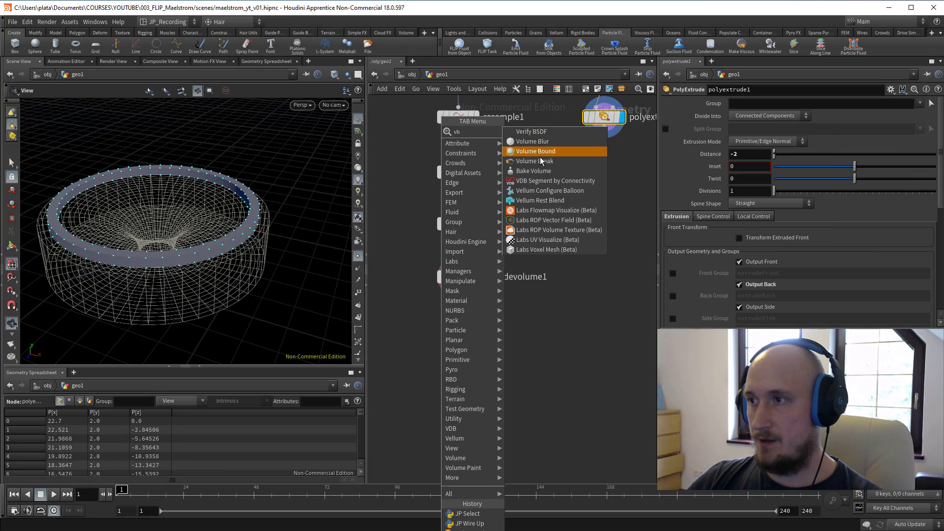
key("Escape")
key("Tab")
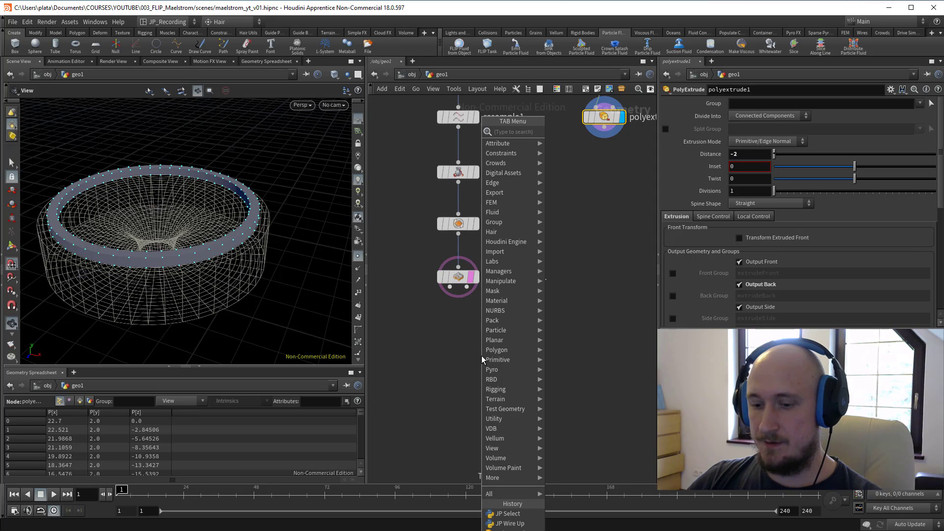
type("vb")
key("Escape")
Add a VDB from Polygons node after the extruded funnel volume, connect it and display it
key("Tab")
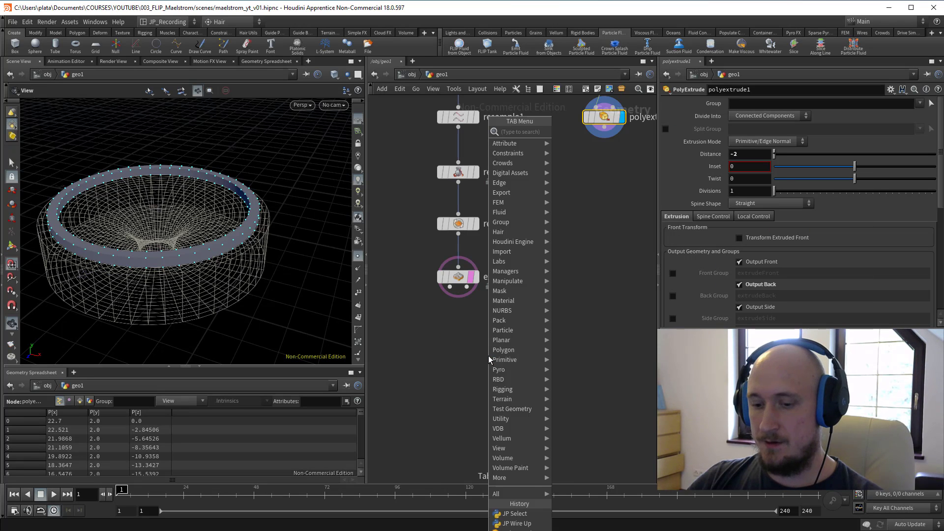
type("vdb")
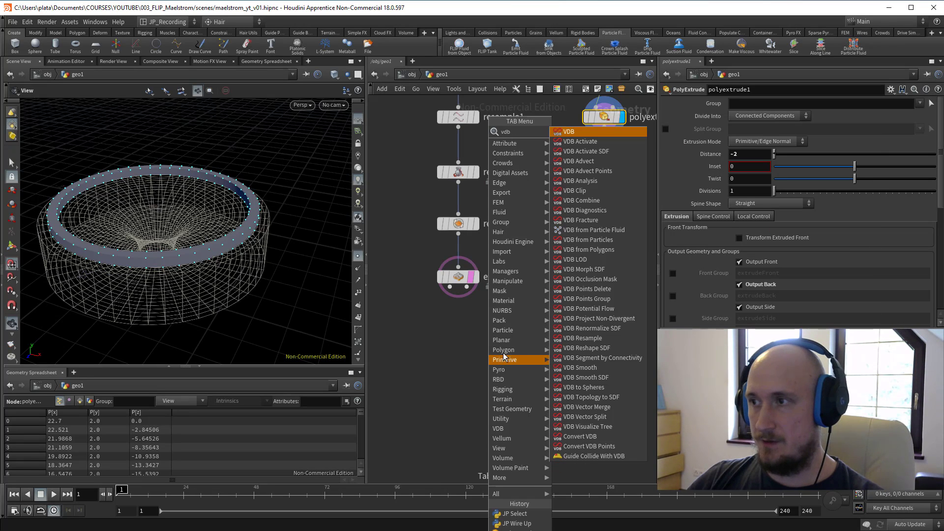
left_click(608, 252)
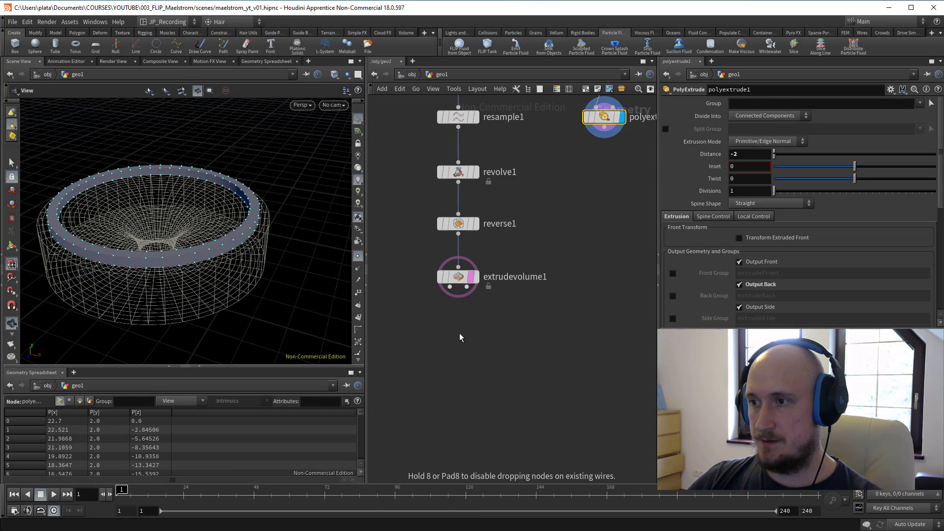
left_click(459, 336)
key("r")
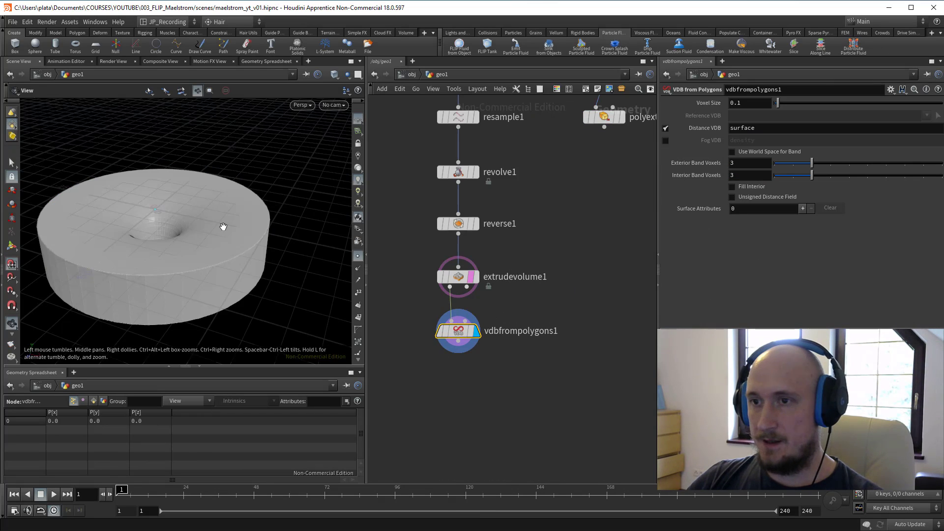
Inspect the funnel VDB up close and set its voxel size to 0.2
left_click_drag(202, 147, 197, 193)
key("w")
key("w")
scroll(217, 214, "down", 5)
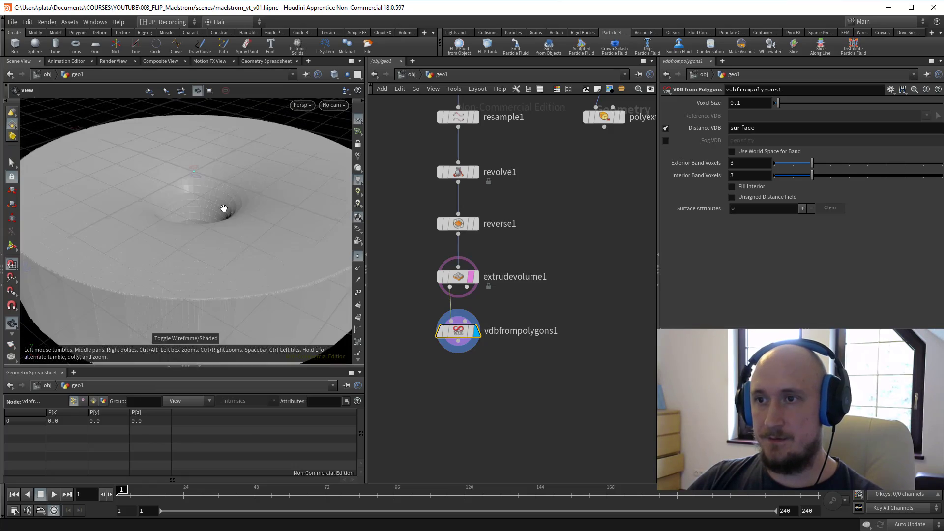
type("0.2")
key("Return")
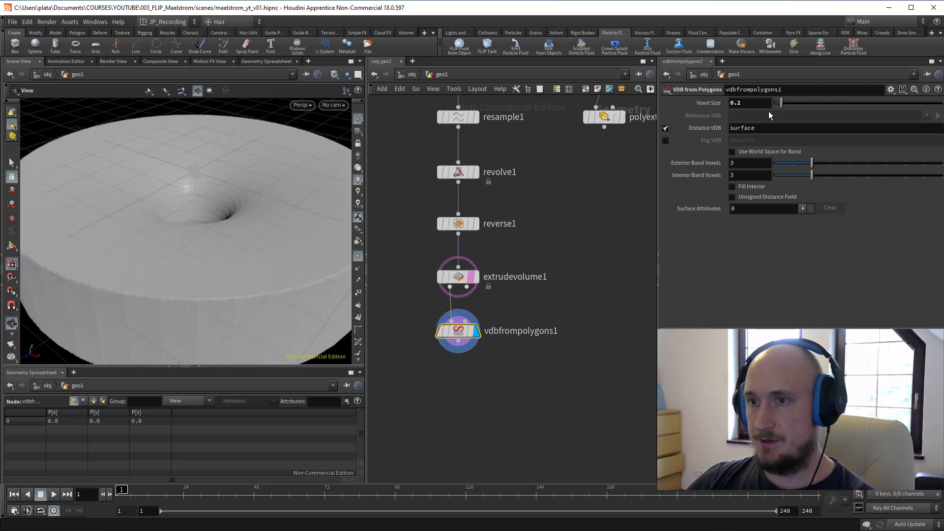
Rename the VDB from Polygons node to VDB_COL
middle_click_drag(507, 388, 490, 334)
key("Tab")
key("Escape")
left_click_drag(491, 334, 412, 262)
double_click(810, 89)
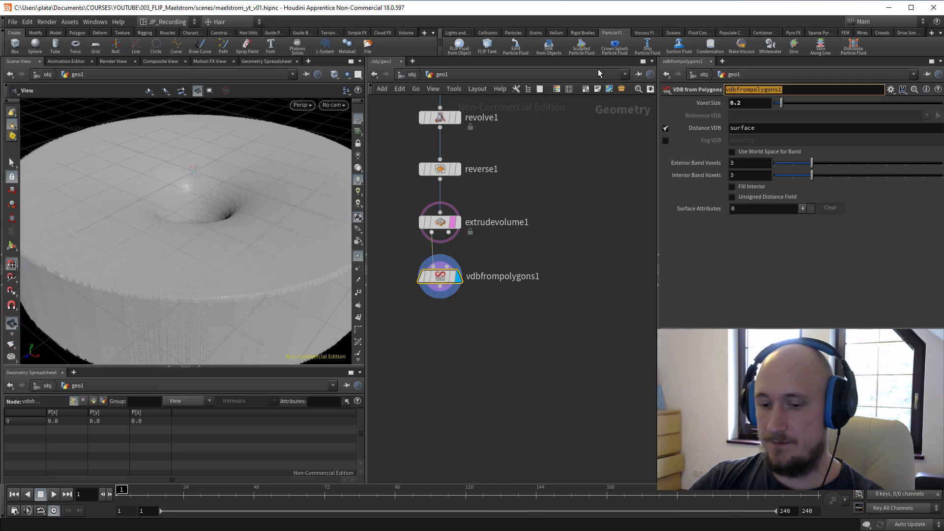
type("VDB_COL")
key("Return")
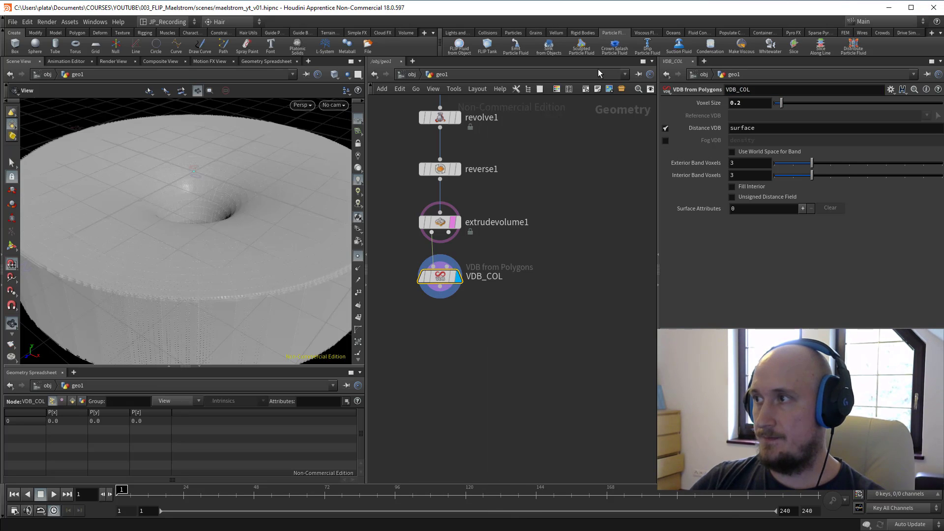
Frame the whole funnel and switch the geometry's displayed node to the polyextruded ring
key("d")
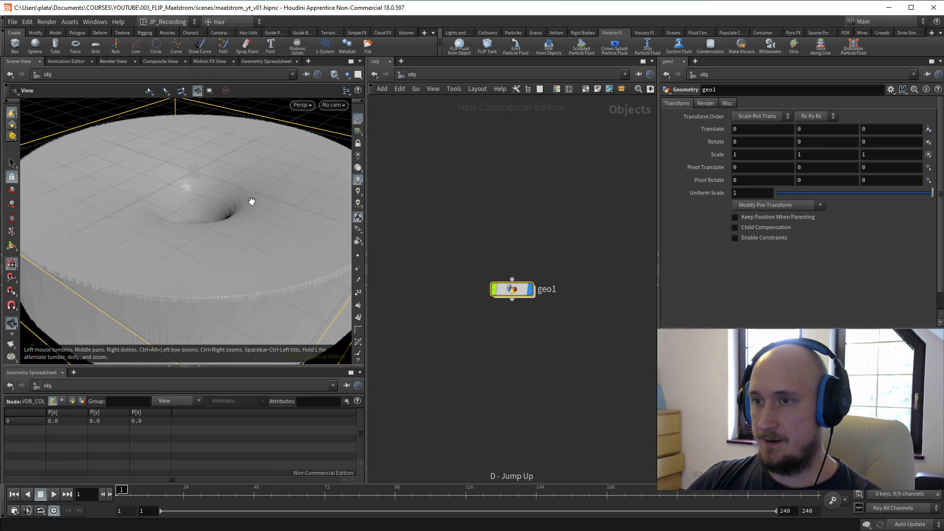
key("h")
key("a")
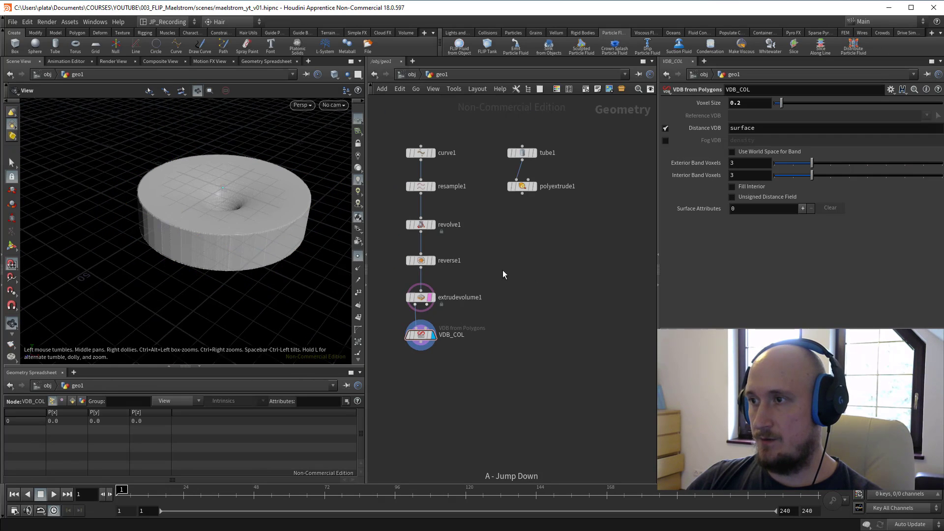
left_click_drag(519, 180, 516, 179)
key("r")
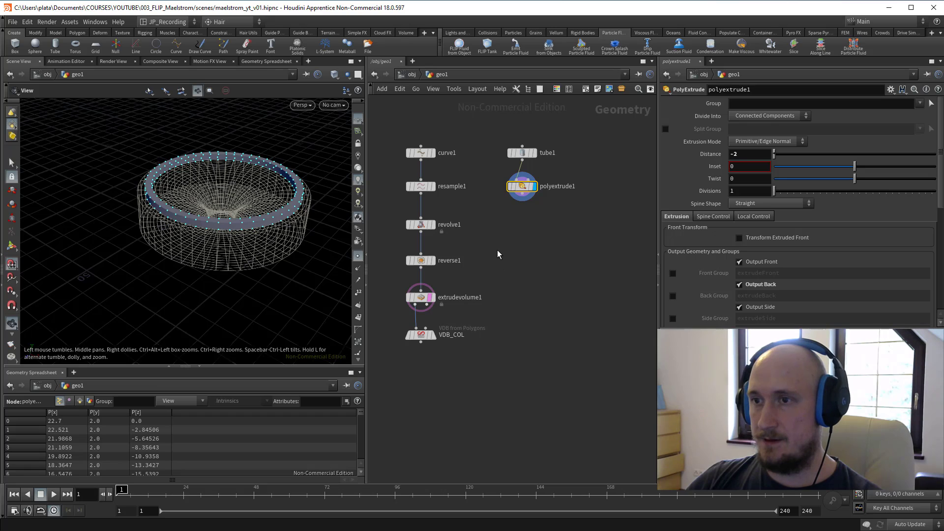
Return to the object level and apply Emit Particle Fluid to the ring geometry geo1
right_click_drag(500, 249, 502, 250)
key("d")
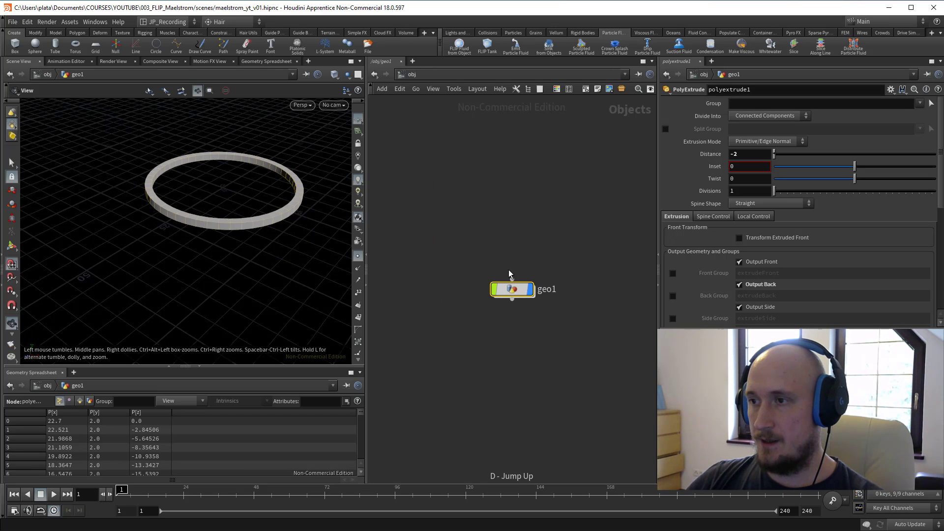
left_click_drag(216, 212, 171, 240)
right_click_drag(170, 241, 219, 231)
middle_click_drag(219, 231, 163, 247)
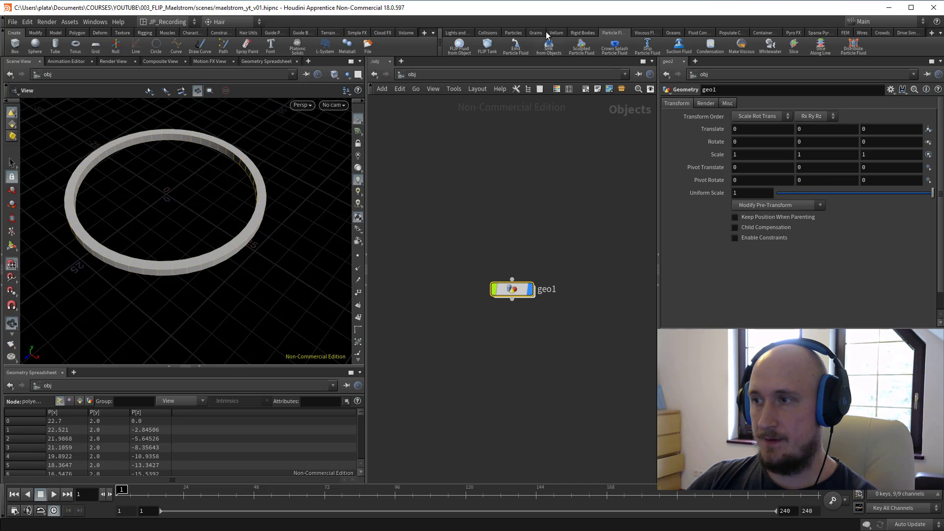
left_click(522, 52)
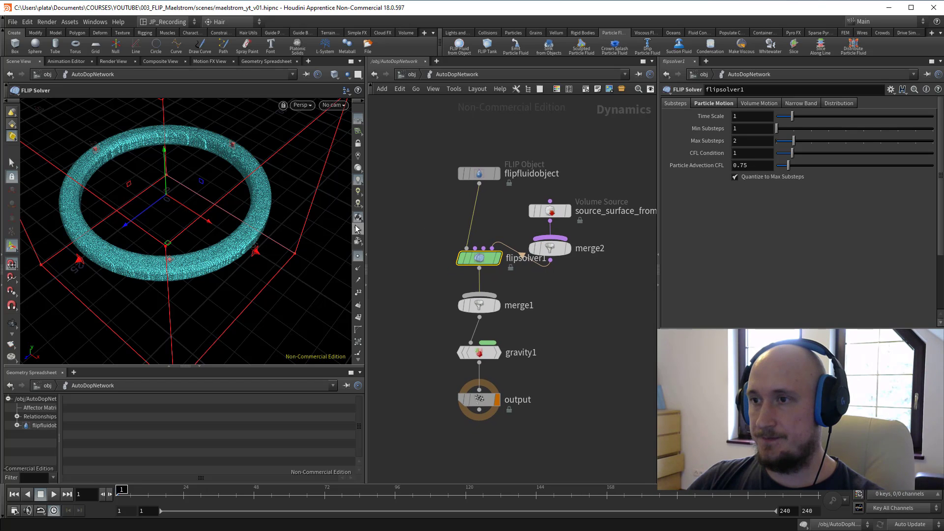
Set the FLIP fluid object's particle separation to 0.4 and move its node away from the solver
left_click(472, 173)
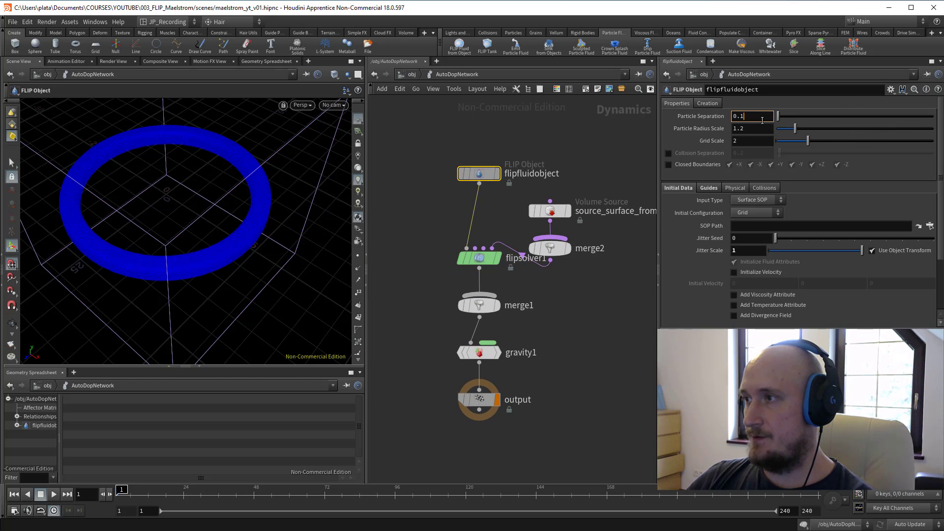
middle_click_drag(393, 230, 399, 219)
scroll(399, 219, "down", 1)
left_click_drag(458, 176, 392, 177)
Add a Static Object node beside the FLIP solver and connect its output to merge1
key("Tab")
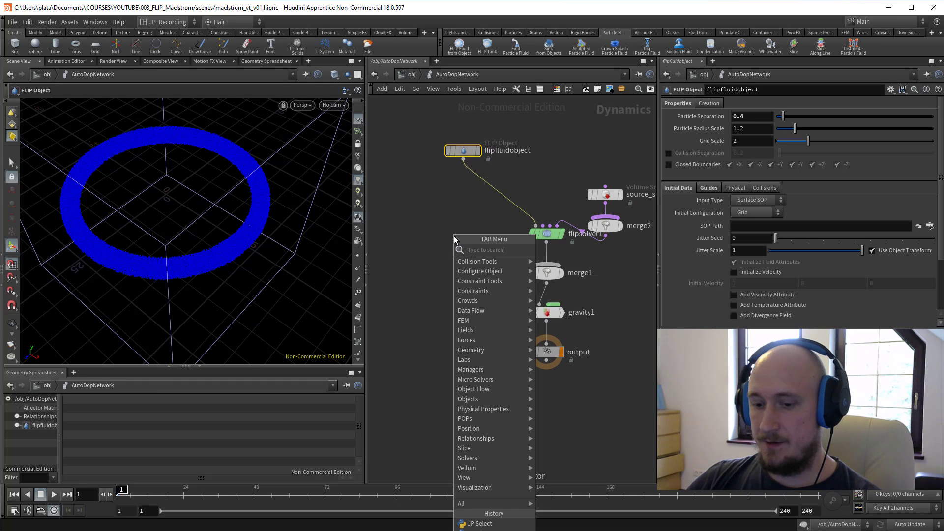
key("Escape")
key("Tab")
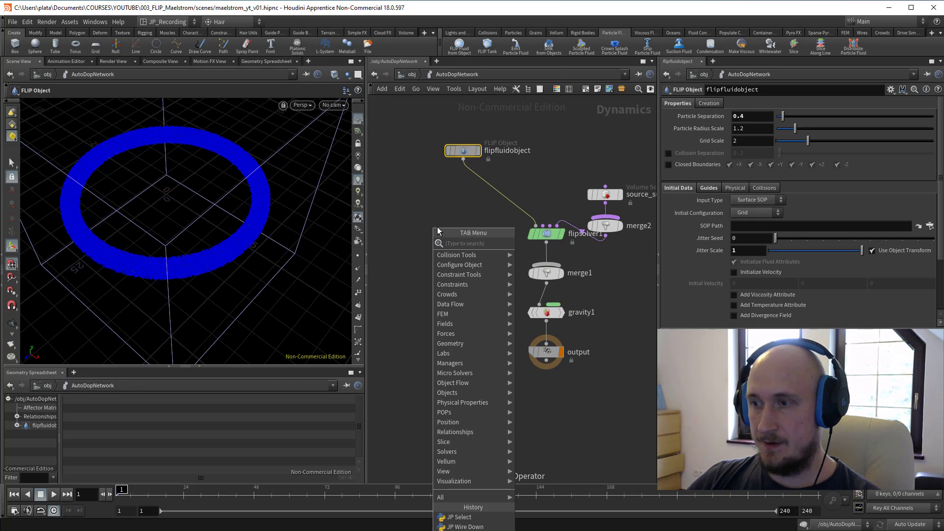
type("st")
left_click(533, 243)
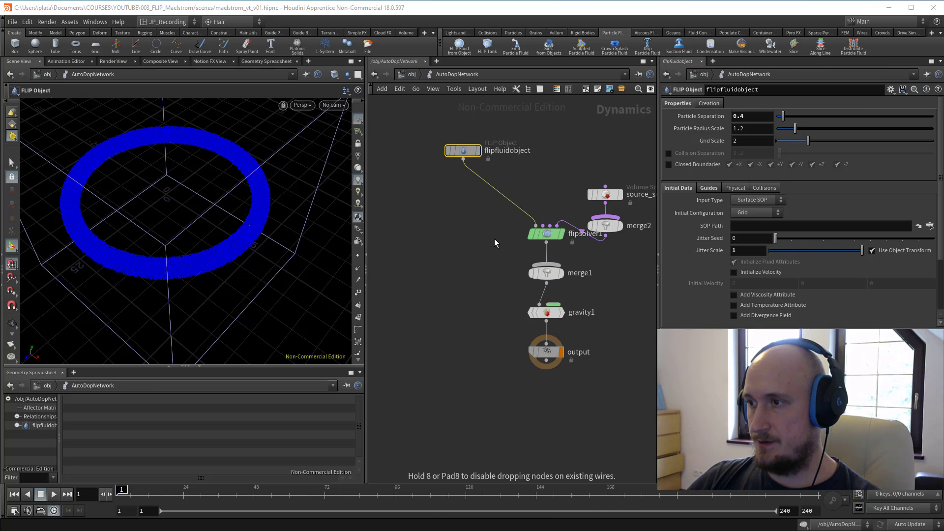
left_click(456, 216)
left_click_drag(456, 224, 548, 265)
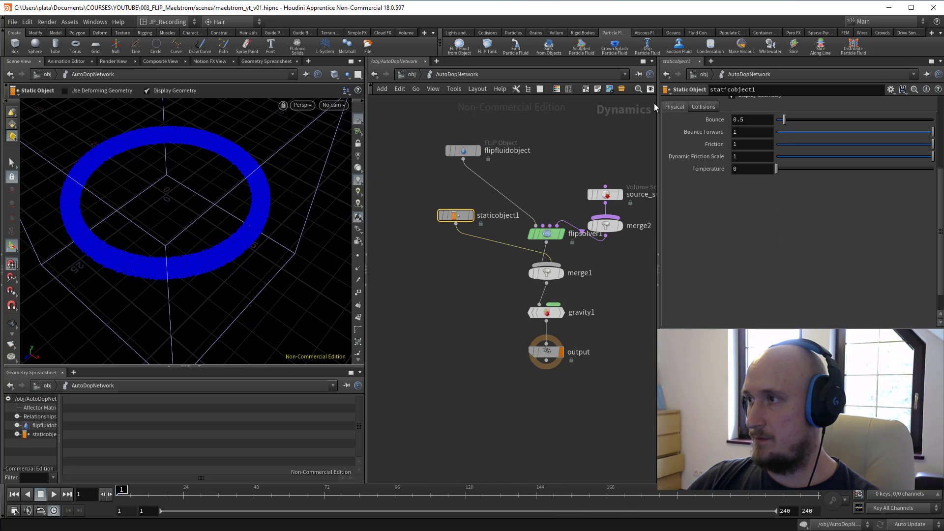
Set the static object's collision proxy volume to /obj/geo1/VDB_COL
scroll(765, 222, "up", 3)
left_click(703, 184)
scroll(725, 216, "down", 3)
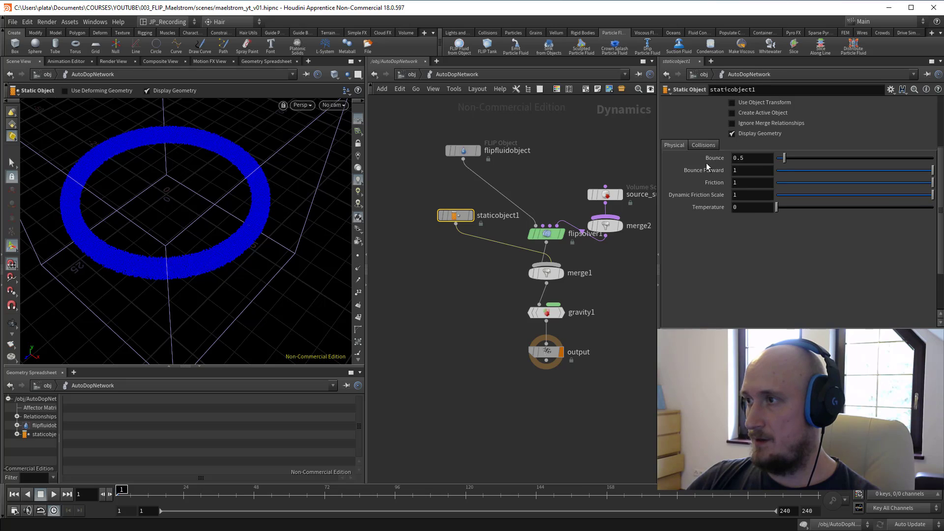
left_click(926, 274)
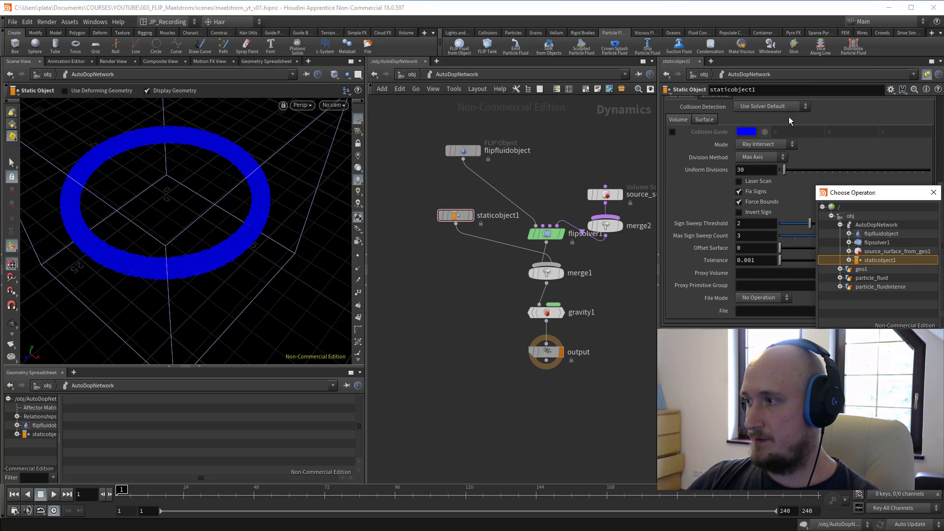
left_click_drag(875, 196, 457, 152)
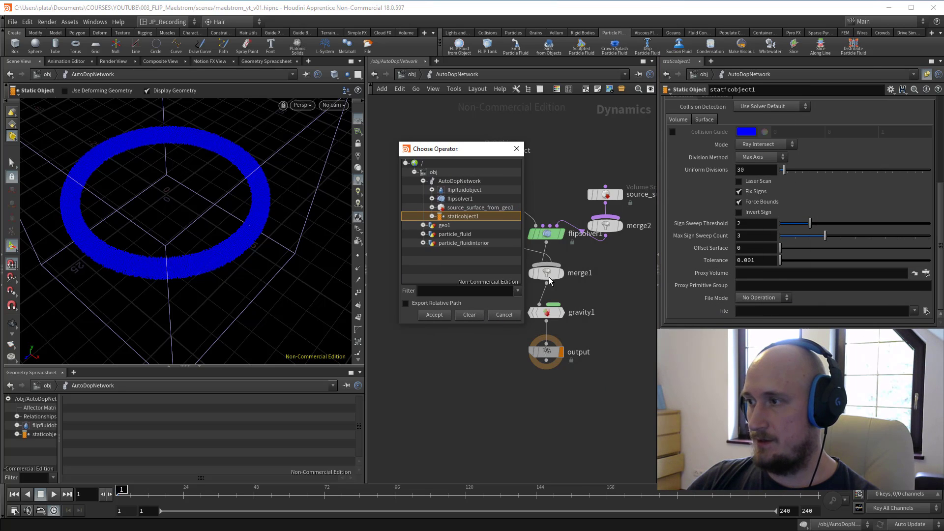
left_click(424, 225)
left_click(452, 235)
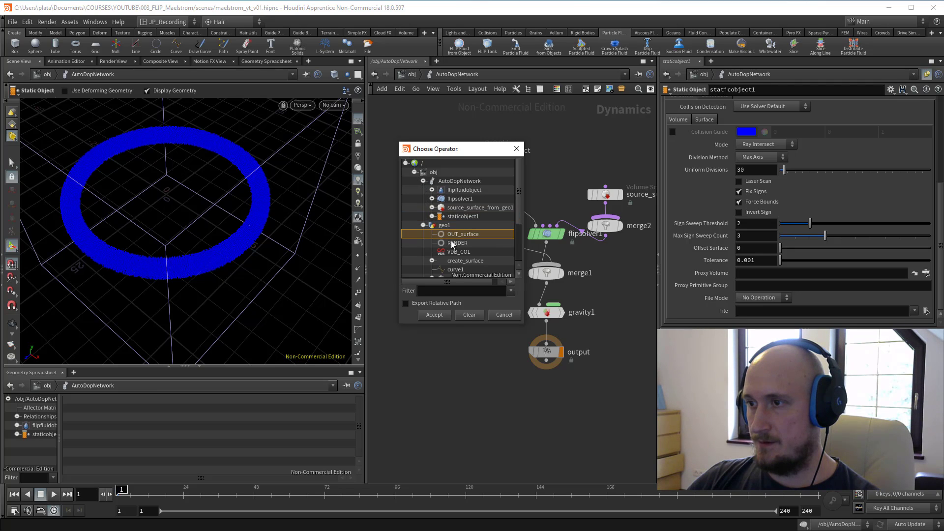
scroll(430, 206, "down", 2)
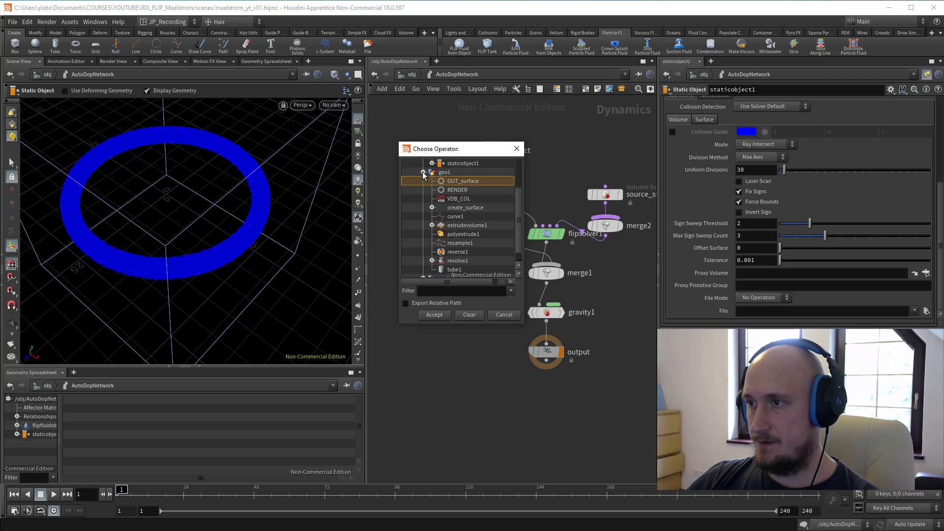
scroll(455, 200, "down", 1)
left_click(457, 187)
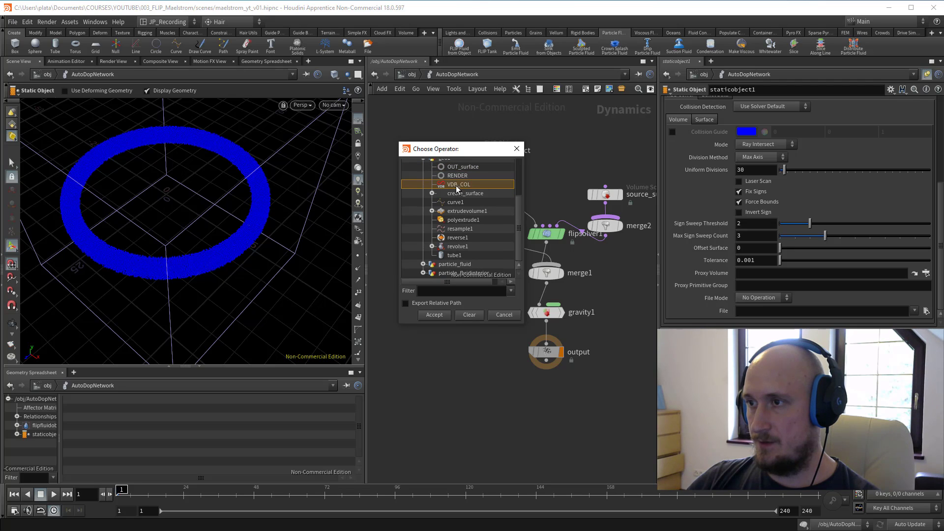
left_click(447, 314)
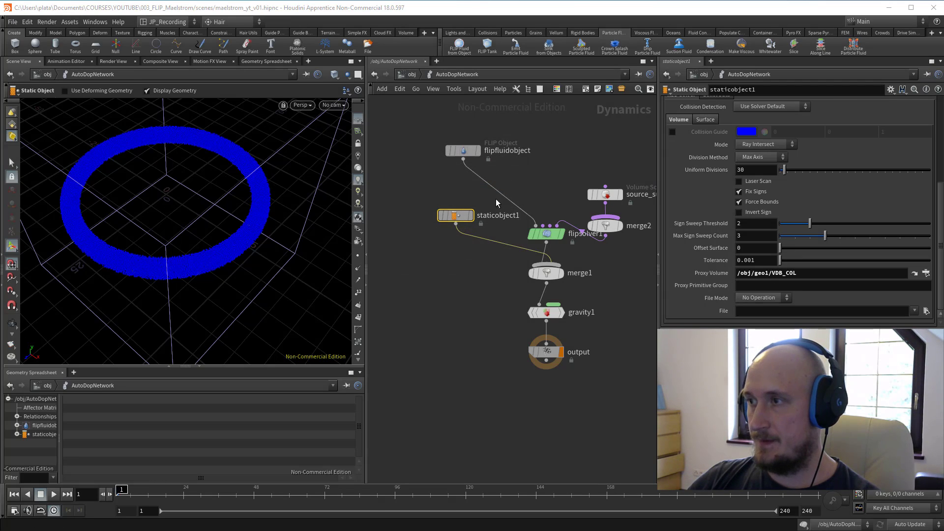
Enable the static object's collision guide, view it as wireframe and set its uniform divisions to 180
left_click(672, 131)
left_click_drag(118, 194, 251, 260, "alt")
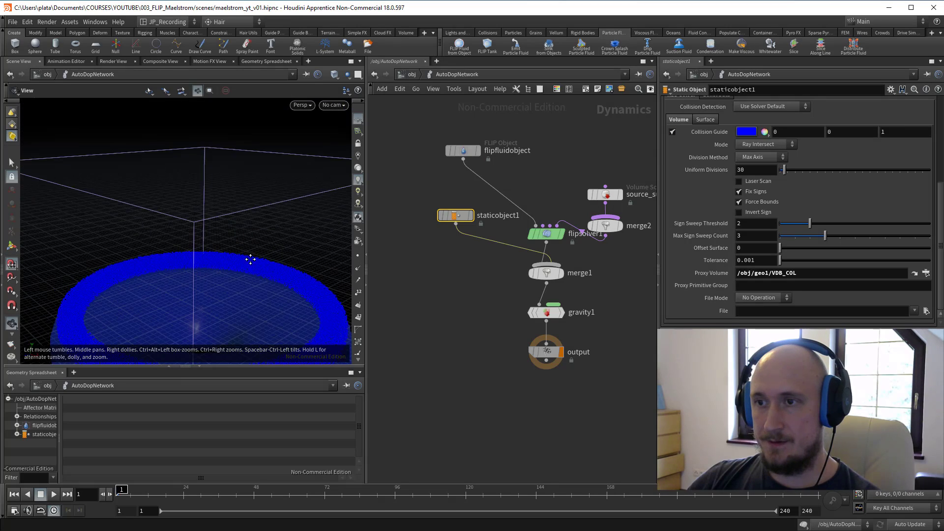
middle_click_drag(251, 259, 226, 235, "alt")
key("shift+w")
left_click_drag(226, 235, 220, 257, "alt")
right_click_drag(220, 257, 266, 246, "alt")
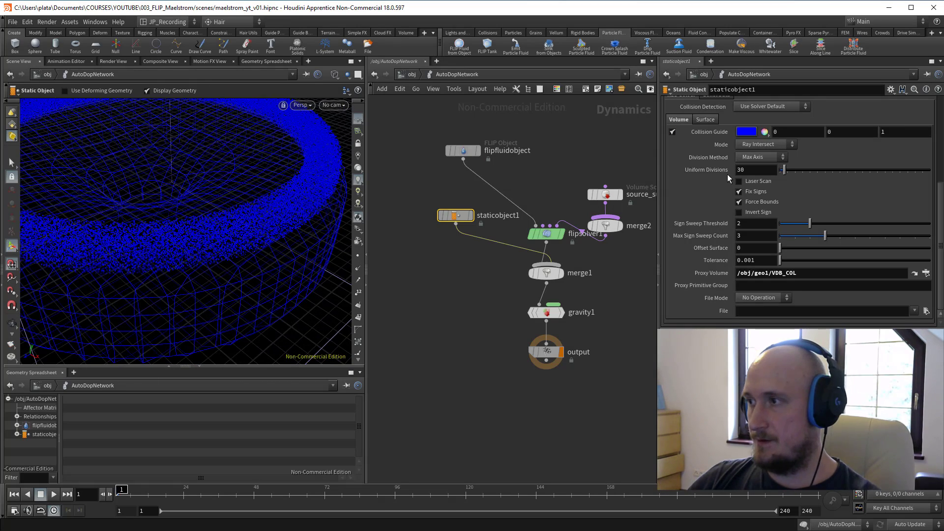
key("Return")
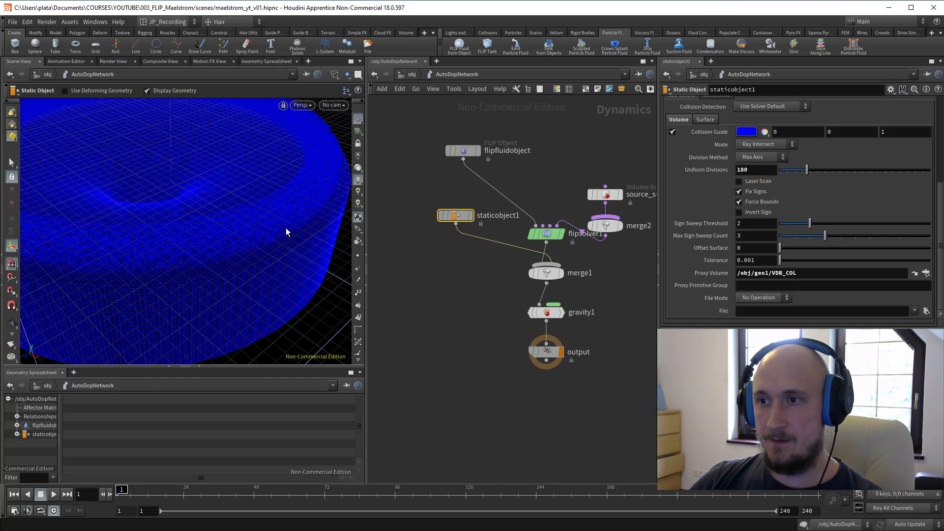
Disable the static object's collision guide
left_click_drag(270, 200, 249, 177, "alt")
middle_click_drag(450, 181, 476, 174)
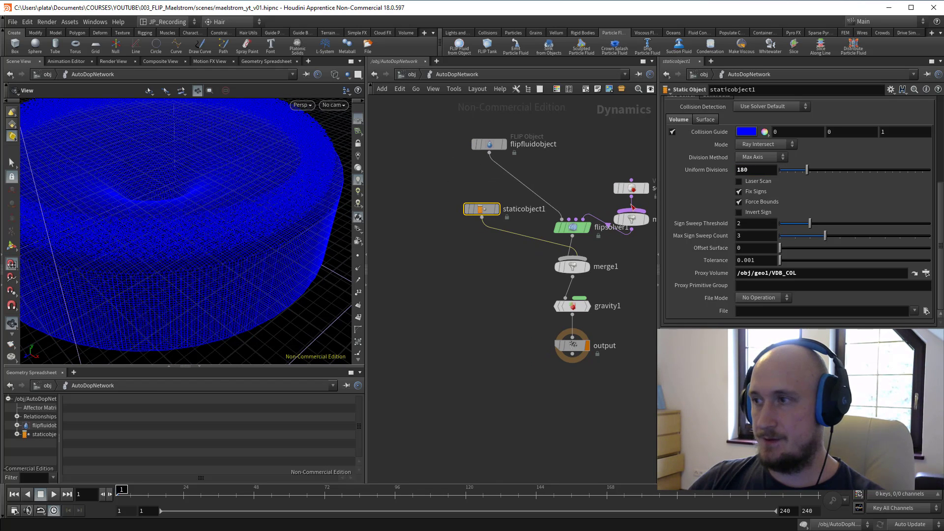
left_click(672, 131)
Disable the shell thickness on the create_surface FLIP Source inside geo1
key("u")
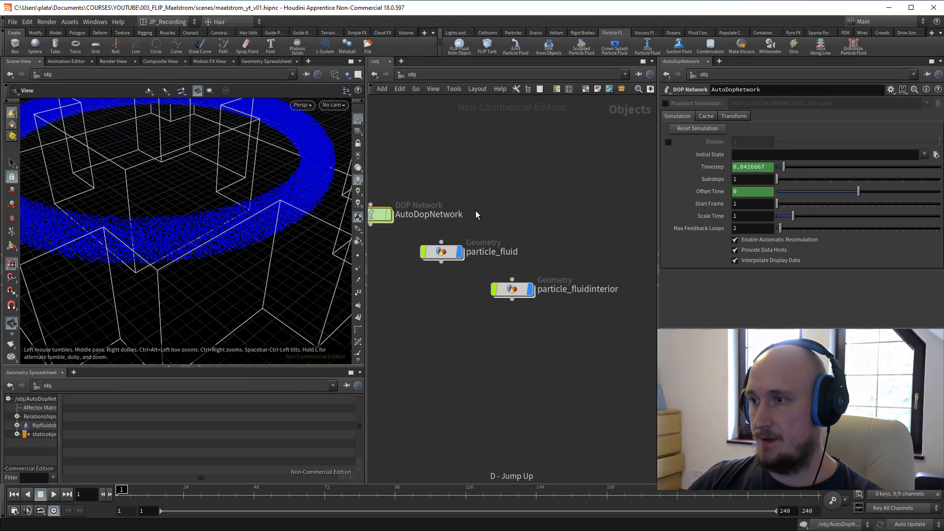
double_click(422, 189)
left_click(502, 232)
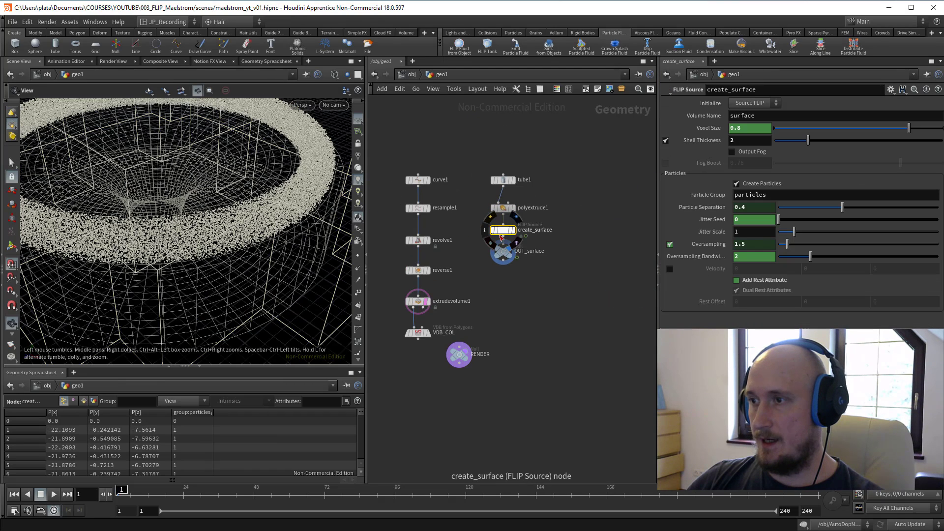
left_click(667, 141)
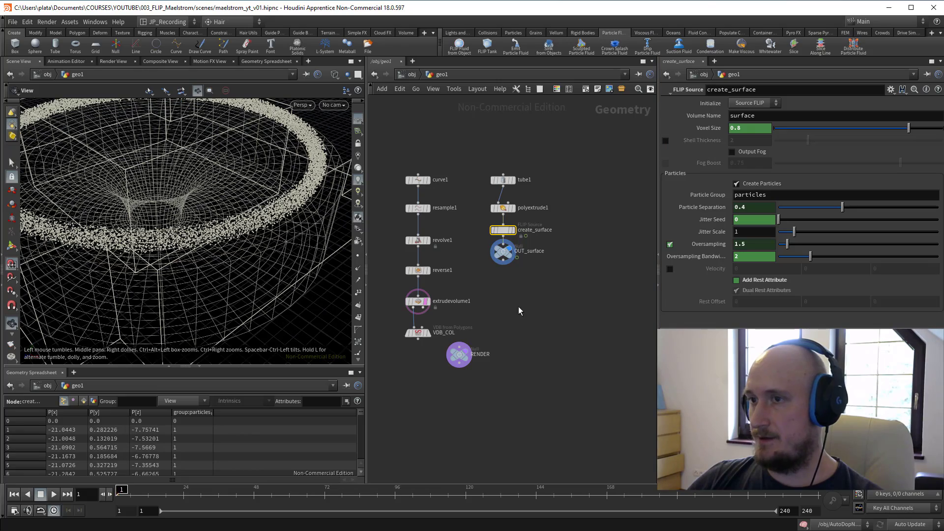
Return to AutoDopNetwork and run the simulation to check how the ring of fluid falls
key("u")
key("a")
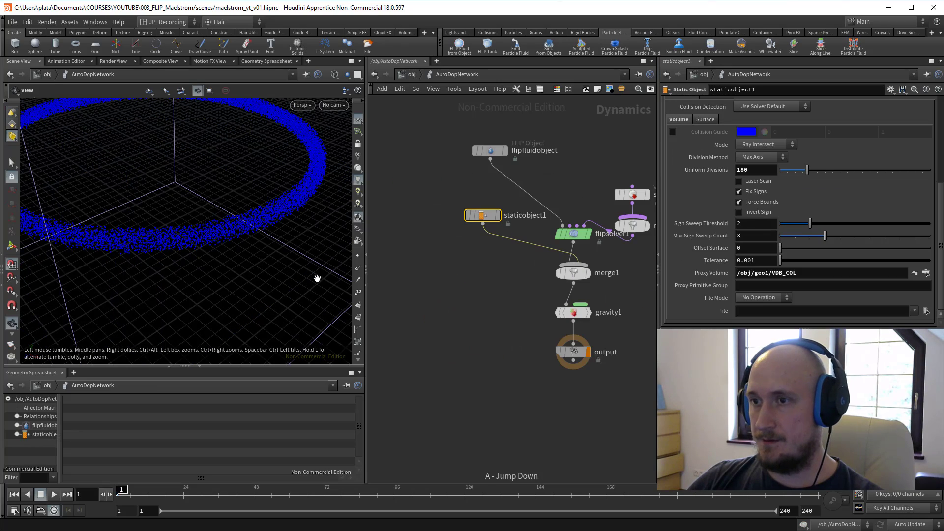
left_click_drag(290, 202, 146, 248)
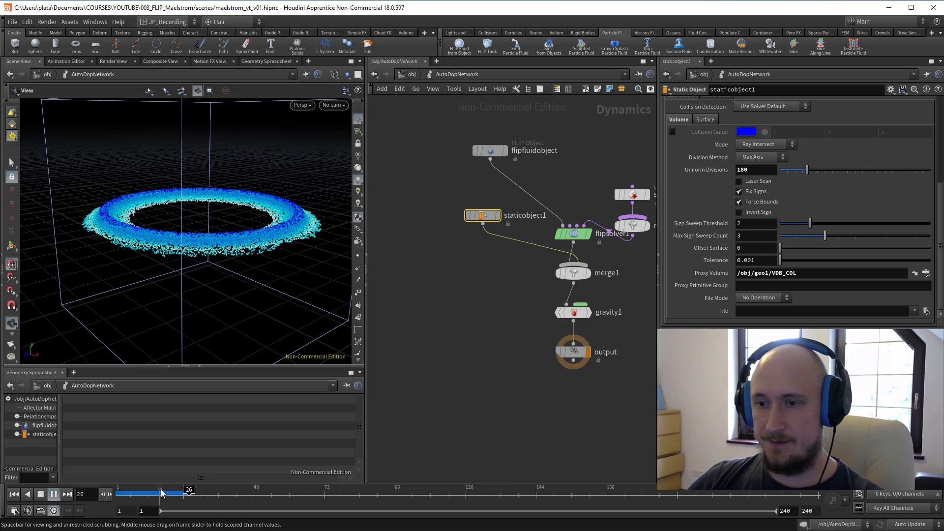
left_click(41, 494)
In geo1, move polyextrude1 and its downstream nodes away from tube1 to free space for a second branch, and display polyextrude1
key("u")
double_click(422, 189)
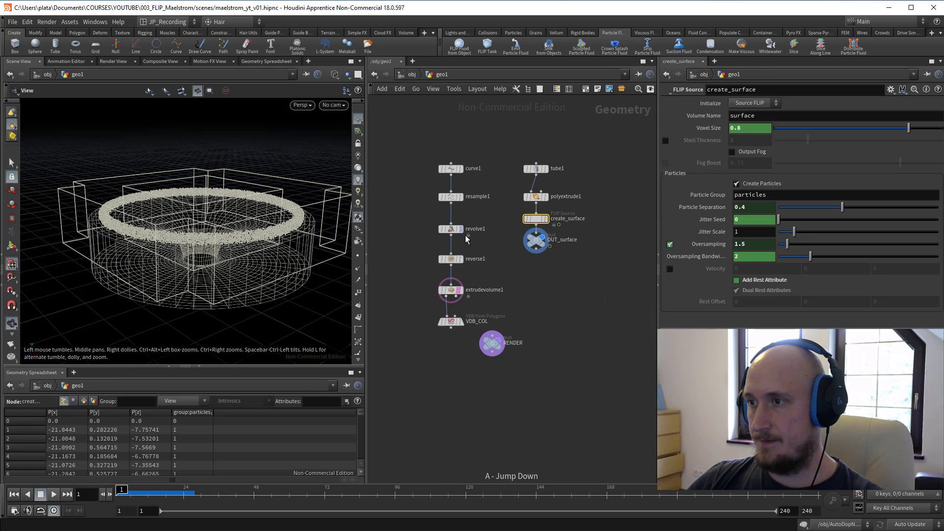
left_click(512, 169)
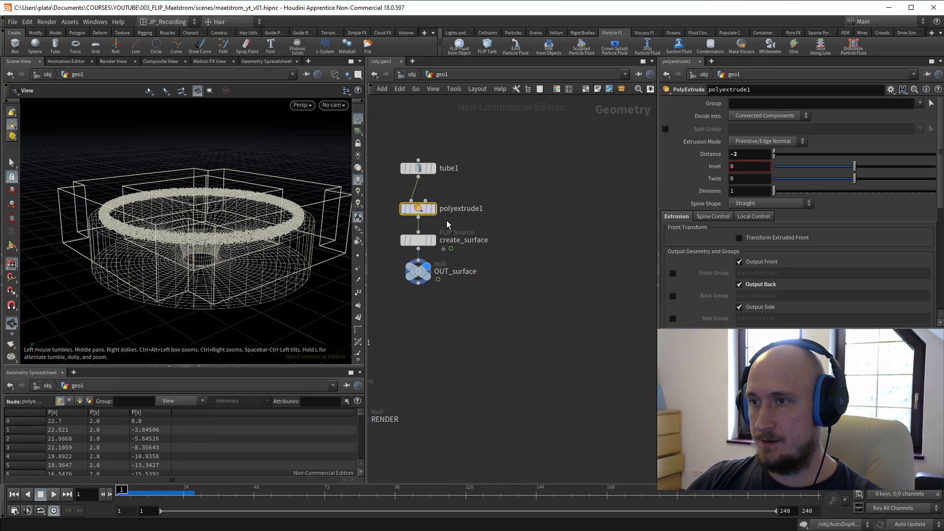
left_click_drag(423, 213, 559, 215, "ctrl")
left_click(569, 211)
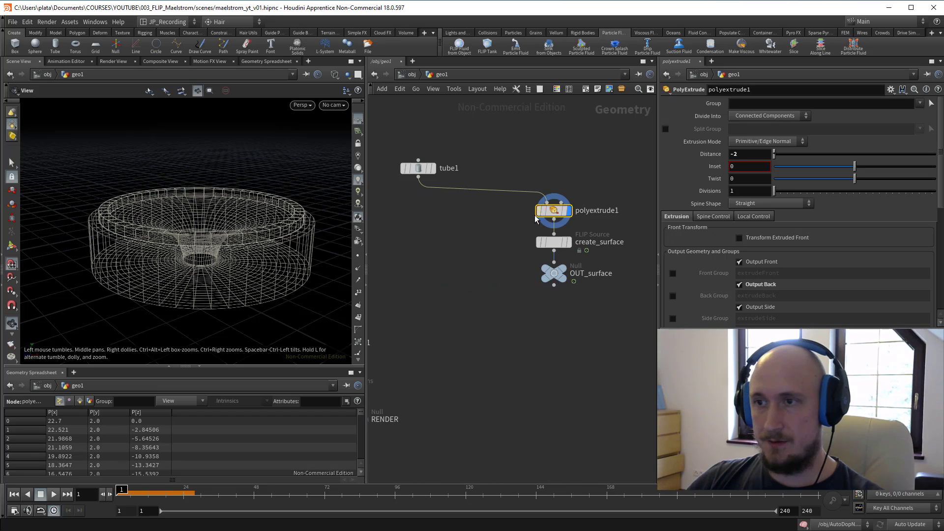
left_click(437, 209)
middle_click_drag(430, 210, 506, 210)
left_click_drag(538, 214, 594, 207)
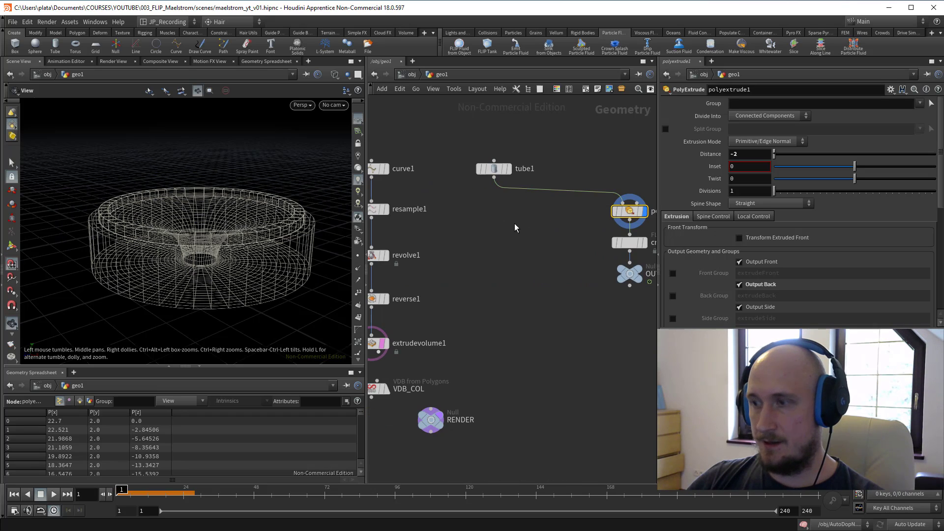
Duplicate polyextrude1 as a second extrusion fed by tube1 and set its distance to 2
key("ctrl+v")
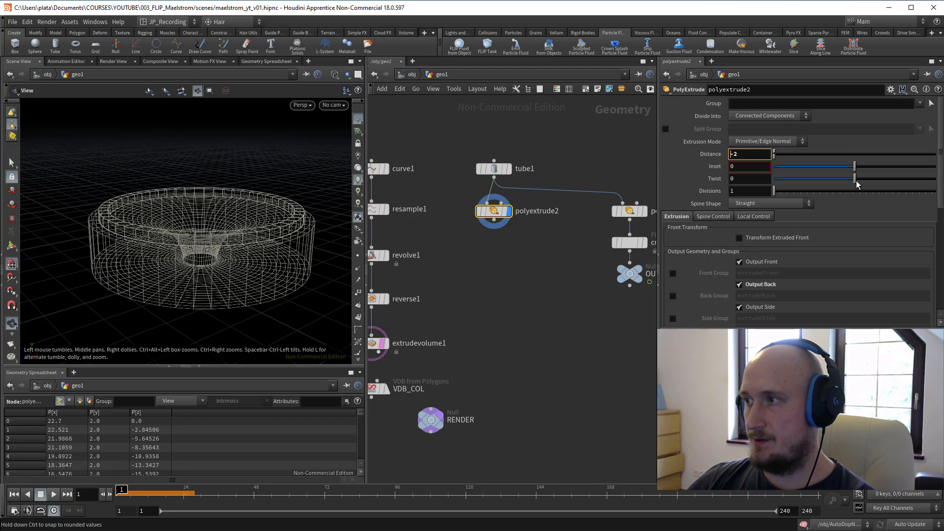
key("Delete")
key("Return")
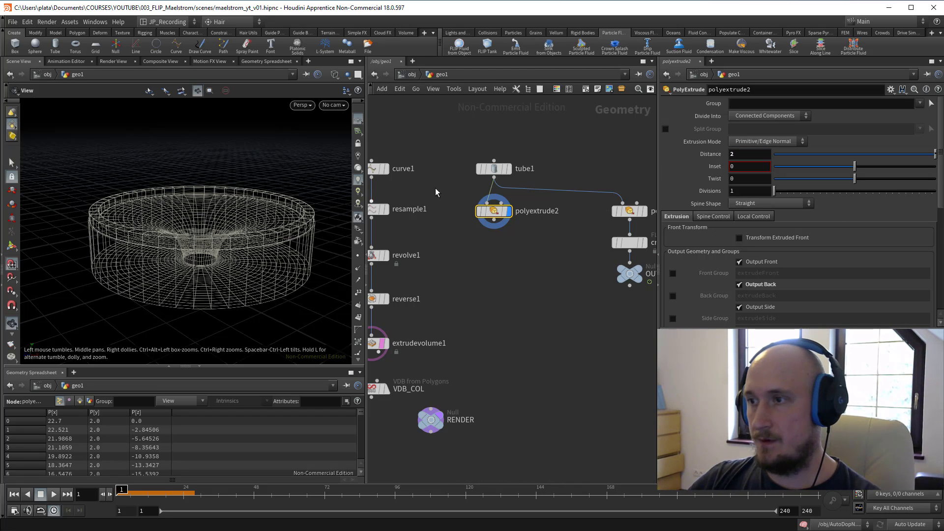
Add a Transform node below polyextrude2 and display it
middle_click_drag(436, 192, 440, 174)
key("Tab")
type("tr")
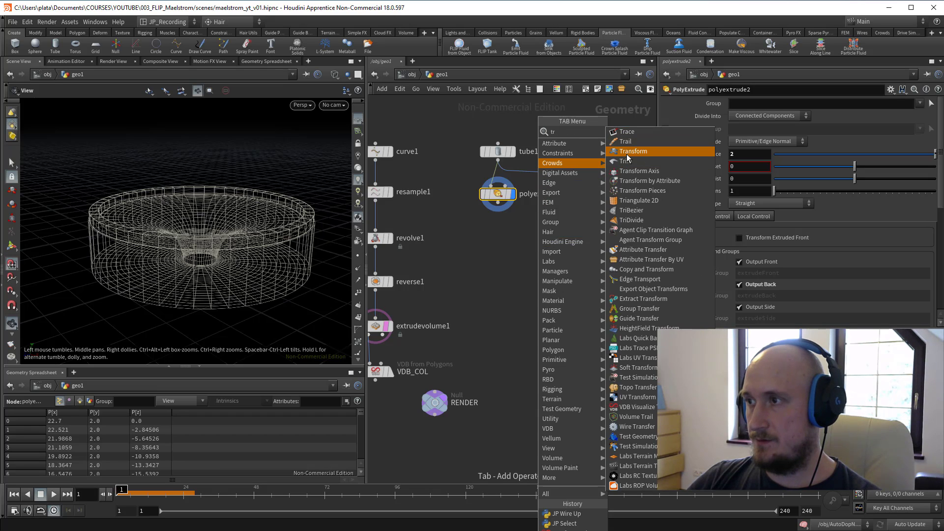
left_click(628, 155)
left_click(505, 231)
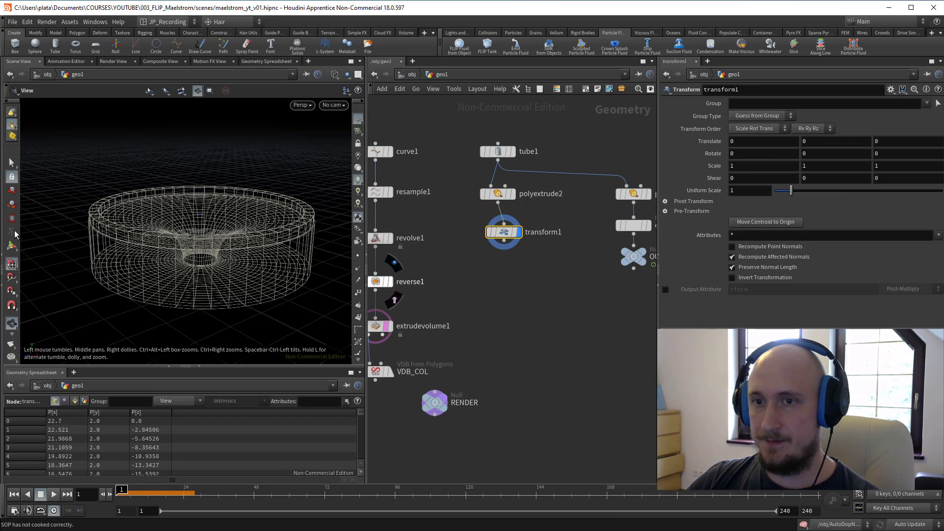
Turn off grid snapping, scale the outer ring about 3.54 in Y and move it to about -1.4 in Y using transform1
key("Return")
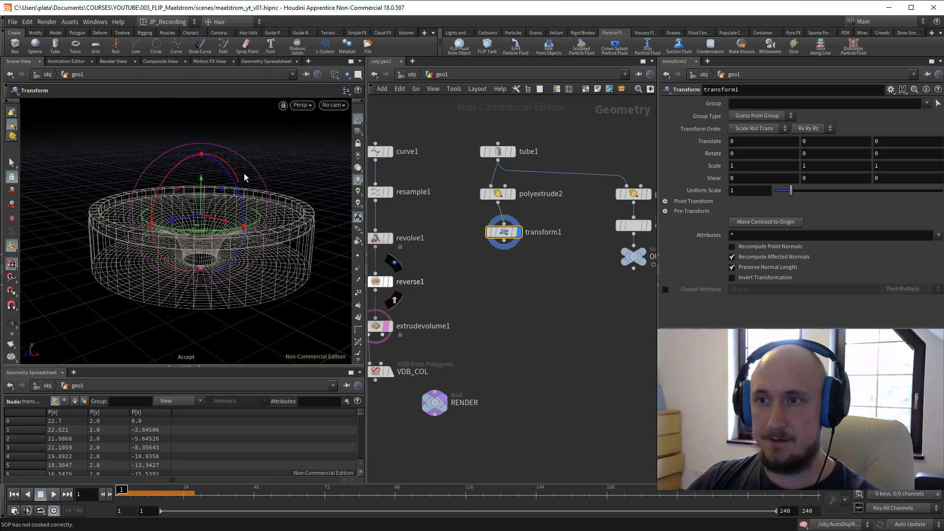
key("e")
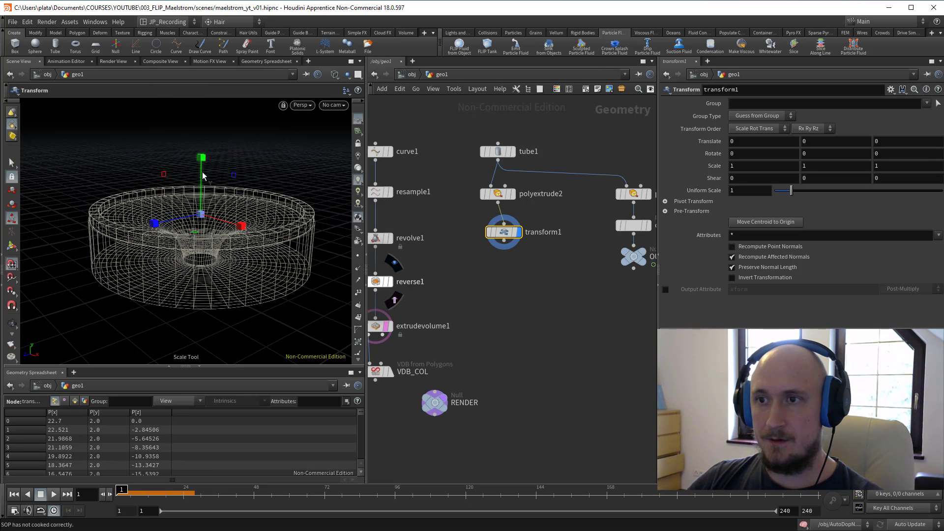
mouse_move(203, 162)
left_mouse_down()
mouse_move(207, 108)
mouse_move(202, 157)
left_mouse_up()
key("ctrl+z")
key("x")
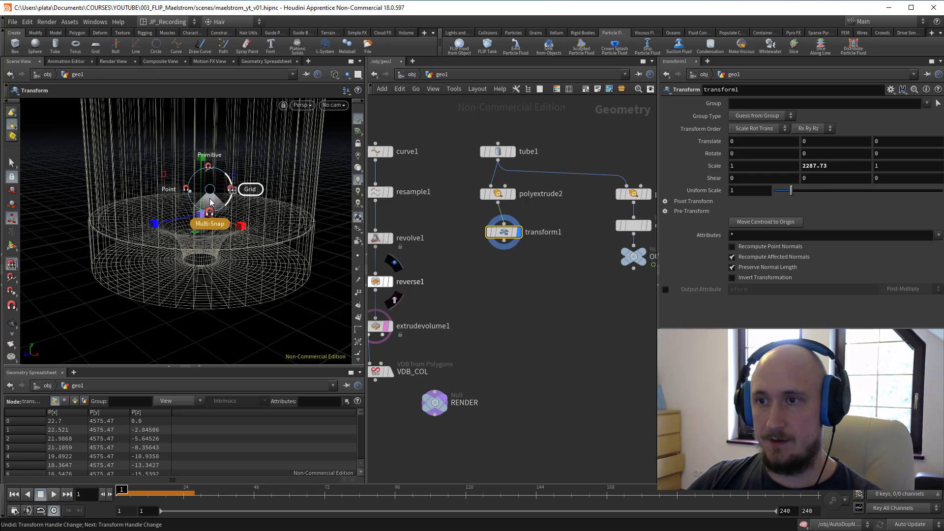
left_click(248, 190)
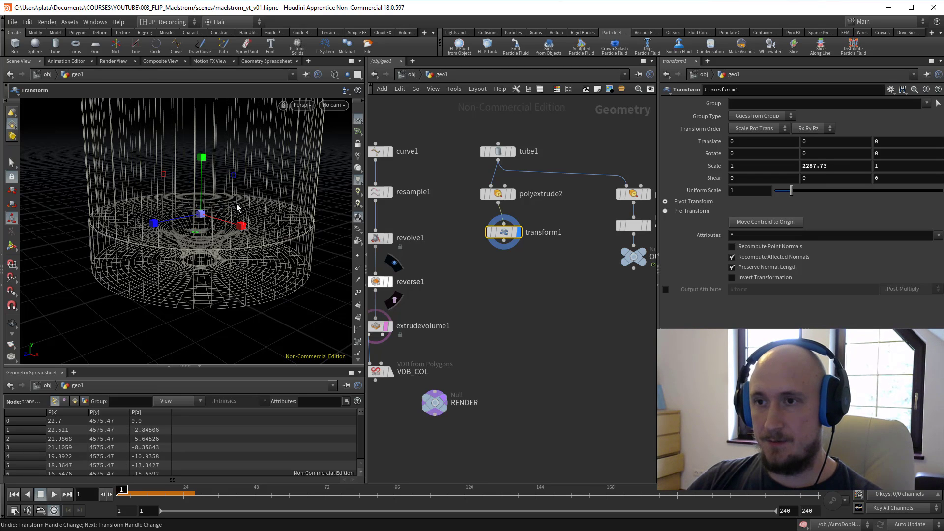
key("ctrl+z")
mouse_move(201, 158)
left_mouse_down()
mouse_move(201, 136)
mouse_move(202, 170)
left_mouse_up()
key("t")
Insert a Merge node between reverse1 and extrudevolume1 and connect transform1 into it
middle_click_drag(472, 309, 538, 248)
key("Tab")
type("mer")
left_click(565, 132)
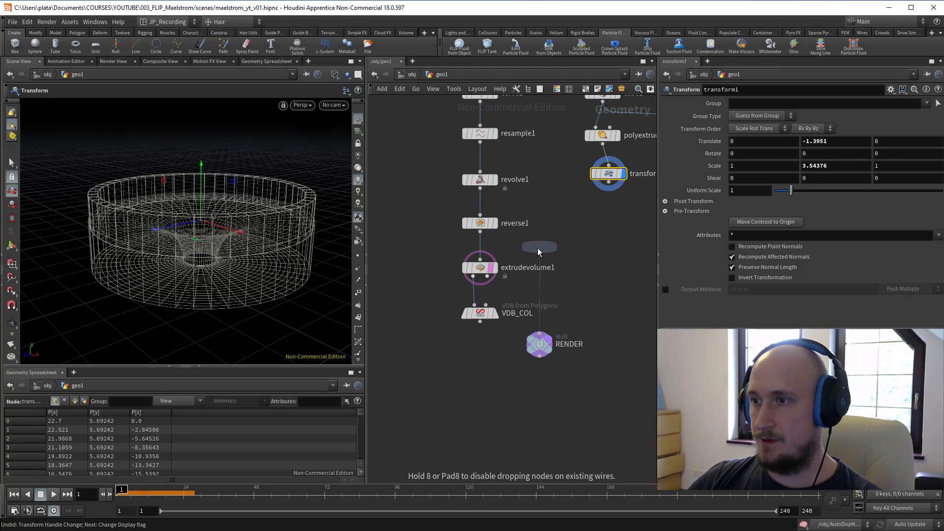
left_click(483, 253)
left_click_drag(609, 182, 484, 253)
left_click(495, 259)
Display OUT_surface with shading and examine the emission ring against the raised collision wall
middle_click_drag(537, 267, 359, 259)
left_click(570, 187)
left_click_drag(233, 207, 246, 242, "alt")
middle_click_drag(245, 197, 259, 268, "alt")
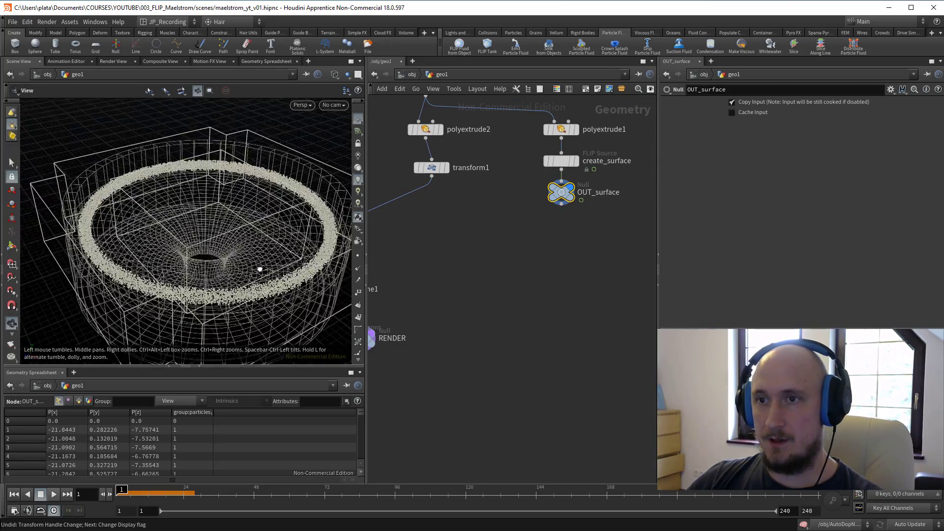
left_click_drag(259, 267, 206, 268, "alt")
key("shift+w")
middle_click_drag(202, 284, 200, 249)
Run the simulation in AutoDopNetwork and scrub back through the frames to check the fluid inside the funnel
key("u")
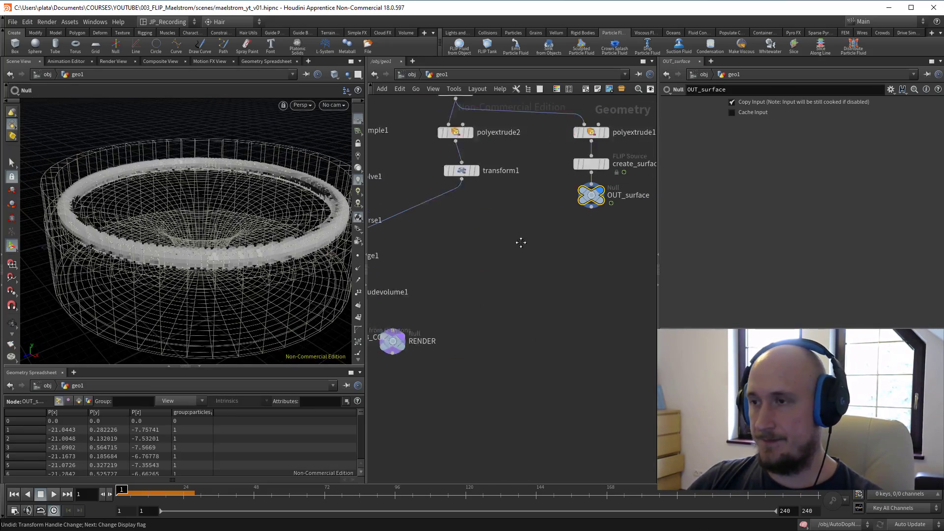
left_click(473, 225)
double_click(474, 225)
left_click(54, 495)
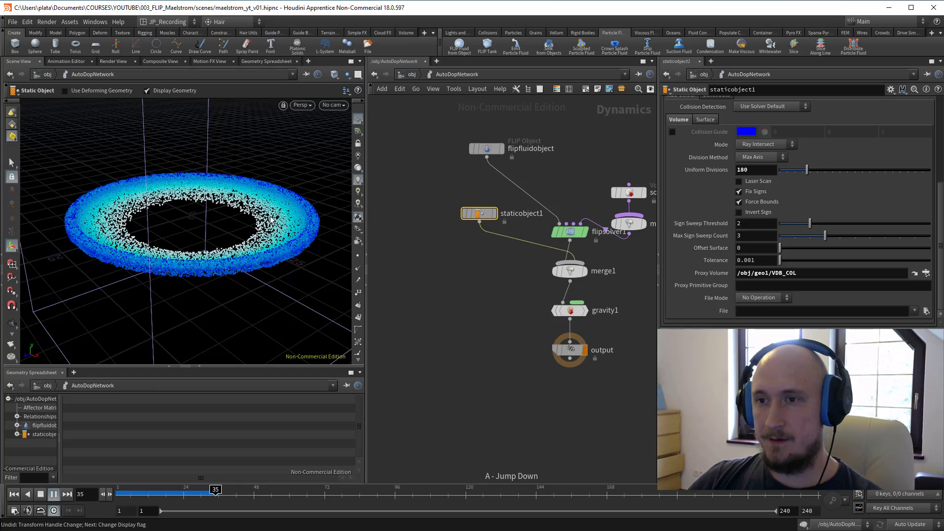
left_click_drag(248, 210, 227, 243, "alt")
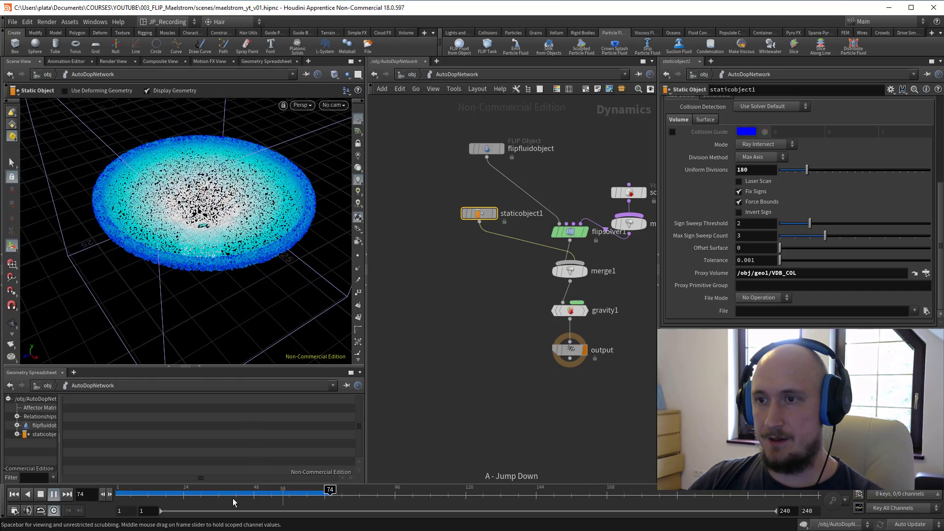
left_click_drag(233, 503, 84, 520)
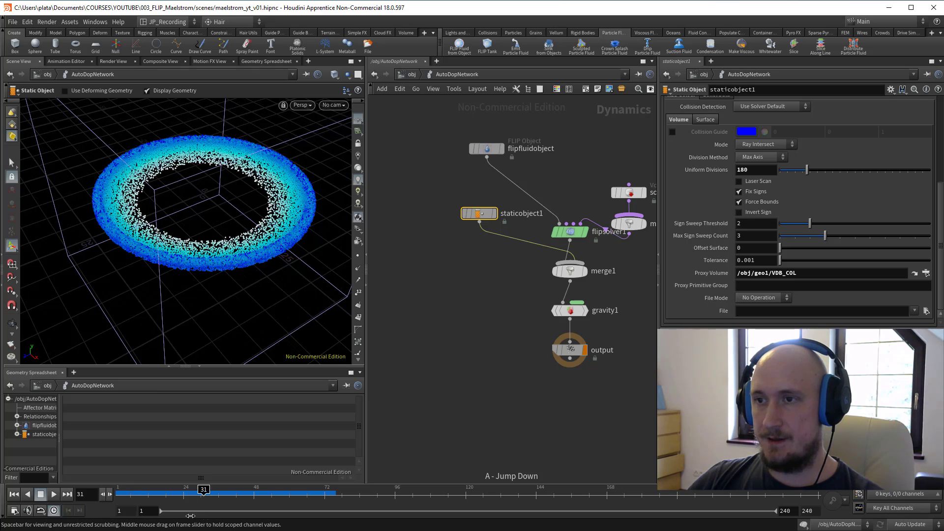
Display resample1 in geo1 and examine the funnel's resampled profile curve
key("d")
double_click(420, 192)
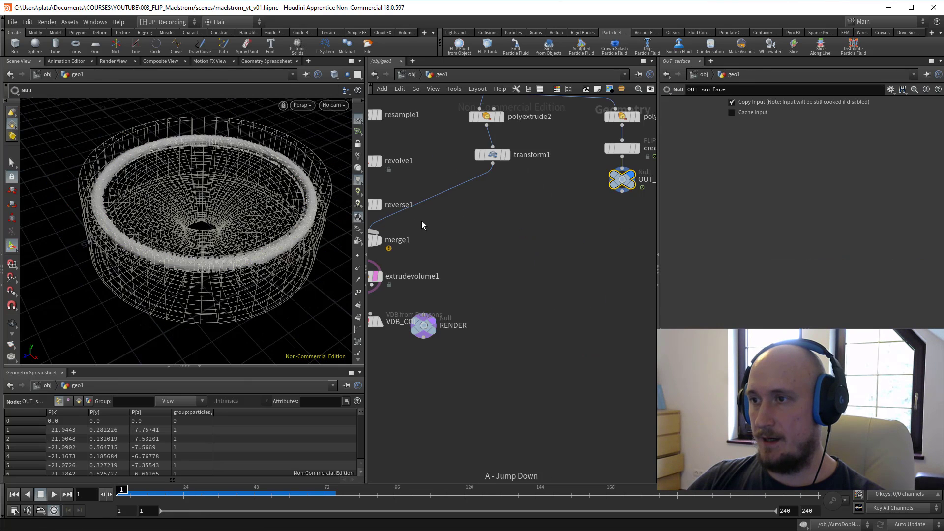
left_click(505, 208)
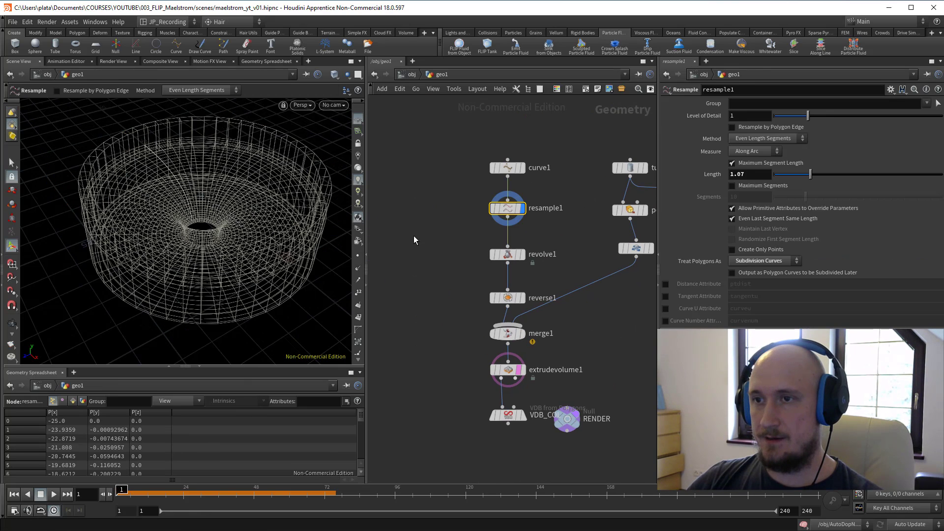
left_click(499, 215)
left_click_drag(253, 162, 141, 282, "alt")
middle_click_drag(141, 282, 173, 242, "alt")
right_click_drag(173, 243, 185, 215, "alt")
left_click_drag(186, 215, 177, 251, "alt")
middle_click_drag(177, 251, 194, 247, "alt")
mouse_move(193, 247)
right_mouse_down("alt")
mouse_move(200, 224)
mouse_move(200, 238)
right_mouse_up("alt")
middle_click_drag(200, 238, 210, 215, "alt")
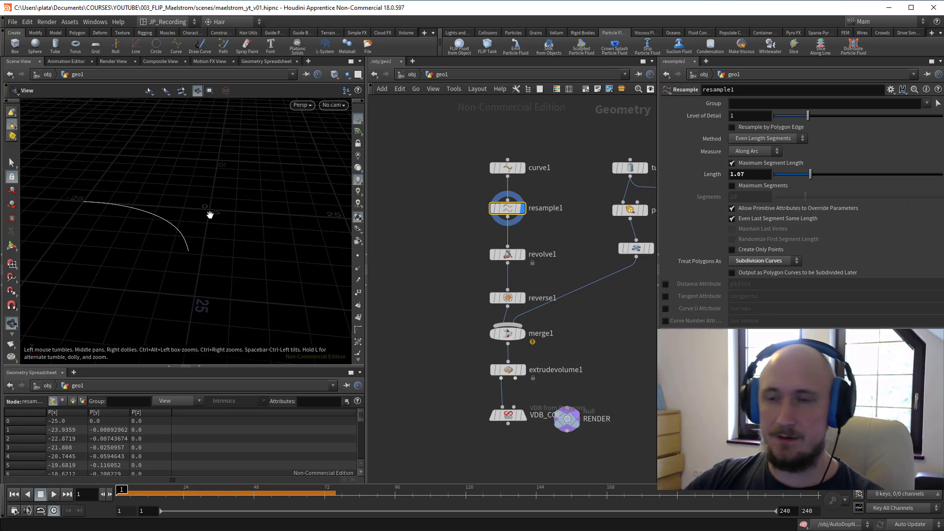
right_click_drag(196, 244, 200, 247, "alt")
middle_click_drag(201, 247, 185, 229, "alt")
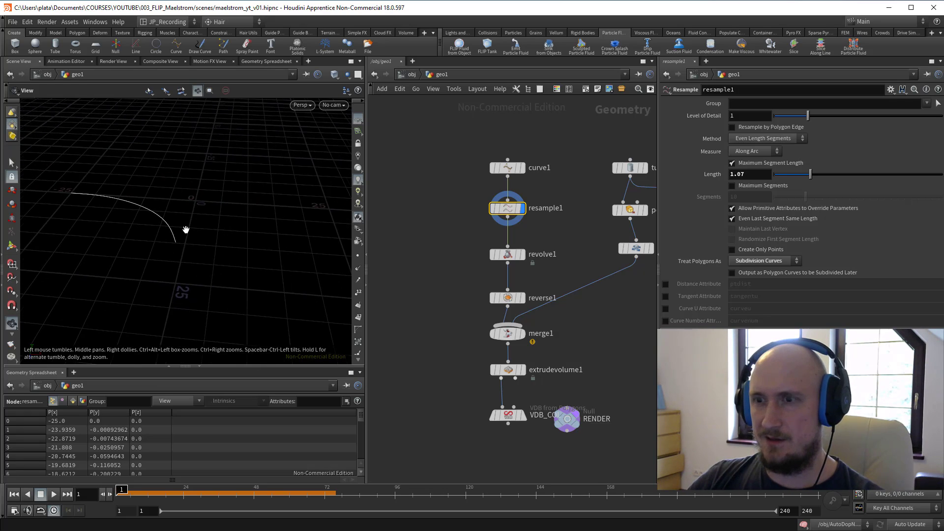
Add a Copy and Transform node beside revolve1, fed by resample1
middle_click_drag(427, 244, 439, 237)
key("Tab")
key("Tab")
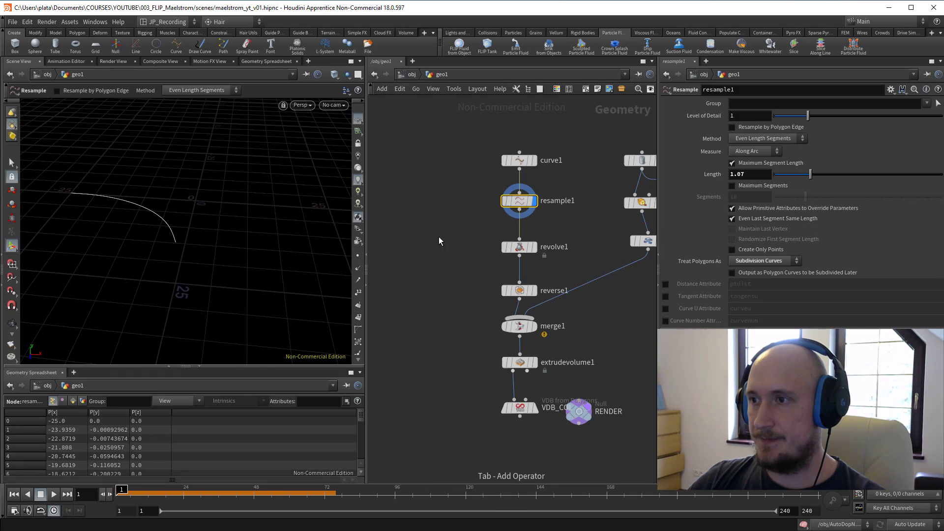
key("Tab")
key("Tab")
key("Tab")
type("sop")
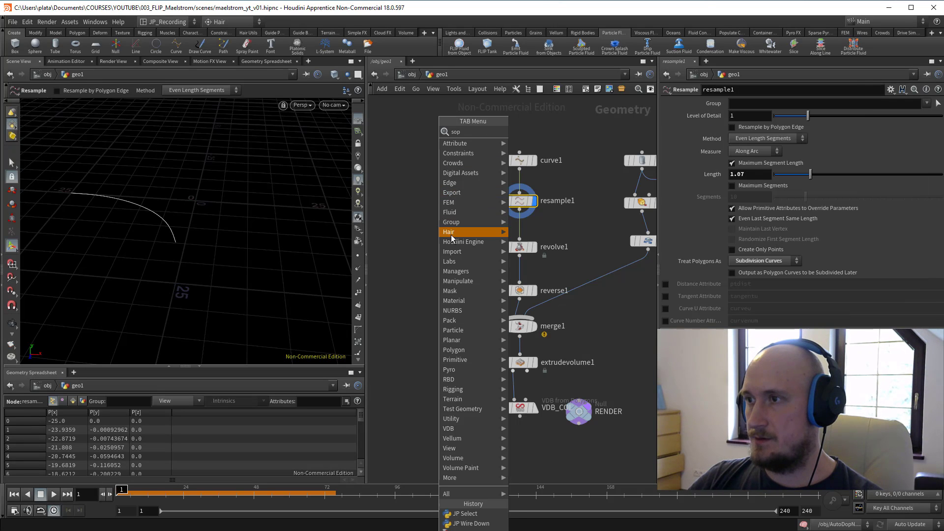
key("Escape")
key("Tab")
type("cop")
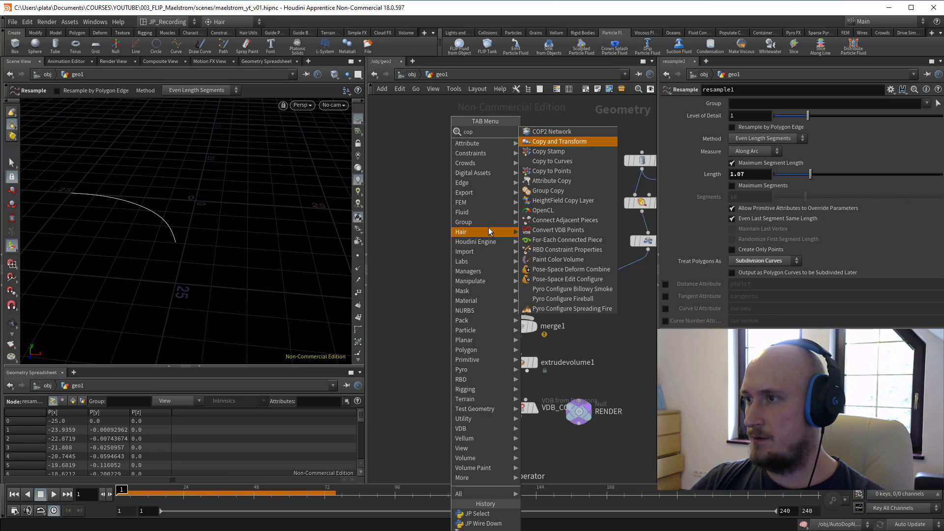
key("Return")
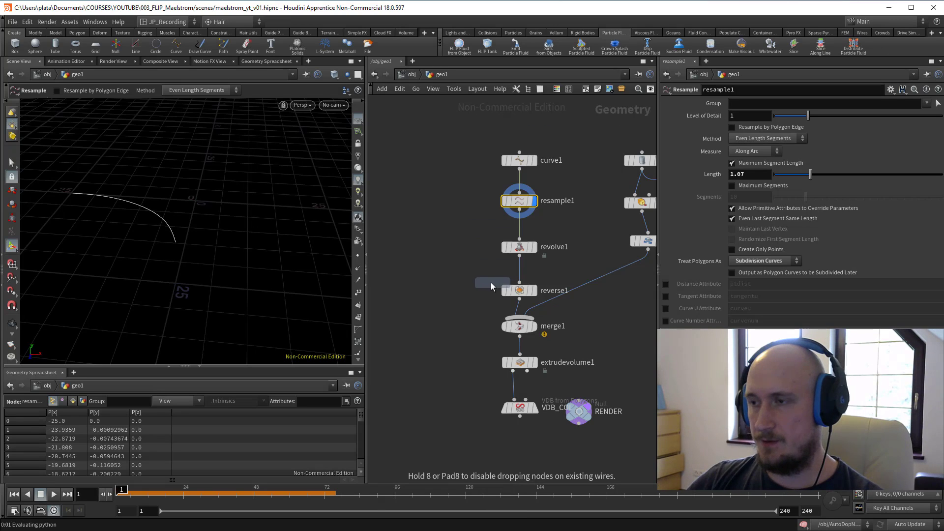
left_click(418, 251)
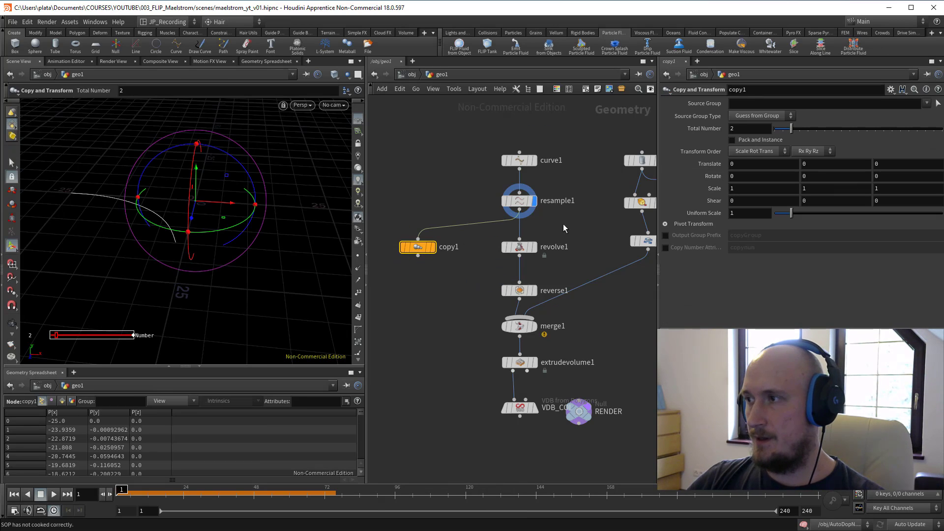
Link copy1's total number of copies to the Divisions parameter of revolve1 with a relative reference
left_click(546, 250)
right_click(706, 155)
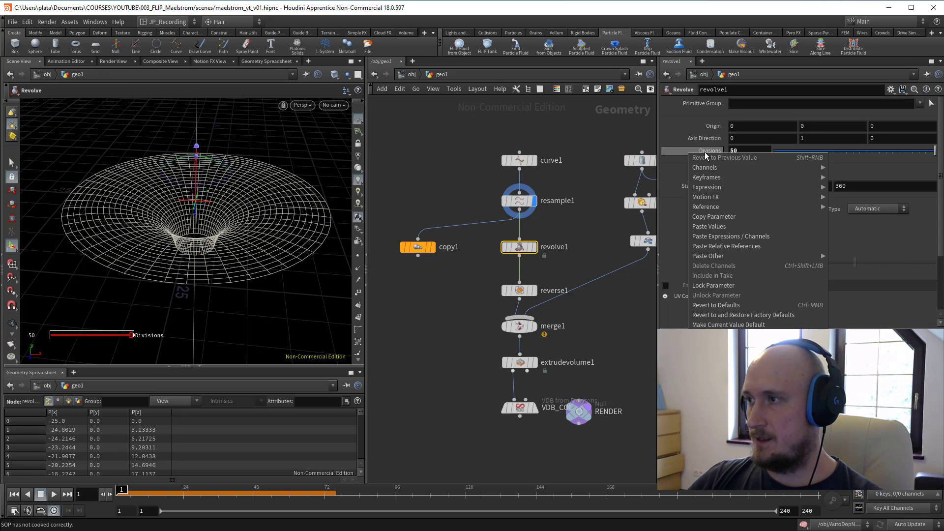
left_click(741, 218)
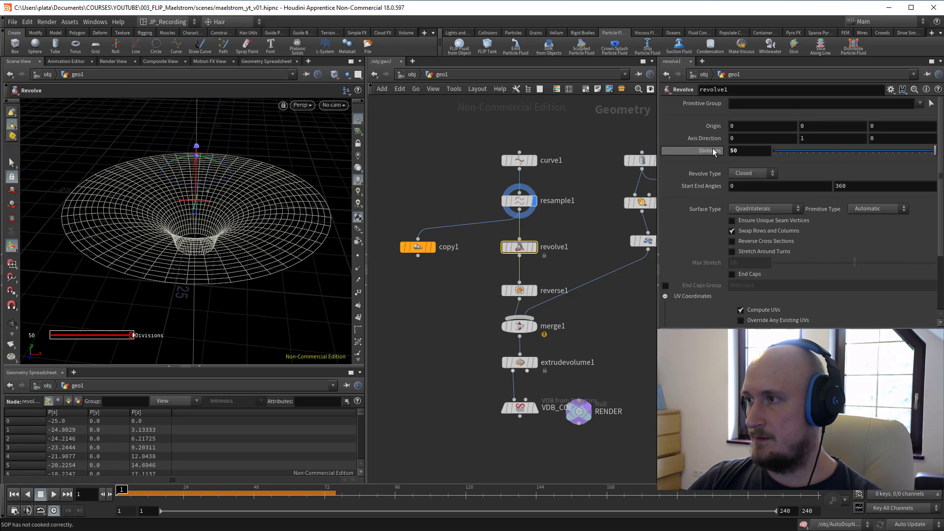
left_click_drag(428, 194, 396, 276)
right_click(704, 128)
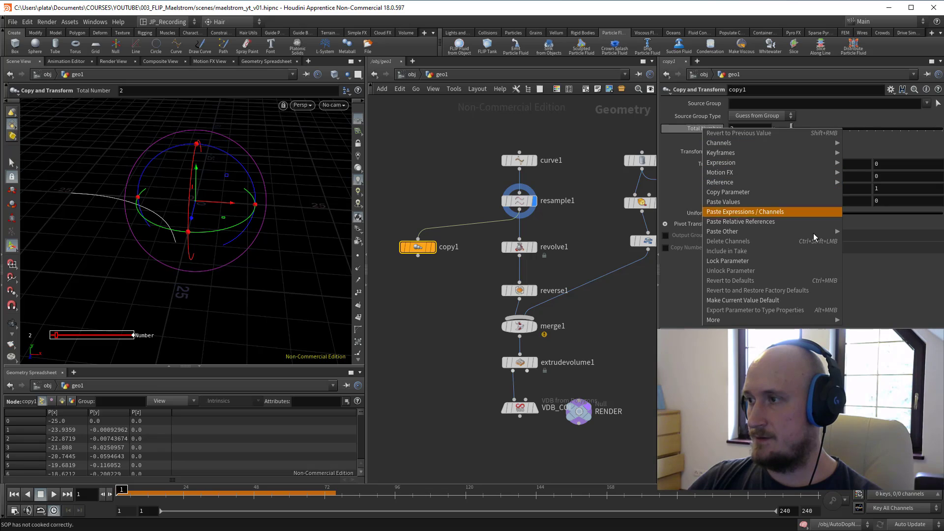
mouse_move(812, 227)
left_click(875, 231)
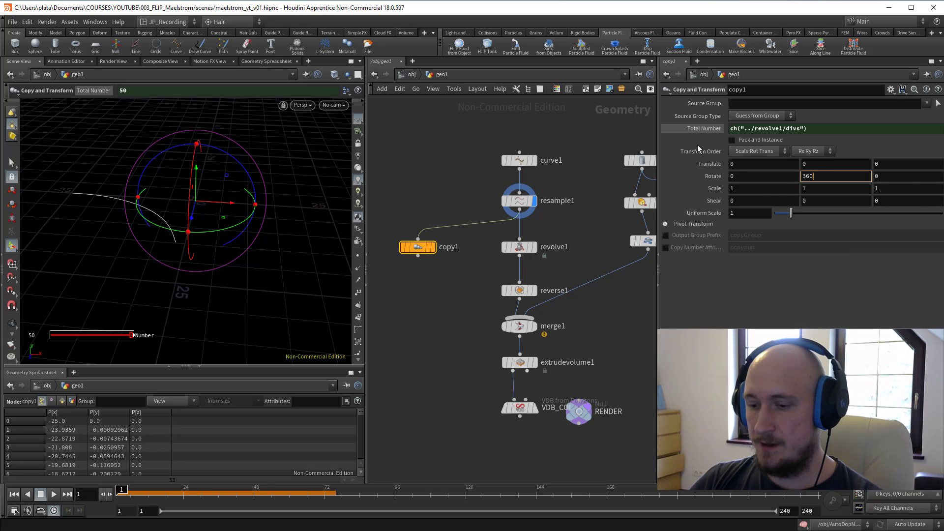
Set copy1's Y rotation to 360 divided by a relative reference to revolve1's divisions and display the copied curves
right_click(765, 180)
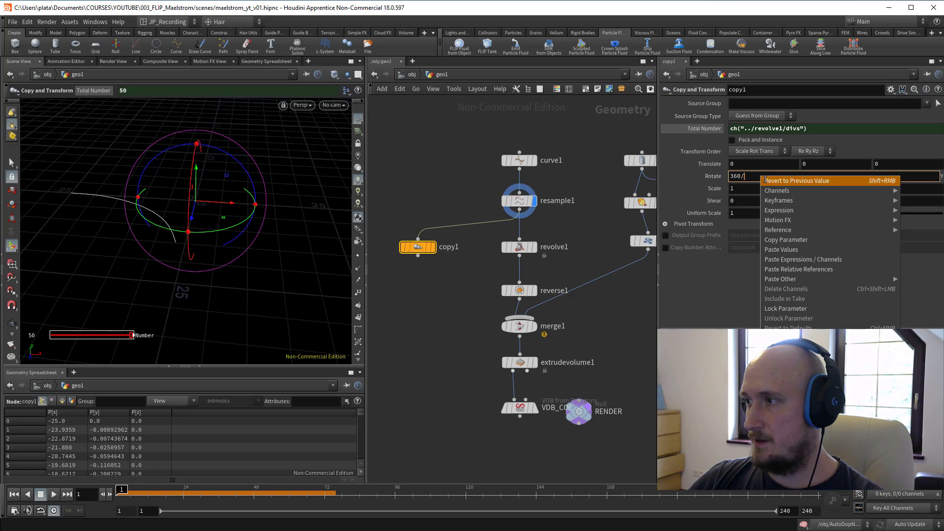
left_click(816, 271)
left_click(434, 246)
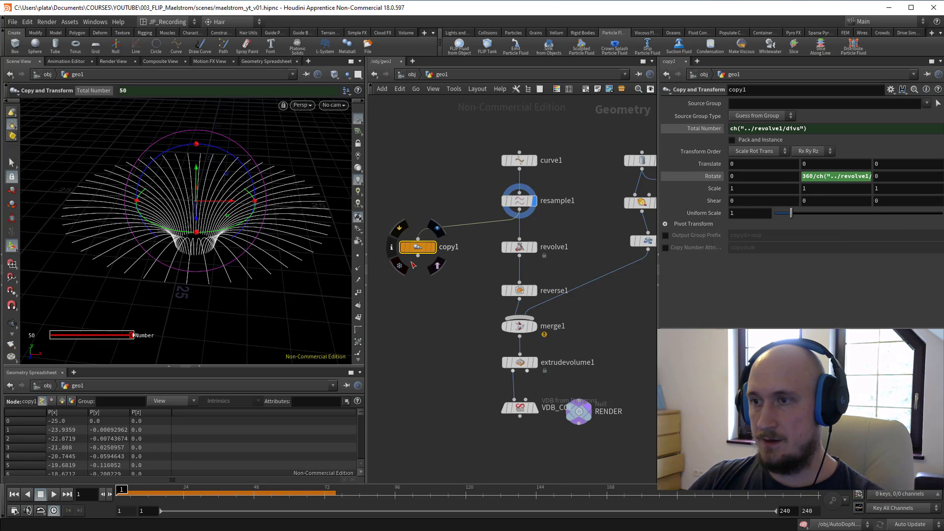
left_click_drag(238, 258, 253, 207, "alt")
Add a Resample node below copy1 with maximum segment length disabled and a tangent attribute named flow
middle_click_drag(403, 299, 467, 246)
key("Tab")
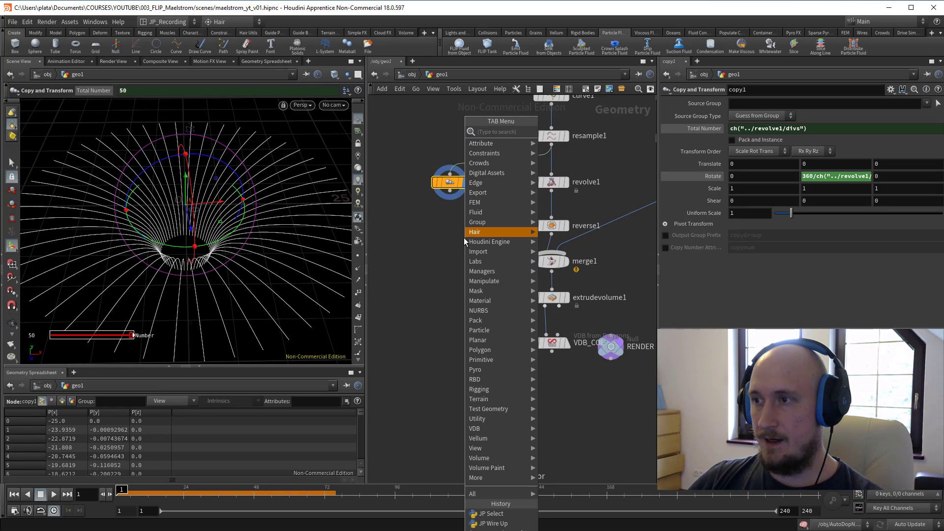
type("res")
key("Return")
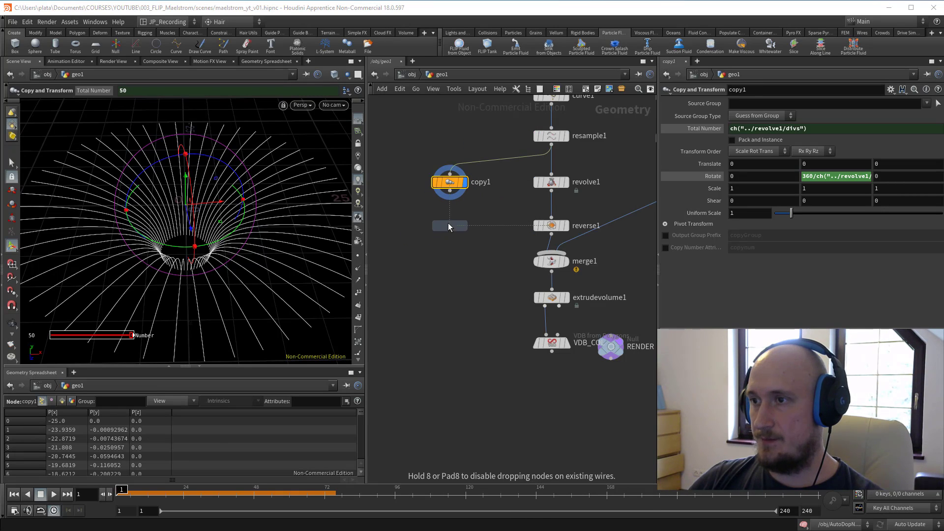
left_click(449, 226)
left_click(732, 163)
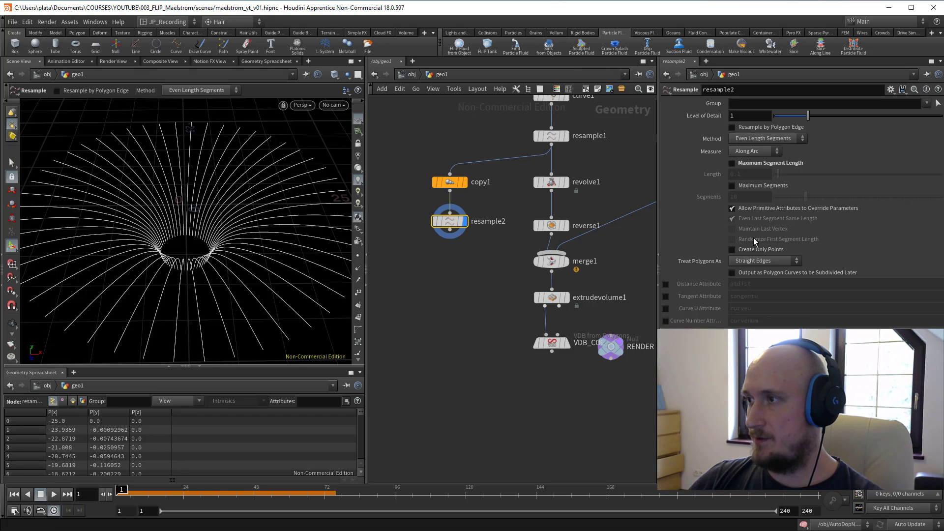
left_click(666, 297)
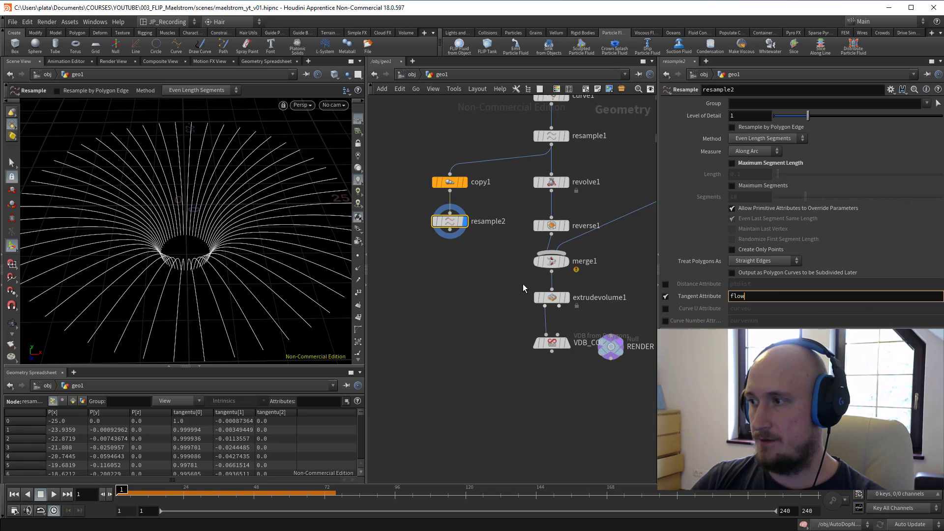
key("Return")
Create a scene visualizer for resample2's flow attribute
middle_click_drag(460, 283, 456, 263)
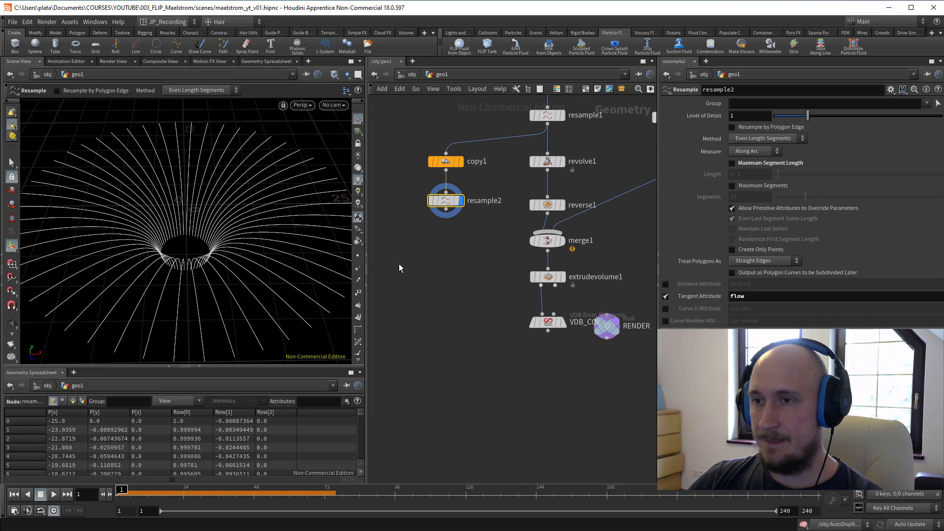
scroll(379, 295, "down", 3)
scroll(411, 277, "up", 4)
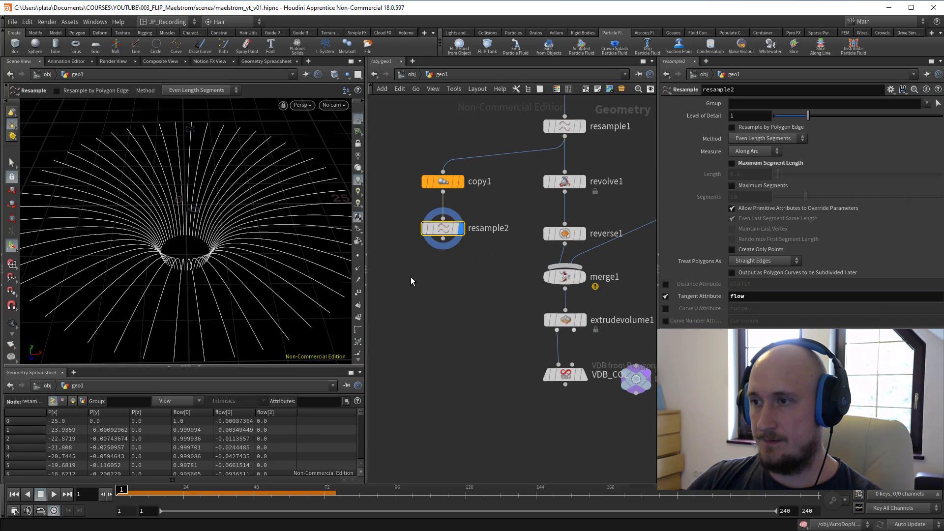
scroll(361, 285, "down", 5)
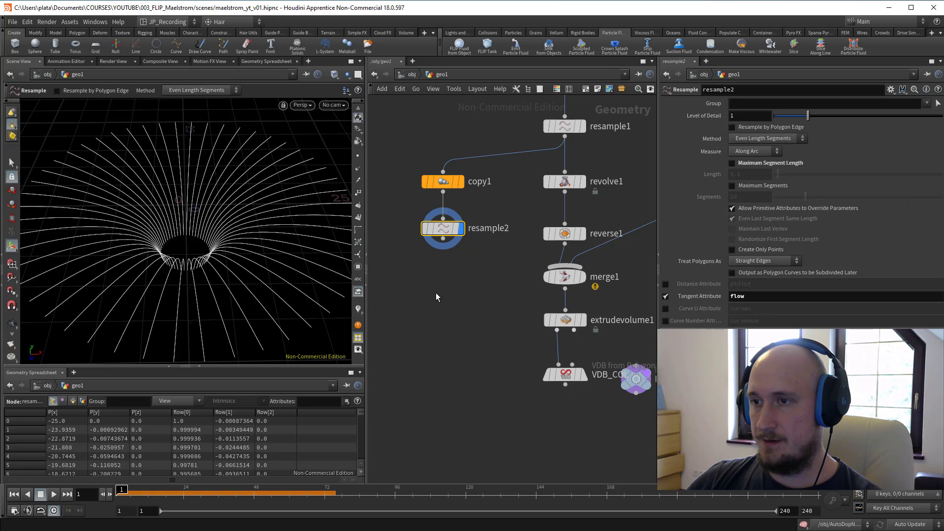
left_click(358, 310)
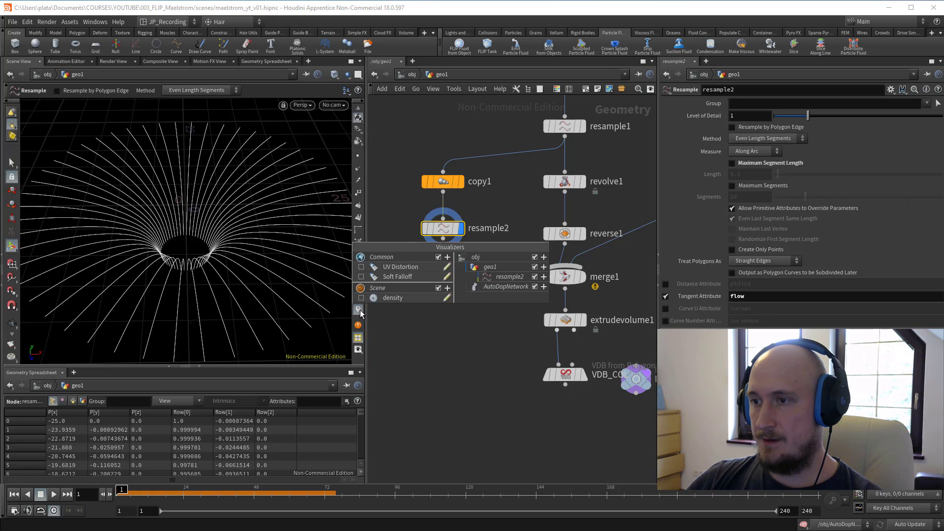
middle_click(443, 228)
left_click(692, 86)
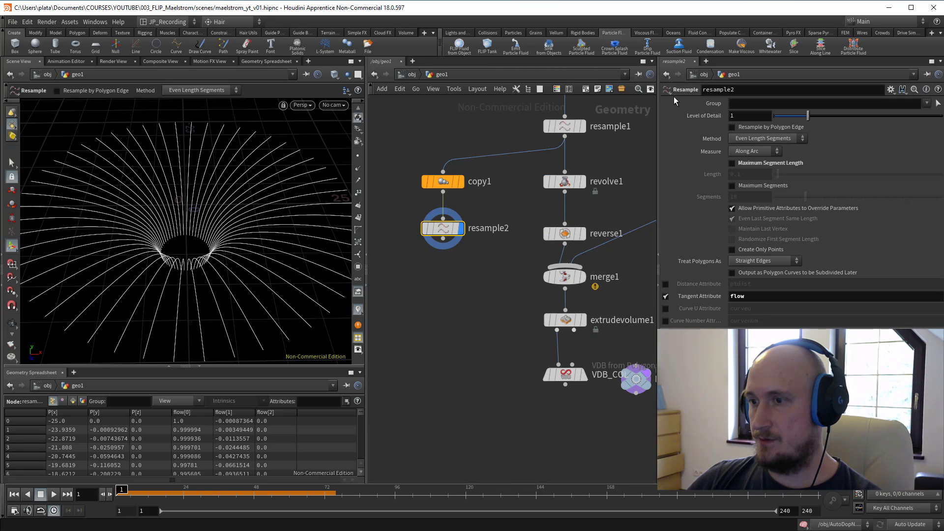
left_click(358, 310)
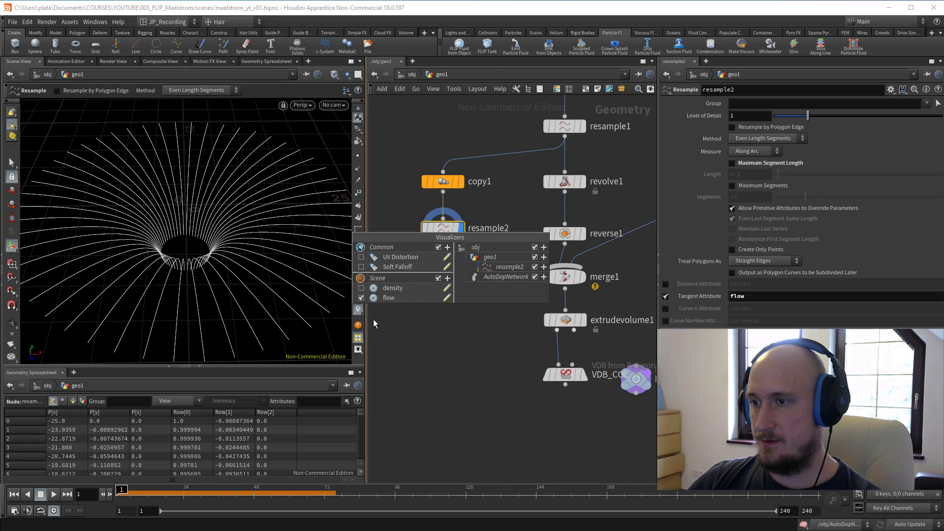
Configure the flow visualizer as a Marker in Vector style with a purple marker colour (0.5, 0, 1)
left_click(446, 298)
left_click(522, 203)
left_click(518, 216)
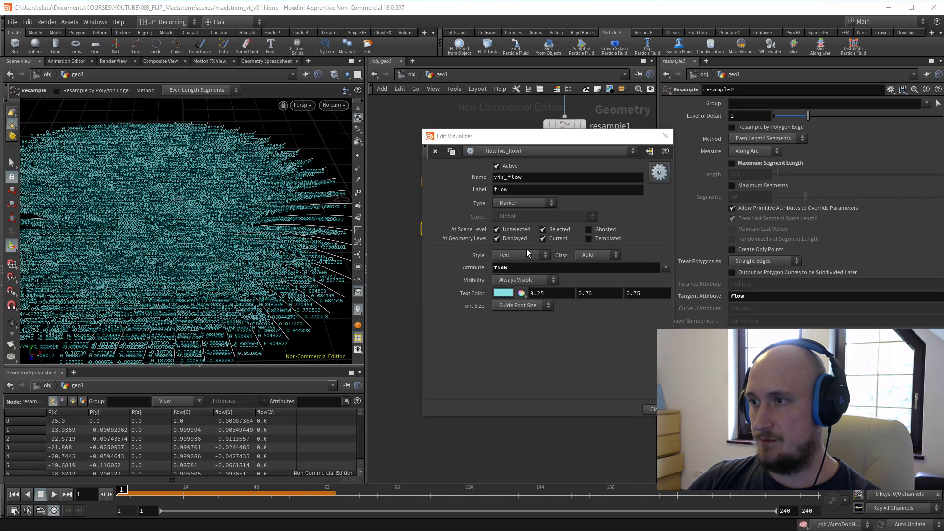
left_click(527, 255)
left_click(518, 304)
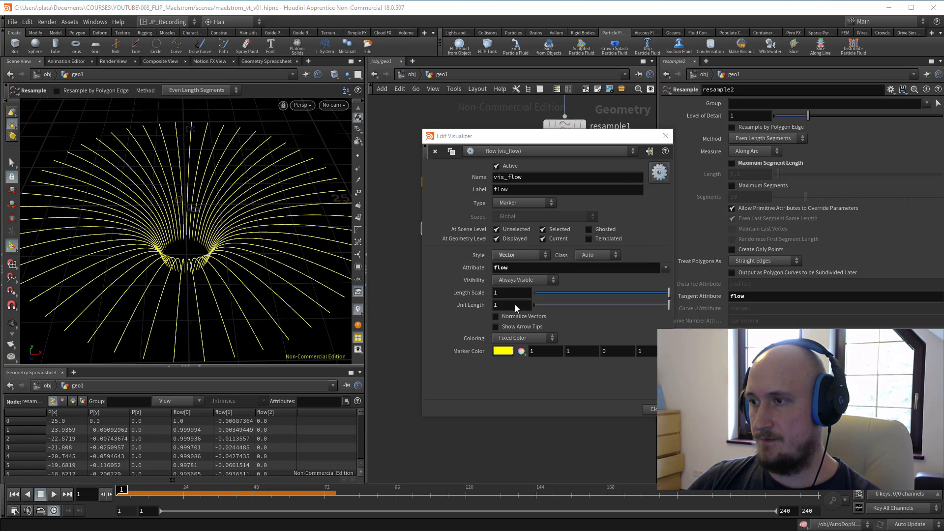
left_click(512, 356)
left_click(599, 287)
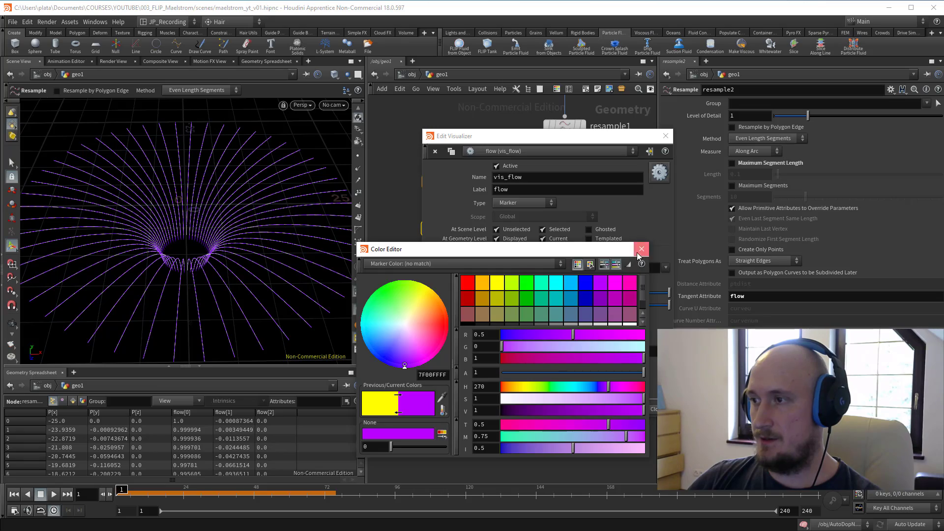
left_click(642, 249)
left_click(666, 136)
key("Escape")
left_click_drag(206, 201, 302, 285)
Display a new Add node below resample2, set to delete the geometry but keep the points
key("Tab")
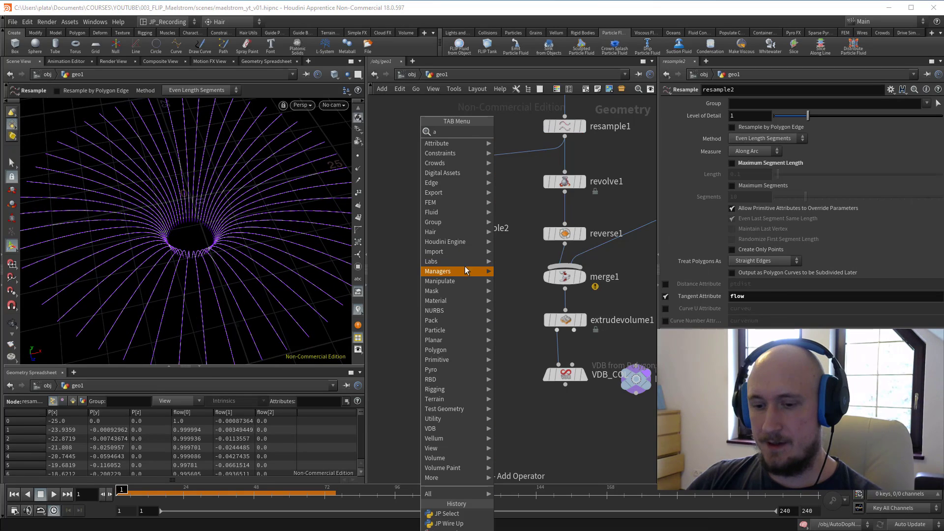
type("ad")
left_click(537, 131)
left_click(443, 278)
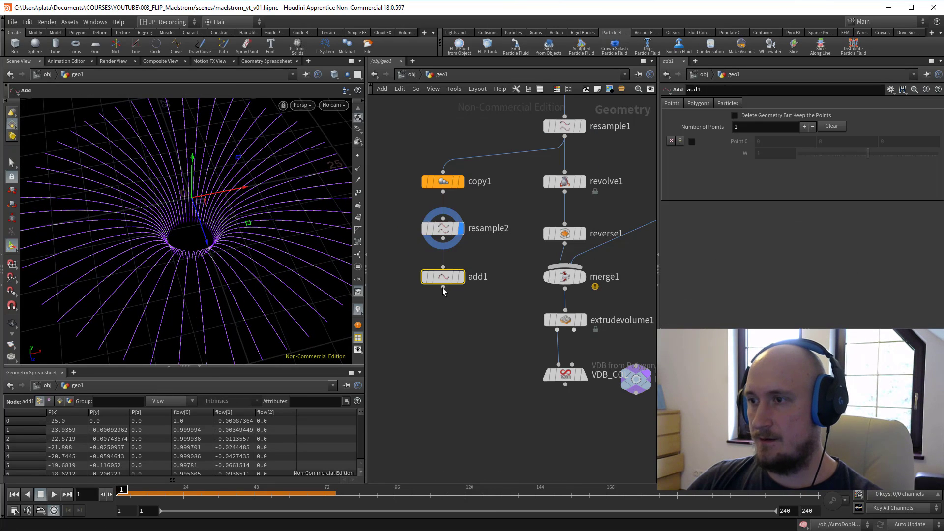
left_click(735, 115)
key("Escape")
left_click_drag(192, 243, 271, 238)
right_click_drag(271, 239, 293, 243, "alt")
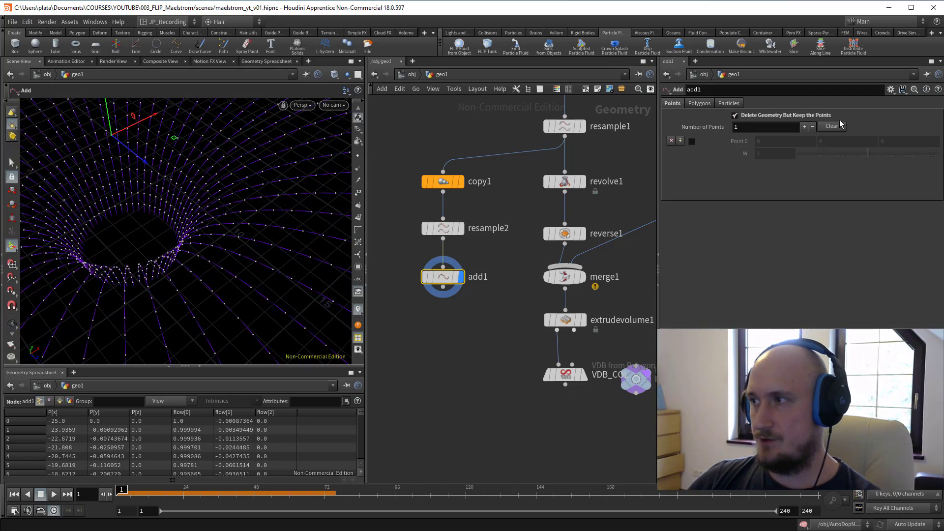
left_click_drag(199, 197, 250, 253)
key("Return")
Add an Attribute Wrangle node fed by add1
middle_click_drag(428, 328, 430, 306)
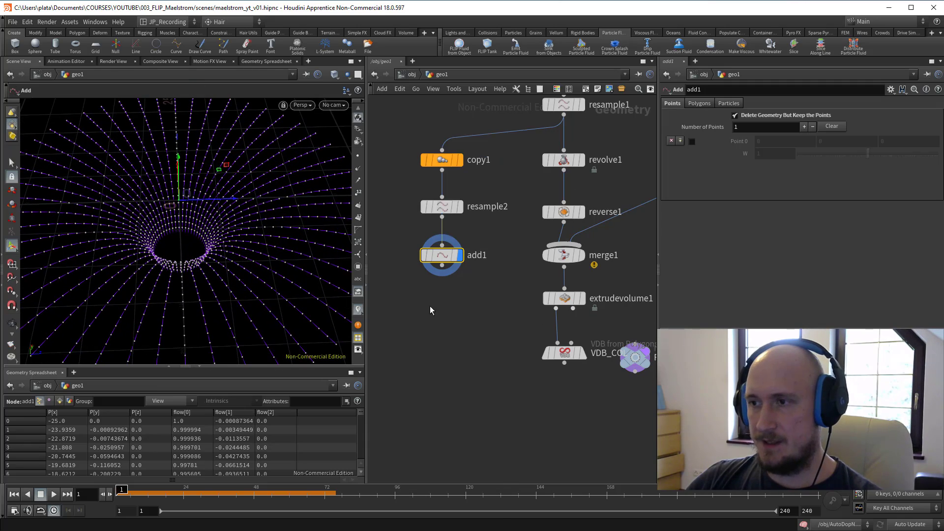
key("Tab")
type("wr")
left_click(533, 161)
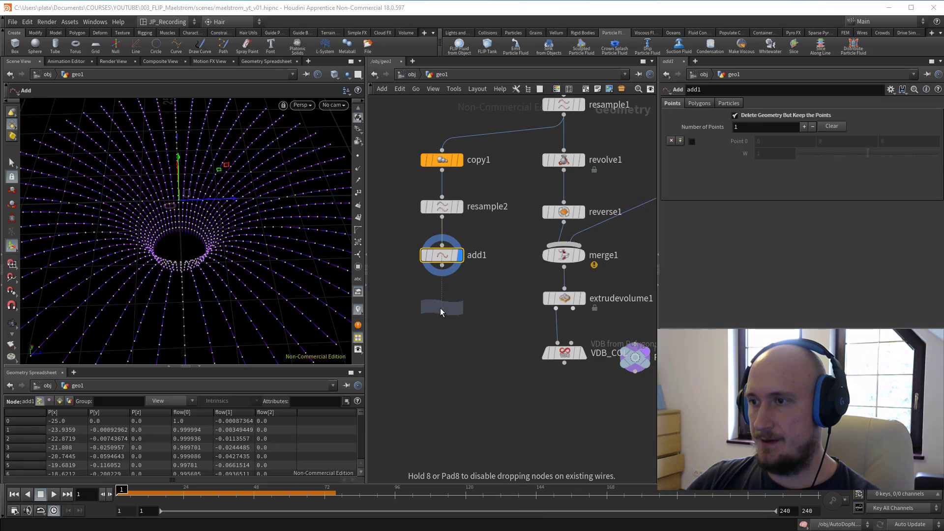
left_click(443, 312)
Enter the VEX code v@flow = cross(v@flow, set(0, 1, 0)); in pointwrangle1 and view the vectors from above
type("v")
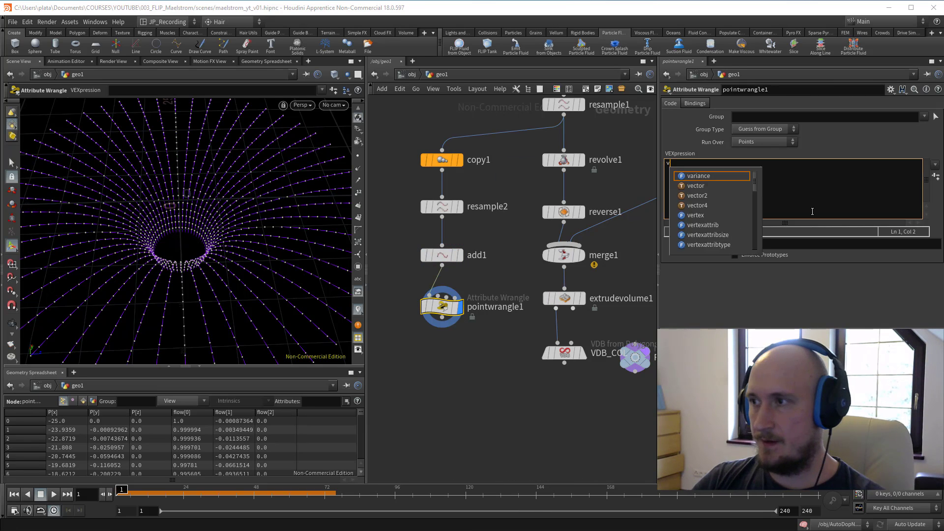
type("@flow = c")
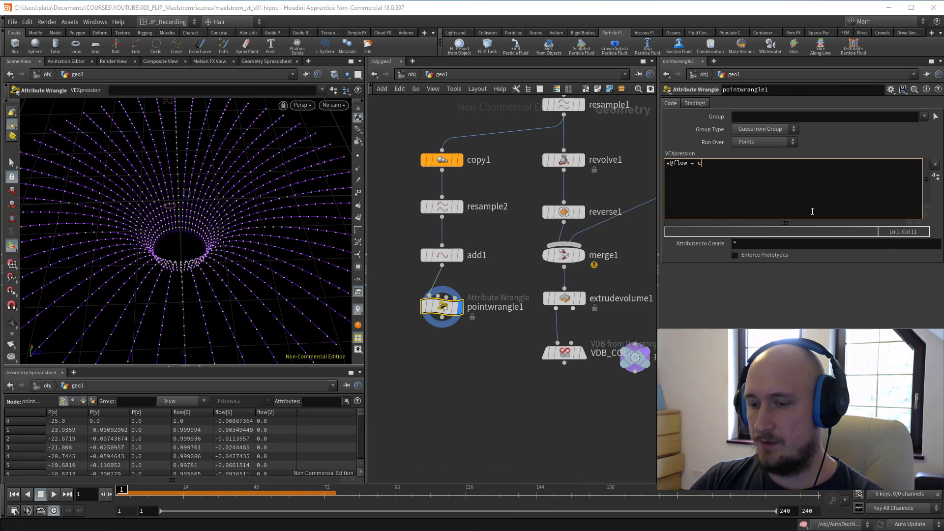
type("ross(v")
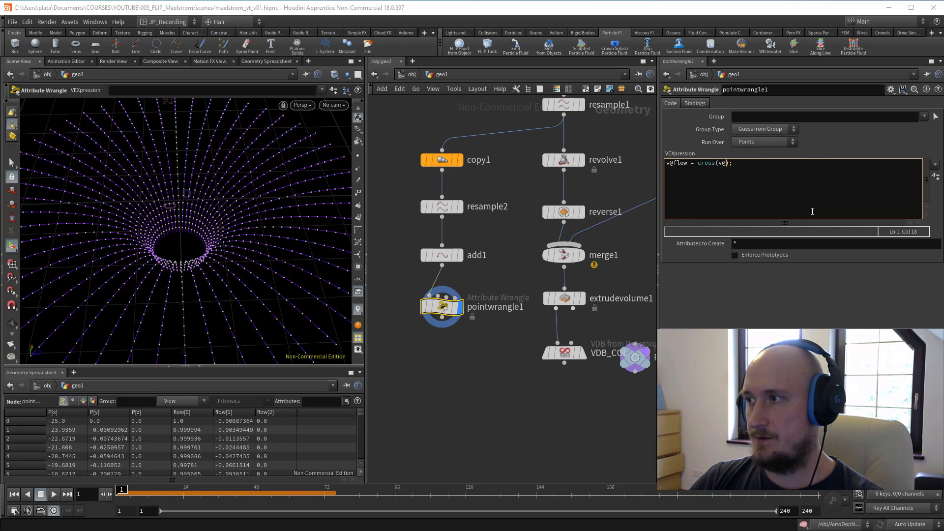
type("@flow, se")
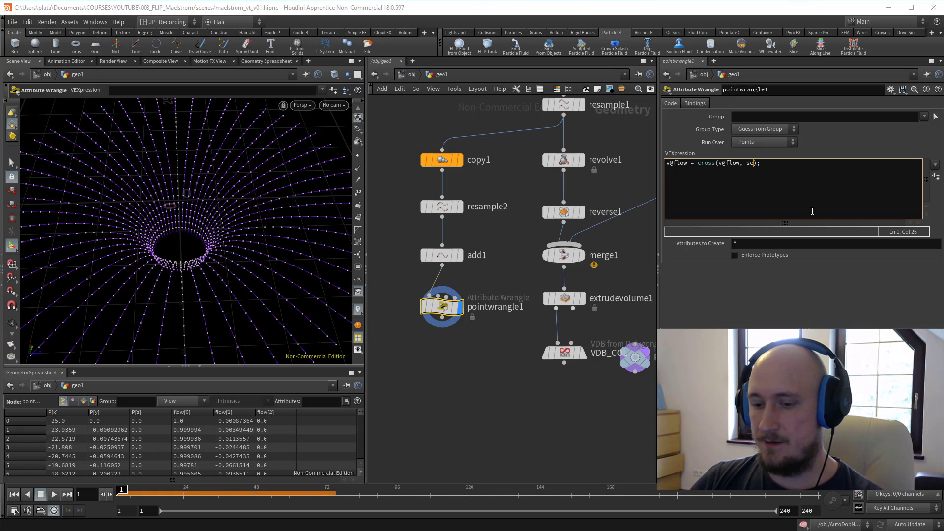
type("t()")
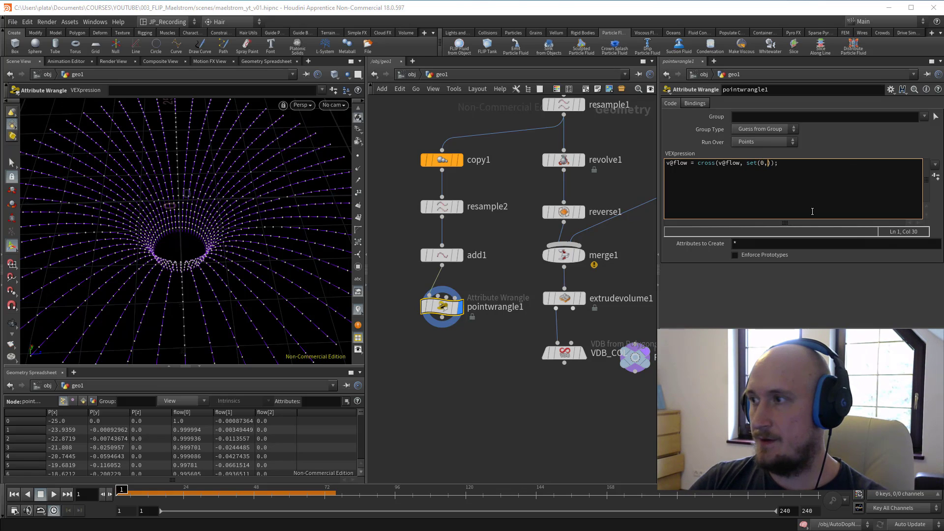
left_click(535, 352)
left_click_drag(178, 156, 200, 223, "alt")
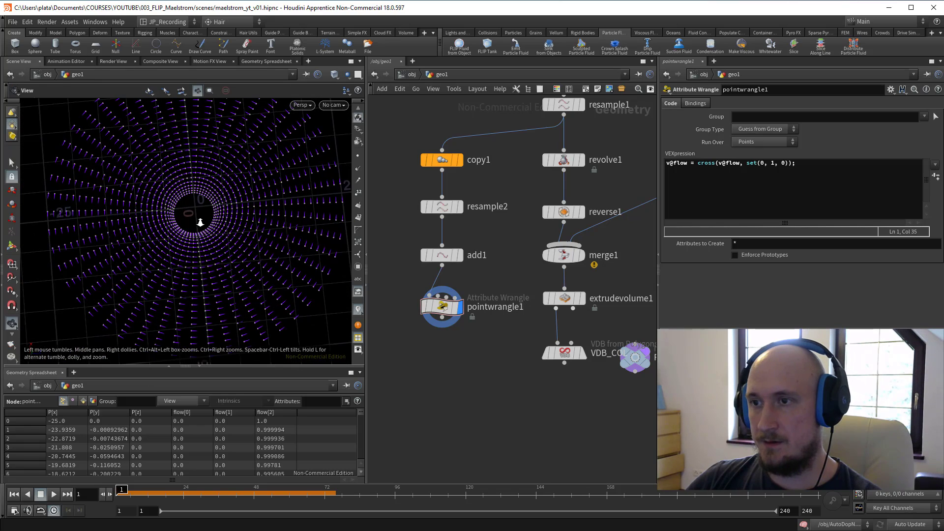
key("Return")
Move merge1, extrudevolume1 and VDB_COL away from the reverse1 branch to make room in the network
middle_click_drag(511, 280, 498, 244)
middle_click_drag(503, 299, 416, 202)
left_click_drag(529, 325, 629, 311)
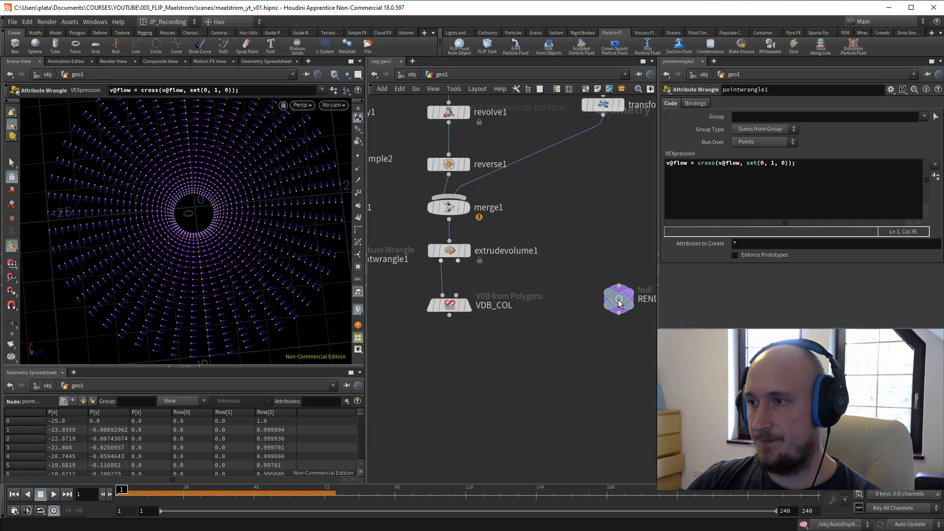
left_click_drag(494, 324, 429, 205)
left_click_drag(487, 210, 599, 218)
middle_click_drag(609, 241, 505, 230)
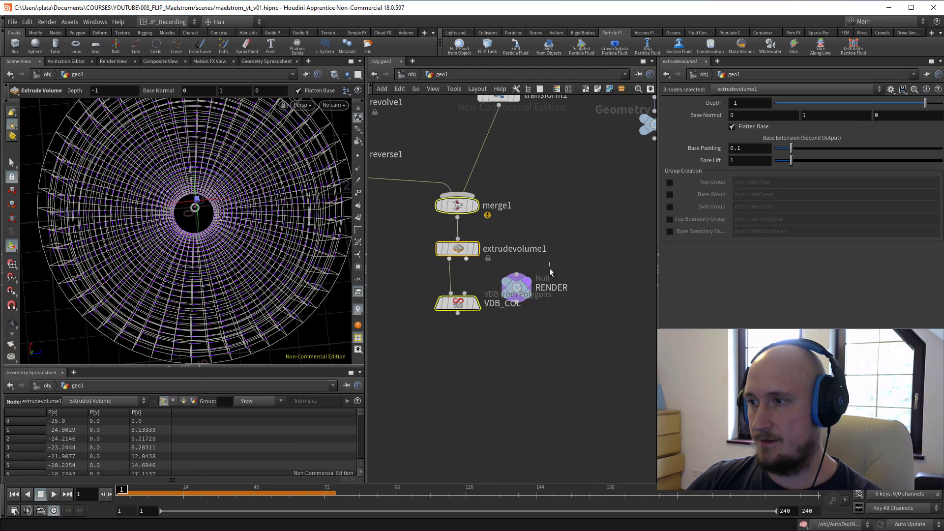
Delete the unconnected RENDER null node
left_click_drag(550, 270, 495, 379)
key("Delete")
middle_click_drag(501, 383, 612, 400)
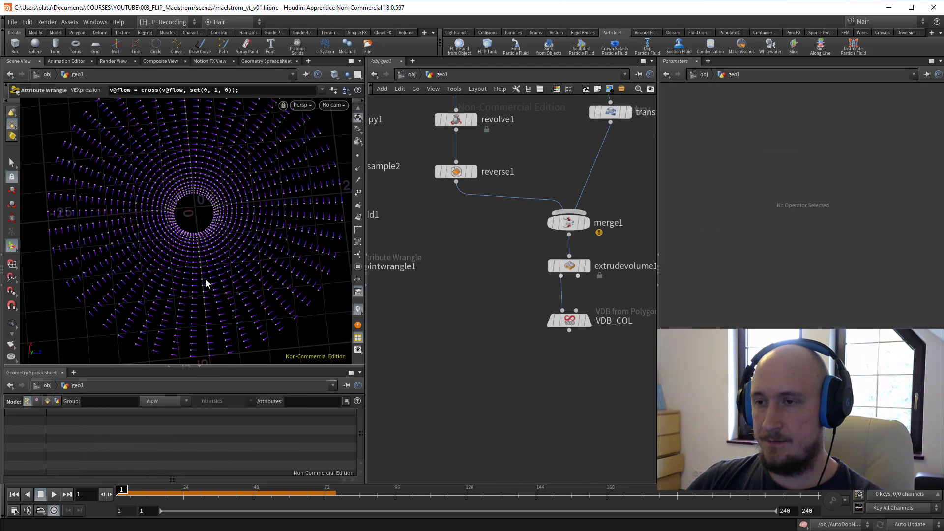
Display reverse1 and examine the funnel surface from the side
left_click_drag(207, 281, 211, 246, "alt")
middle_click_drag(442, 270, 525, 295)
left_click(555, 195)
left_click_drag(216, 261, 217, 243, "alt")
scroll(451, 257, "down", 2)
Add a PolyExtrude node below reverse1 in the network
middle_click_drag(512, 252, 448, 240)
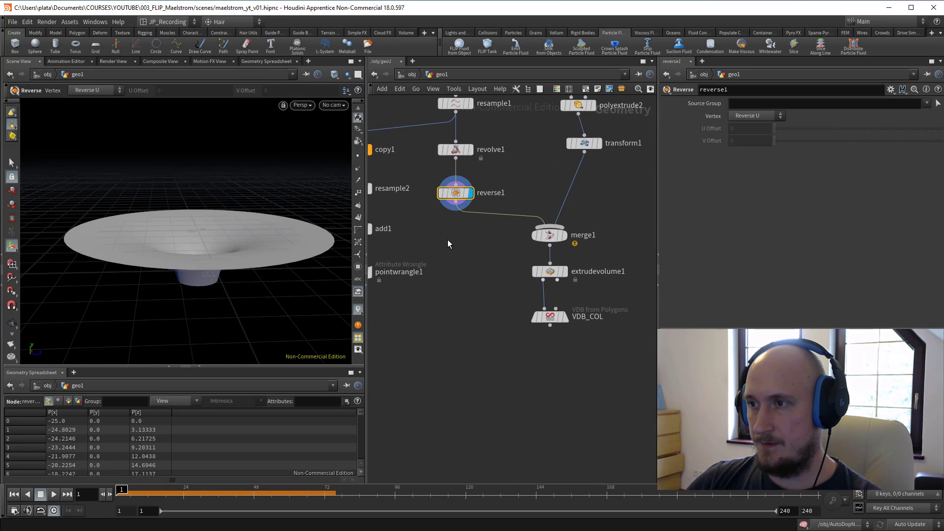
key("Tab")
type("ext")
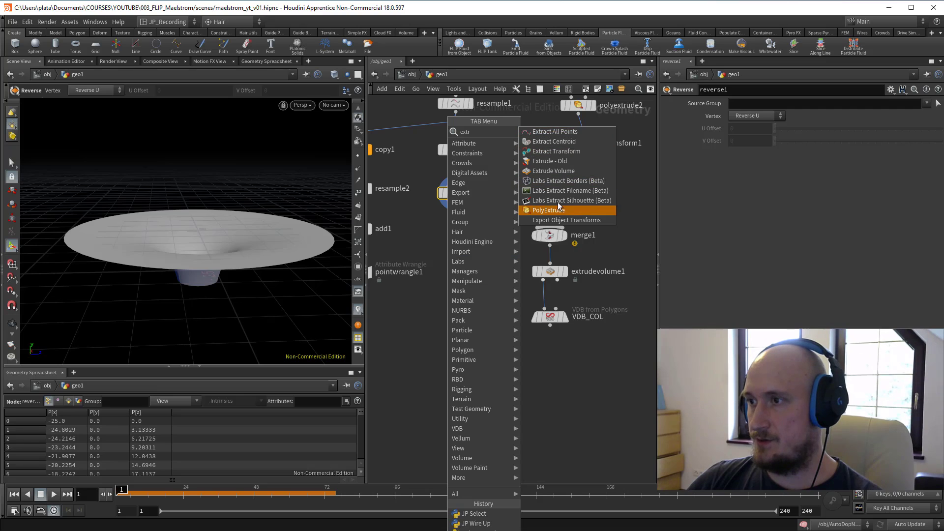
left_click(565, 211)
left_click(455, 298)
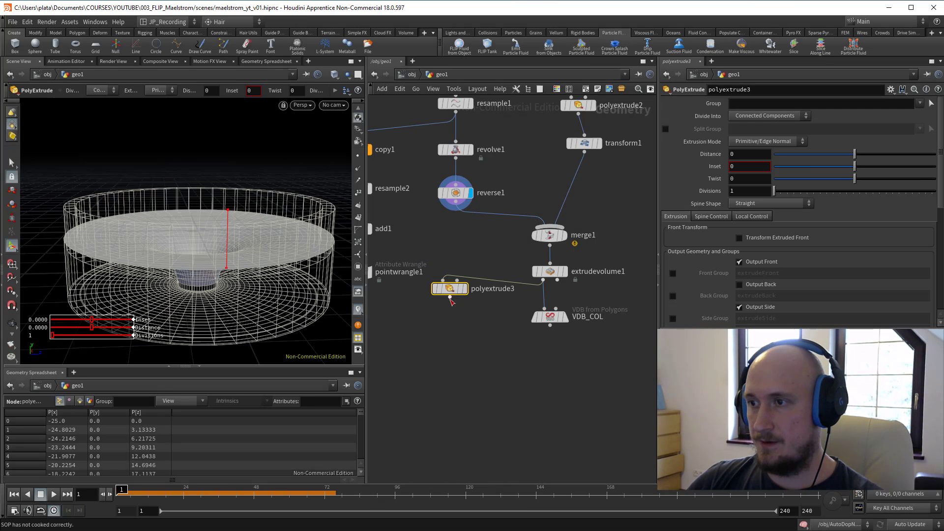
Extrude the reverse1 funnel surface by a distance of about 0.81 and include the back faces in polyextrude3's output
left_click_drag(222, 244, 261, 247, "alt")
left_click_drag(286, 183, 287, 183)
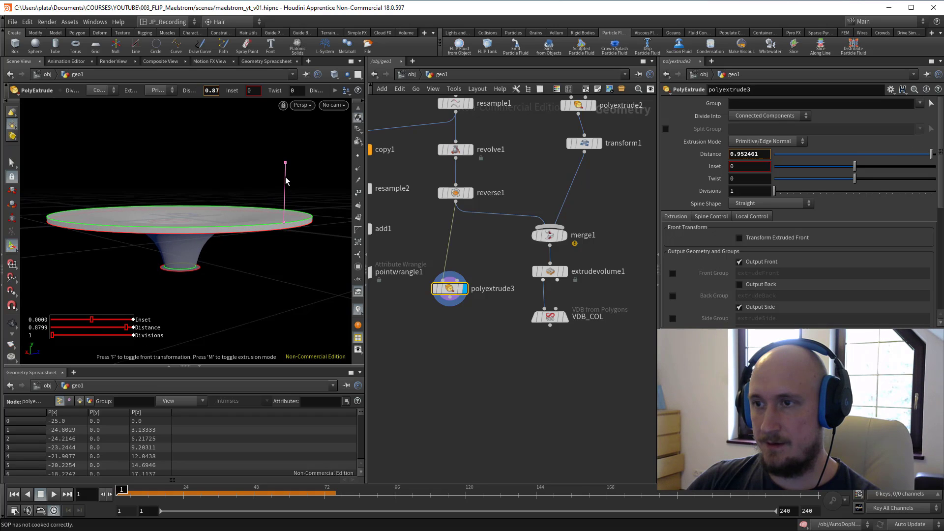
left_click(740, 285)
scroll(456, 337, "up", 2)
scroll(396, 336, "down", 1)
middle_click_drag(393, 337, 464, 333)
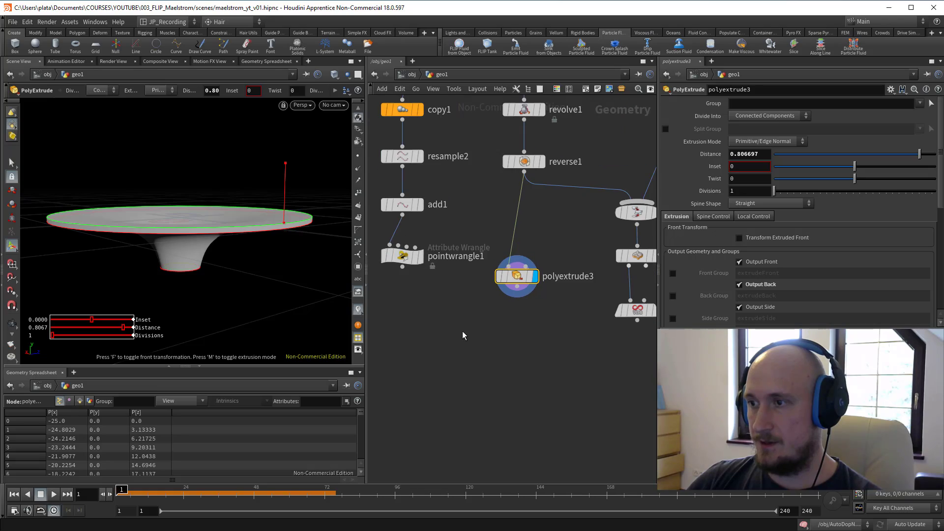
Add a Subdivide node below polyextrude3 and view the smoothed funnel from an angle
left_click_drag(190, 204, 217, 256, "alt")
key("Return")
key("Tab")
type("sub")
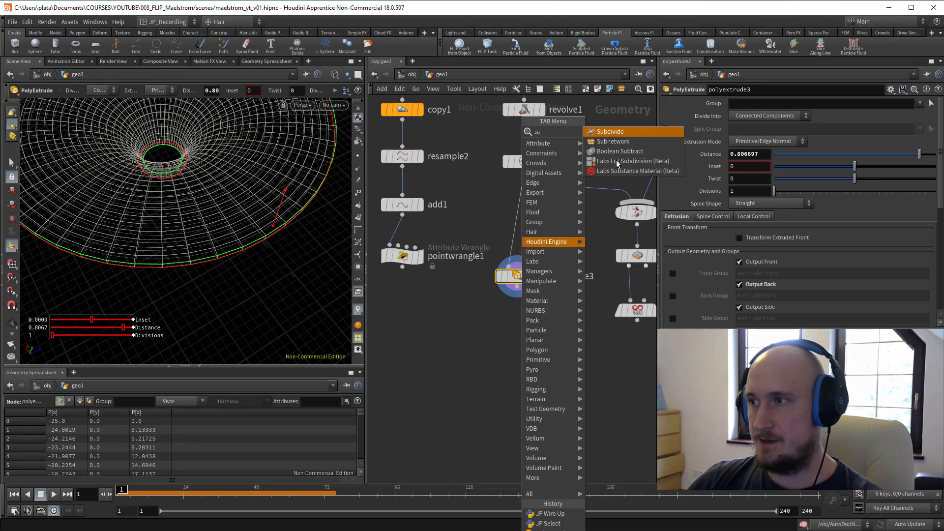
left_click(610, 132)
left_click(515, 328)
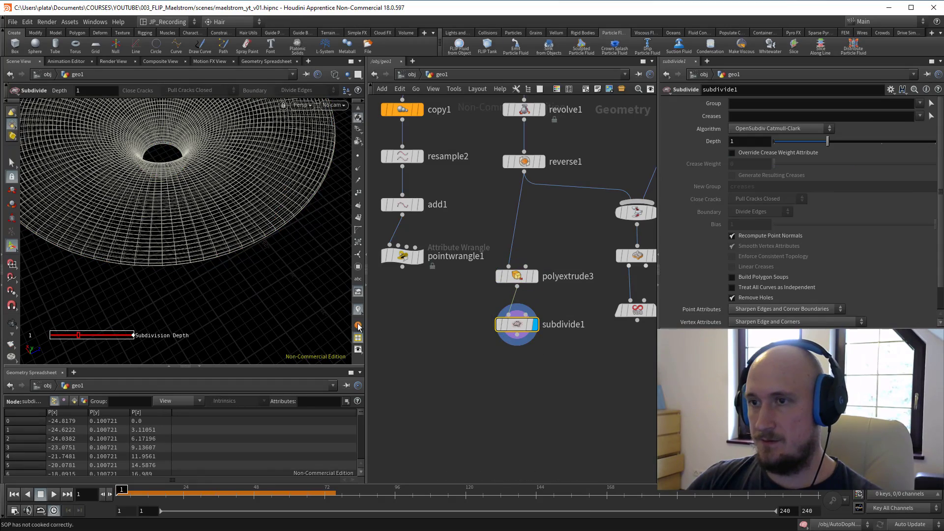
left_click_drag(270, 270, 185, 236, "alt")
key("Return")
key("Tab")
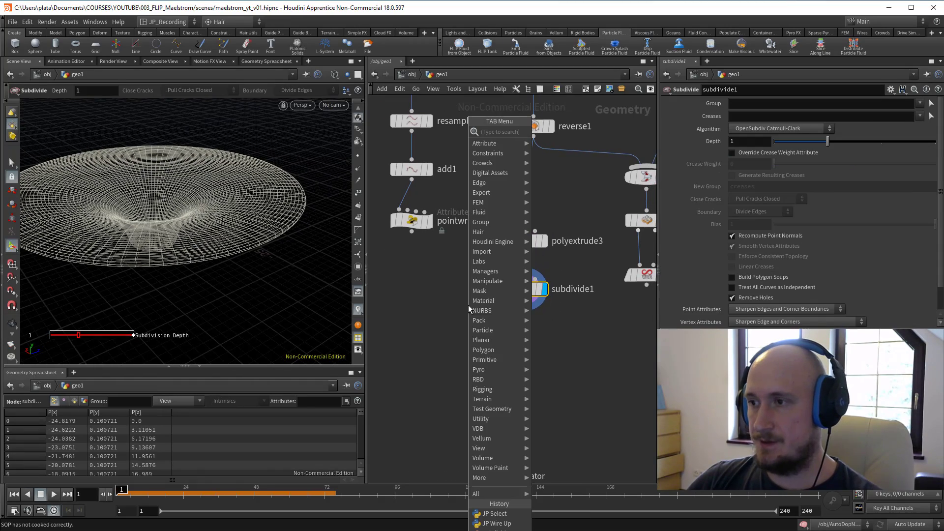
mouse_move(492, 428)
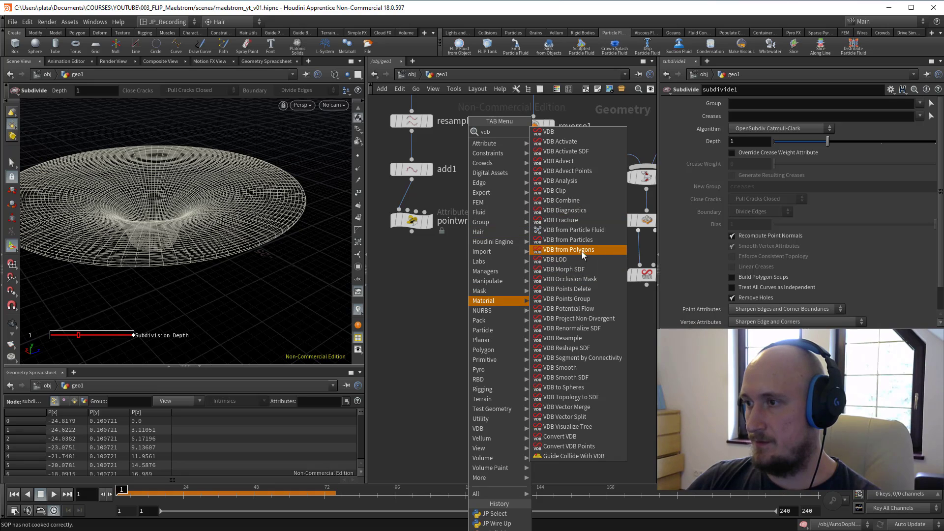
left_click(575, 253)
left_click(524, 339)
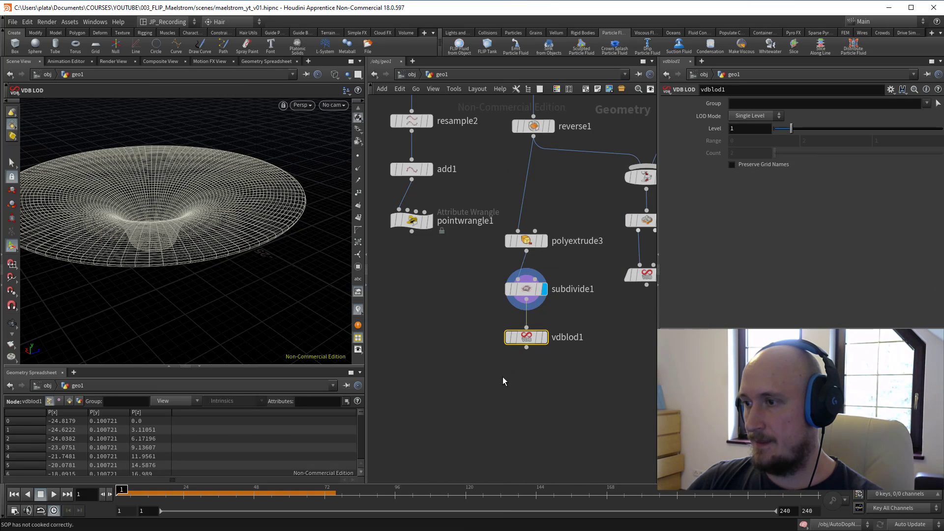
left_click_drag(488, 377, 547, 330)
key("Delete")
key("Tab")
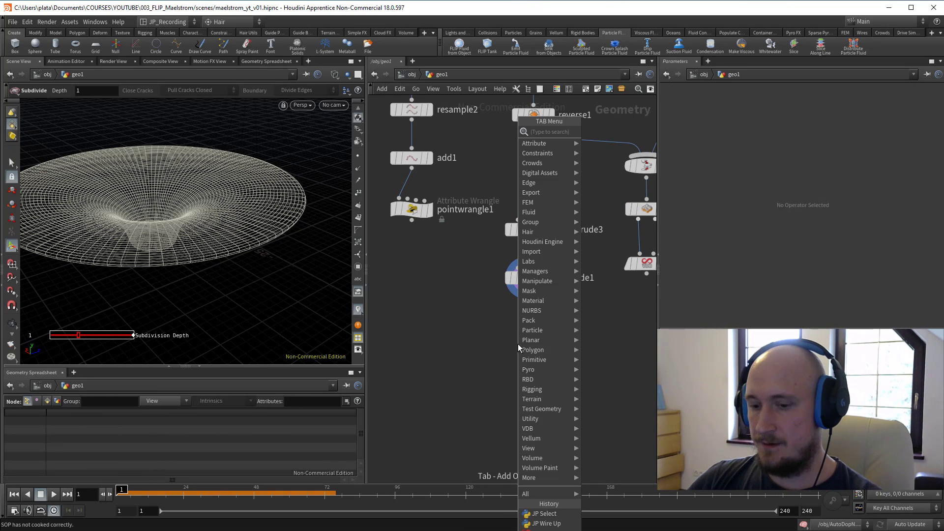
mouse_move(536, 428)
left_click(610, 260)
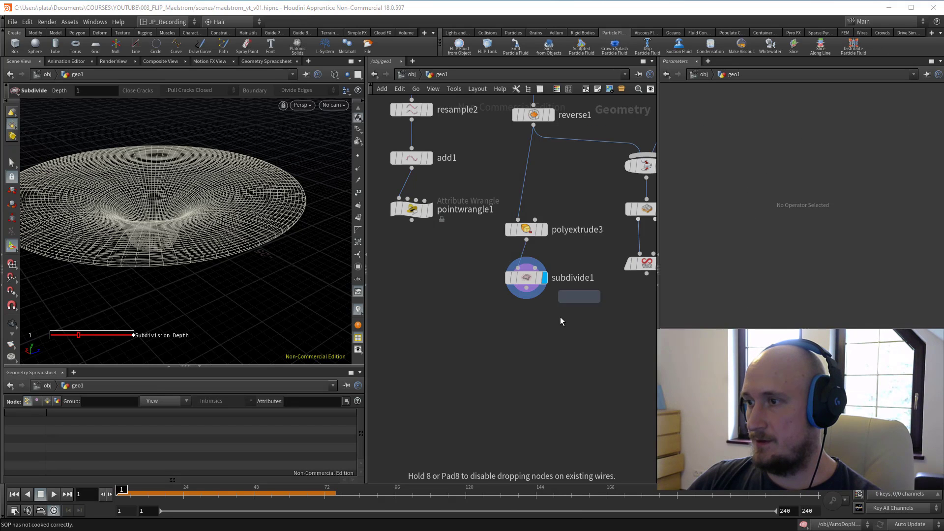
left_click(525, 325)
left_click_drag(525, 322, 526, 376)
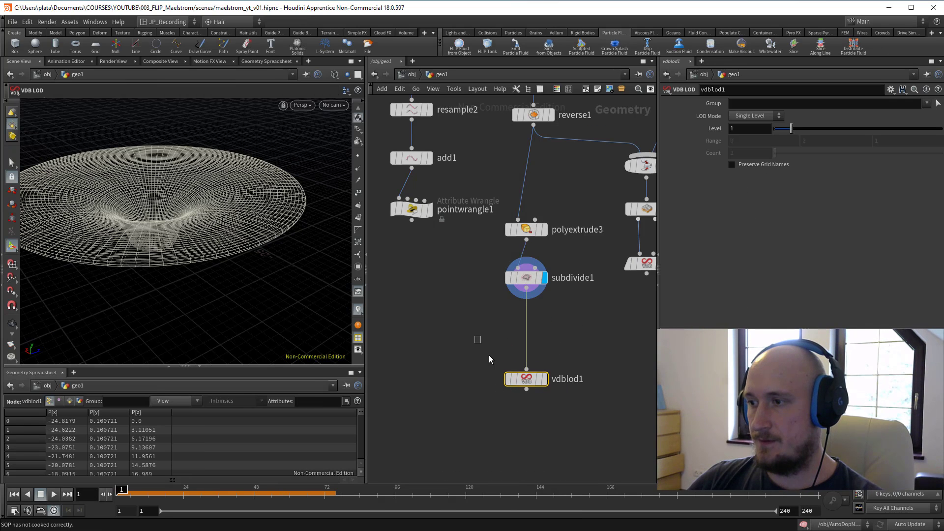
key("Delete")
Add a VDB from Polygons node below subdivide1
left_click(532, 408)
key("Tab")
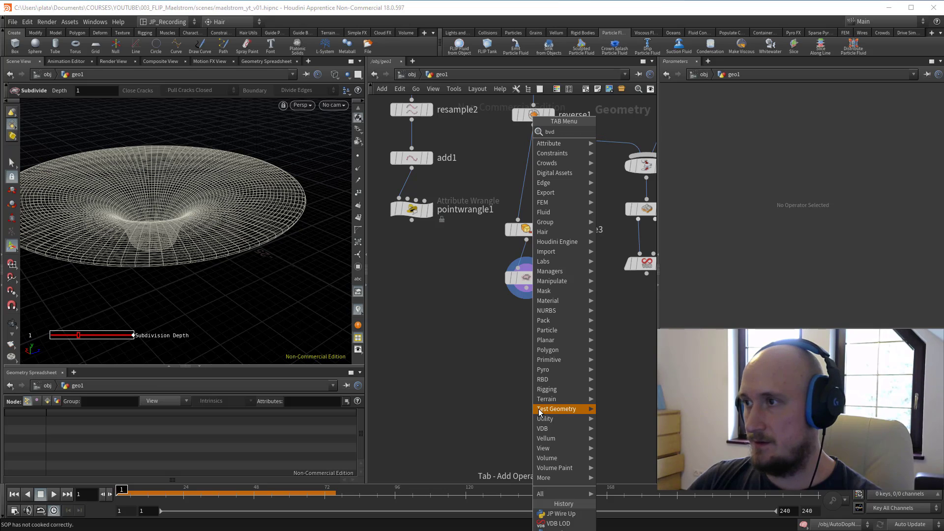
type("vdb")
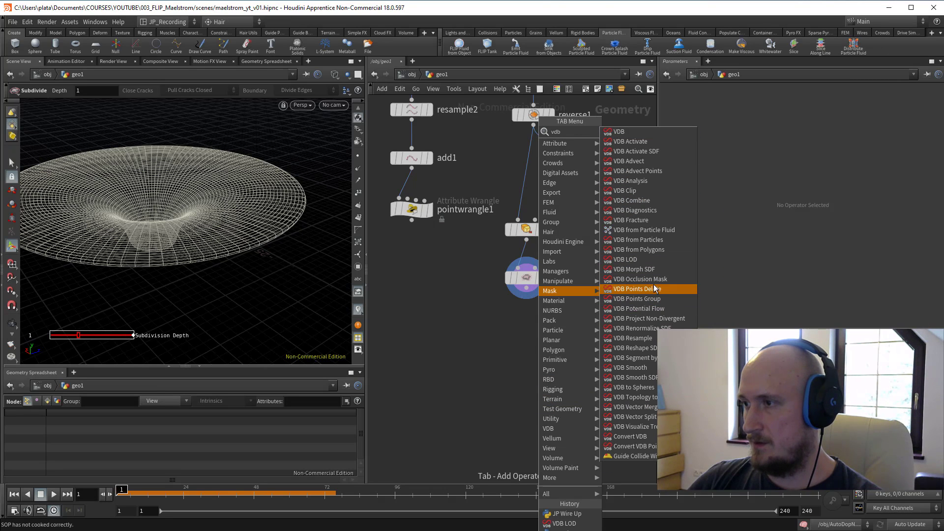
left_click(653, 251)
left_click(531, 353)
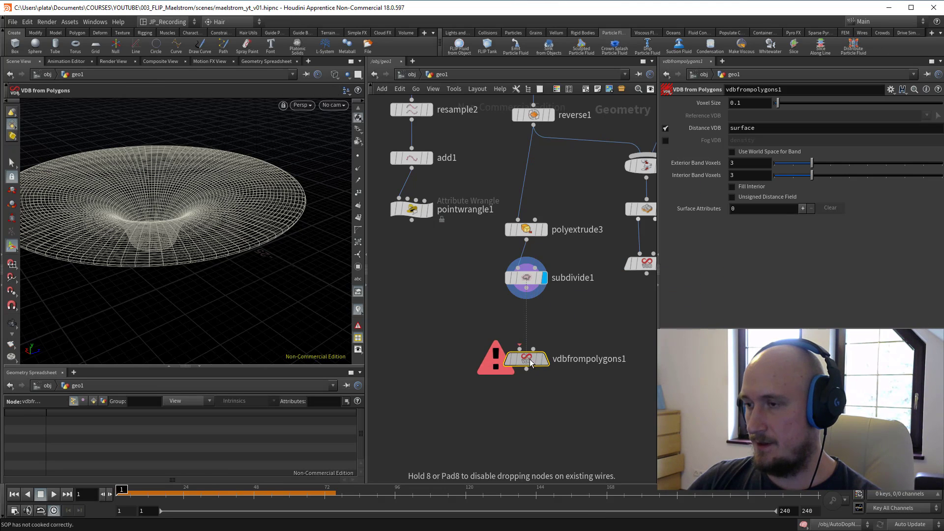
Add an Attribute Transfer node between subdivide1 and vdbfrompolygons1, fed by subdivide1
key("Tab")
type("a")
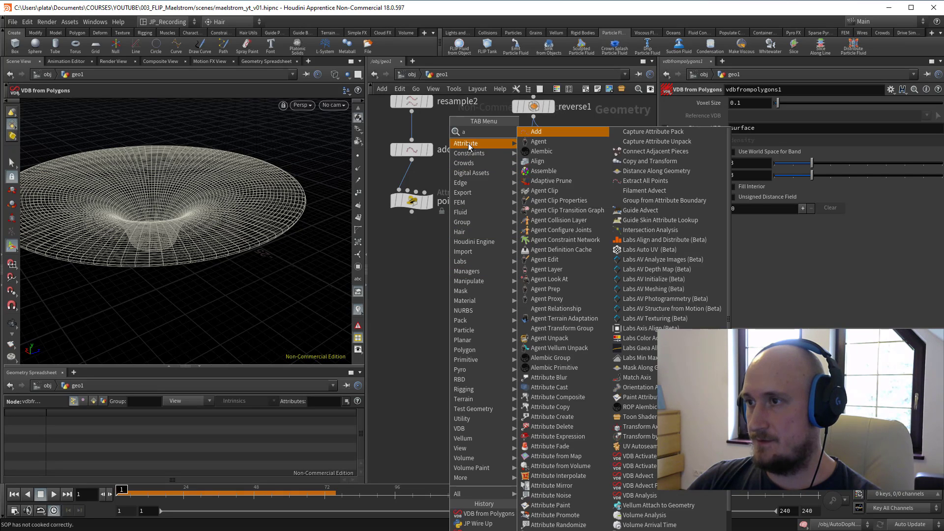
key("BackSpace")
mouse_move(487, 143)
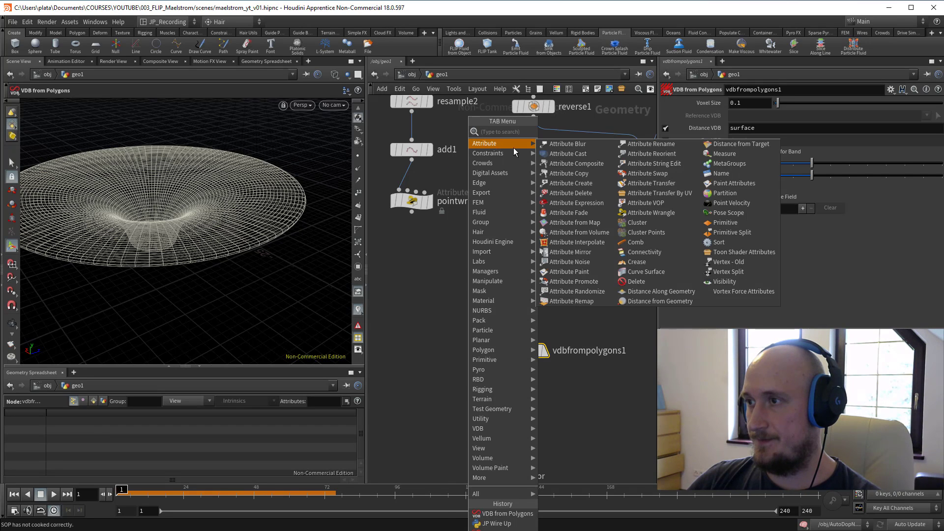
left_click(663, 185)
left_click(531, 295)
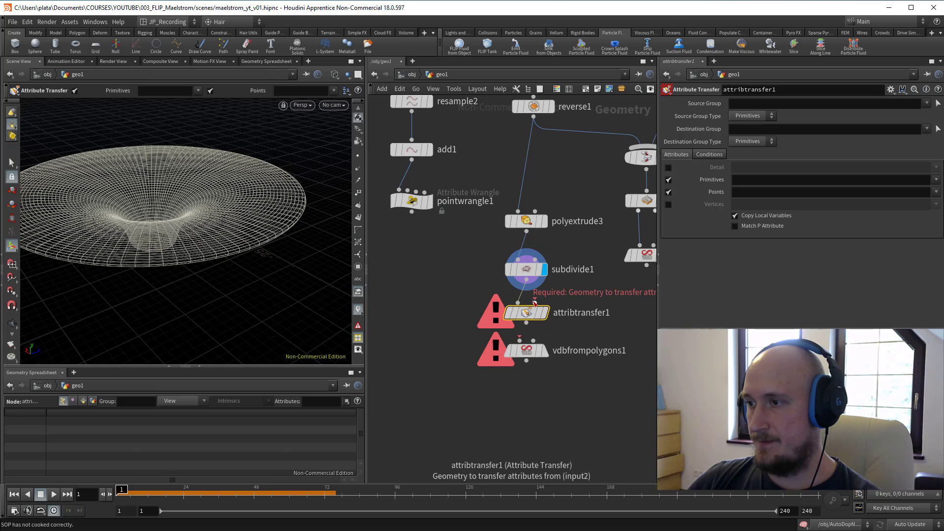
Use pointwrangle1 as attribtransfer1's source and transfer only the point attribute flow, with primitive attributes turned off
left_click_drag(535, 303, 412, 213)
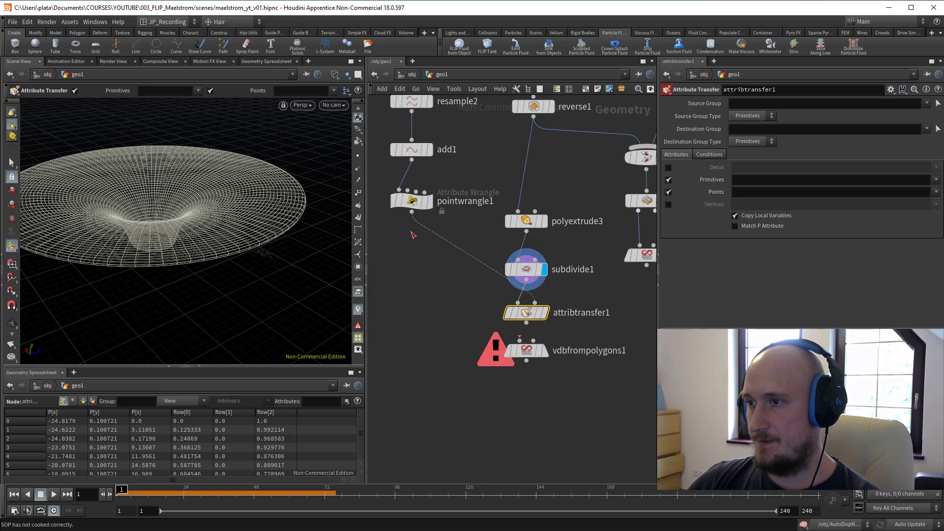
left_click(668, 180)
left_click(910, 213)
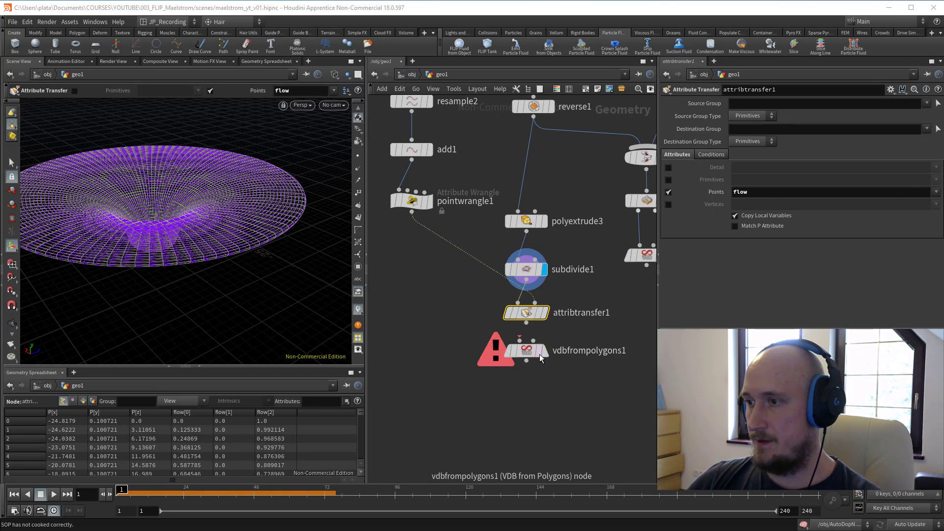
Feed attribtransfer1 into vdbfrompolygons1, display it, and output the density fog VDB instead of the distance VDB
left_click(526, 351)
left_click_drag(525, 358, 525, 370)
left_click(545, 363)
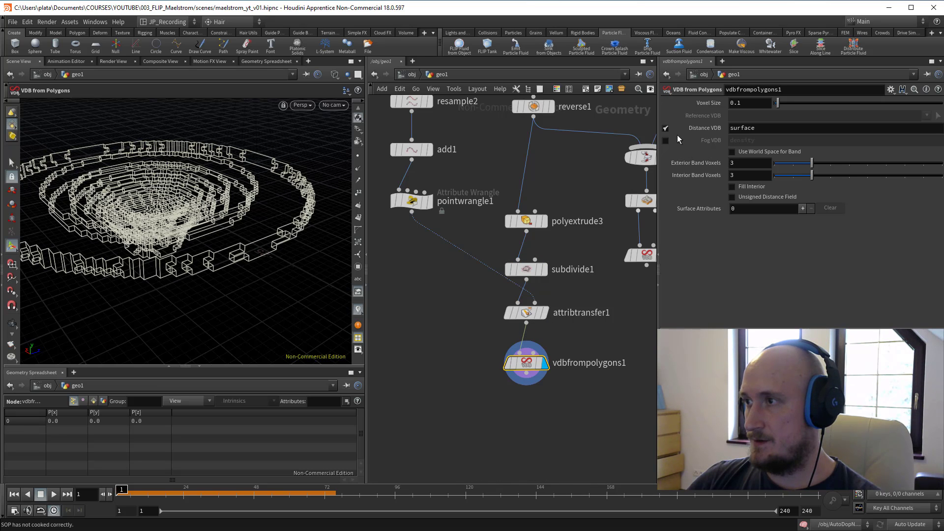
left_click(665, 128)
left_click(665, 140)
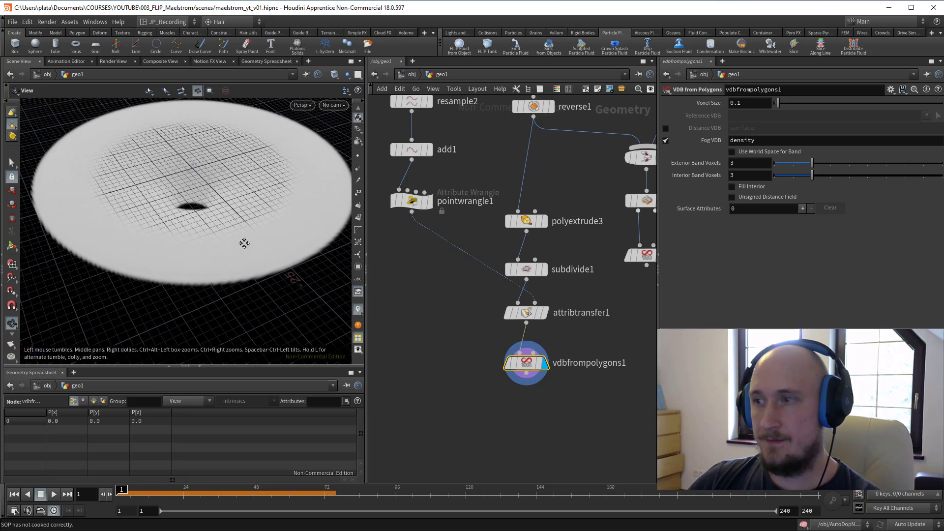
Add a surface attribute to vdbfrompolygons1 using point.flow, VDB name vel and vector type Displacement/Velocity/Acceleration
left_click(802, 208)
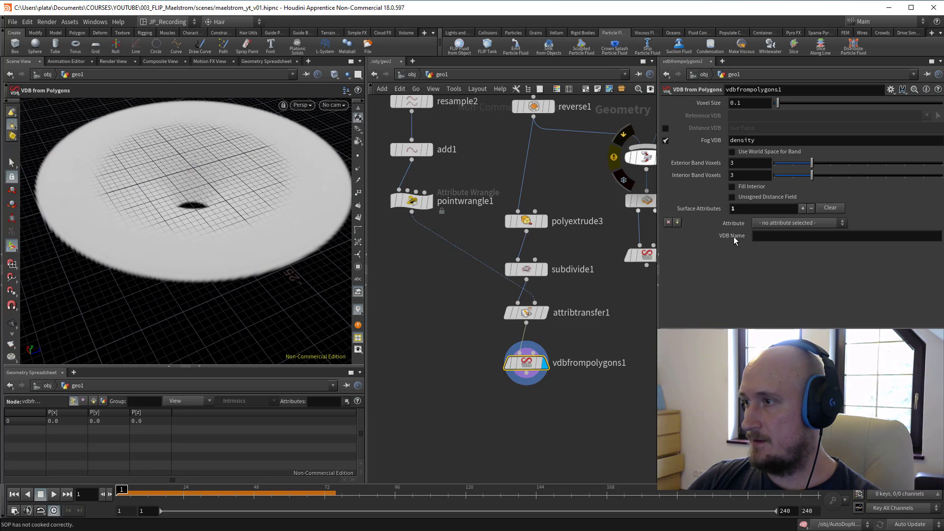
left_click(813, 223)
left_click(781, 260)
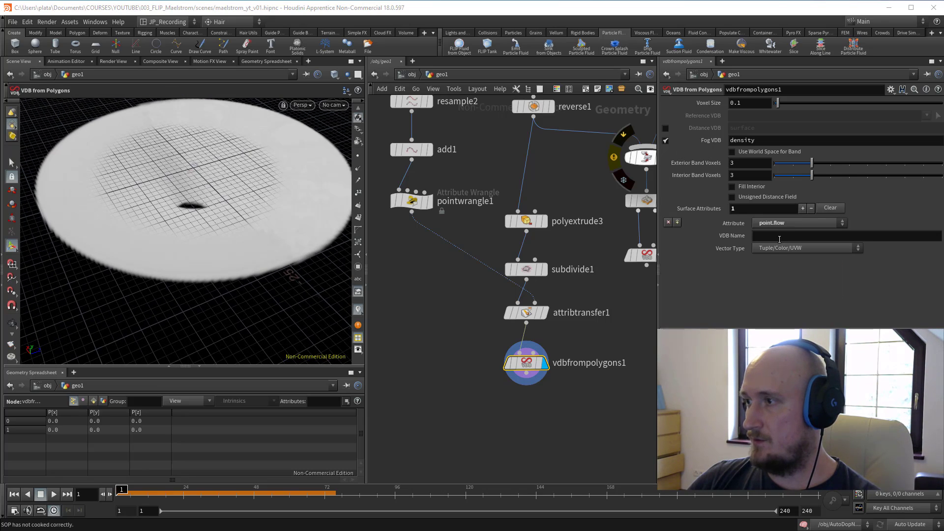
left_click(785, 249)
left_click(793, 288)
left_click(781, 237)
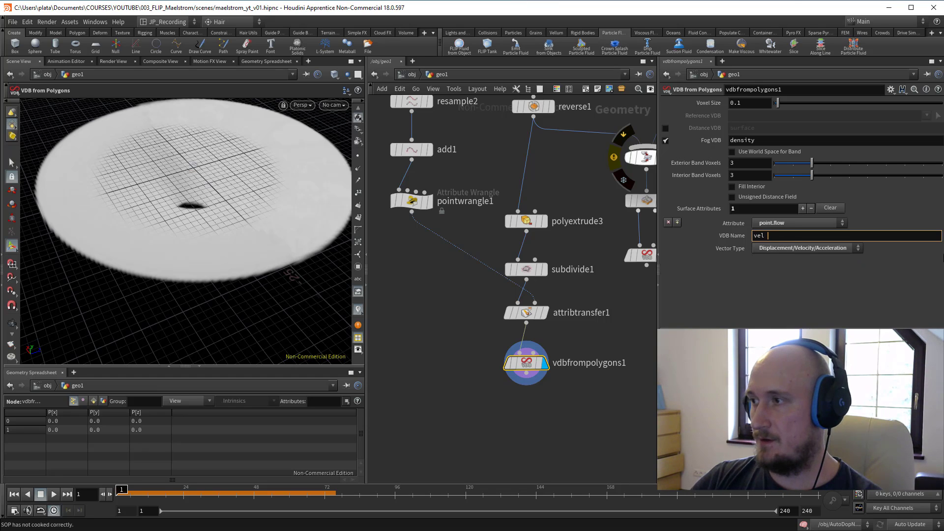
Rename the vdbfrompolygons1 node to ADVECT
middle_click_drag(462, 424, 393, 386)
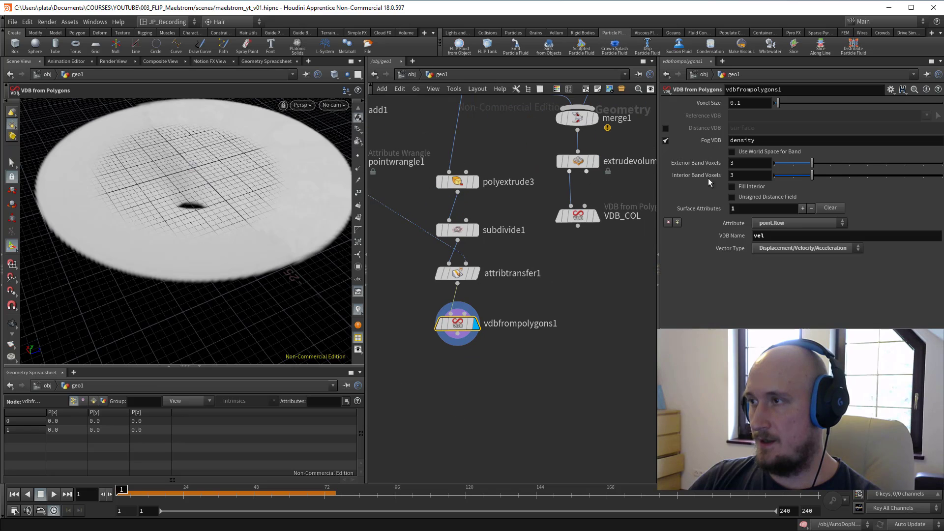
double_click(849, 92)
type("A")
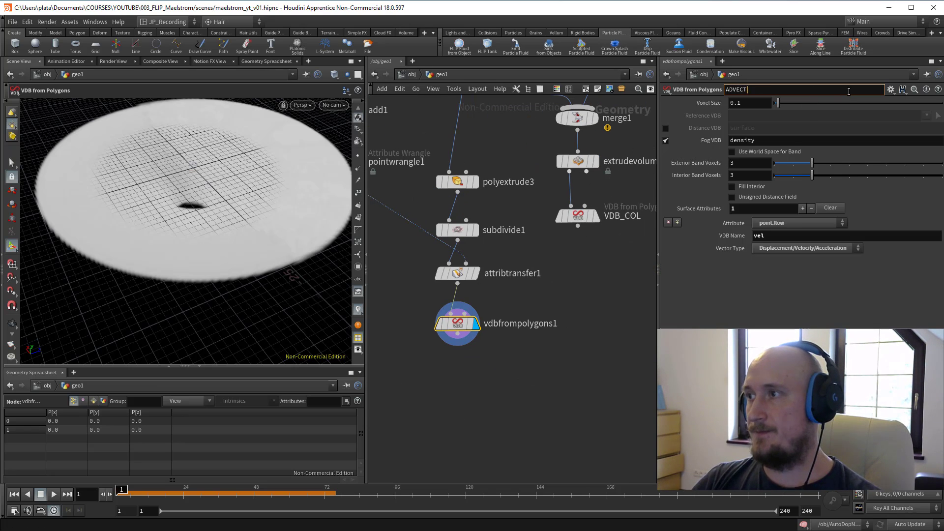
type("DVECT")
key("Return")
Open the AutoDopNetwork and add a POP Advect by Volumes node above flipsolver1
middle_click_drag(531, 366, 528, 364)
key("d")
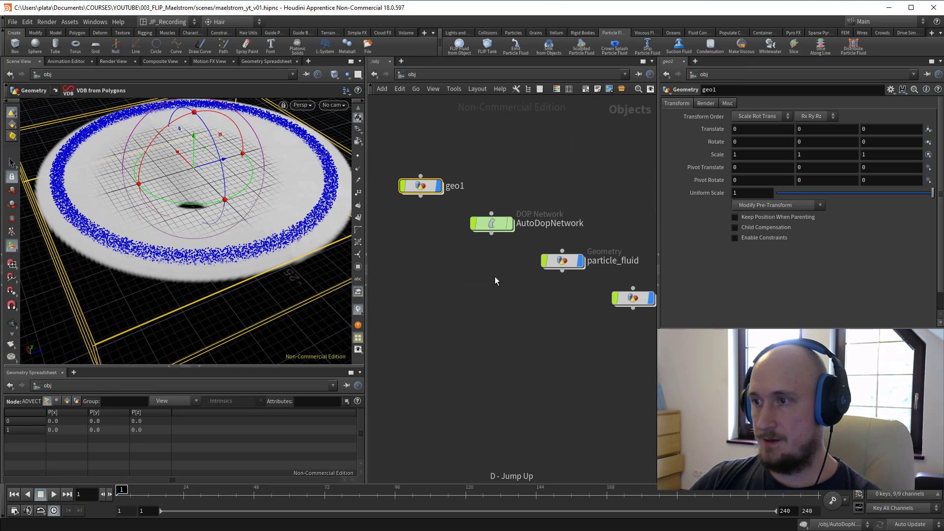
left_click(492, 224)
key("a")
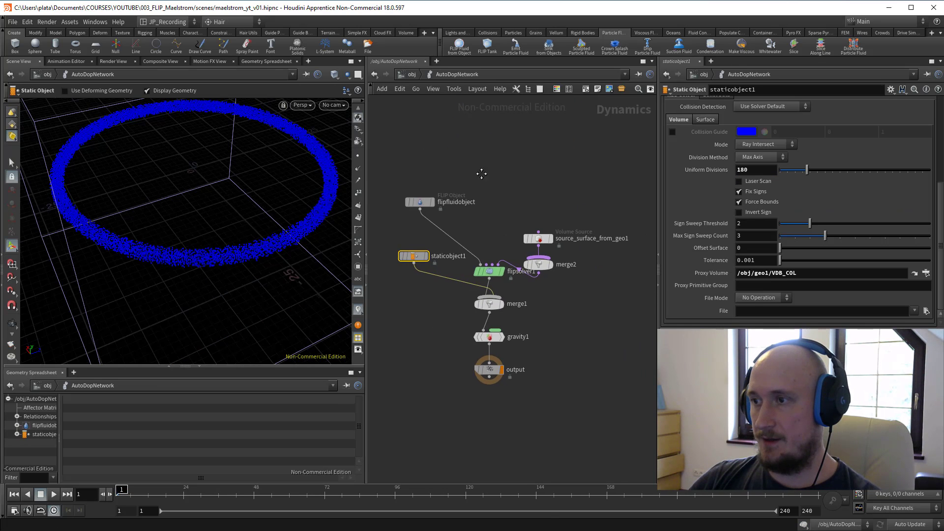
key("Tab")
type("adv")
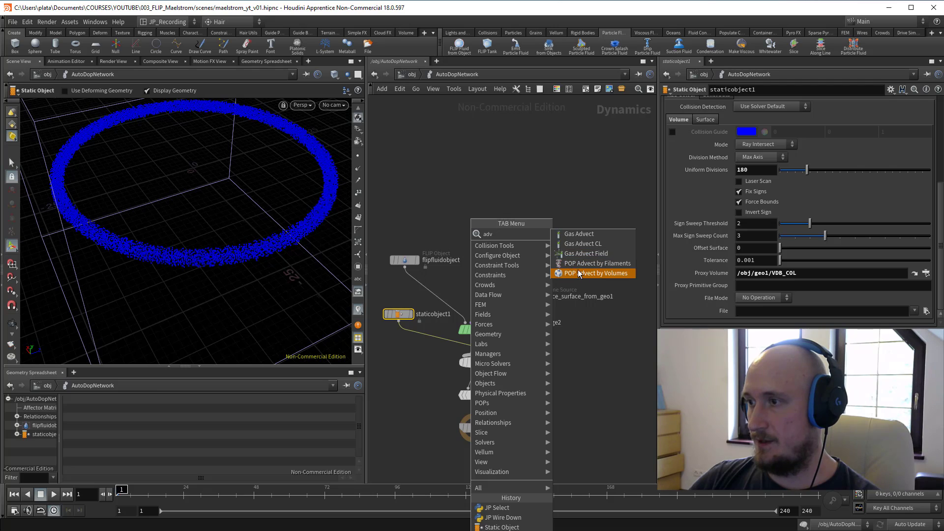
left_click(590, 274)
left_click(481, 236)
Connect popadvectbyvolumes1 to the second input of flipsolver1, undoing the first misplaced connection
left_click_drag(480, 241, 470, 319)
key("ctrl+z")
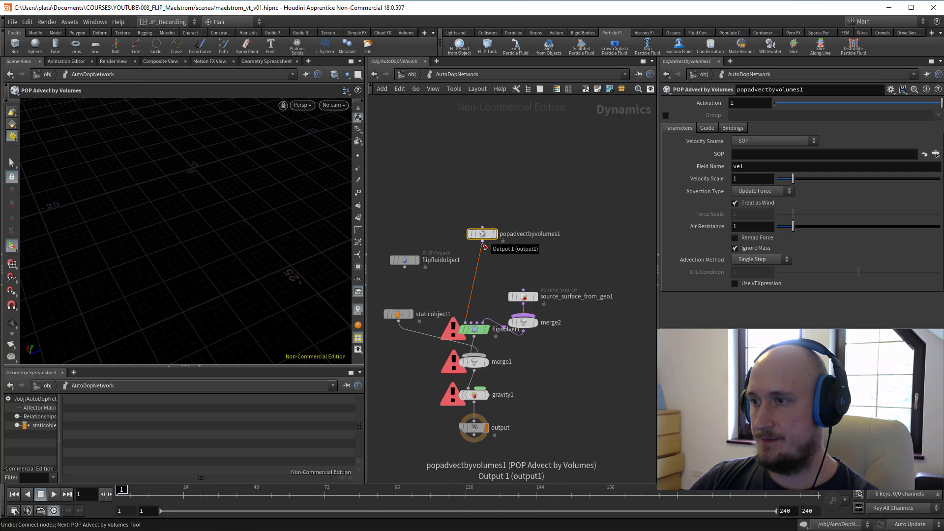
left_click_drag(482, 240, 471, 322)
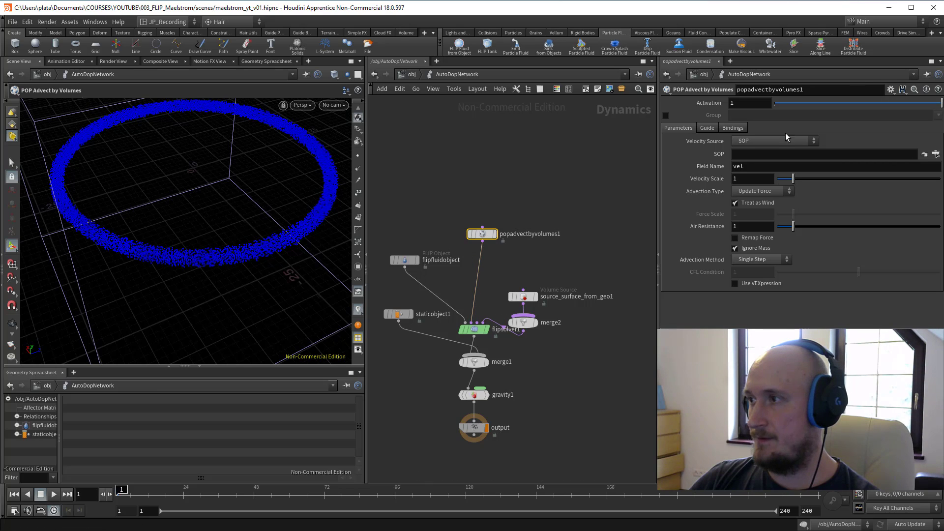
Set popadvectbyvolumes1's velocity SOP to /obj/geo1/ADVECT
left_click(936, 154)
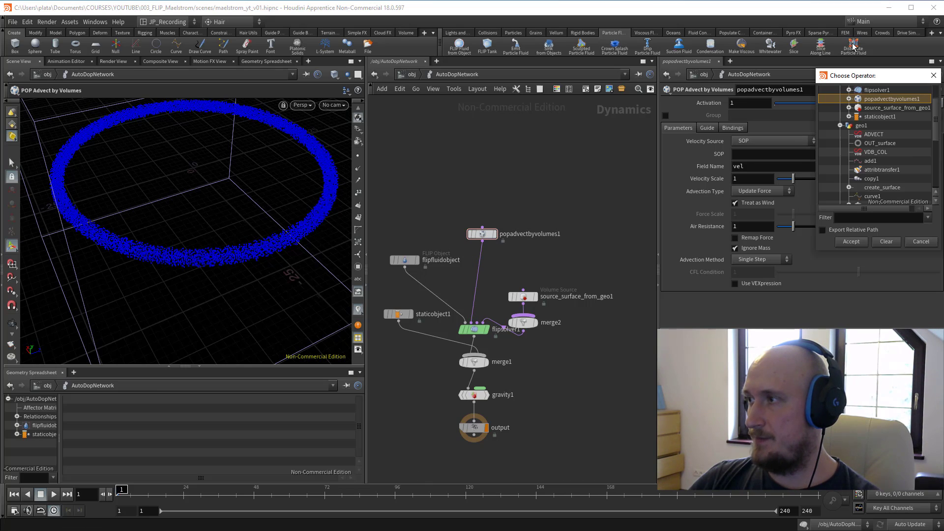
left_click(871, 135)
left_click(853, 243)
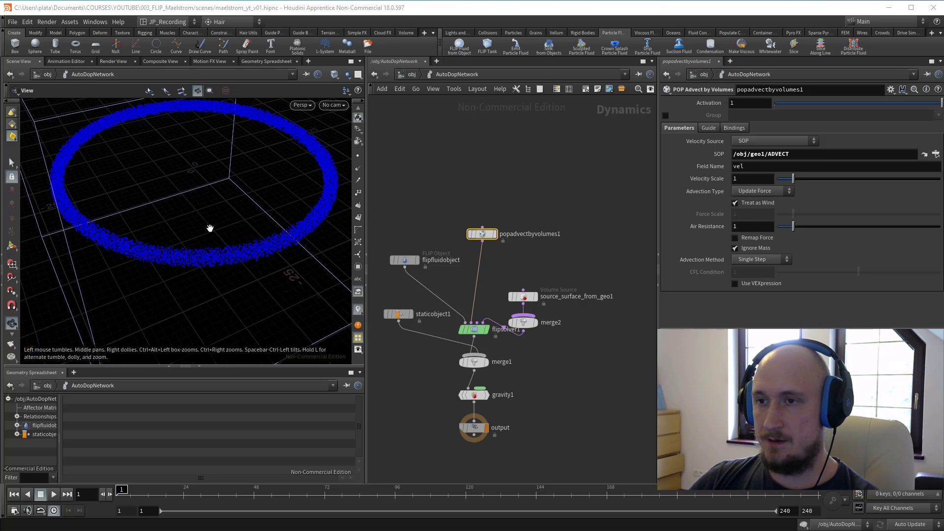
Play the advected simulation, check the particle motion from the top view, and rewind to frame 1
left_click_drag(210, 225, 200, 167)
left_click(54, 495)
key("space+2")
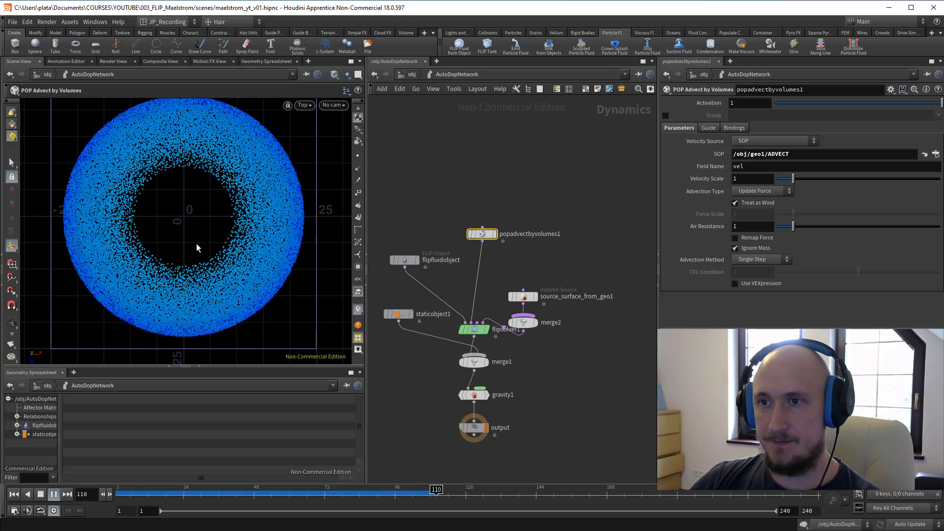
scroll(194, 244, "up", 2)
right_click_drag(190, 244, 190, 247)
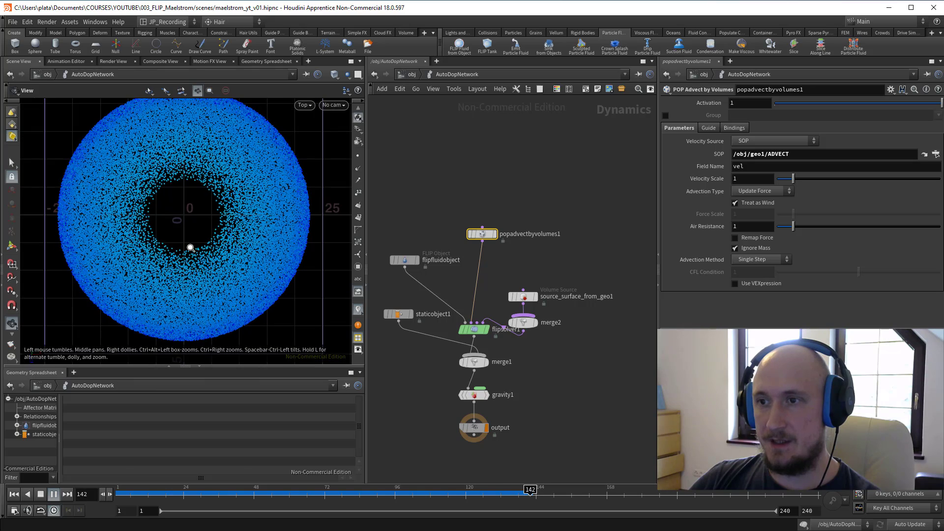
left_click_drag(293, 495, 119, 491)
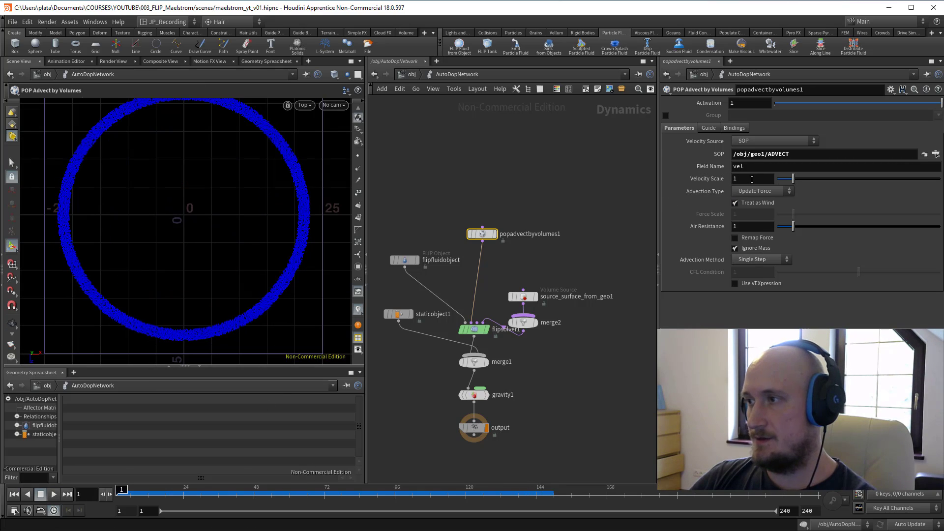
Set popadvectbyvolumes1's velocity scale to 5 and replay the simulation to check the stronger swirl
type("5")
key("Return")
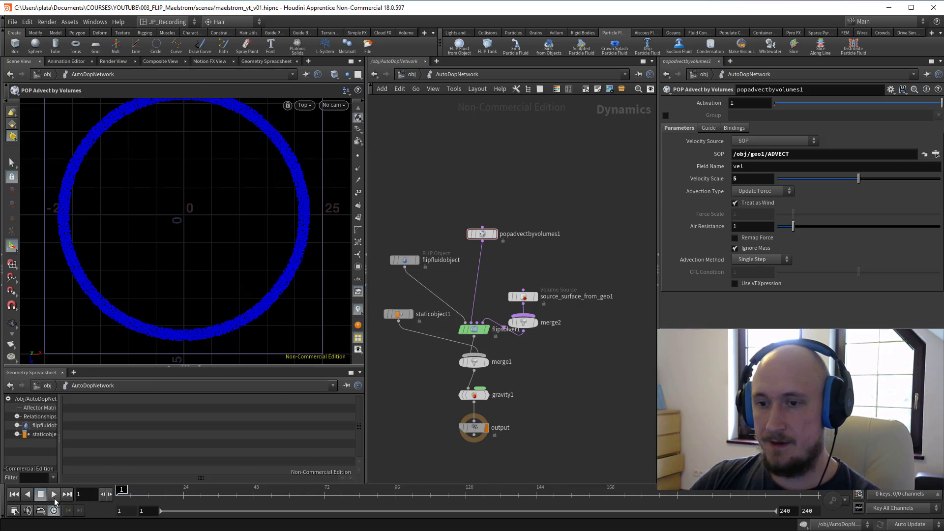
left_click(54, 495)
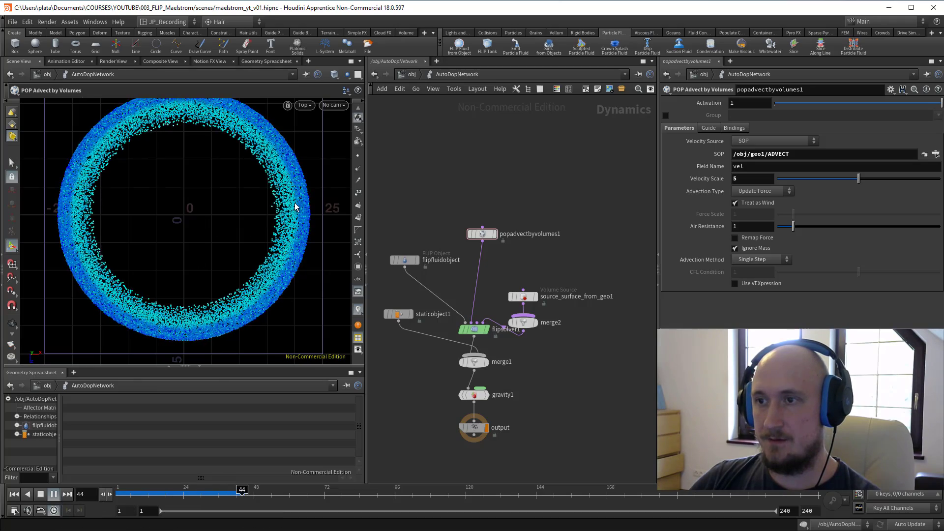
left_click(41, 495)
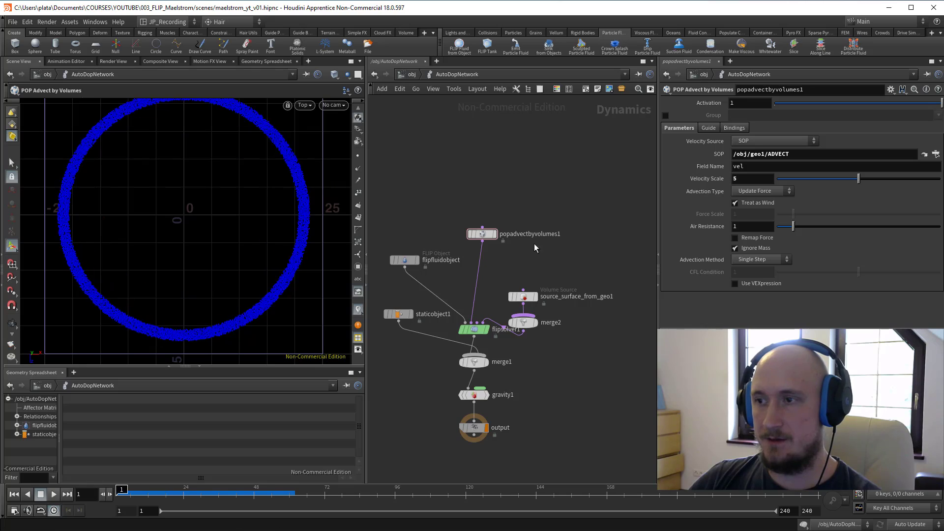
Return to the geo1 network and select and display the pointwrangle1 node
middle_click_drag(399, 208, 401, 197)
key("u")
double_click(422, 187)
middle_click_drag(438, 240, 535, 244)
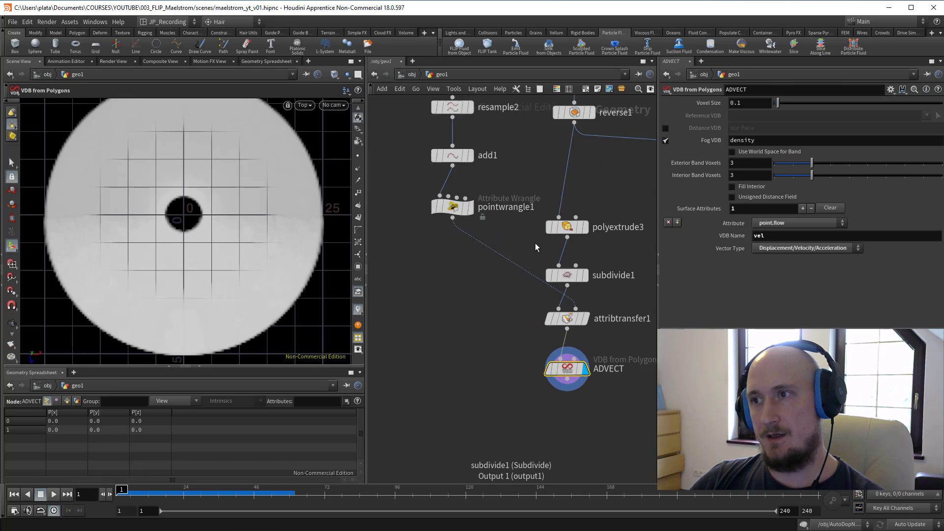
scroll(535, 244, "down", 3)
left_click(488, 219)
mouse_move(200, 225)
right_mouse_down("alt")
mouse_move(226, 219)
mouse_move(216, 226)
right_mouse_up("alt")
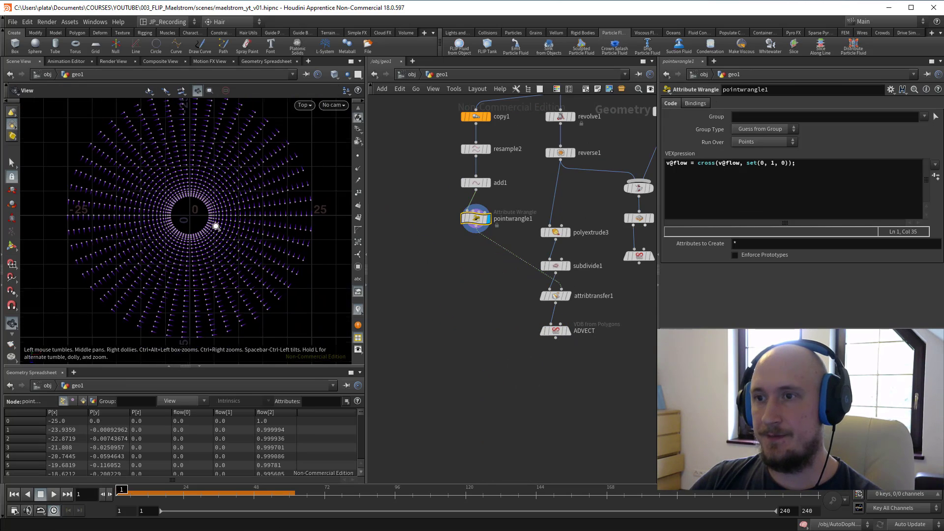
key("Return")
middle_click_drag(496, 264, 402, 261)
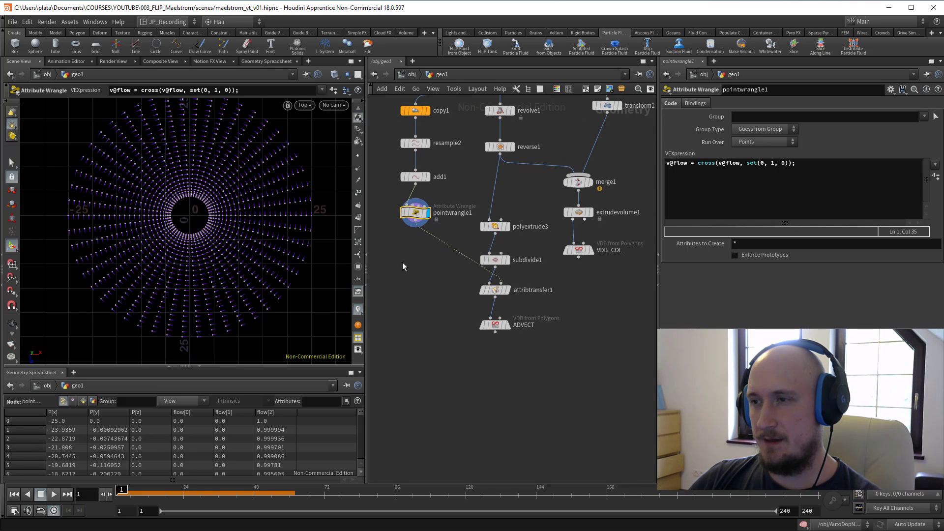
Add the line float range = fit(length(set(@P.x, 0, @P.z)), 0, 25, 0, 1); to pointwrangle1's VEX code
left_click(766, 179)
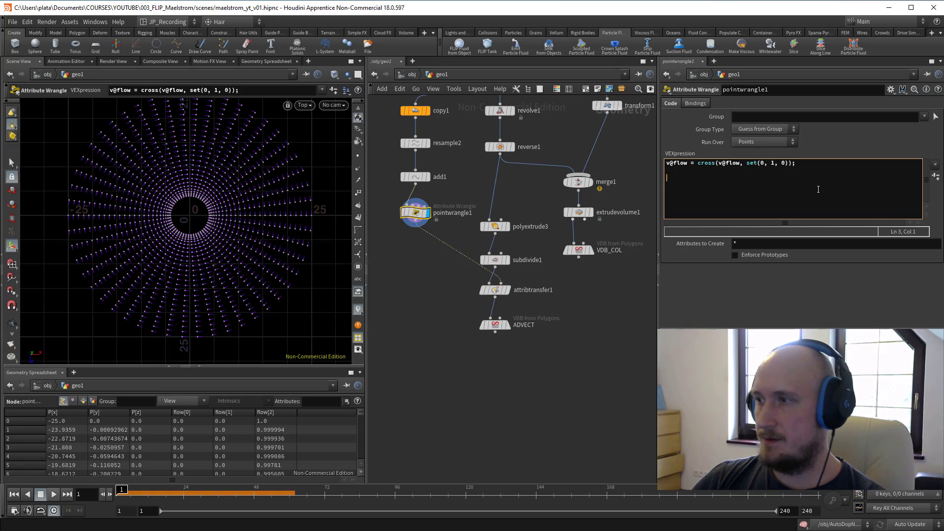
type("float ")
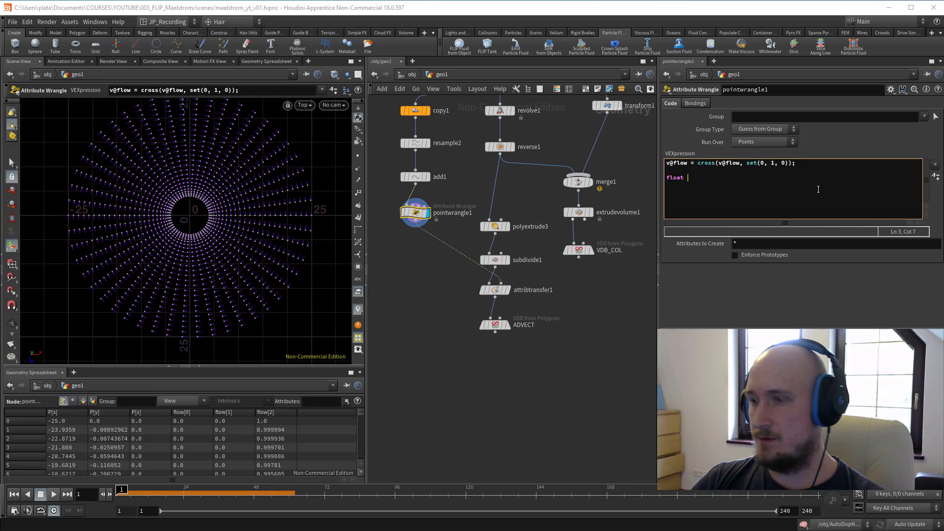
type("range = fit()")
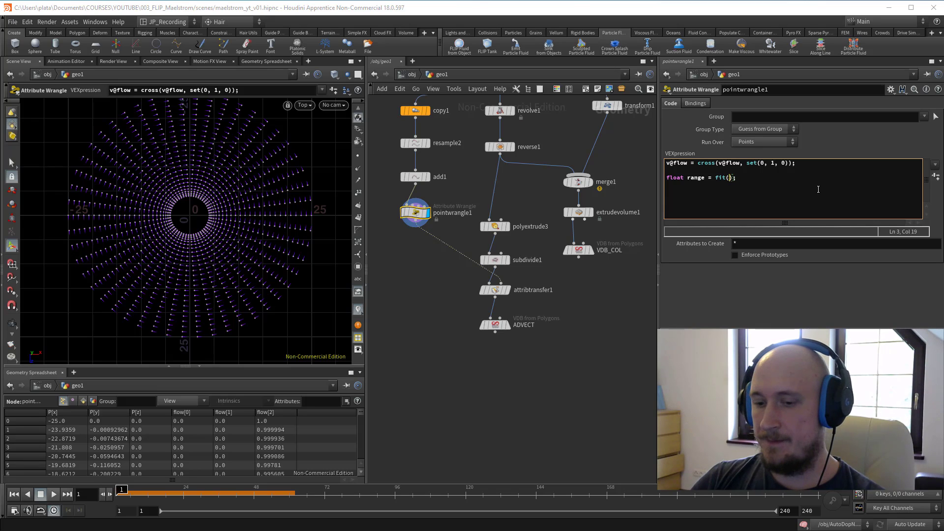
type("length(")
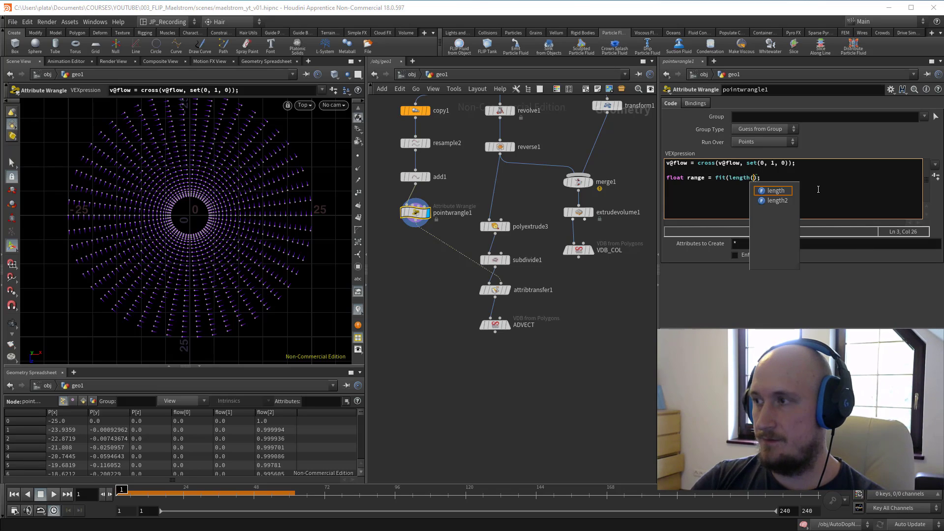
key("Return")
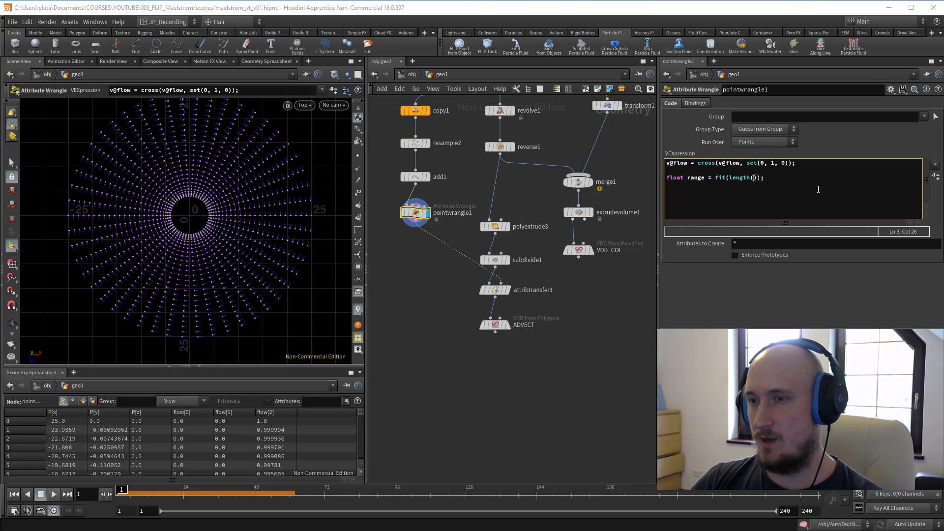
type("t(")
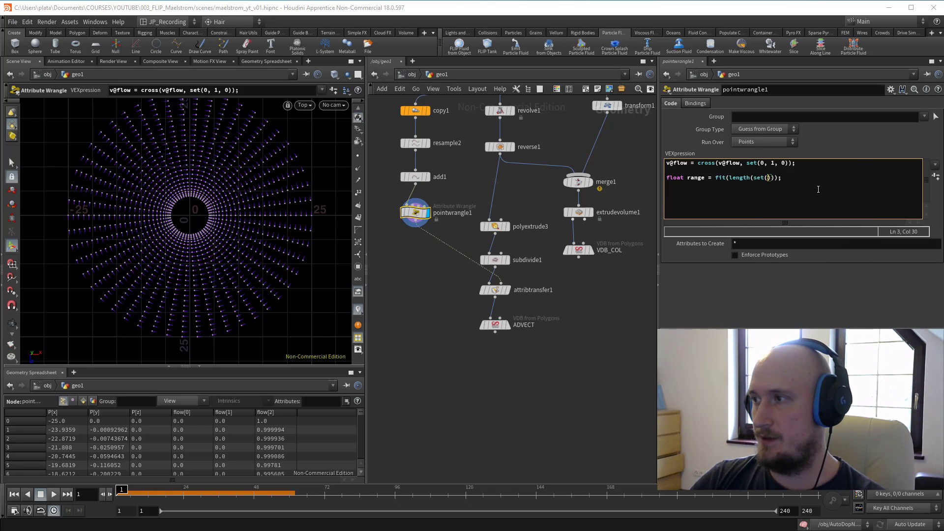
type("@P.x, 0, @P.z")
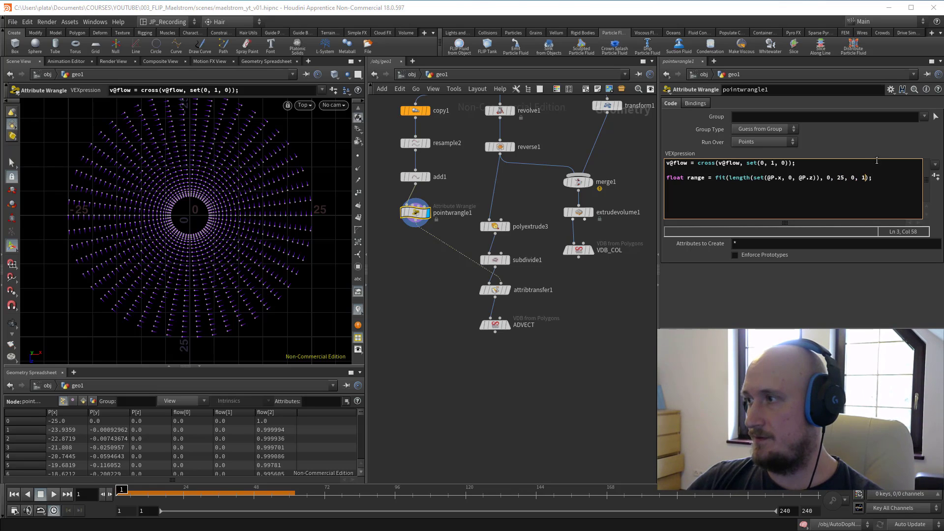
Add a final line v@flow *= chramp("Spin", range); to pointwrangle1's VEX code
left_click(882, 182)
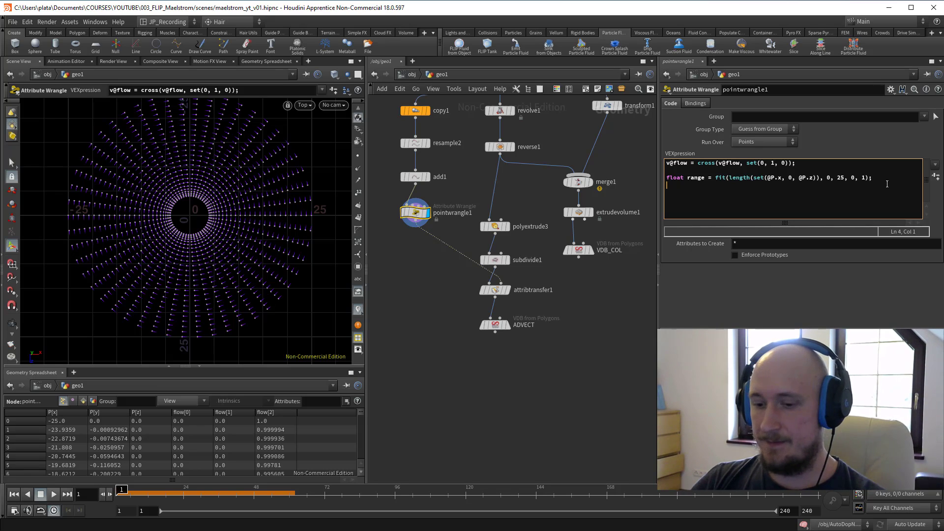
type("v@f")
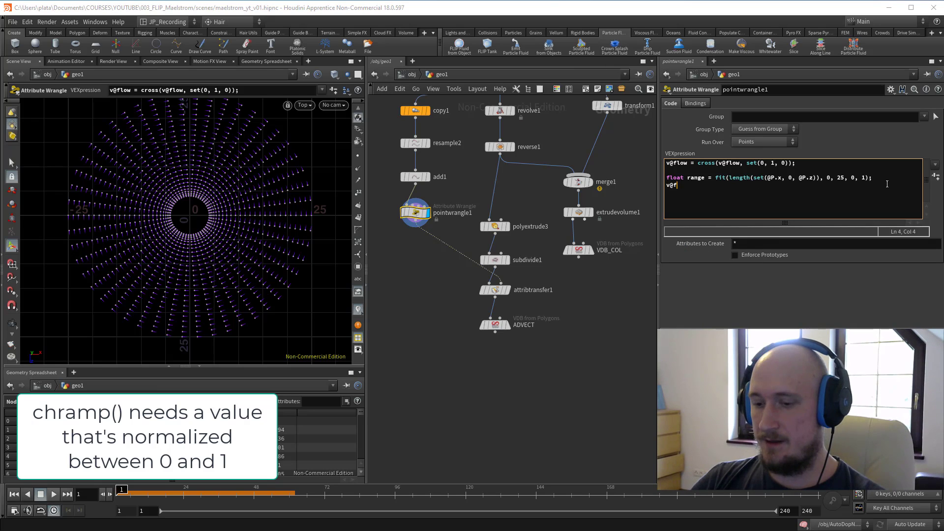
type("low ")
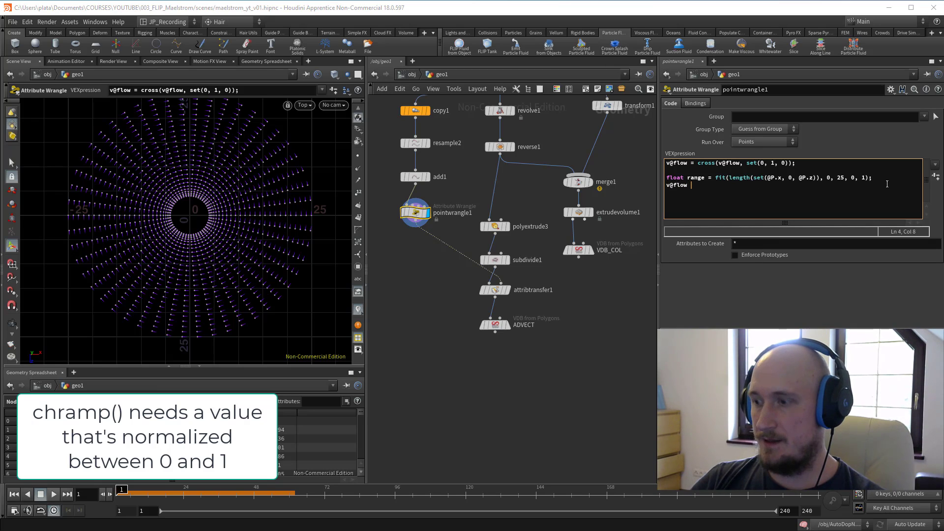
type("= *")
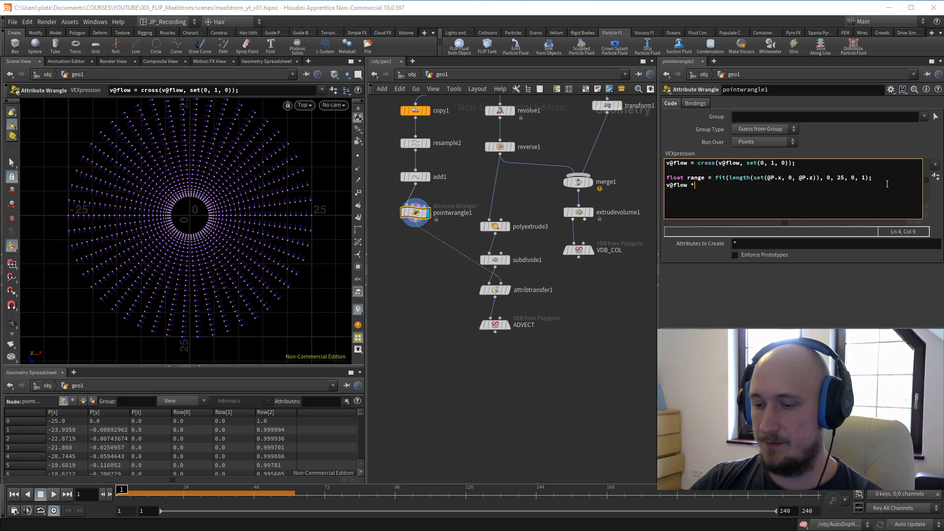
type("= chra")
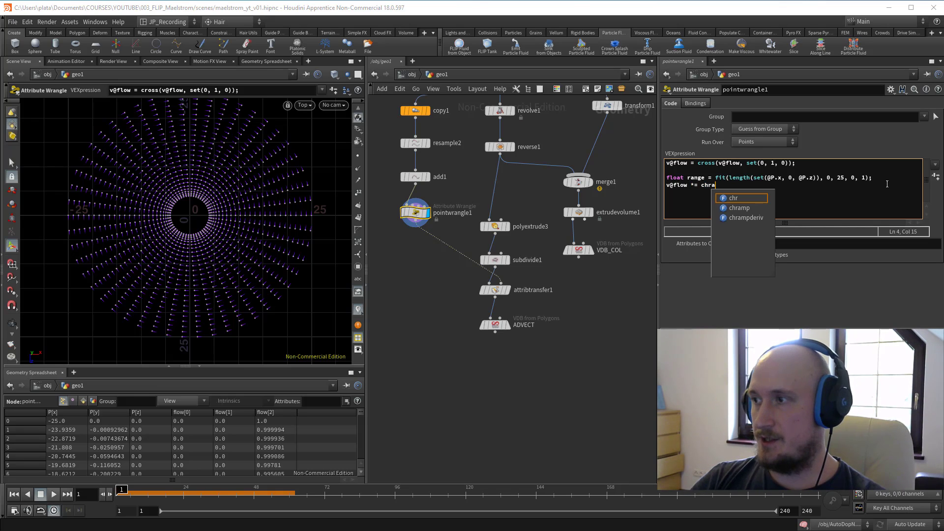
key("Return")
type("(\"\")")
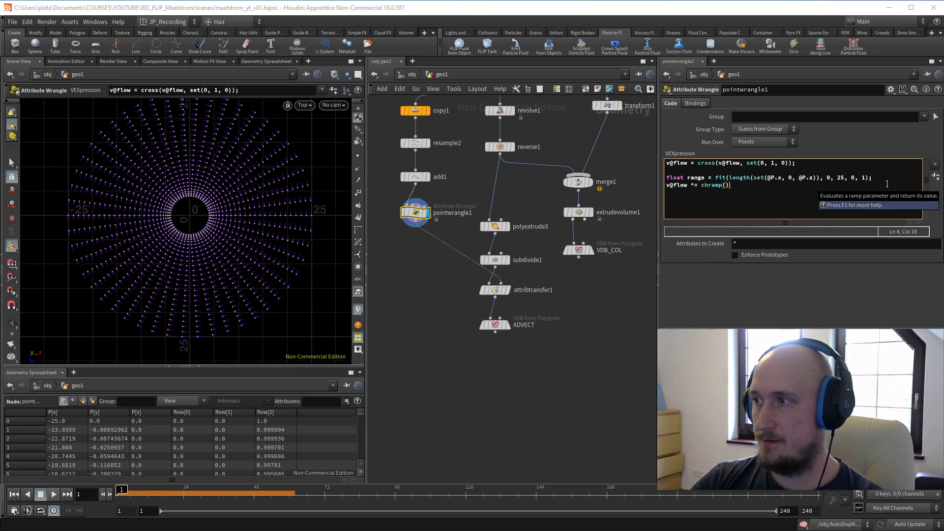
type(";")
key("Left")
key("Left")
type("\"\"")
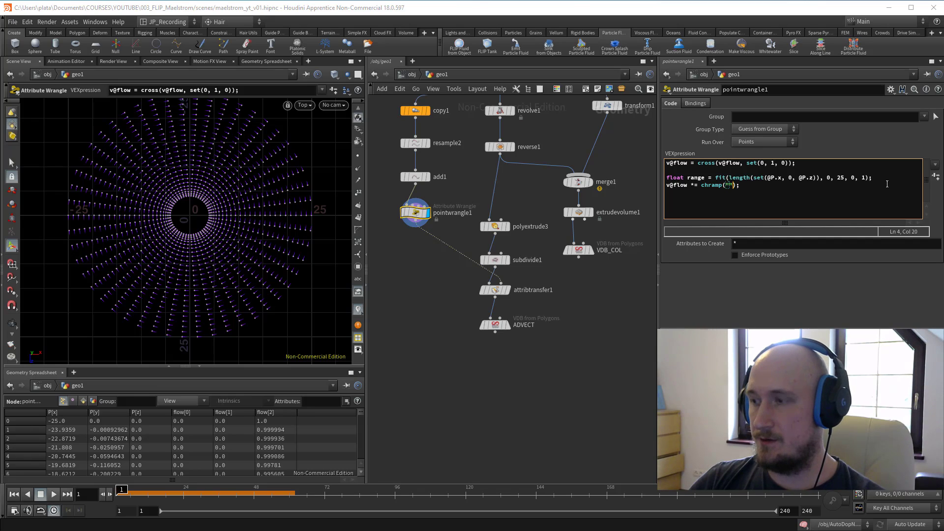
key("Left")
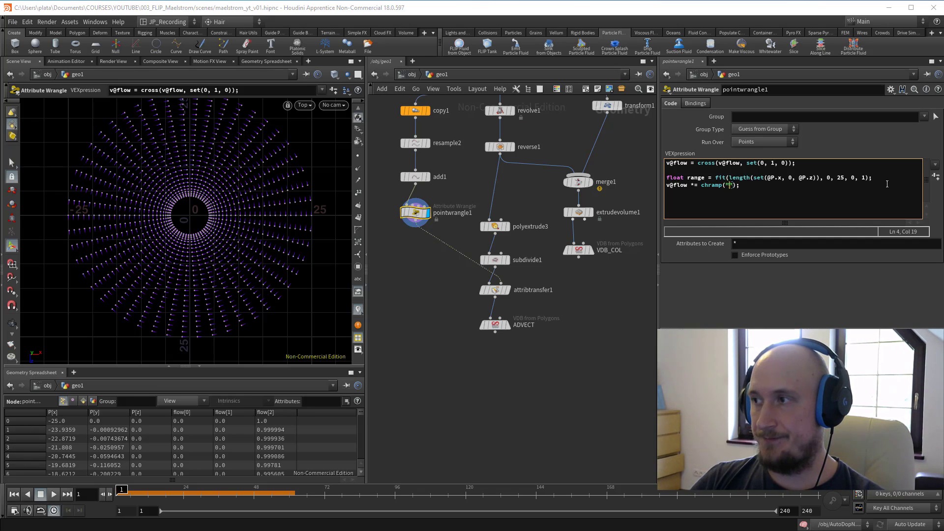
type("Spin\", ")
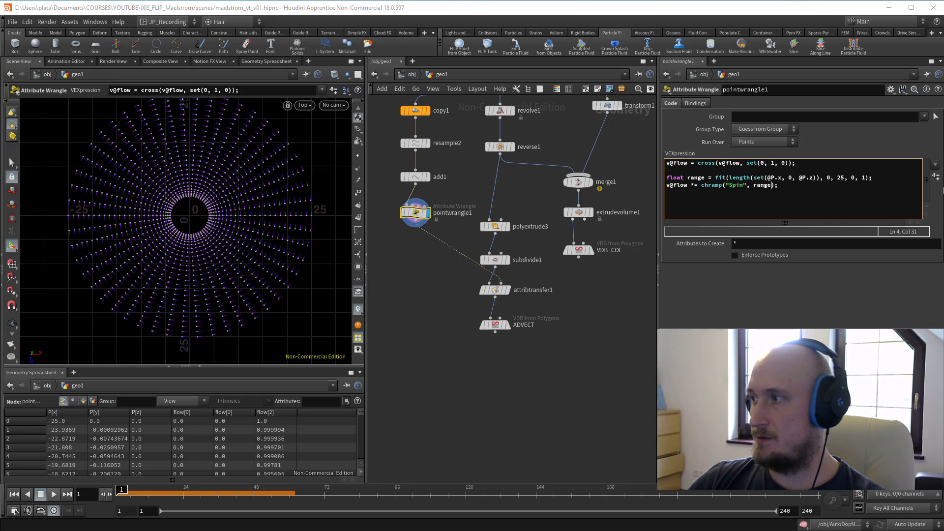
type("range")
Create the Spin ramp parameter on pointwrangle1 and shape it to fall from 1 at the first point to 0 at the last
left_click(936, 177)
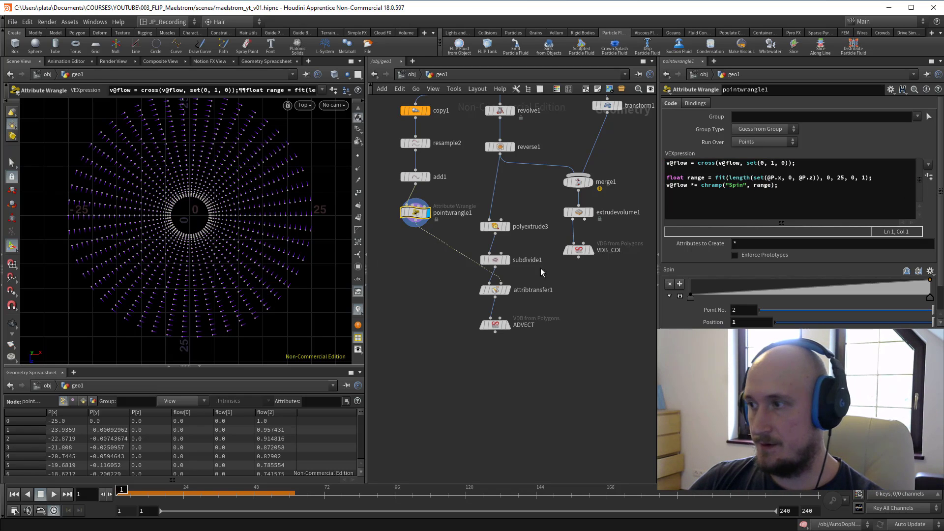
left_click(691, 297)
scroll(795, 312, "down", 2)
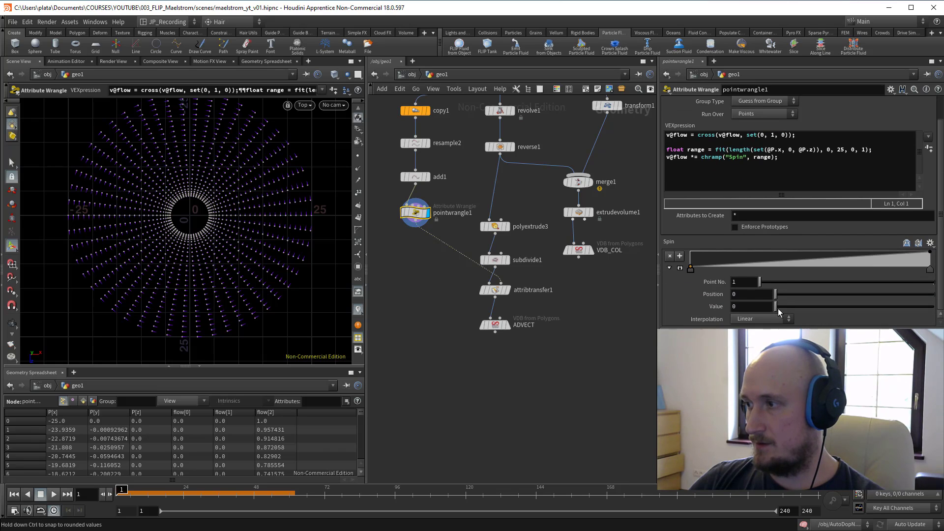
mouse_move(778, 308)
left_mouse_down()
mouse_move(836, 303)
mouse_move(890, 281)
mouse_move(820, 316)
mouse_move(765, 314)
left_mouse_up()
left_click(930, 270)
key("space")
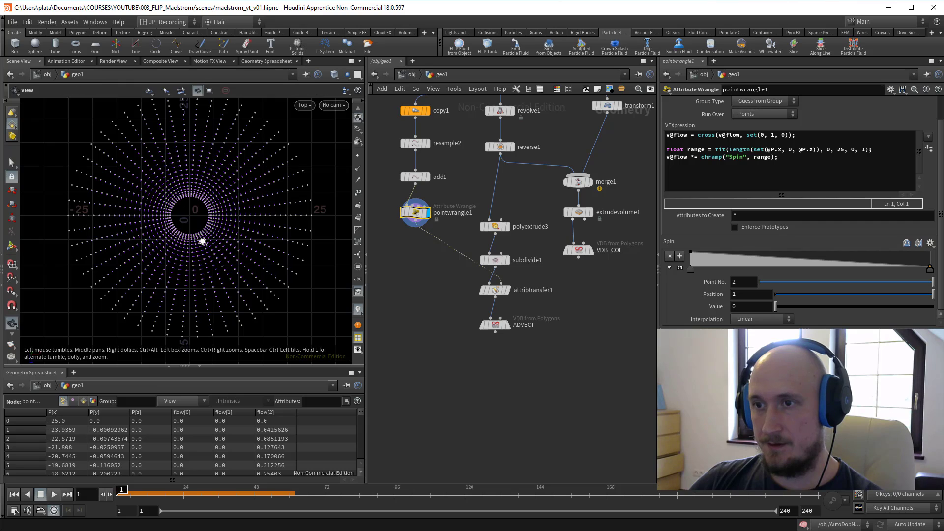
scroll(203, 242, "up", 1)
left_click_drag(692, 270, 769, 266)
left_click_drag(693, 253, 691, 257)
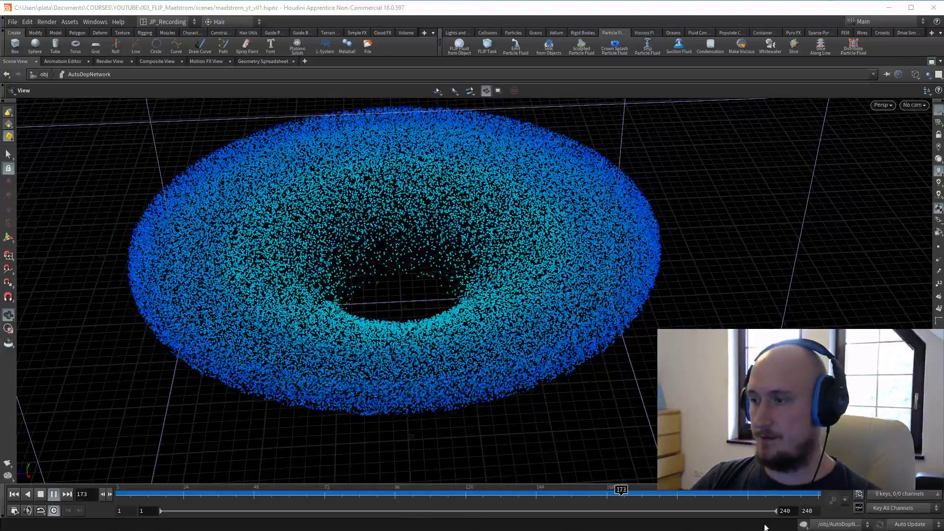
Scrub the simulation to frame 238 in the enlarged viewport and restore the multi-pane layout
left_click_drag(714, 499, 816, 500)
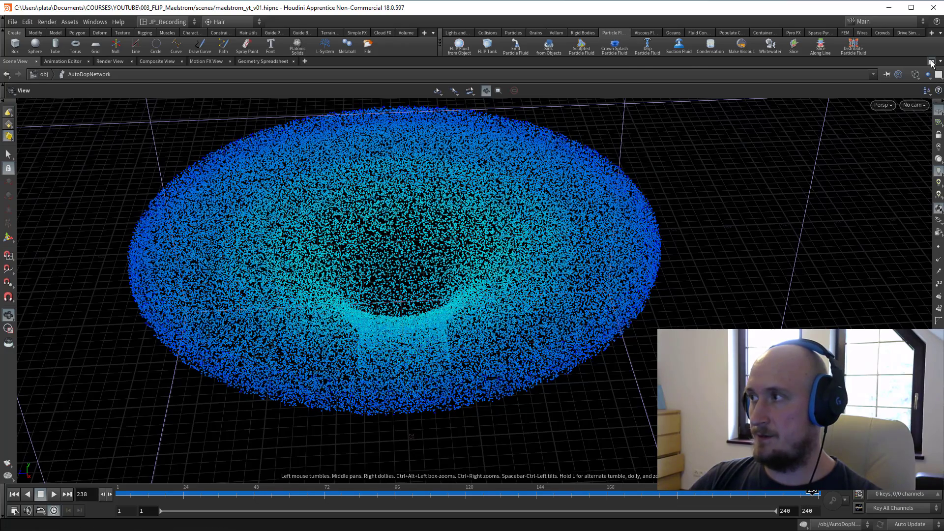
left_click(932, 63)
In geo1, duplicate the polyextrude3 node and feed the copy from reverse1's output
key("d")
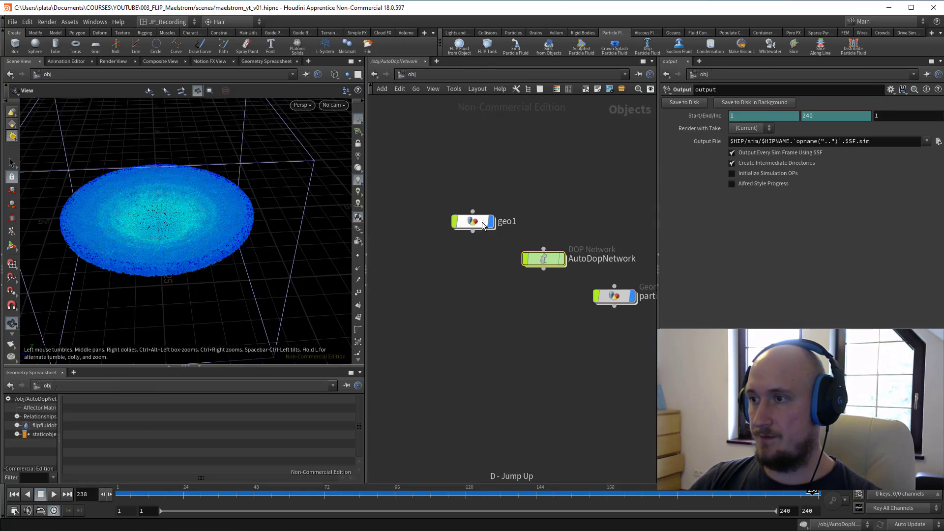
left_click(482, 225)
key("a")
middle_click_drag(511, 240, 517, 238)
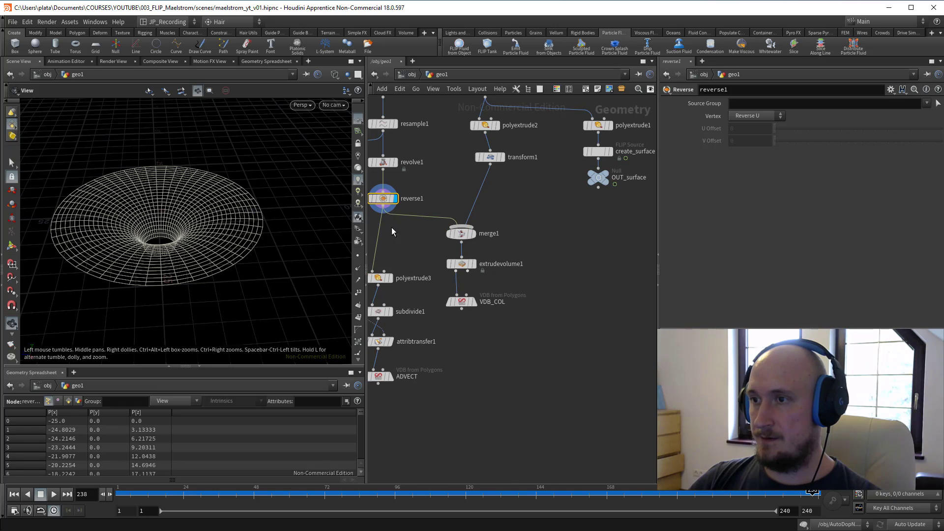
mouse_move(423, 250)
middle_mouse_down()
mouse_move(525, 229)
mouse_move(488, 243)
mouse_move(438, 242)
middle_mouse_up()
left_click(480, 259)
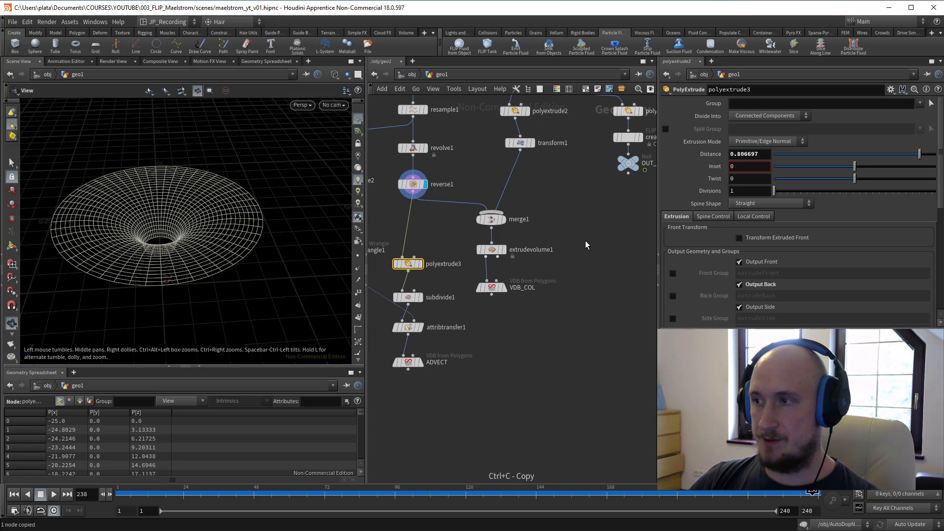
left_click_drag(588, 245, 604, 256)
middle_click_drag(604, 257, 545, 275)
left_click_drag(545, 275, 553, 285)
middle_click_drag(475, 279, 500, 290)
Ghost the other objects in the viewport and scrub to frame 205 to compare the particles with the funnel
left_click(349, 76)
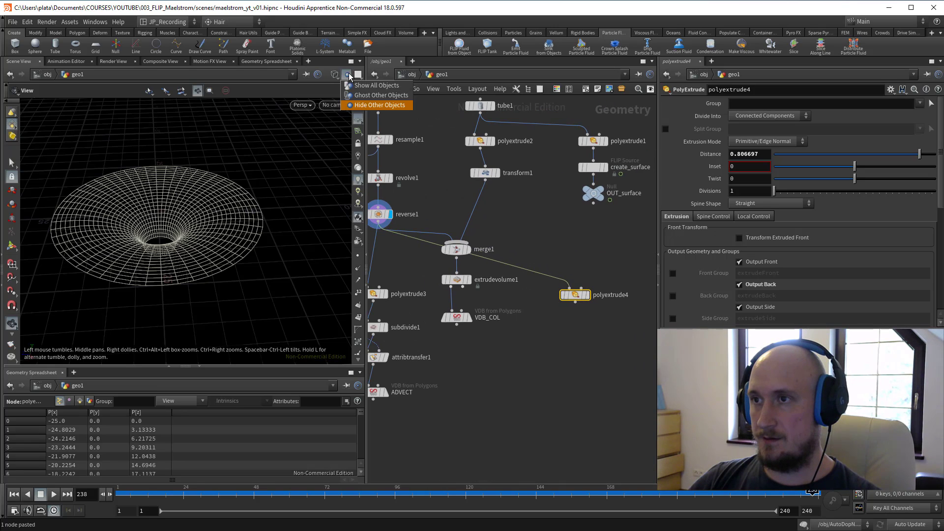
left_click(356, 97)
left_click_drag(374, 496, 522, 511)
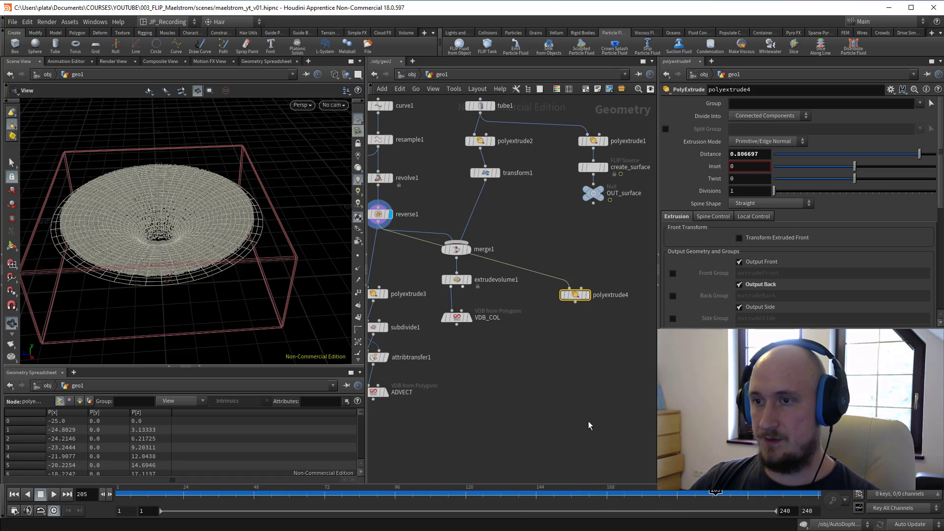
Display the polyextrude4 result to compare its thickness with the particles, and move the node closer to merge1
left_click_drag(231, 276, 261, 217)
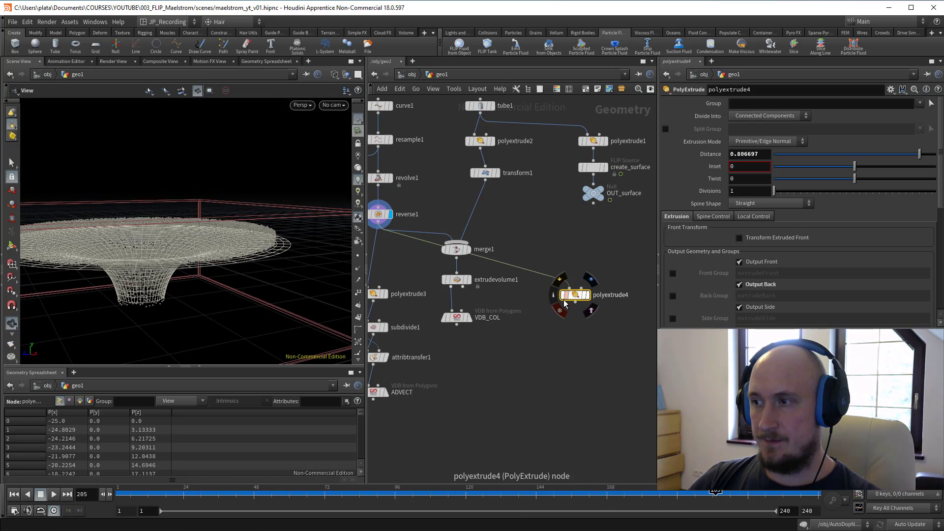
left_click(588, 295)
left_click_drag(309, 291, 217, 244)
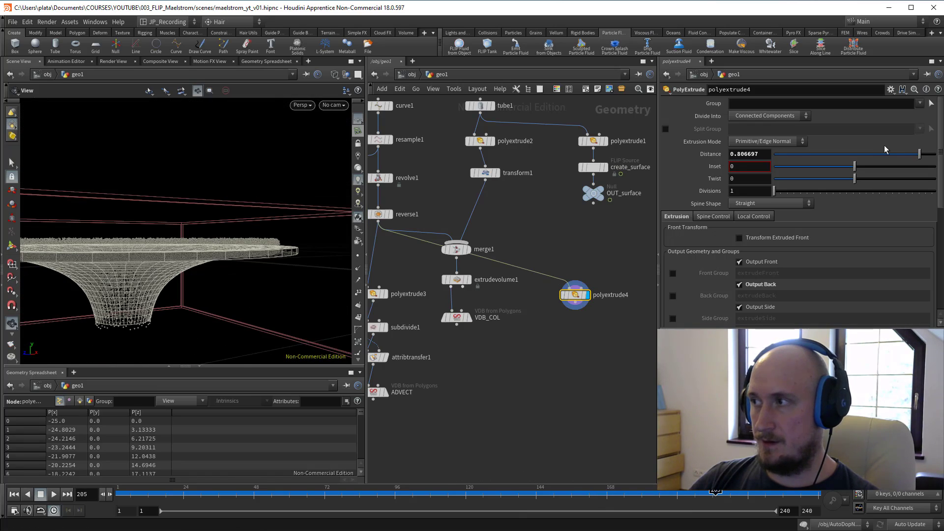
middle_click_drag(617, 338, 529, 321)
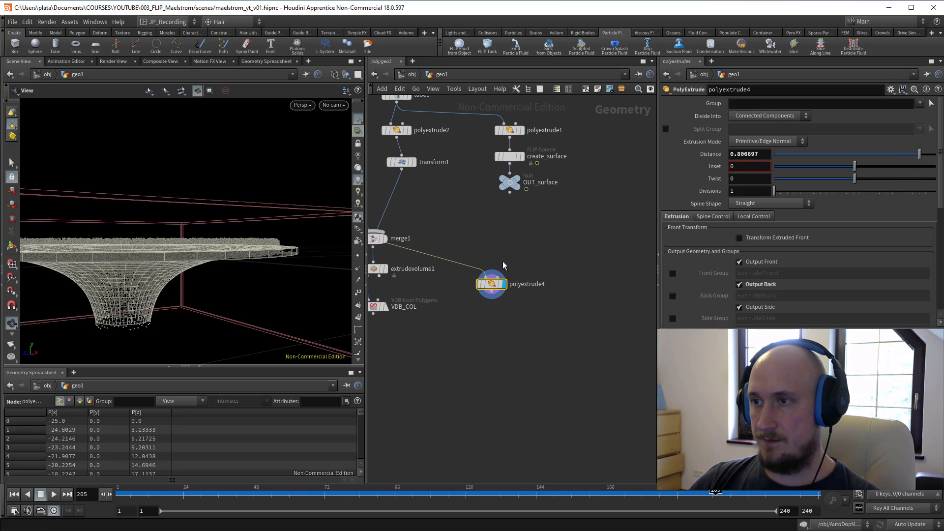
left_click_drag(456, 335, 456, 336)
left_click_drag(492, 284, 462, 273)
middle_click_drag(461, 273, 451, 331)
Create a reference copy of the create_surface FLIP Source node and connect it below polyextrude4
right_click(497, 213)
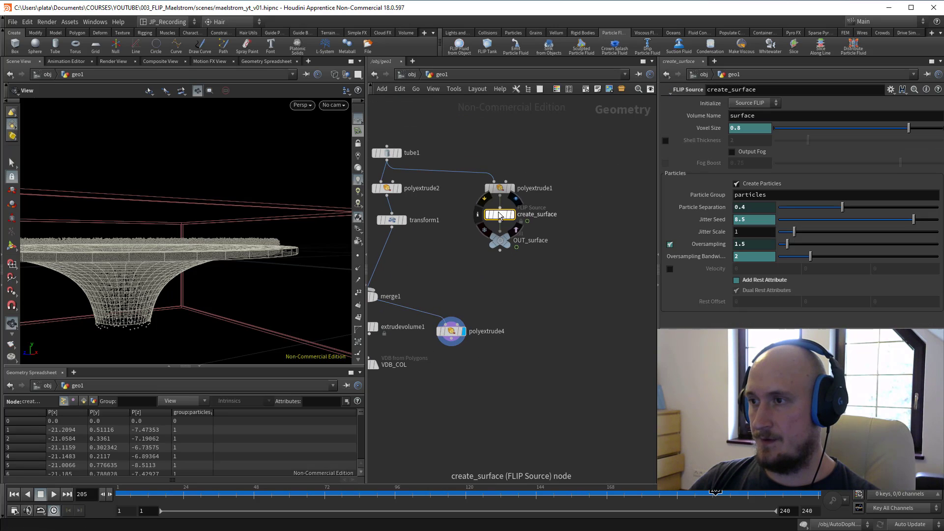
mouse_move(576, 228)
left_click(614, 238)
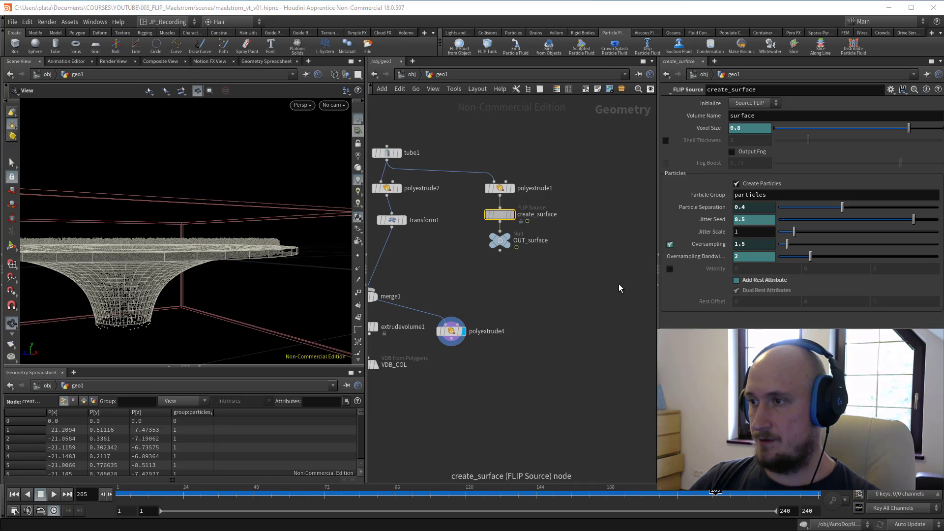
left_click_drag(547, 243, 461, 383)
Duplicate the OUT_surface null, connect the copy below create_surface1, and rename it OUT_surface_single_frame
left_click_drag(511, 233, 556, 268)
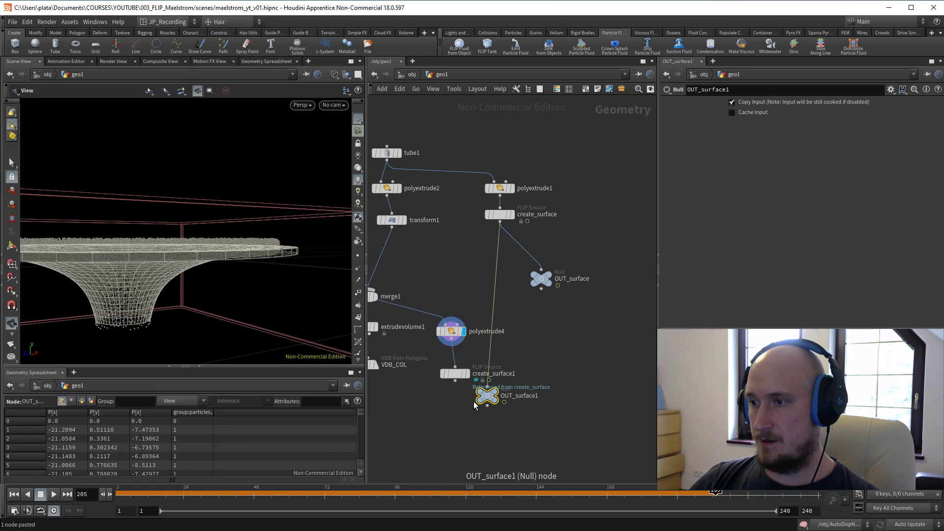
key("ctrl+v")
left_click(455, 408)
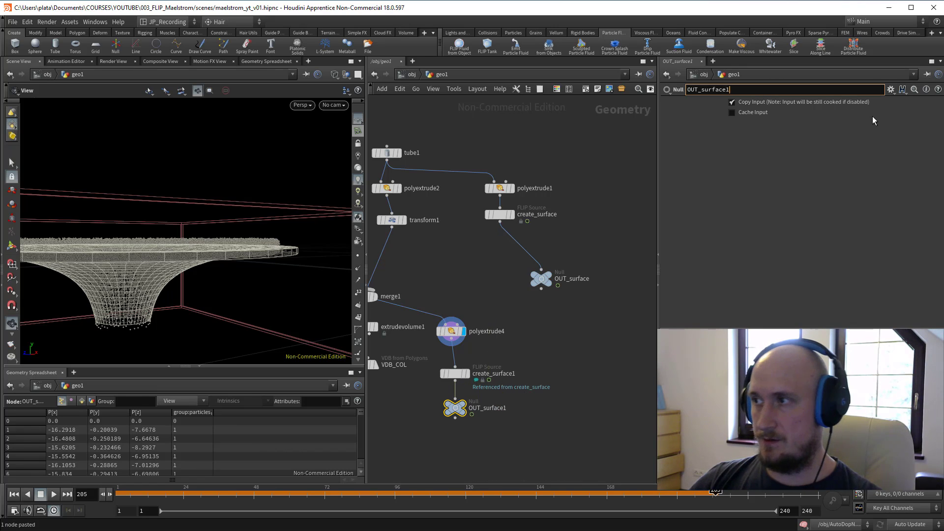
key("BackSpace")
type("_sin")
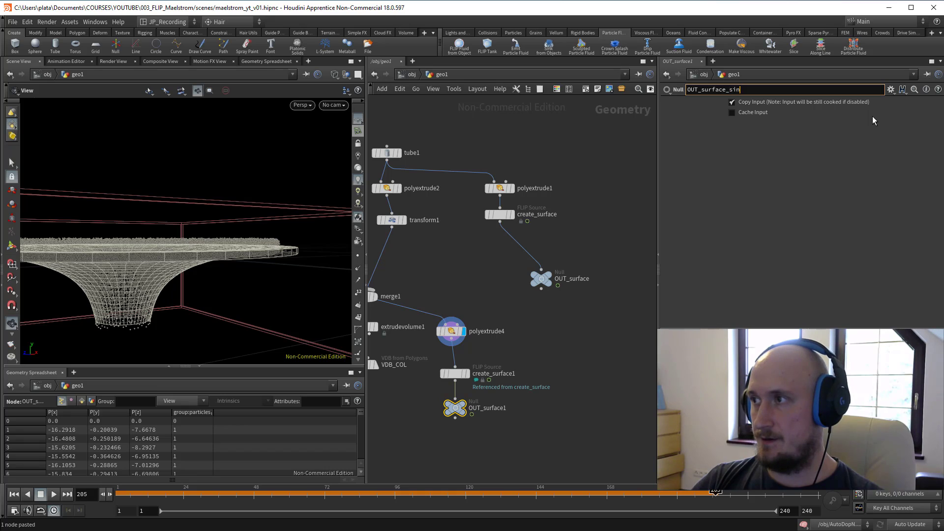
type("gle_frame")
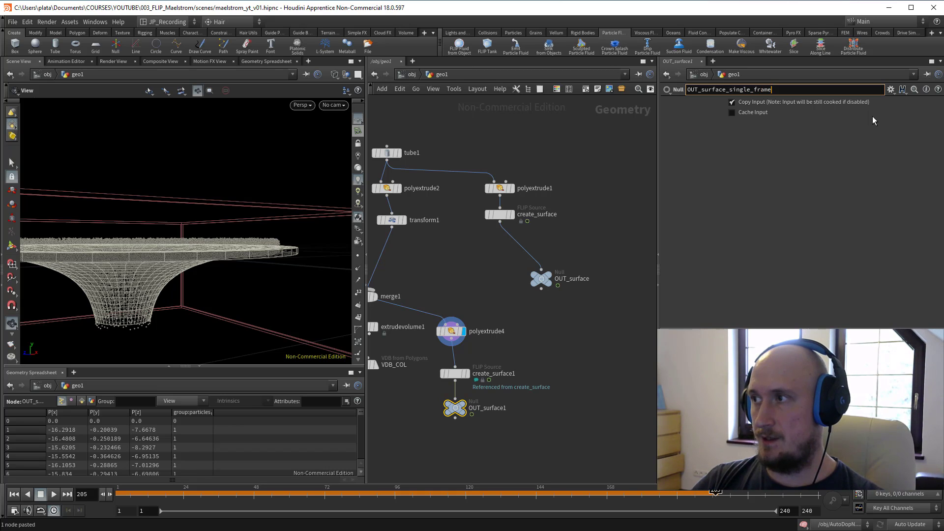
key("Return")
Return to the object level and go to the AutoDopNetwork node
middle_click_drag(464, 271, 461, 258)
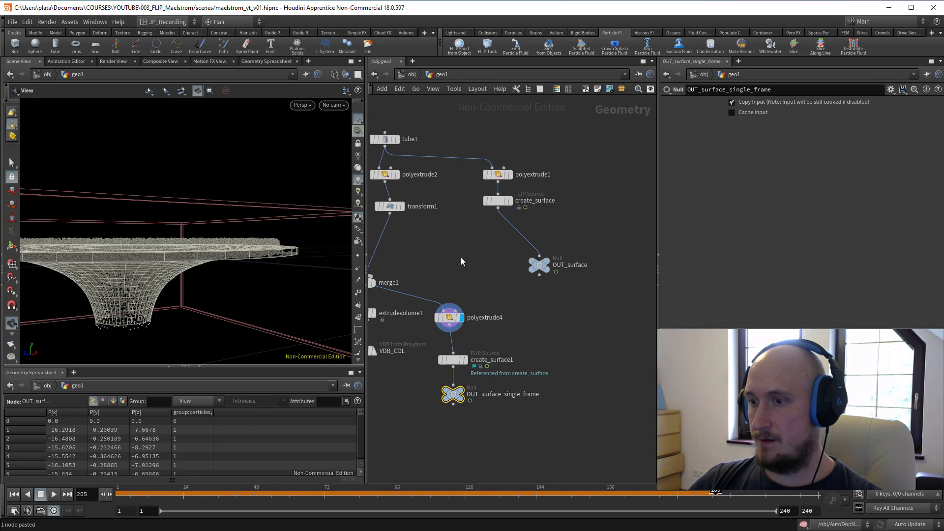
key("u")
left_click(543, 258)
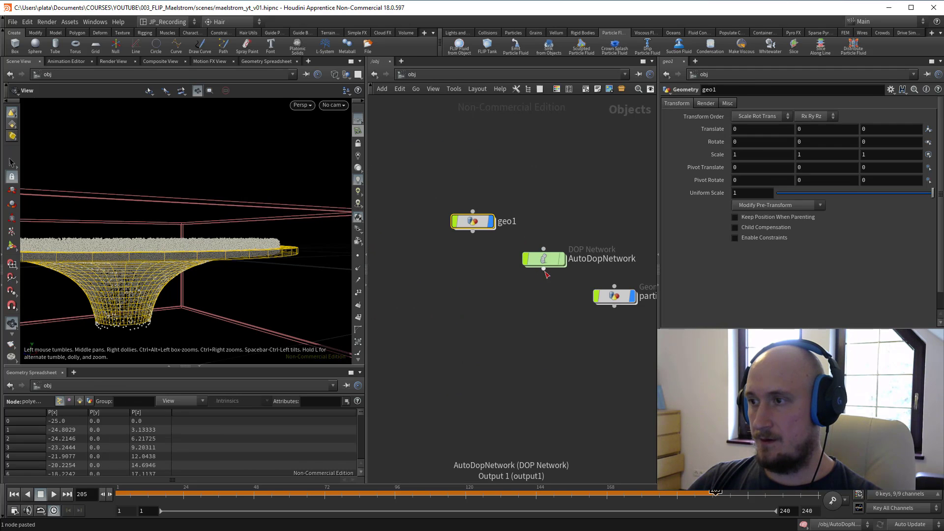
With updates set to manual, duplicate source_surface_from_geo1 in AutoDopNetwork into merge2 and set the copy's SOP Path to /obj/geo1/OUT_surface_single_frame/
key("a")
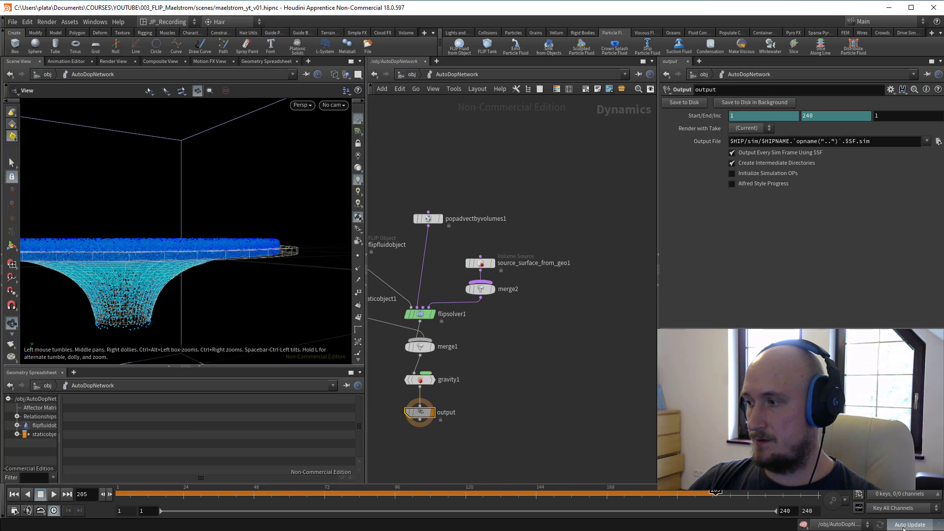
left_click(910, 524)
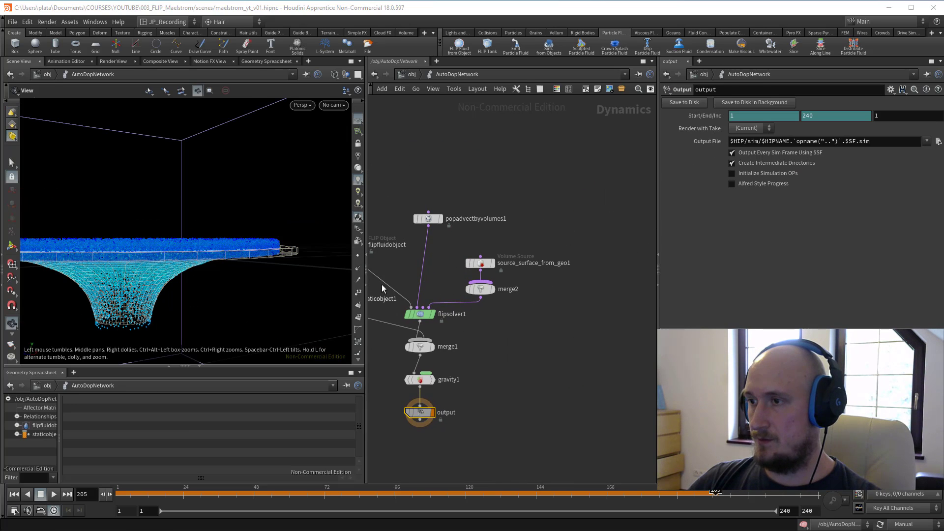
left_click(481, 265)
left_click_drag(482, 266, 500, 245)
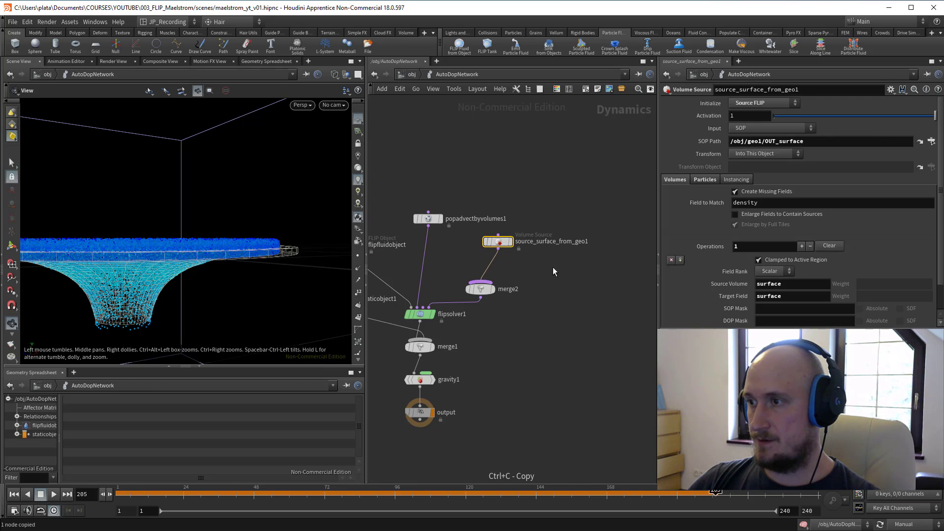
key("ctrl+v")
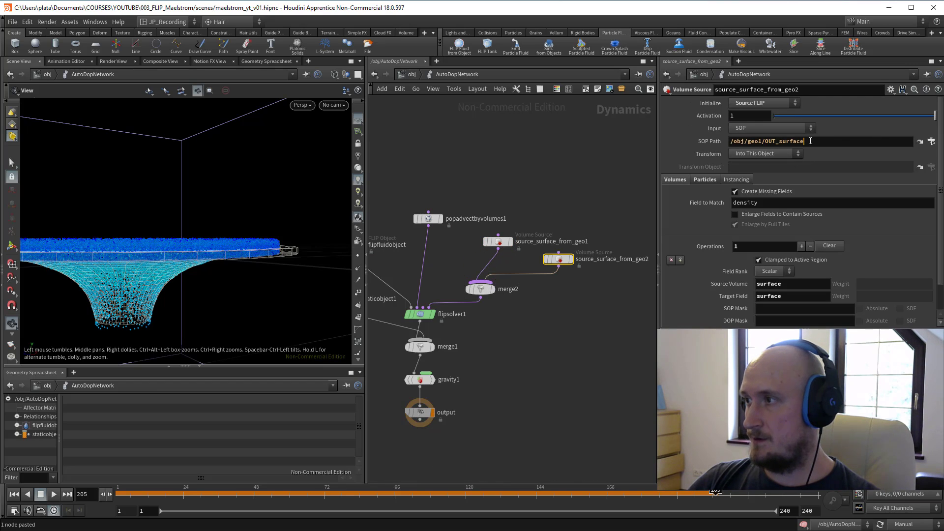
type("_single_frame/")
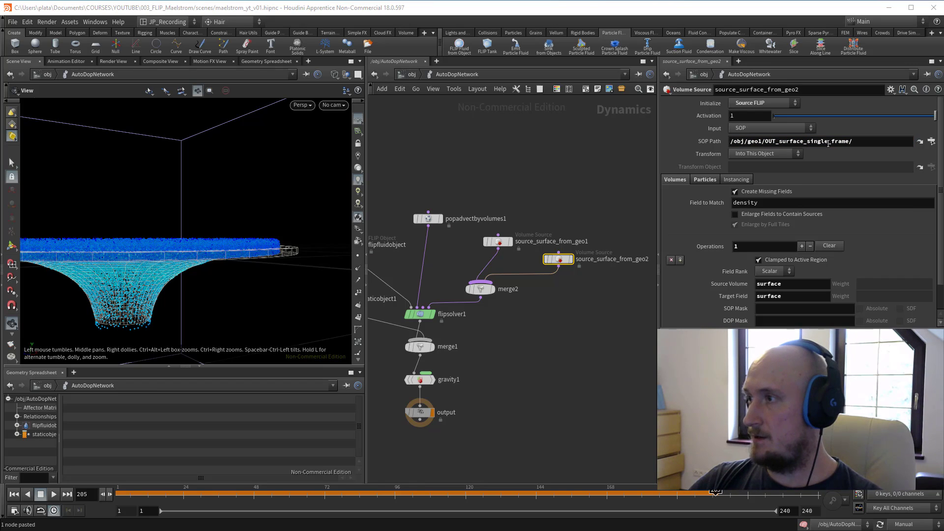
Keyframe the copied source's Activation at 1 on frame 1 and 0 on frame 2, and restore Auto Update
left_click(14, 495)
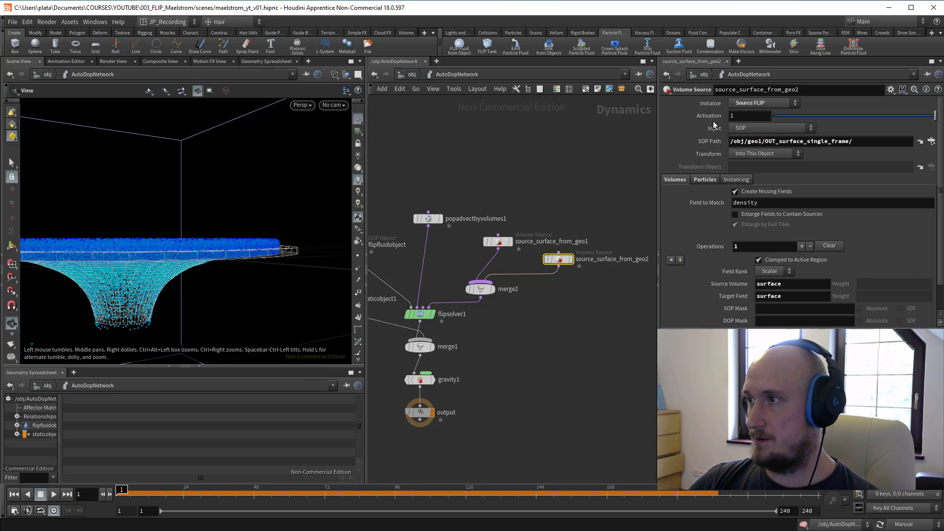
key("Right")
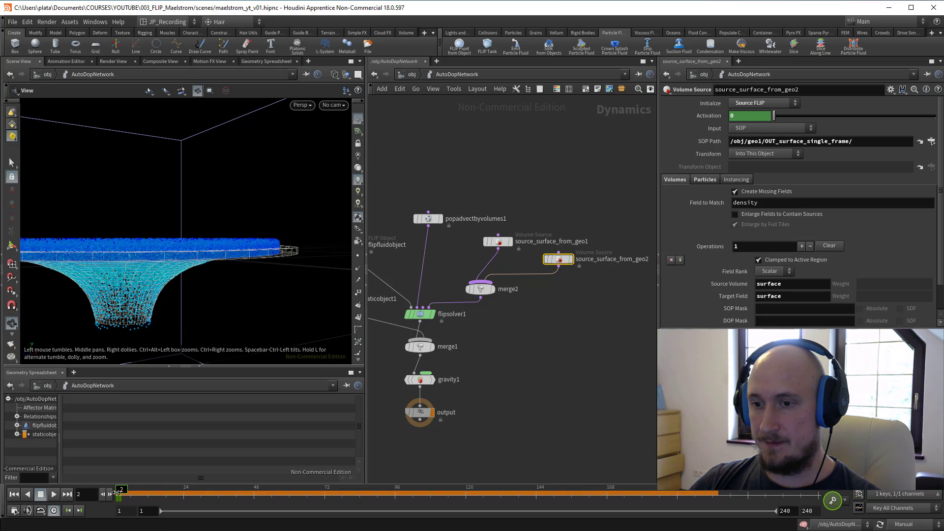
left_click(907, 525)
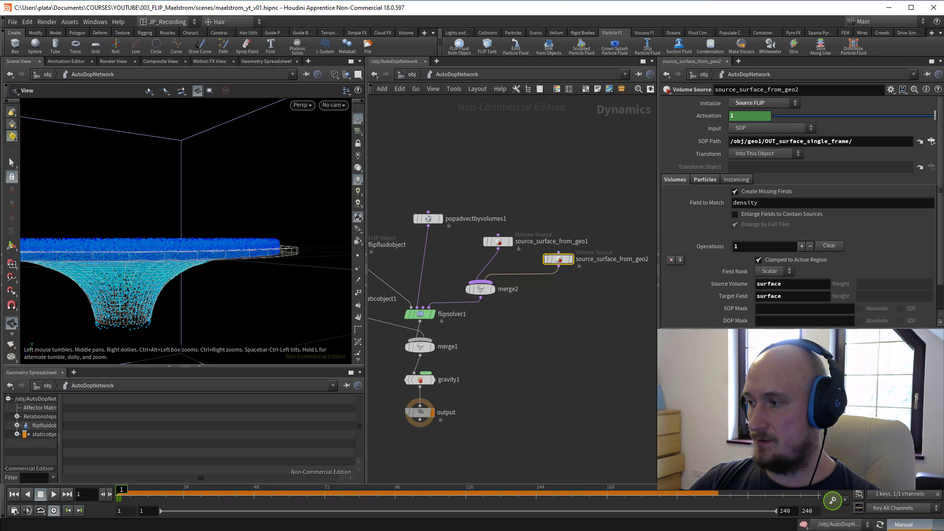
Hide the other objects and play the simulation to inspect the particle fill, and return to frame 1
left_click_drag(183, 269, 241, 285)
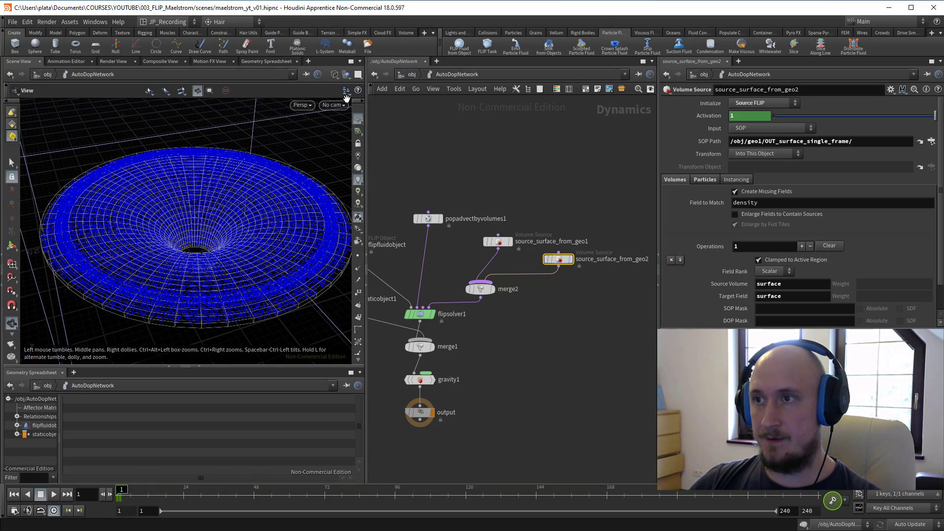
left_click(346, 75)
left_click(352, 105)
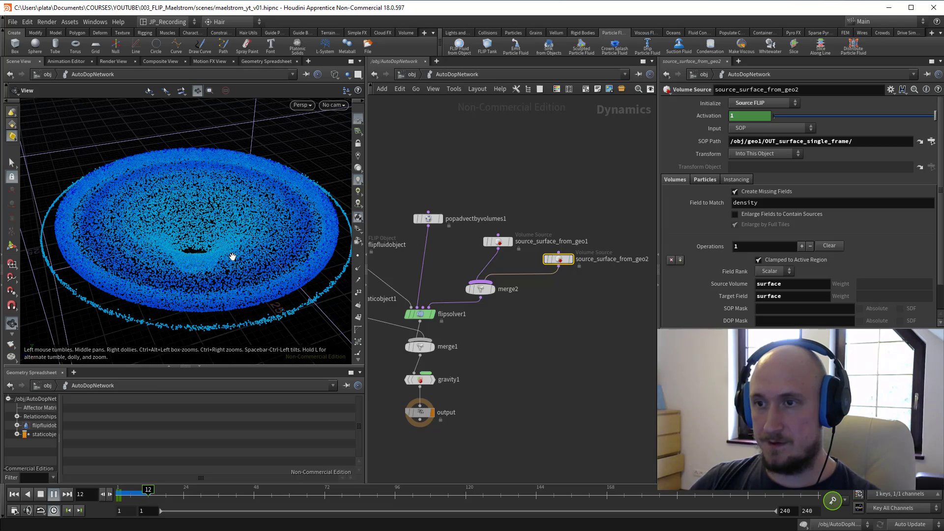
left_click_drag(232, 256, 230, 249)
left_click(14, 495)
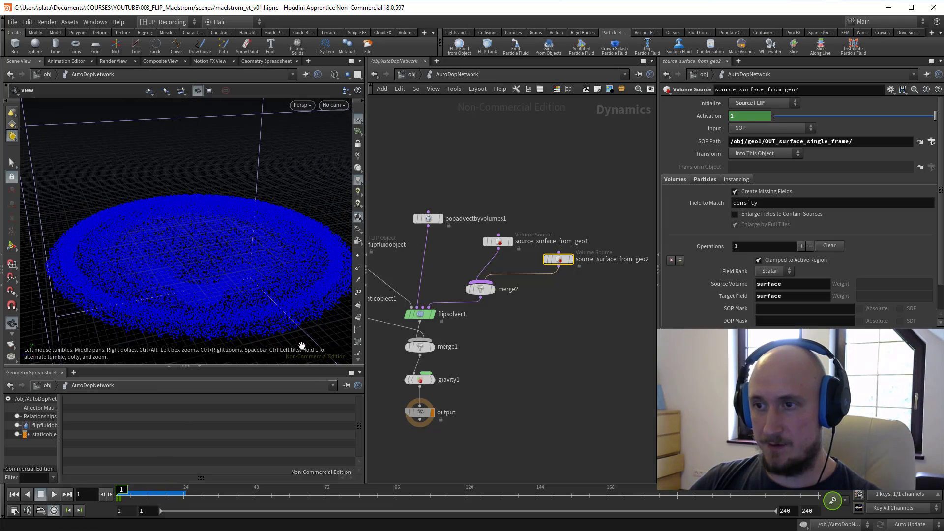
Inside geo1, insert a Boolean node between polyextrude4 and create_surface1
middle_click_drag(448, 172, 451, 162)
key("d")
double_click(458, 221)
middle_click_drag(501, 272, 443, 281)
middle_click_drag(540, 165, 531, 214)
key("Tab")
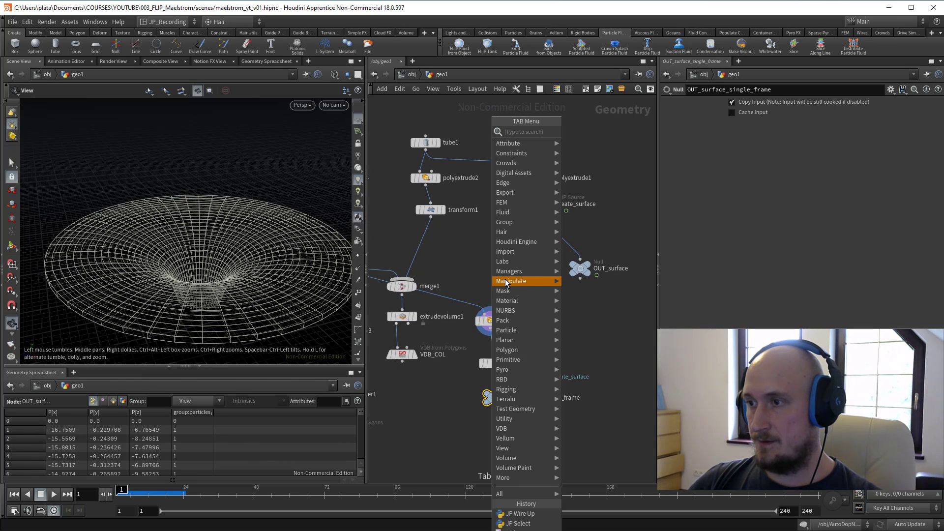
type("bo")
key("Escape")
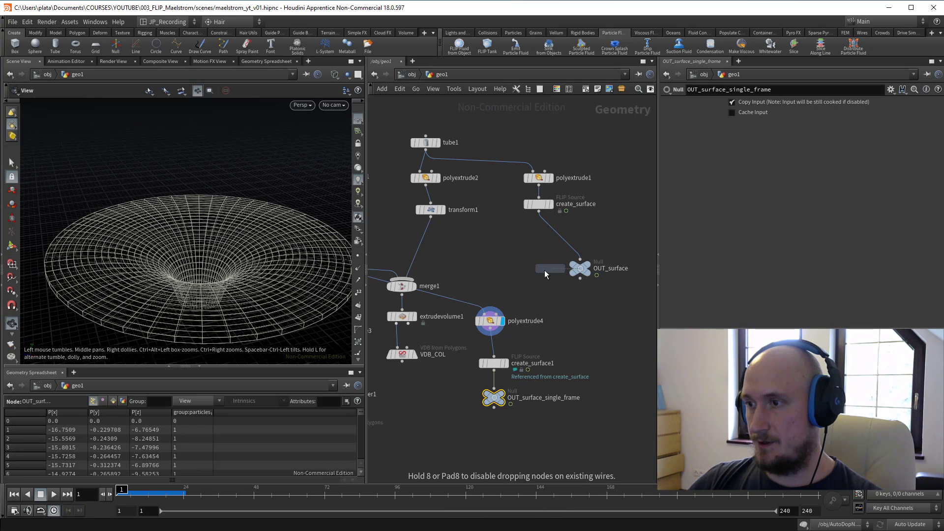
left_click(489, 288)
left_click_drag(489, 287, 487, 351)
Wire polyextrude1 into the Boolean's second input and display the Boolean result after comparing its two input shapes
left_click(539, 206)
left_click(507, 350)
scroll(262, 245, "down", 3)
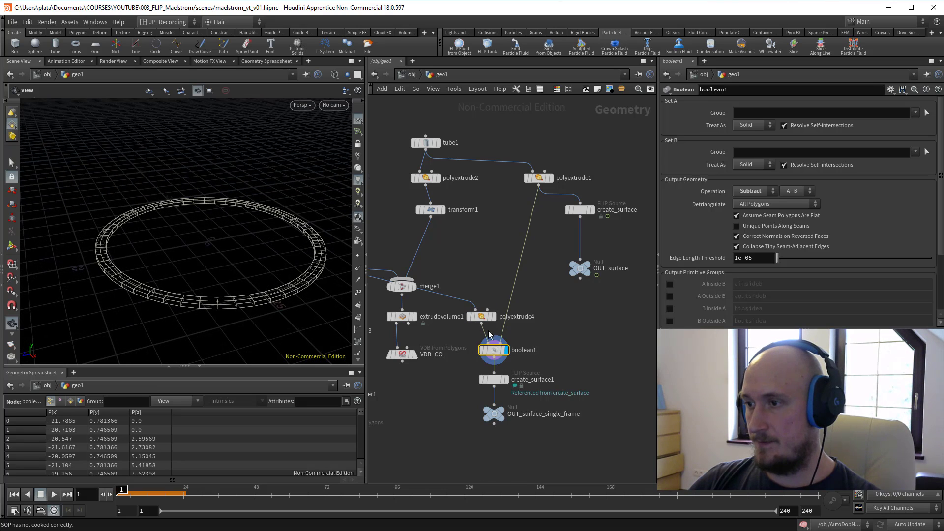
left_click(493, 316)
left_click(551, 178)
left_click(506, 350)
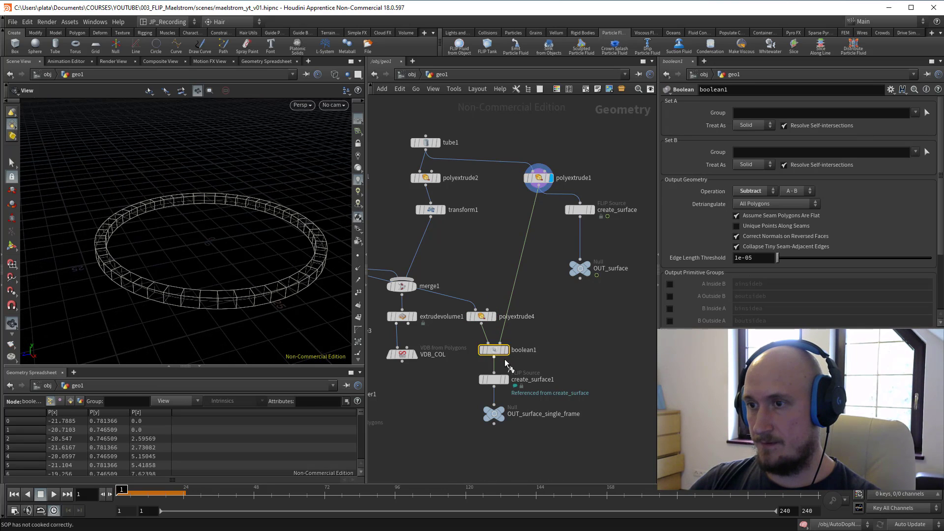
left_click(505, 350)
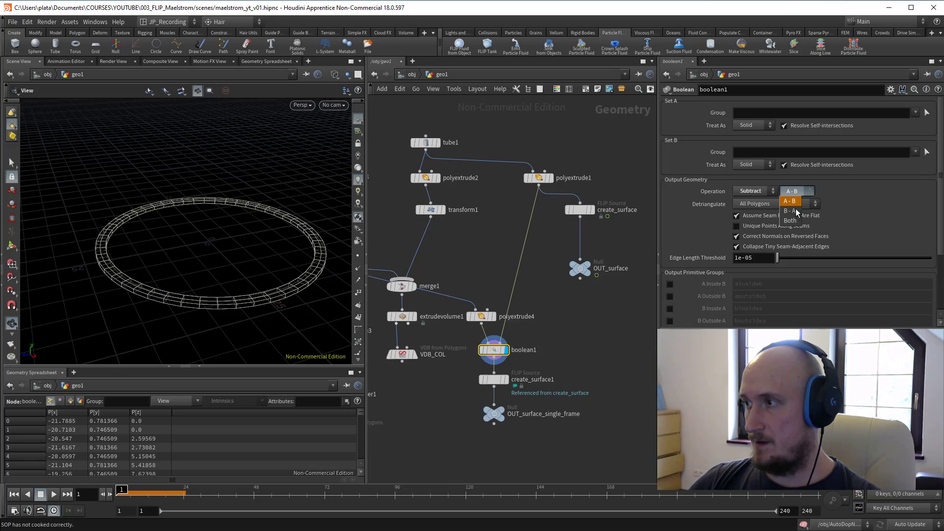
Try the Boolean with a B - A subtraction and with the Intersect operation
left_click(797, 212)
left_click_drag(290, 226, 231, 234)
left_click(756, 193)
left_click(759, 213)
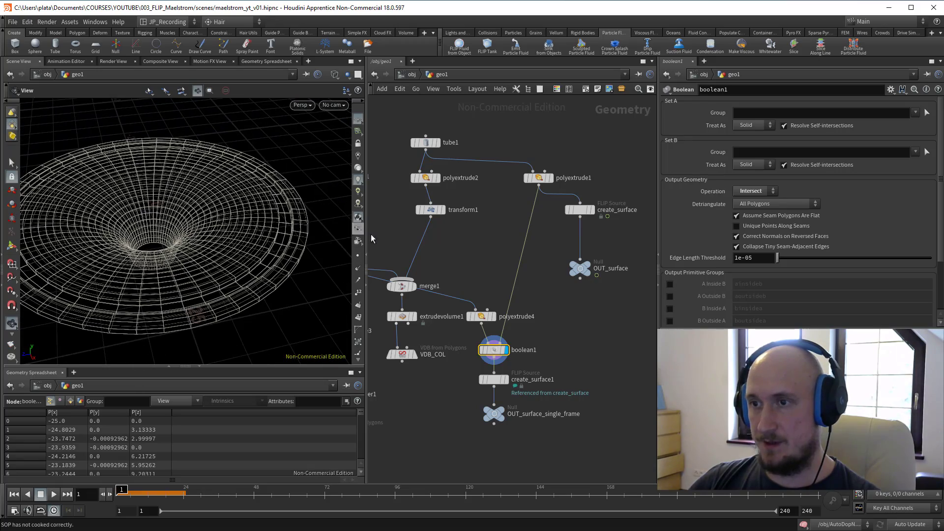
middle_click_drag(544, 241, 497, 257)
key("Tab")
type("tr")
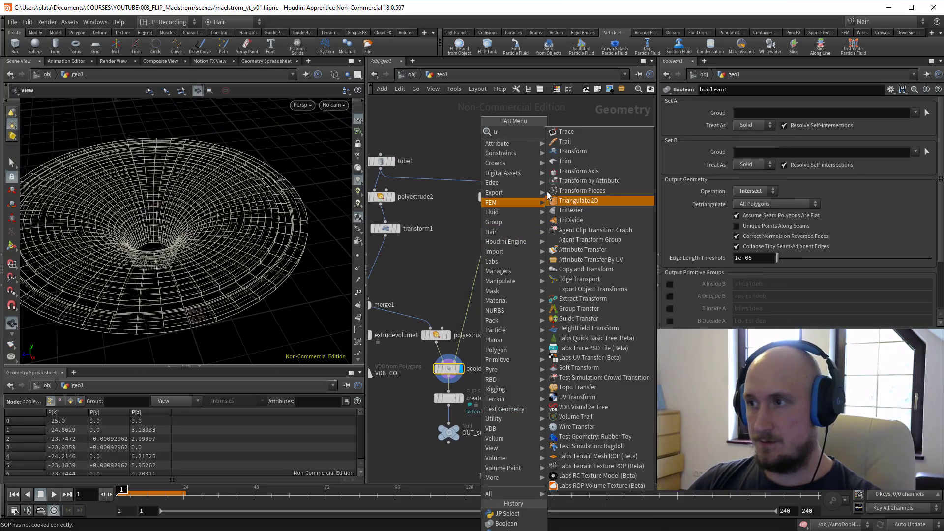
left_click(456, 210)
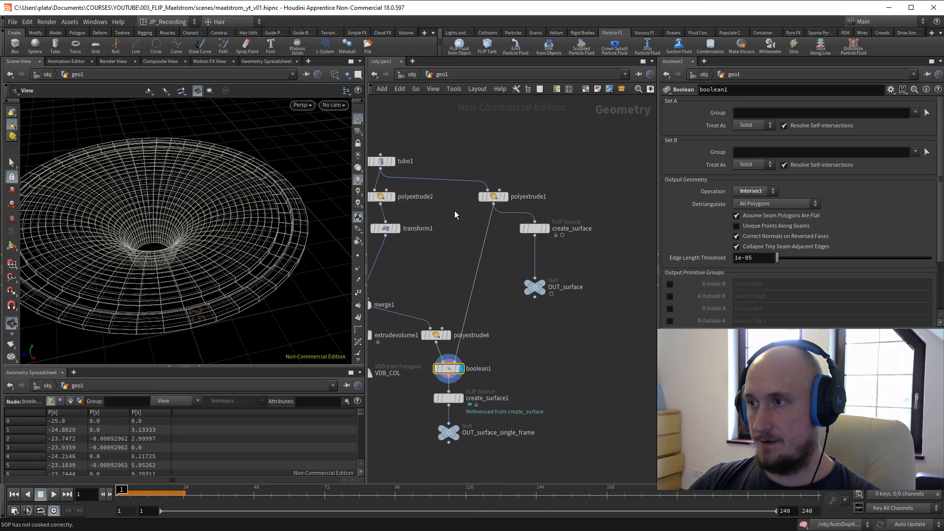
Duplicate polyextrude1 under tube1 and wire the copy into the Boolean's second input in its place
left_click_drag(485, 197, 515, 192)
key("ctrl+c")
key("ctrl+v")
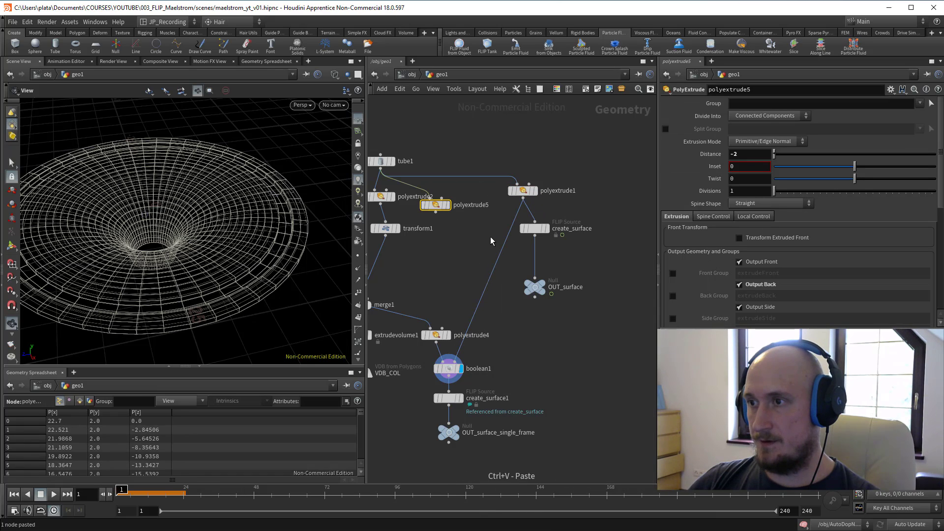
left_click_drag(444, 211, 474, 215)
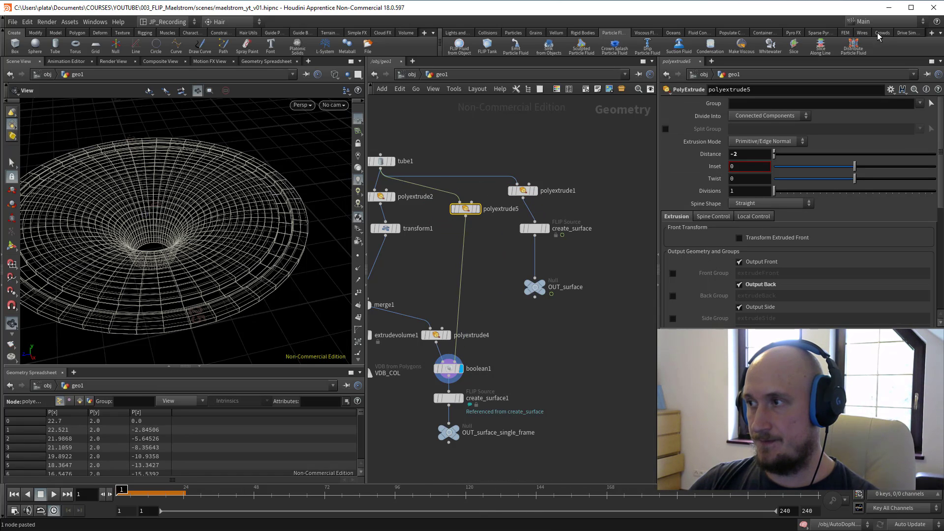
Set the Distance of the duplicated PolyExtrude to 5
type("-5")
key("Return")
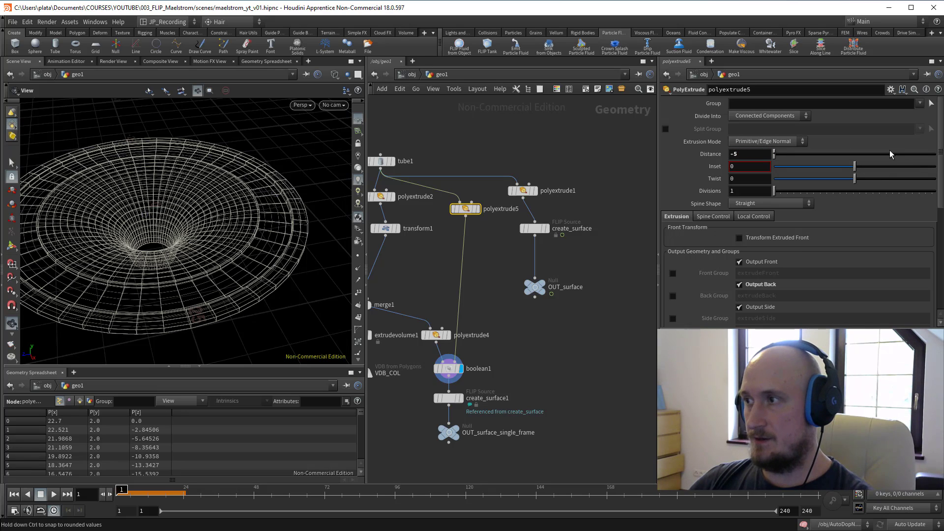
key("ctrl+z")
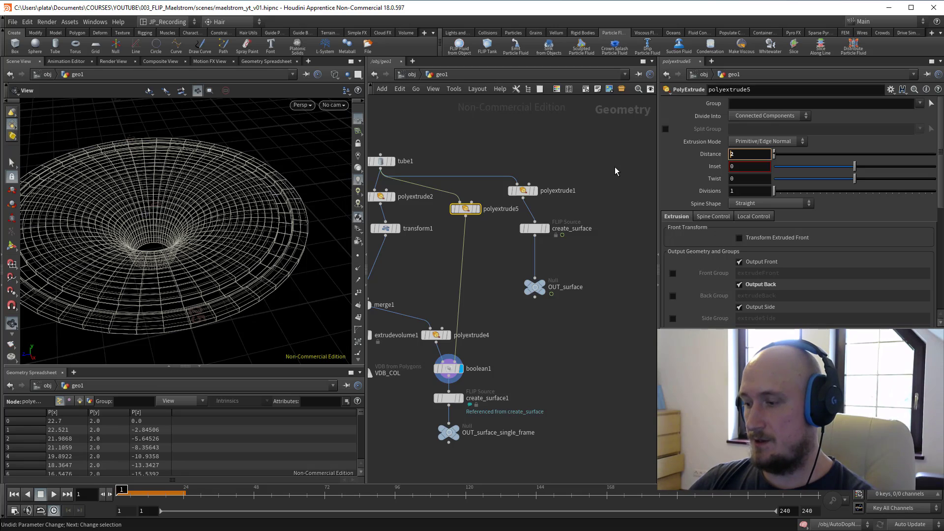
key("Return")
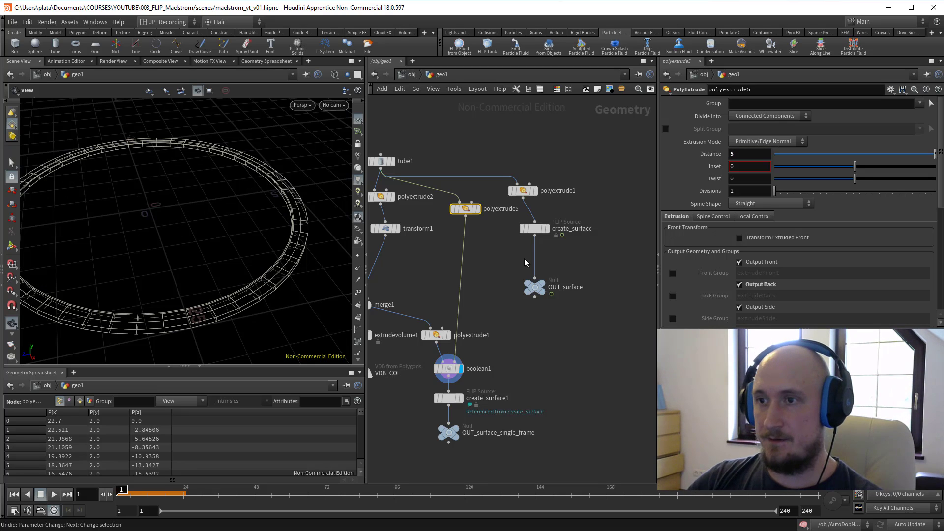
Insert a Transform node between the duplicated PolyExtrude and the Boolean
key("Tab")
type("tr")
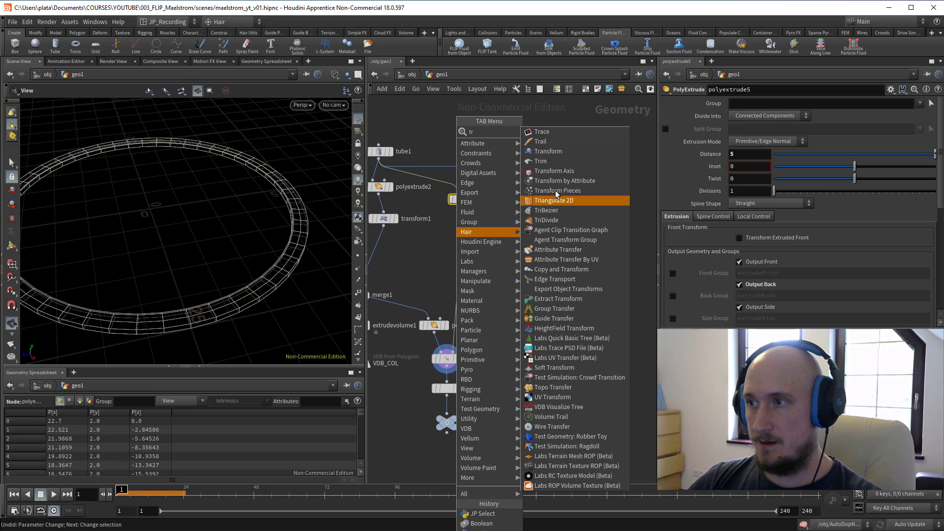
left_click(566, 152)
left_click(464, 227)
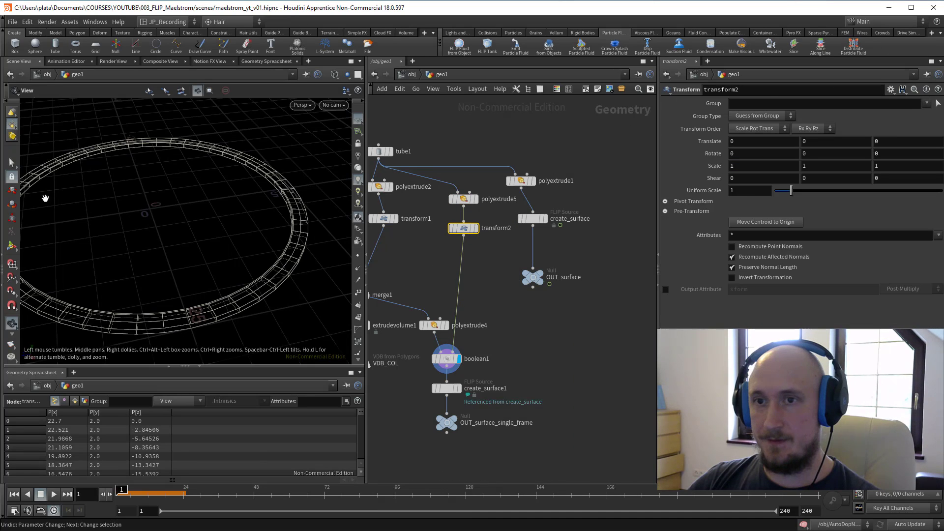
Scale the extruded ring to about 3.03 in Y and move it to about -2.5 in Y with the new Transform
left_click(12, 248)
key("e")
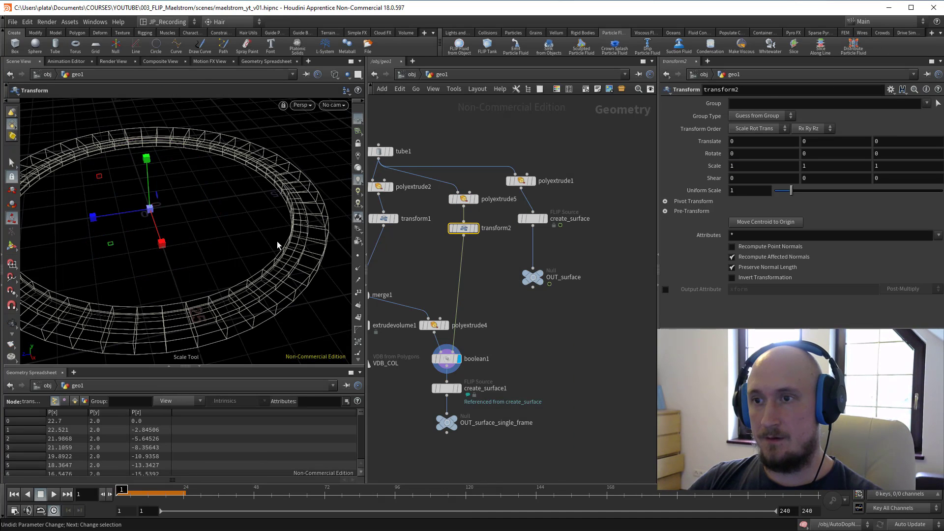
left_click_drag(204, 210, 141, 31, "alt")
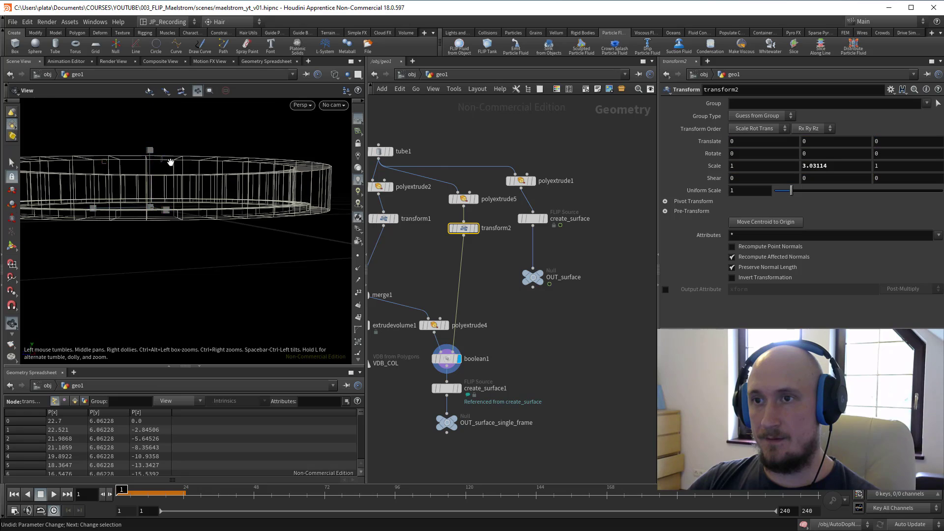
left_click_drag(171, 160, 183, 265, "alt")
mouse_move(160, 195)
left_mouse_down()
mouse_move(154, 206)
mouse_move(152, 197)
left_mouse_up()
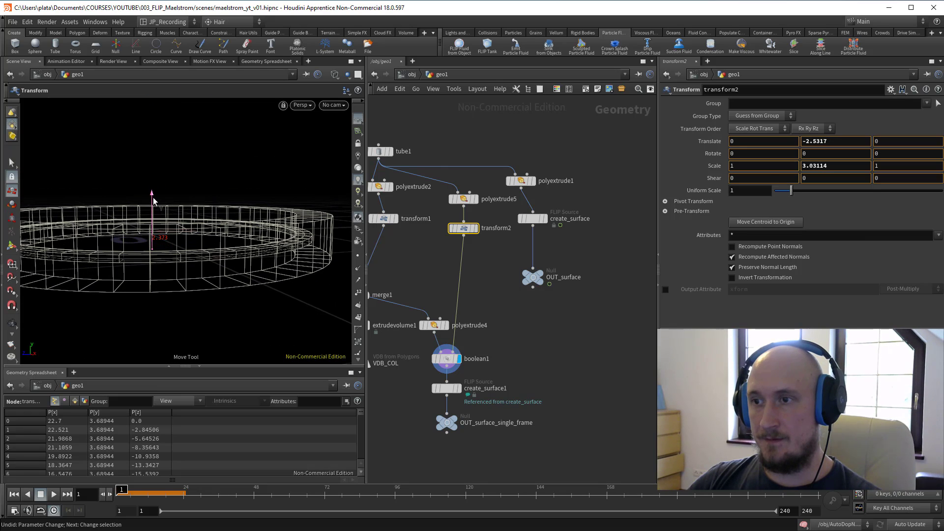
Set the Boolean's operation to Subtract with A - B
left_click(462, 361)
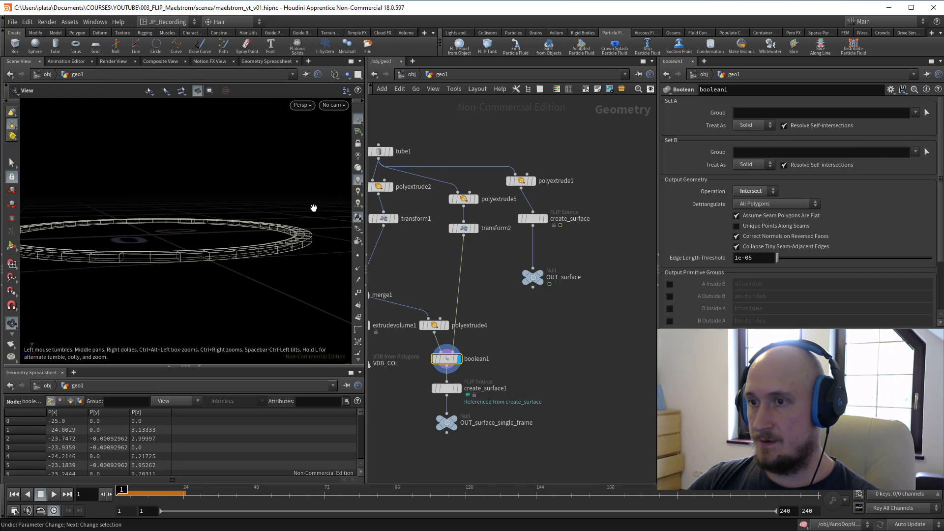
left_click(755, 192)
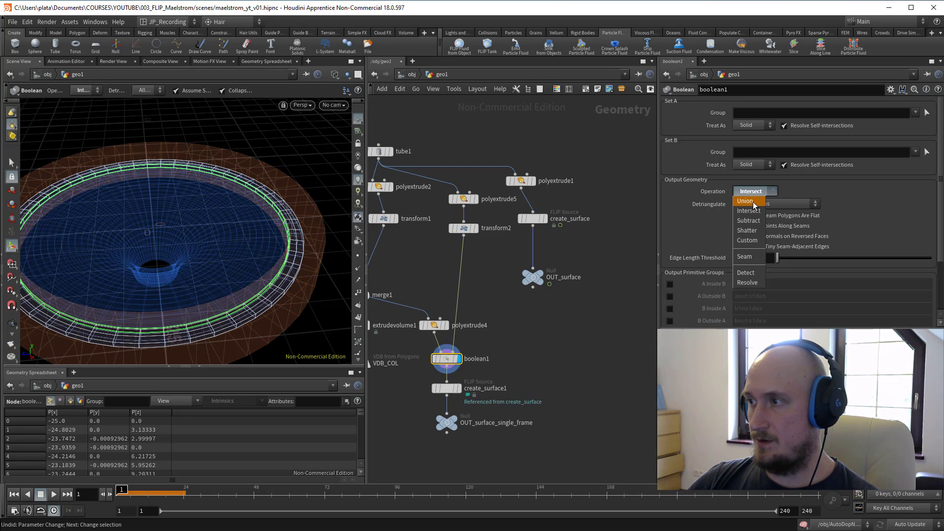
left_click(748, 220)
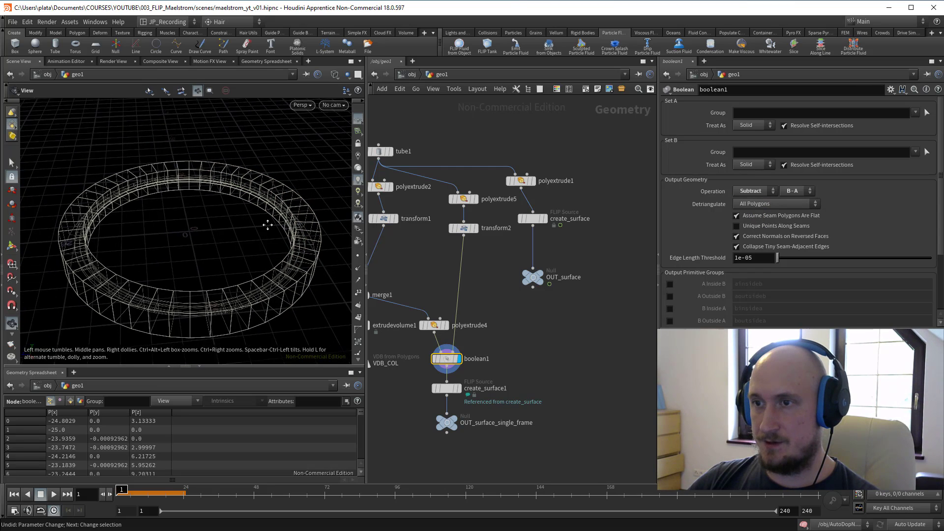
left_click(794, 202)
left_click_drag(284, 223, 275, 246, "alt")
Return to AutoDopNetwork and play the simulation in an enlarged viewport to examine the initial particle fill
middle_click_drag(495, 294, 510, 256)
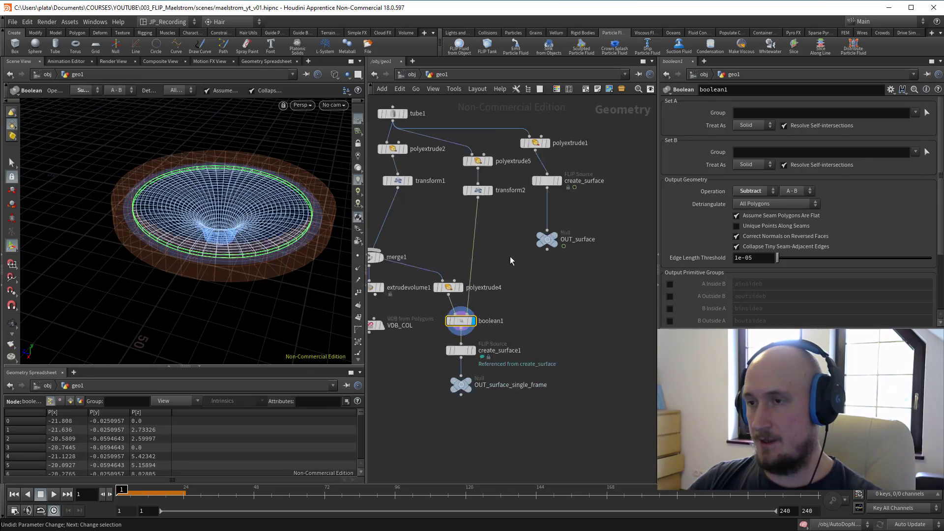
key("d")
left_click(535, 260)
key("a")
left_click_drag(188, 200, 182, 255, "alt")
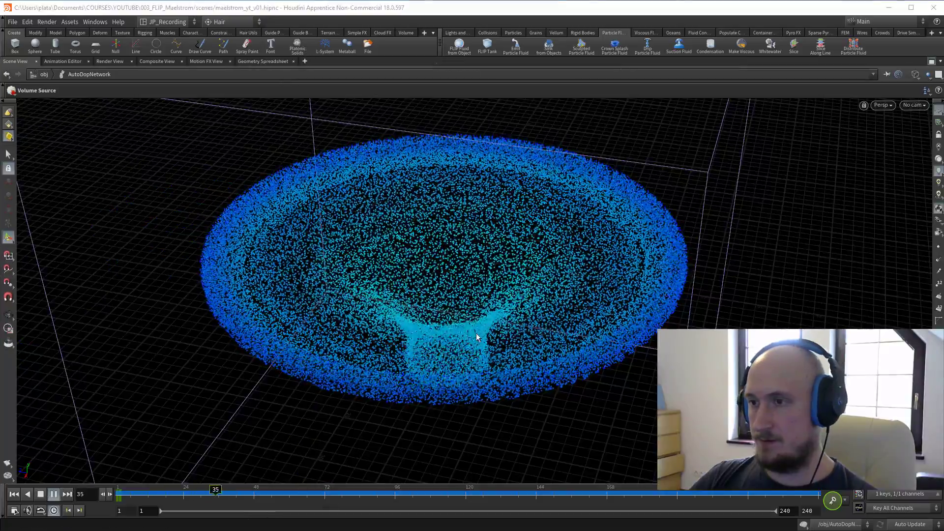
mouse_move(521, 318)
left_mouse_down("alt")
mouse_move(497, 308)
mouse_move(509, 319)
left_mouse_up("alt")
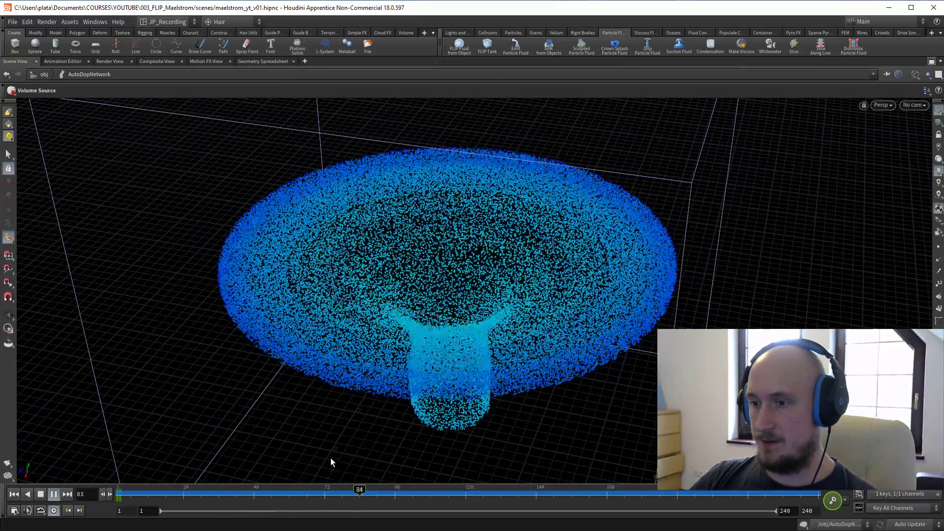
Advance the simulation to frame 102 and examine the whole fluid funnel in the Front view
left_click_drag(236, 496, 412, 512)
right_click_drag(375, 326, 407, 297, "alt")
key("space+3")
key("Return")
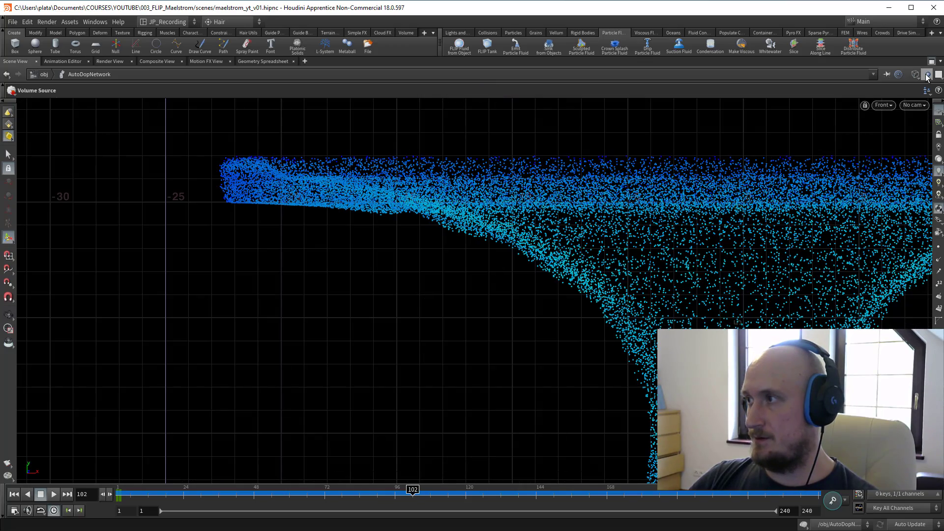
right_click_drag(344, 227, 266, 259, "alt")
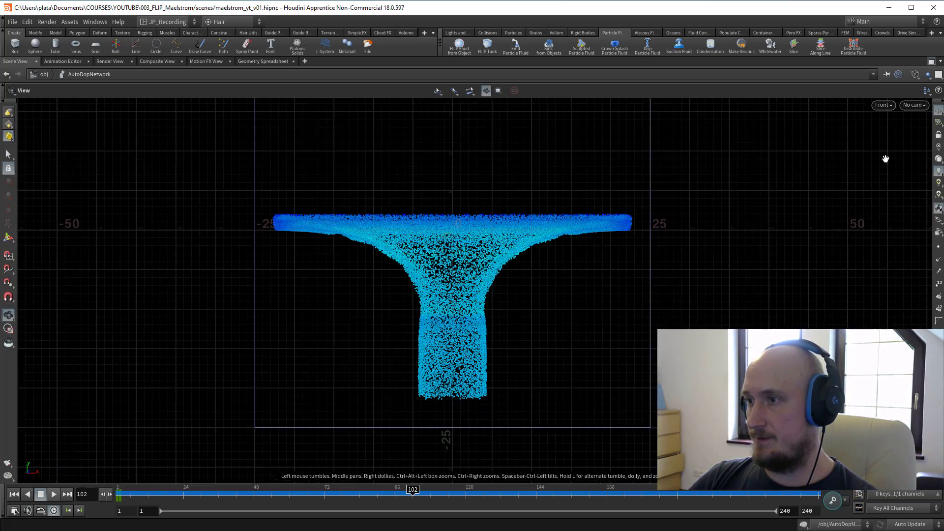
Raise the lower boundary of flipsolver1's volume limits so the simulation is cropped at the start of the narrow tube
left_click(933, 62)
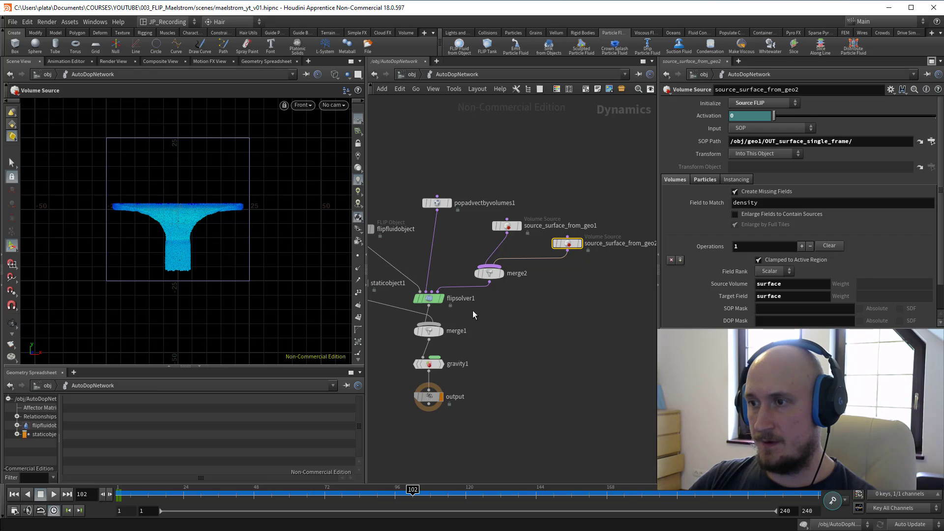
left_click(430, 299)
middle_click_drag(140, 265, 144, 306, "alt")
right_click_drag(145, 306, 184, 327, "alt")
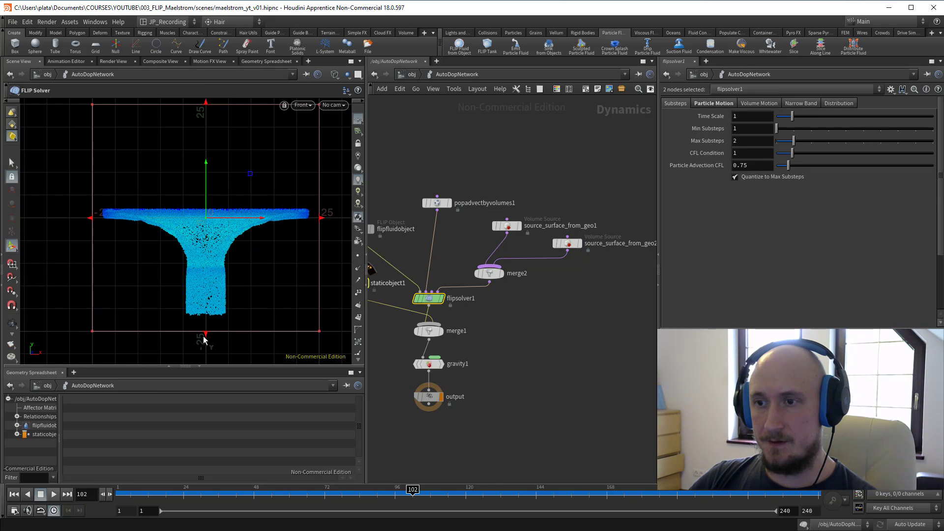
left_click_drag(207, 339, 210, 269)
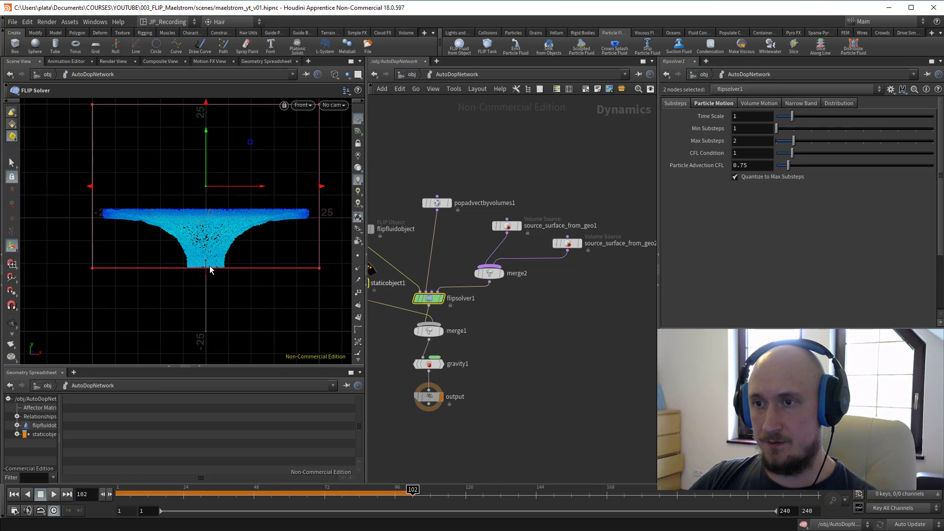
middle_click_drag(174, 142, 174, 193, "alt")
left_click_drag(204, 154, 258, 249)
Compare the geo1 funnel geometry with the cropped particle simulation in AutoDopNetwork
key("u")
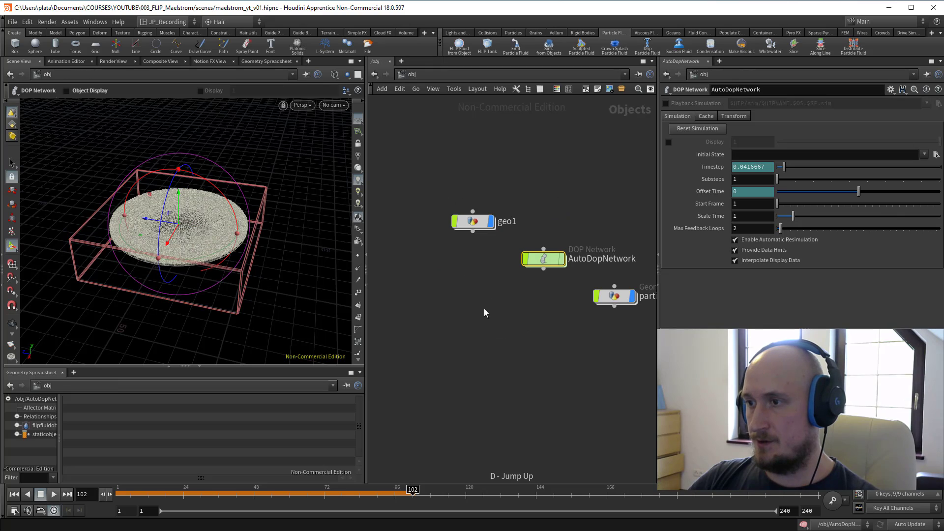
key("i")
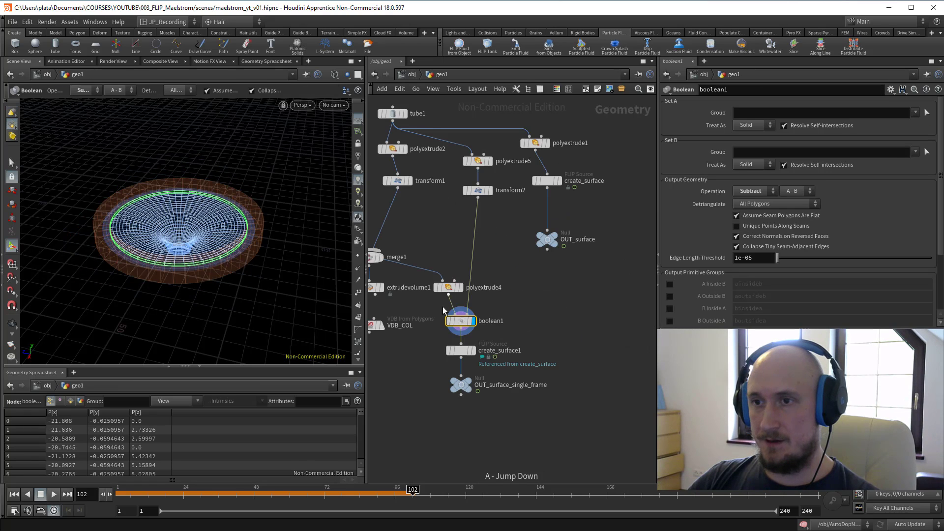
middle_click_drag(426, 228, 461, 205)
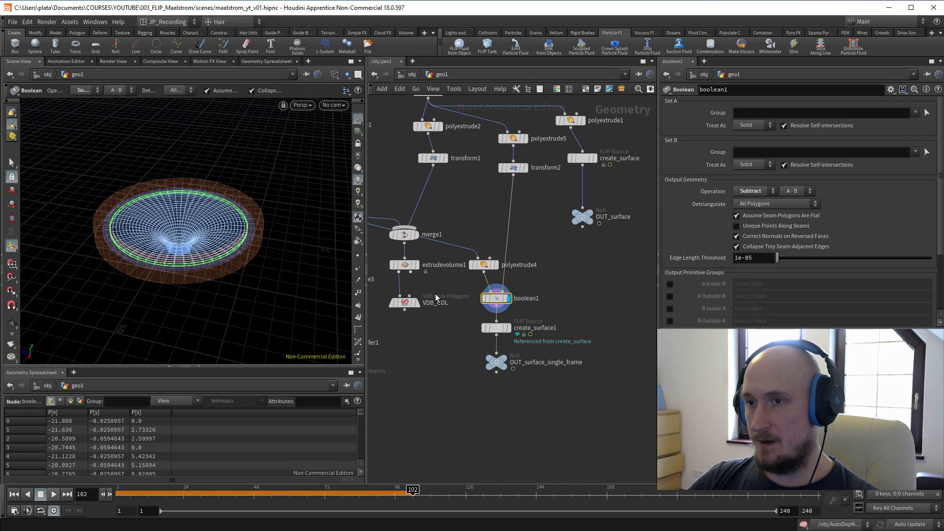
key("u")
left_click(522, 299)
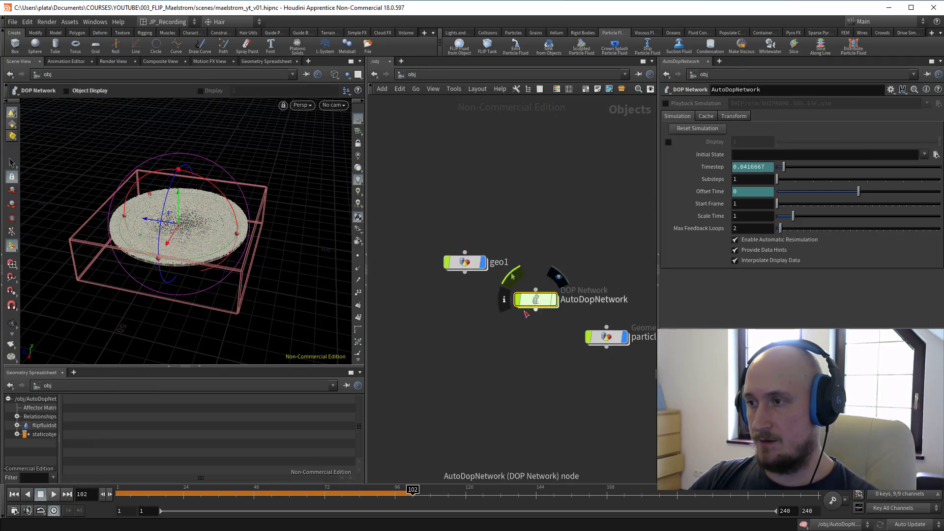
key("i")
right_click_drag(255, 238, 283, 276)
left_click_drag(224, 285, 215, 197)
right_click_drag(215, 197, 211, 221)
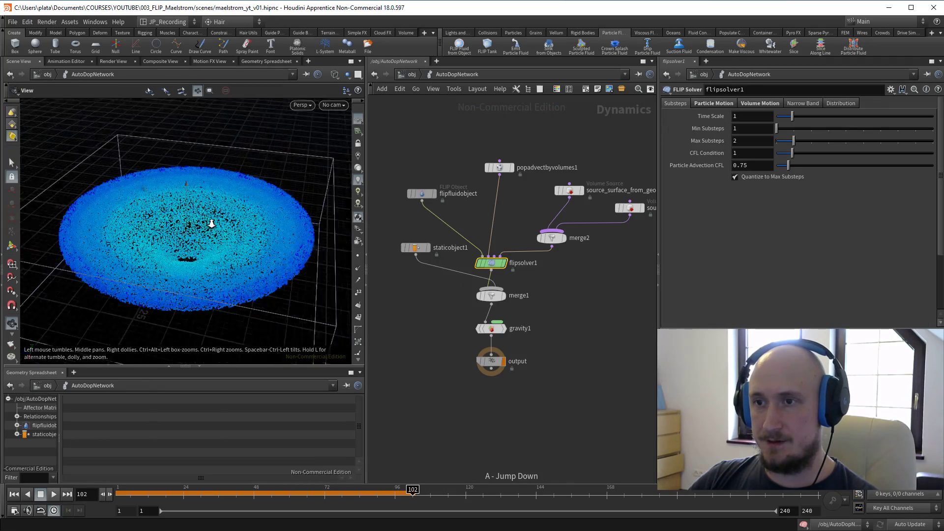
left_click_drag(211, 222, 183, 236)
mouse_move(183, 236)
right_mouse_down()
mouse_move(264, 217)
mouse_move(197, 226)
right_mouse_up()
Open geo1 and display the extrudevolume1 collision funnel, moving VDB_COL farther down the network
key("u")
left_click(474, 262)
key("i")
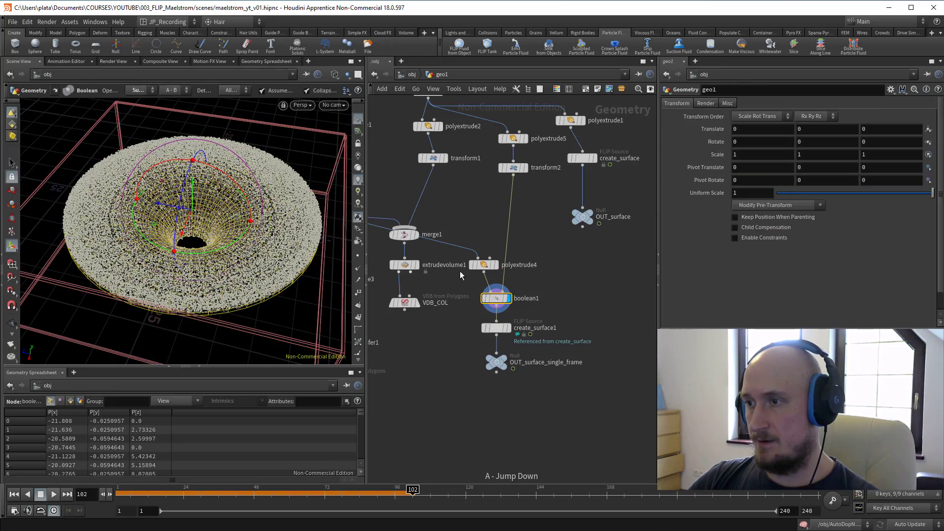
left_click(450, 232)
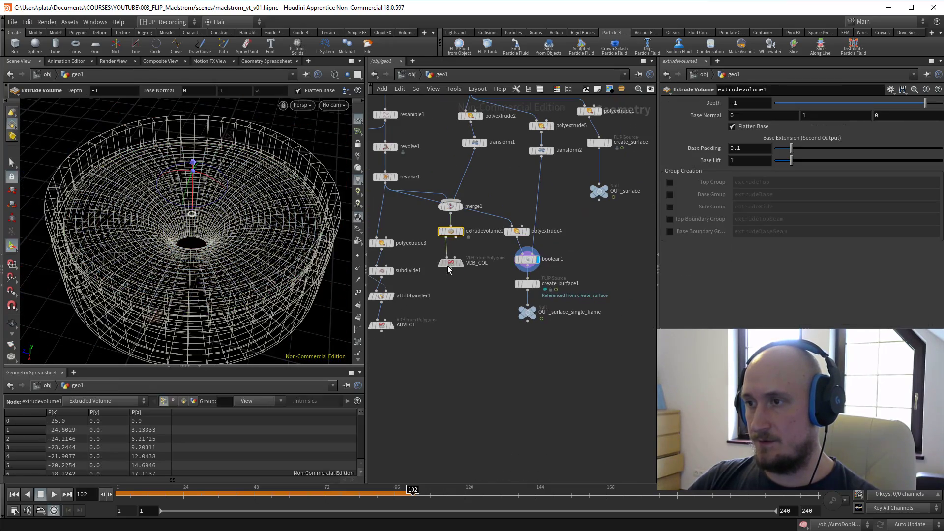
left_click_drag(449, 266, 443, 364)
left_click(461, 232)
key("Escape")
left_click_drag(262, 249, 228, 234)
key("Return")
Rearrange extrudevolume1 and VDB_COL vertically to leave space between them for new nodes
left_click_drag(446, 363, 452, 384)
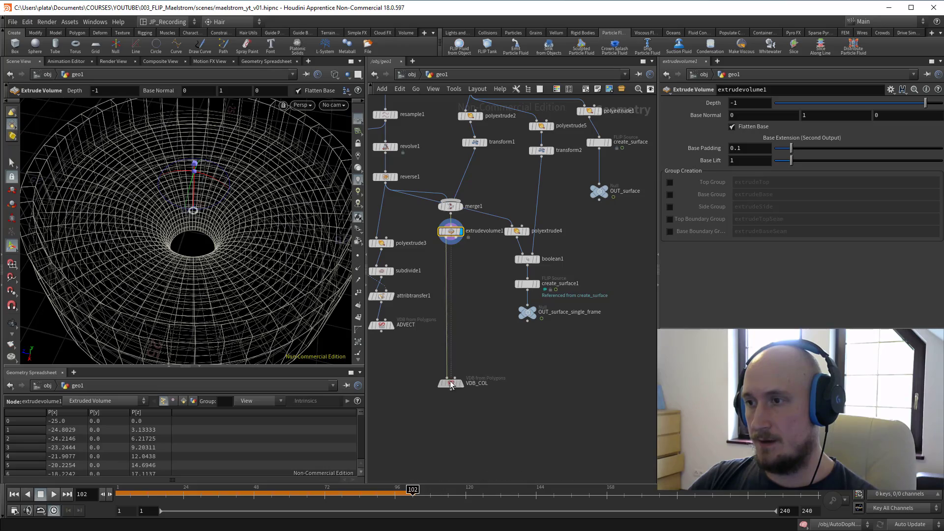
left_click_drag(452, 236, 451, 282)
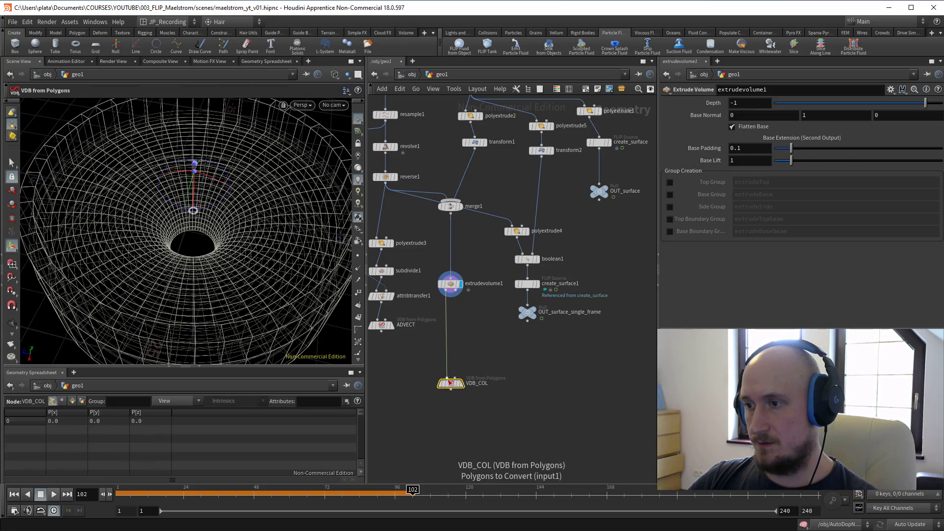
left_click_drag(451, 383, 453, 401)
left_click(451, 285)
mouse_move(222, 208)
left_mouse_down("alt")
mouse_move(219, 218)
mouse_move(210, 206)
left_mouse_up("alt")
left_click_drag(454, 405, 448, 409)
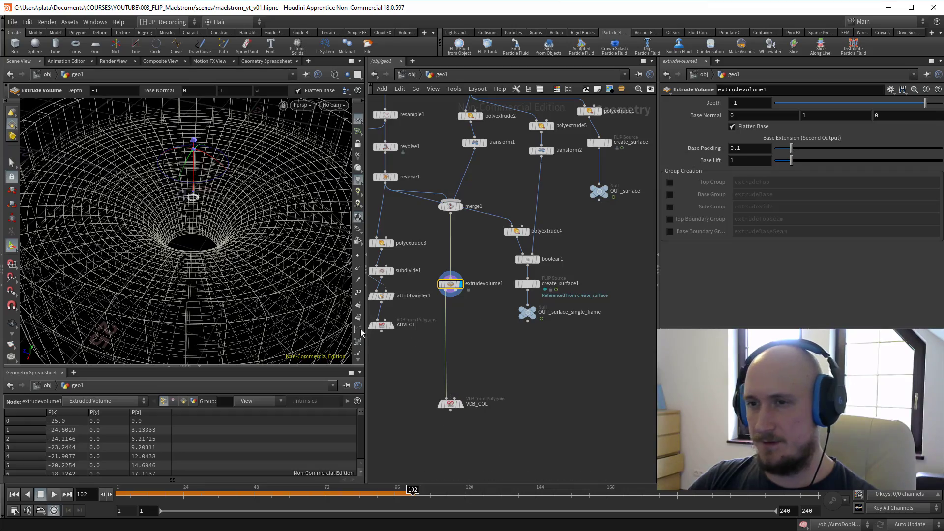
left_click_drag(239, 225, 219, 227, "alt")
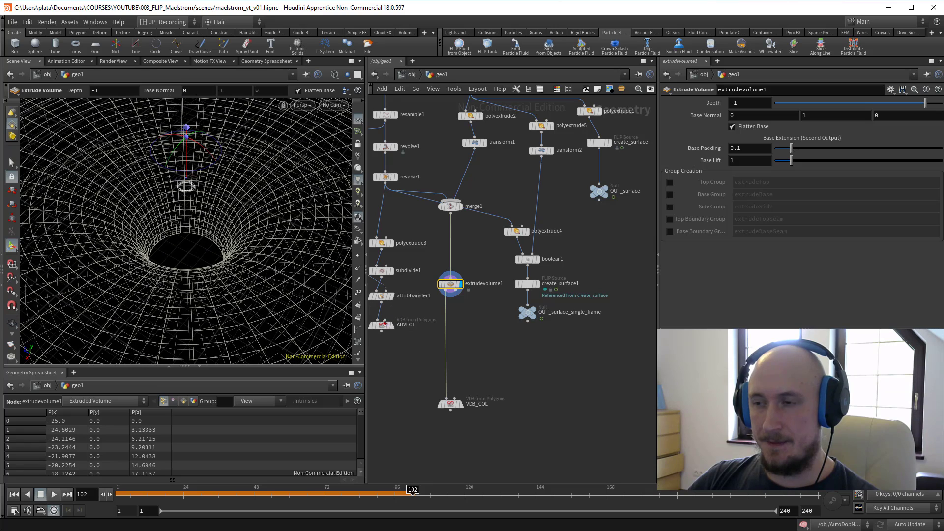
Insert an Attribute Paint node between extrudevolume1 and VDB_COL
key("Tab")
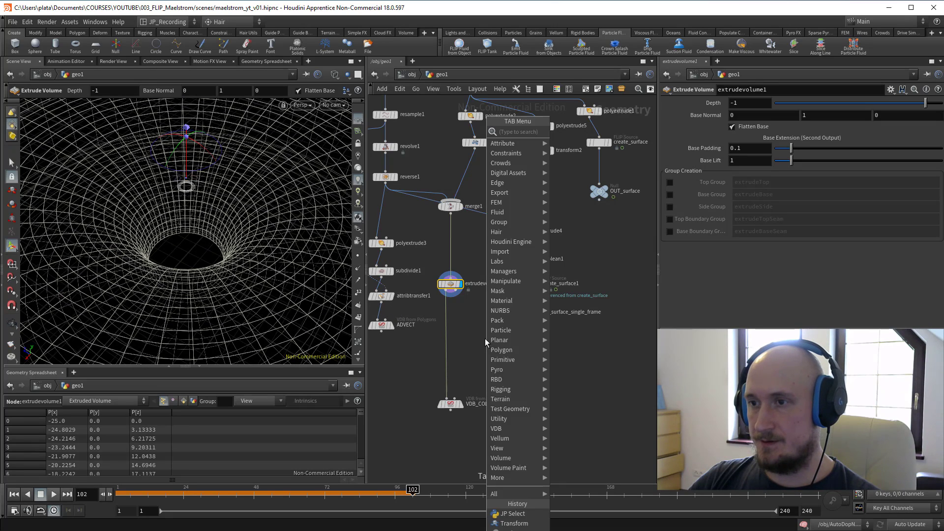
key("Escape")
key("Tab")
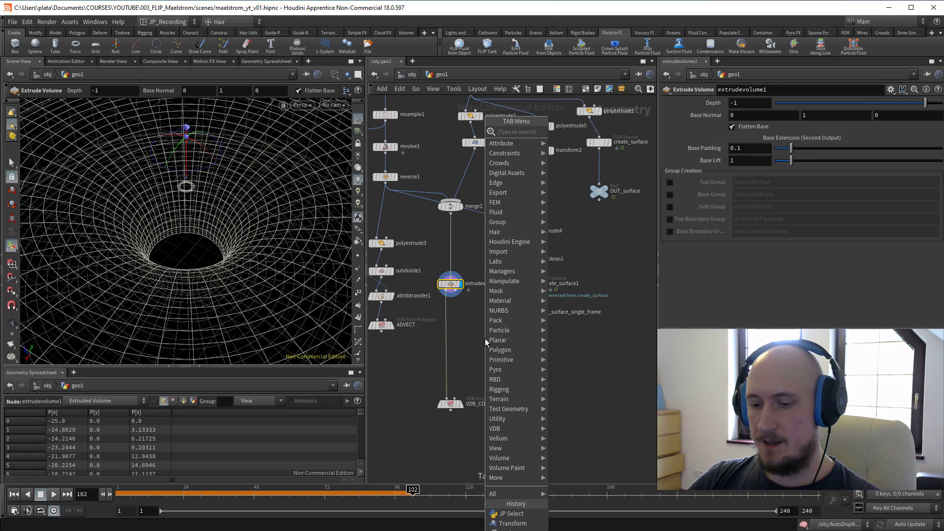
type("pi")
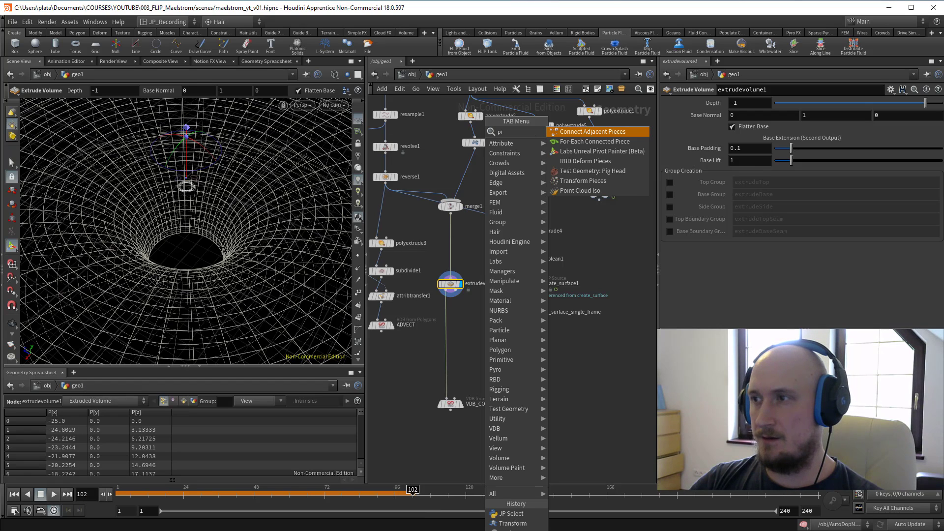
key("BackSpace")
type("ain")
key("Return")
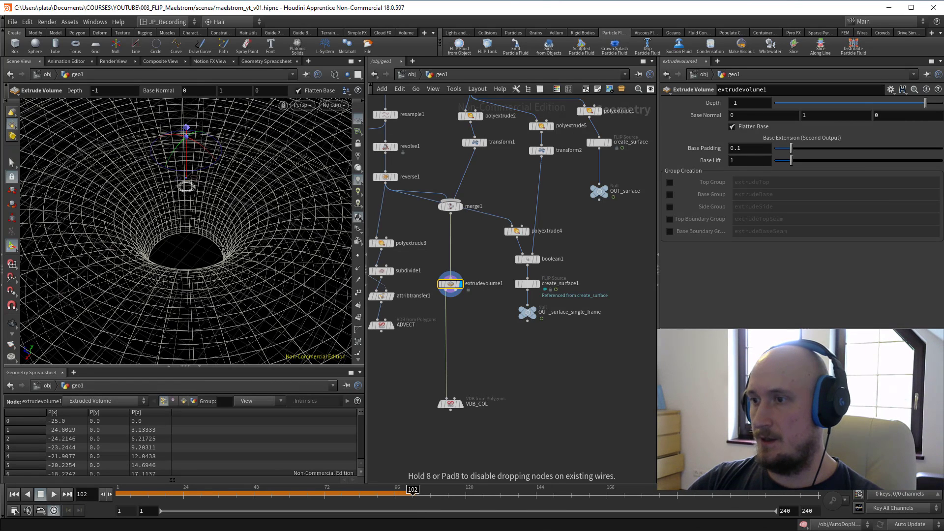
left_click(453, 315)
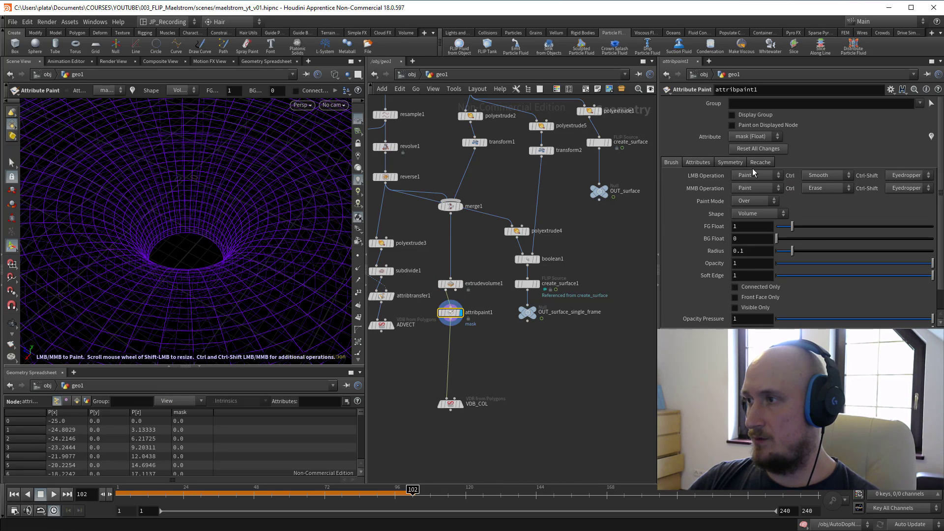
Rename the painted attribute to density and return to the brush settings
left_click(703, 164)
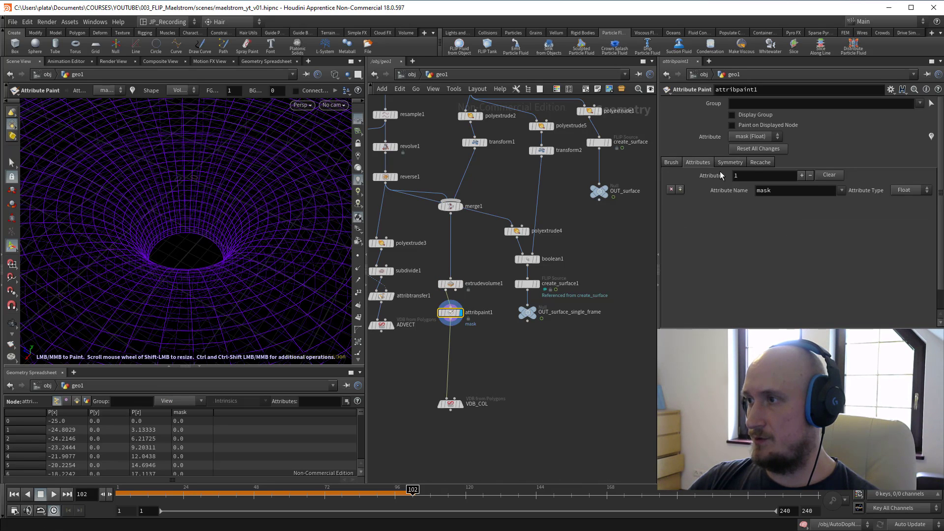
left_click(756, 192)
type("dens")
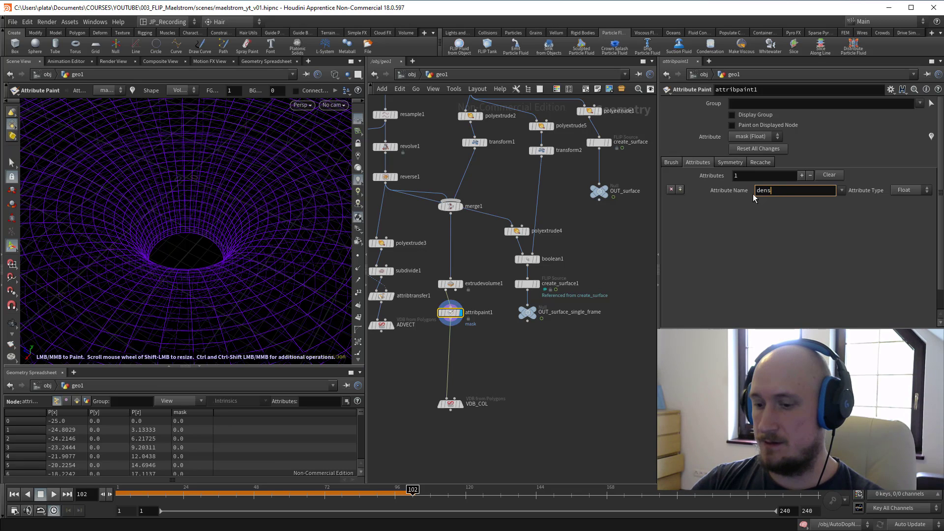
type("ity")
key("Return")
left_click(672, 164)
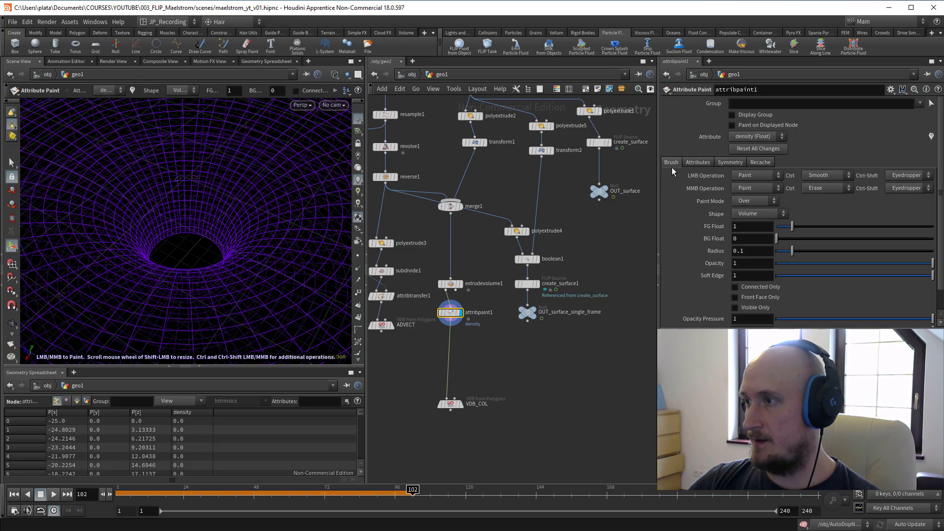
Paint density around the funnel's throat and inner slope with a brush radius of about 3.97
key("Escape")
left_click_drag(127, 237, 176, 190)
mouse_move(176, 204)
left_mouse_down("alt")
mouse_move(226, 194)
mouse_move(176, 201)
left_mouse_up("alt")
left_click_drag(399, 208, 374, 211, "shift")
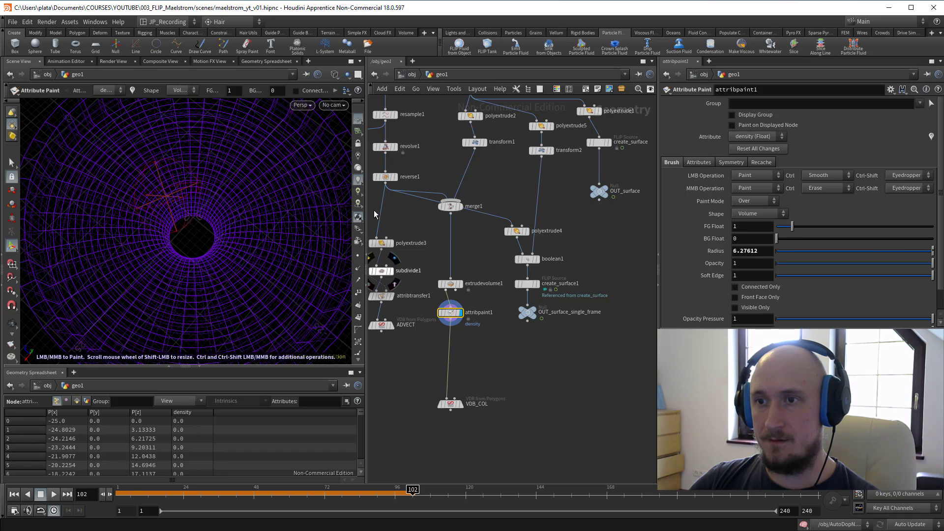
mouse_move(156, 269)
left_mouse_down()
mouse_move(206, 261)
mouse_move(173, 192)
mouse_move(249, 239)
mouse_move(182, 263)
left_mouse_up()
mouse_move(151, 183)
left_mouse_down()
mouse_move(249, 211)
mouse_move(189, 296)
mouse_move(191, 202)
left_mouse_up()
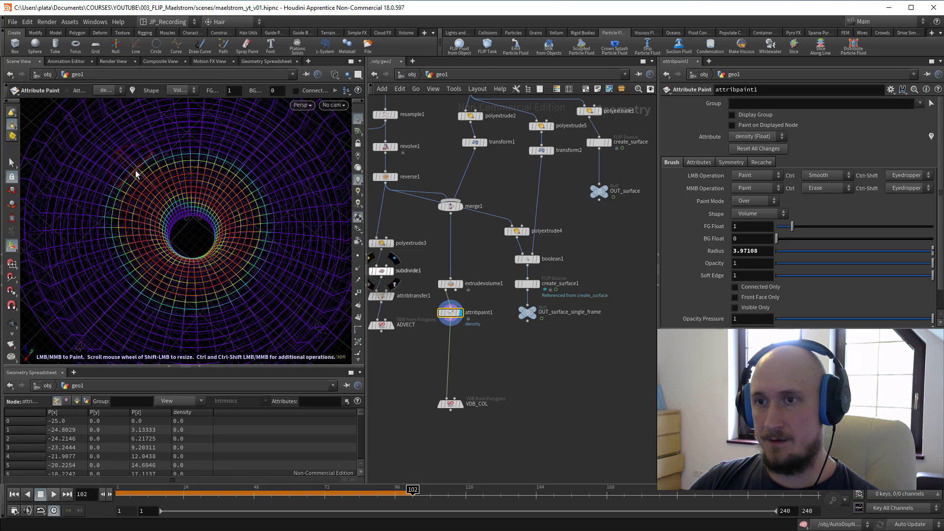
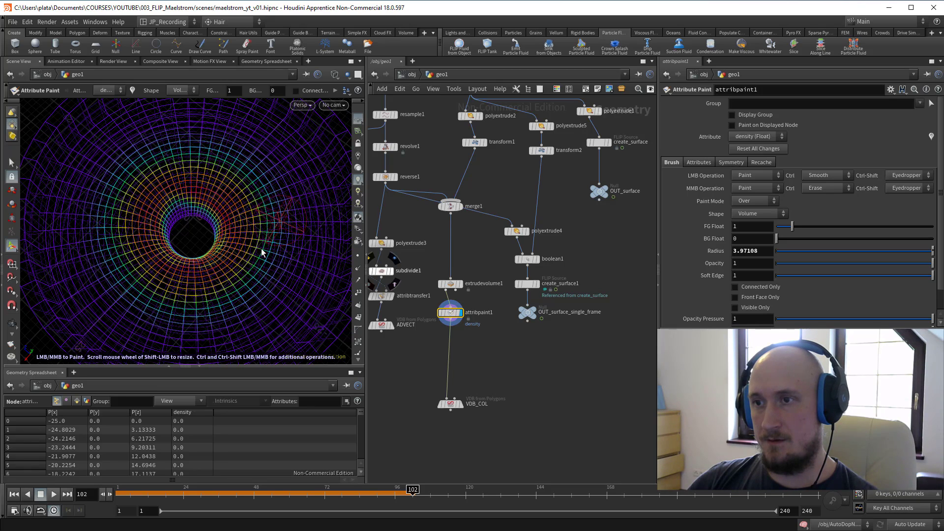
Insert a Scatter node after attribpaint1 and drive its points by the density attribute
key("Tab")
type("sc")
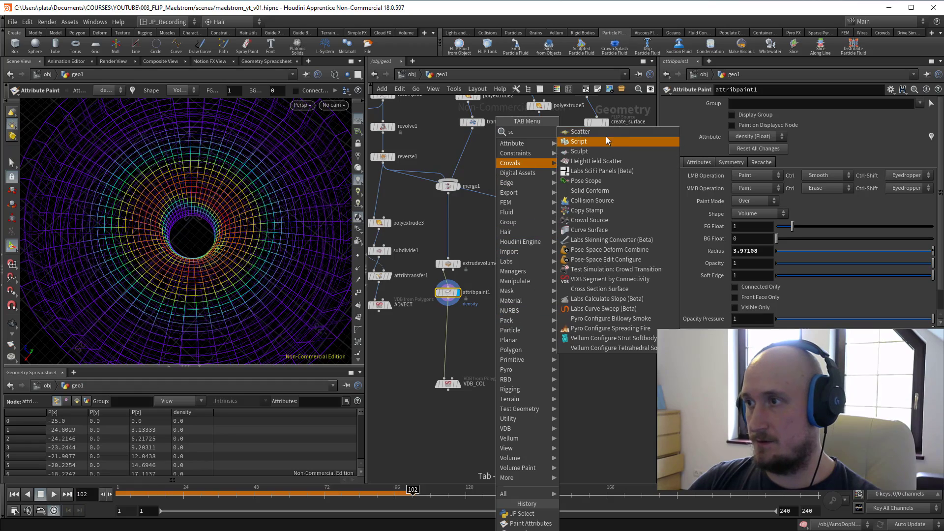
left_click(604, 132)
left_click(455, 328)
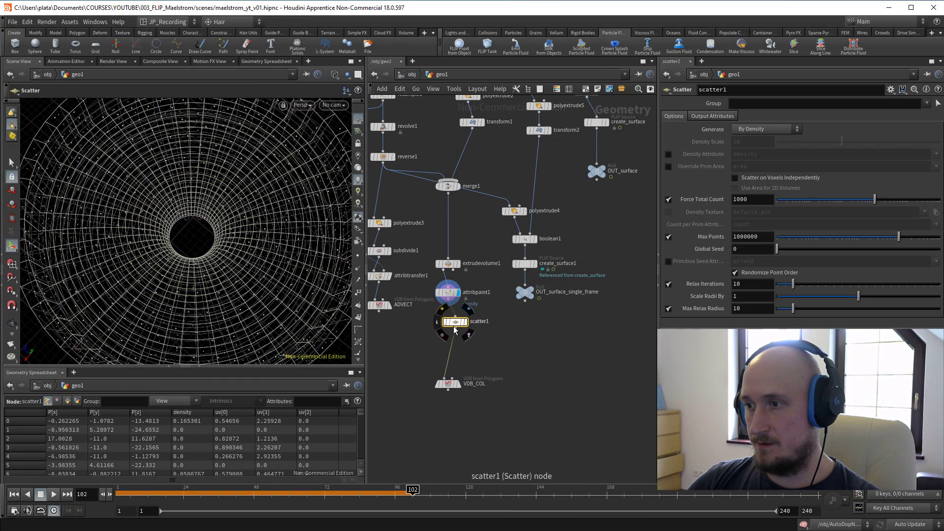
left_click(668, 155)
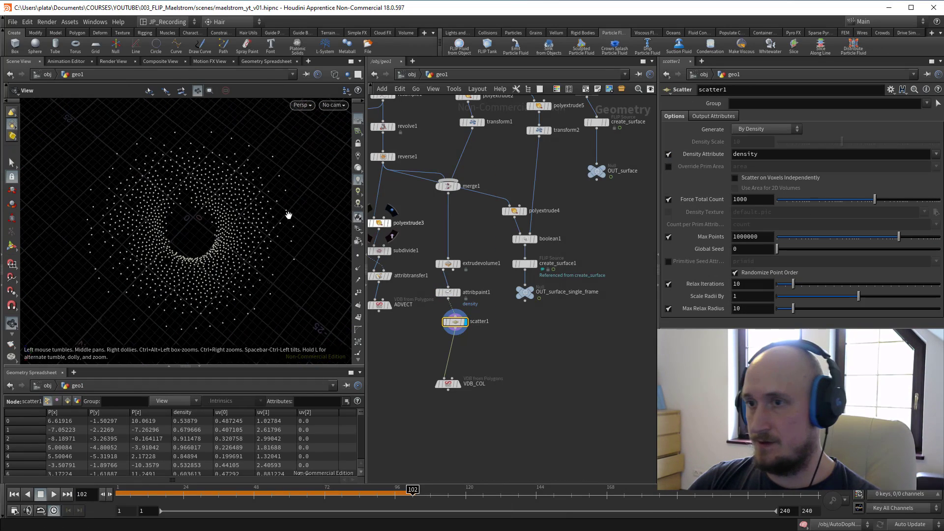
Set the Scatter's relax iterations to 1 and its forced total count to 26
left_click_drag(789, 287, 770, 288)
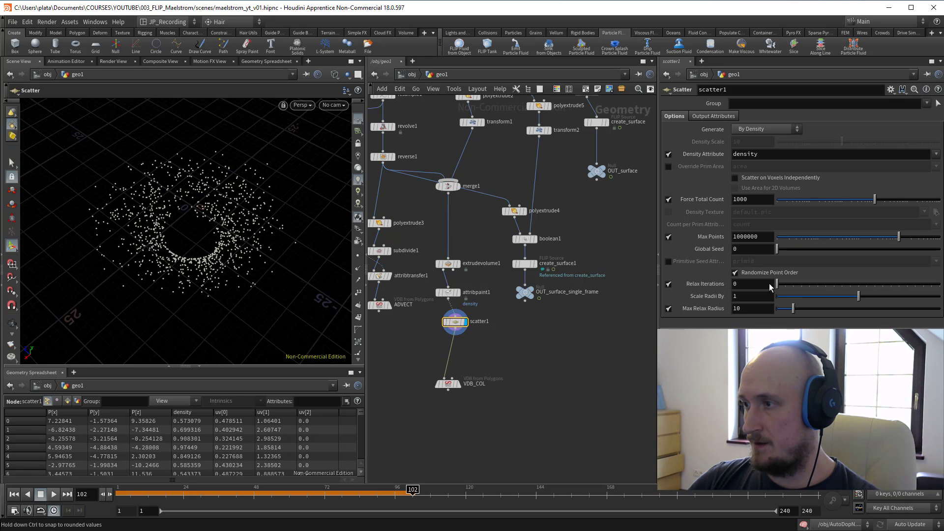
type("1")
key("Return")
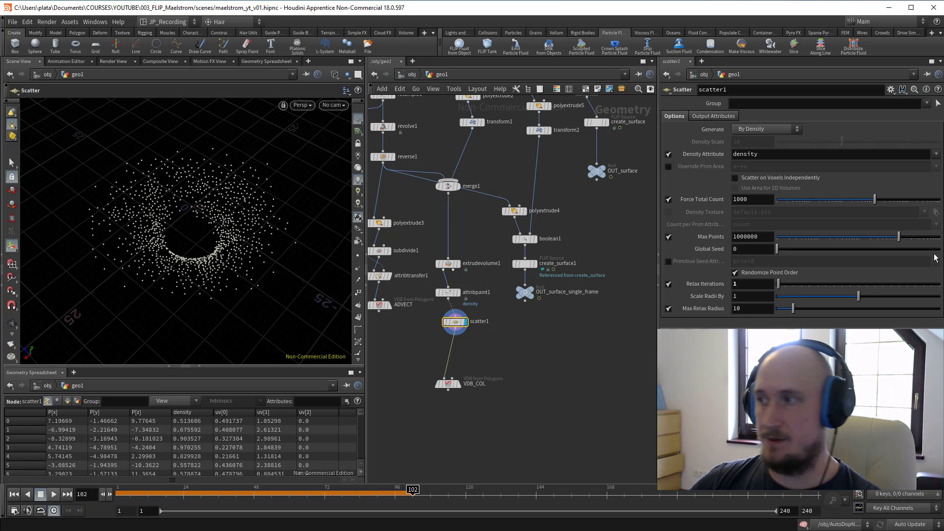
mouse_move(833, 202)
left_mouse_down()
mouse_move(806, 202)
mouse_move(823, 202)
left_mouse_up()
Add a Sphere node beside scatter1 and set its primitive type to Polygon
key("Tab")
mouse_move(546, 345)
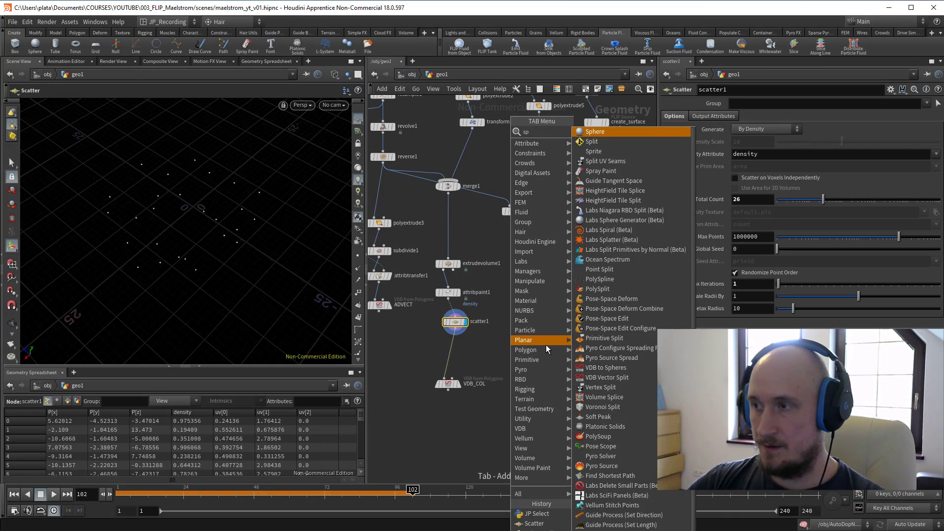
left_click(615, 344)
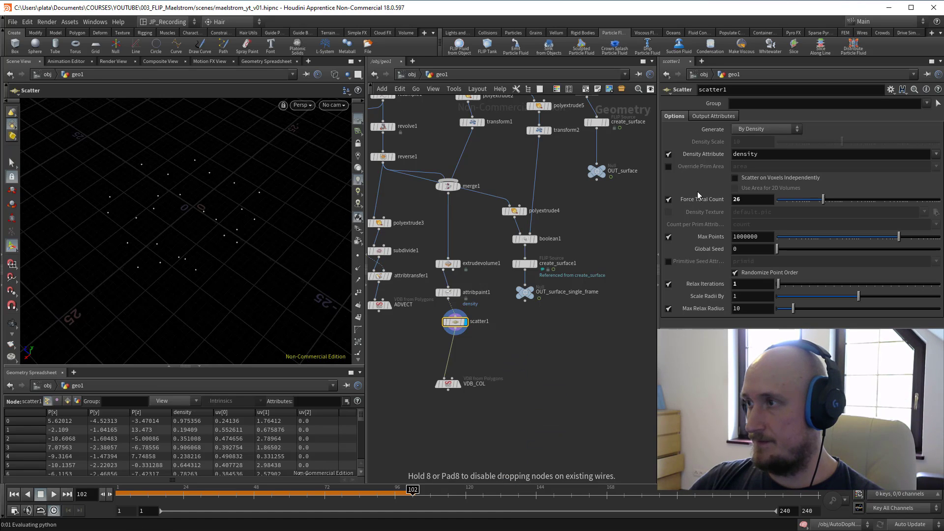
left_click(520, 338)
left_click(757, 103)
left_click(753, 114)
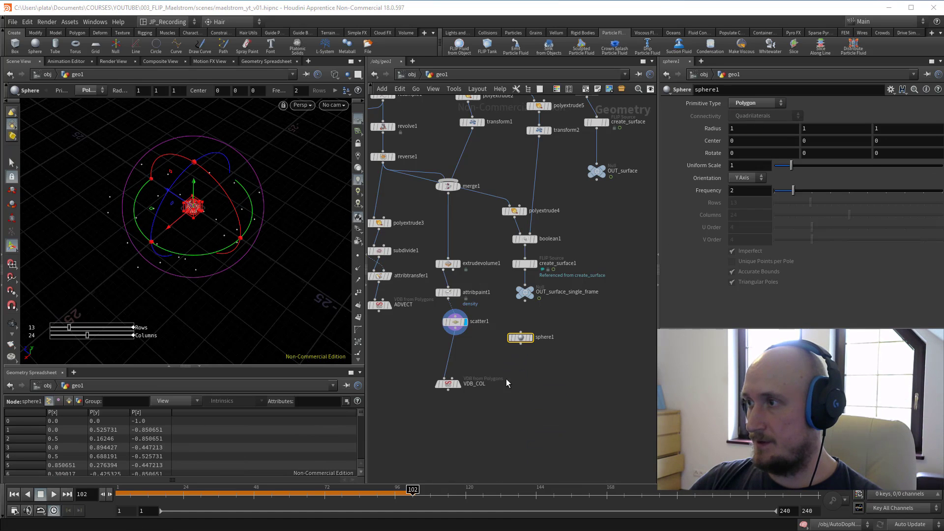
Add a Copy to Points node below sphere1, feeding sphere1 as the source geometry and scatter1 as the target points
key("Tab")
type("cop")
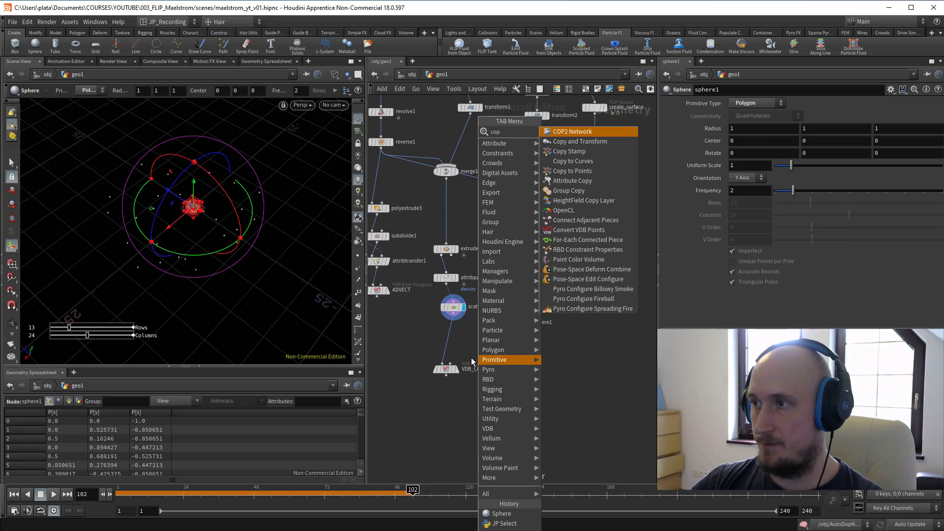
key("Down")
key("Down")
key("Down")
key("Down")
key("Return")
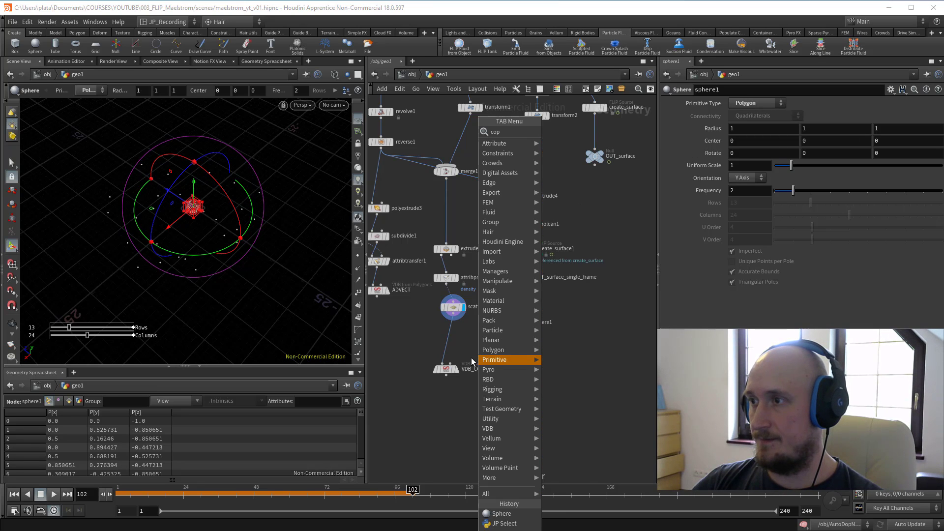
left_click(514, 347)
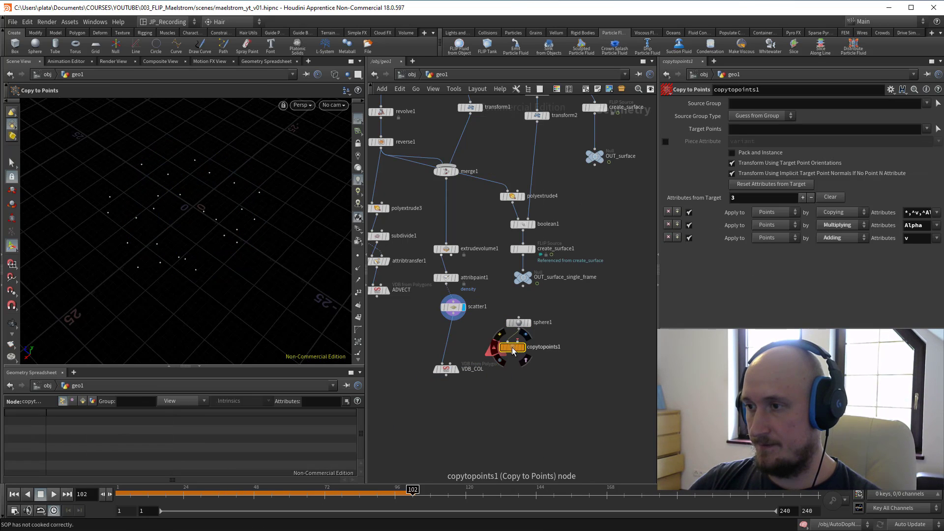
left_click_drag(465, 324, 505, 346)
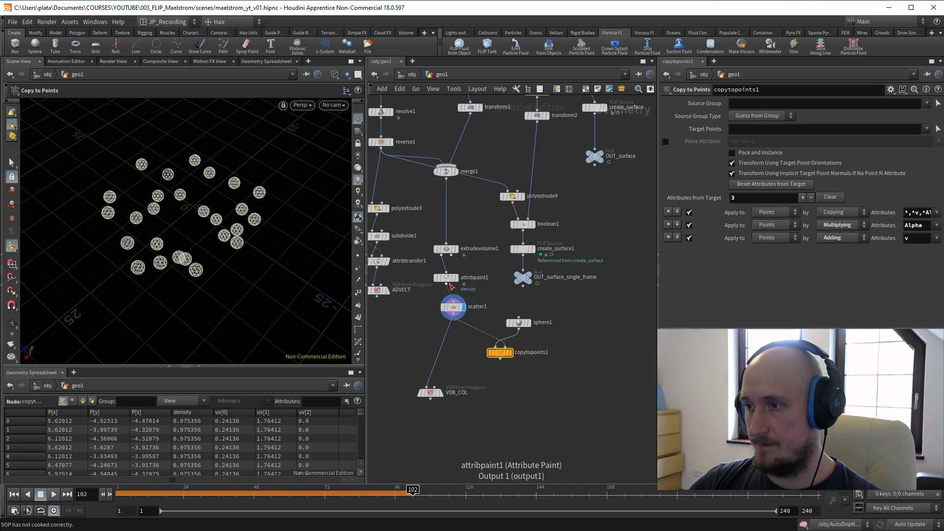
Shift attribpaint1 and scatter1 aside and insert a Merge node just above VDB_COL
left_click_drag(422, 274, 467, 367)
key("Tab")
type("m")
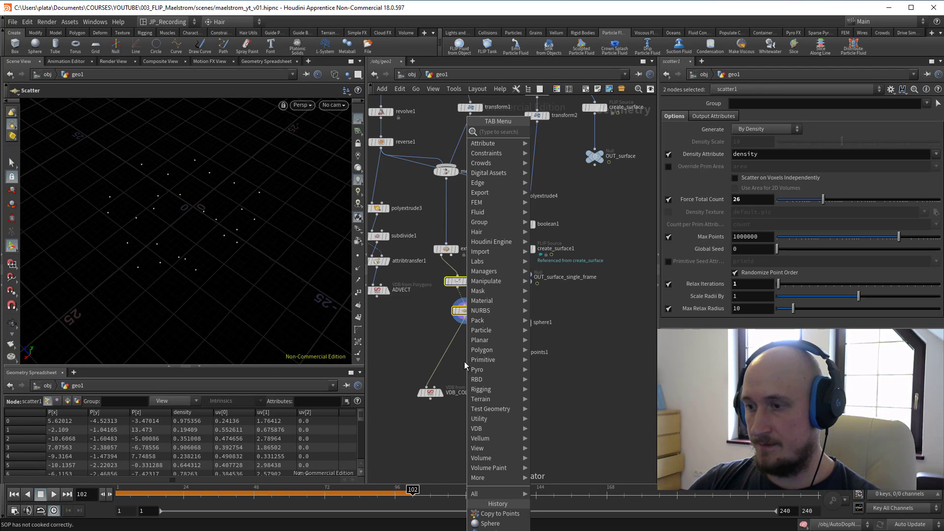
type("er")
left_click(550, 133)
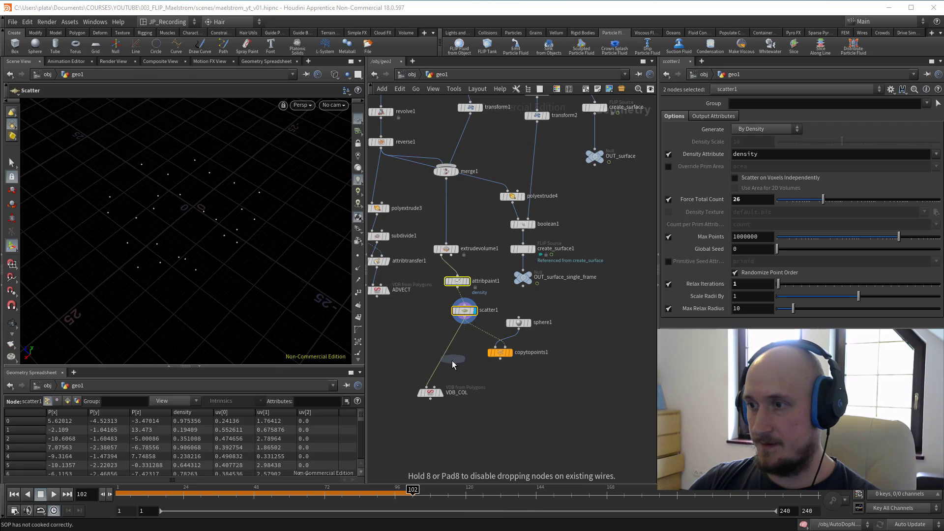
left_click(440, 365)
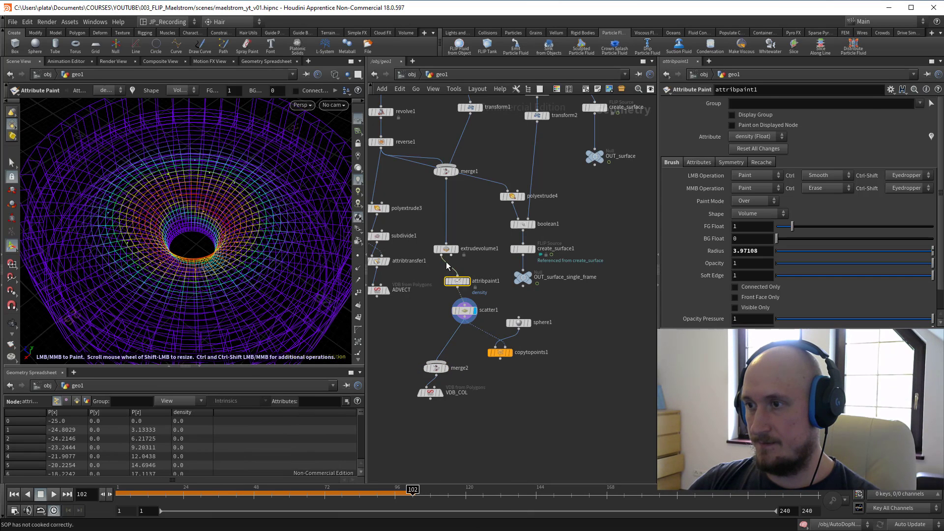
Wire extrudevolume1 and copytopoints1 into merge2, disconnect scatter1 from it, and display the merged result
left_click(442, 255)
left_click(436, 363)
left_click(498, 354)
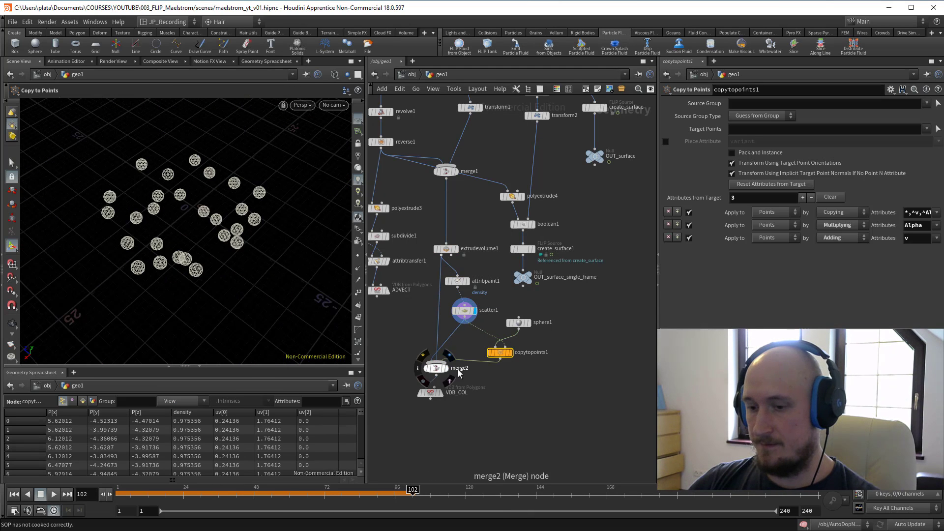
left_click_drag(455, 333, 448, 332)
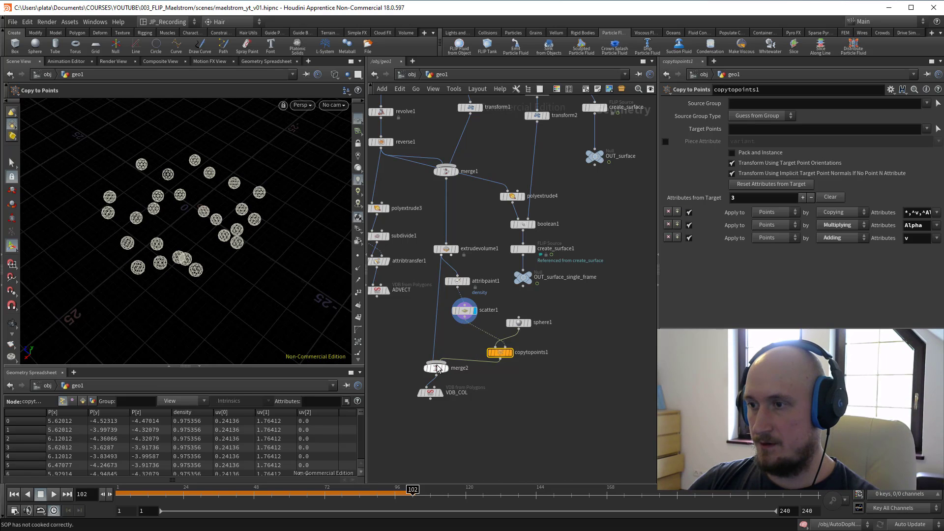
left_click(446, 369)
middle_click_drag(506, 389, 494, 348)
left_click_drag(424, 329, 425, 355, "ctrl")
left_click_drag(269, 285, 283, 199)
Insert a Mountain node between copytopoints1 and merge2
key("Tab")
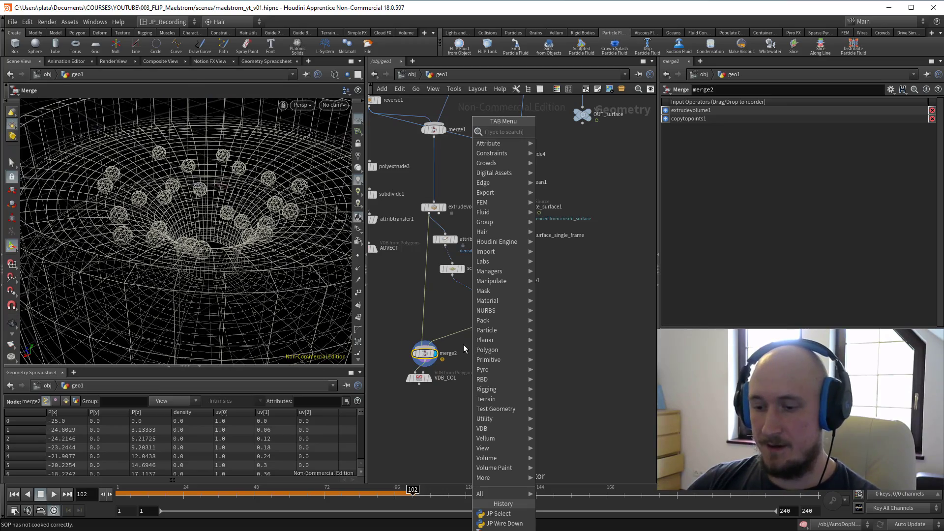
type("mou")
key("Return")
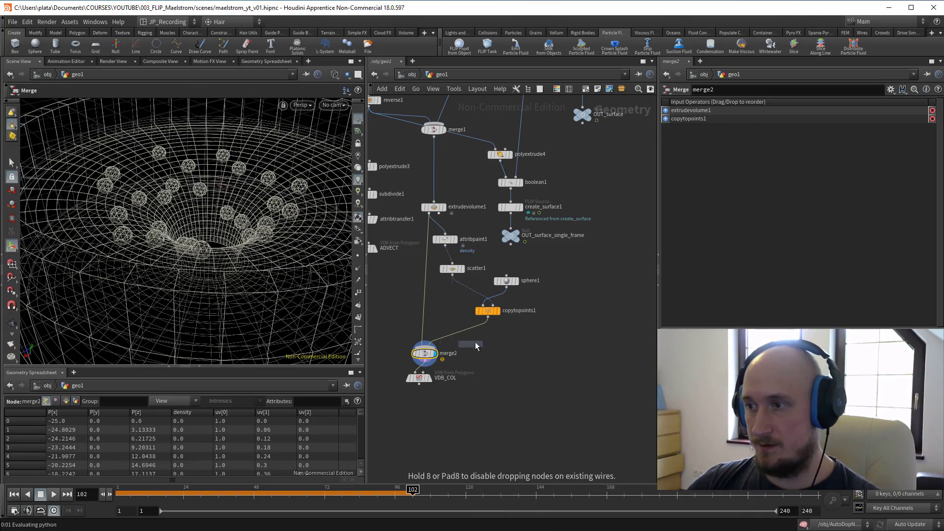
left_click(475, 335)
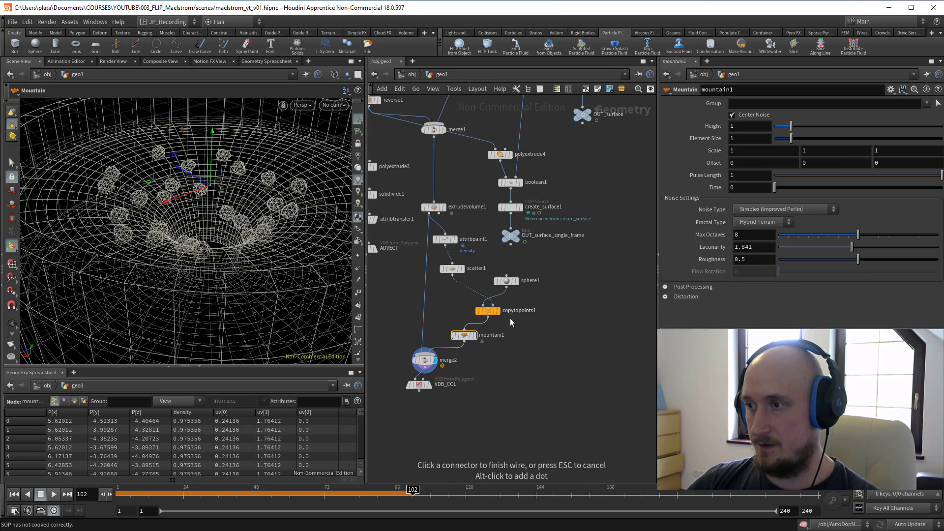
Set sphere1's frequency to 3 and the Mountain's height to 3.72
left_click(507, 281)
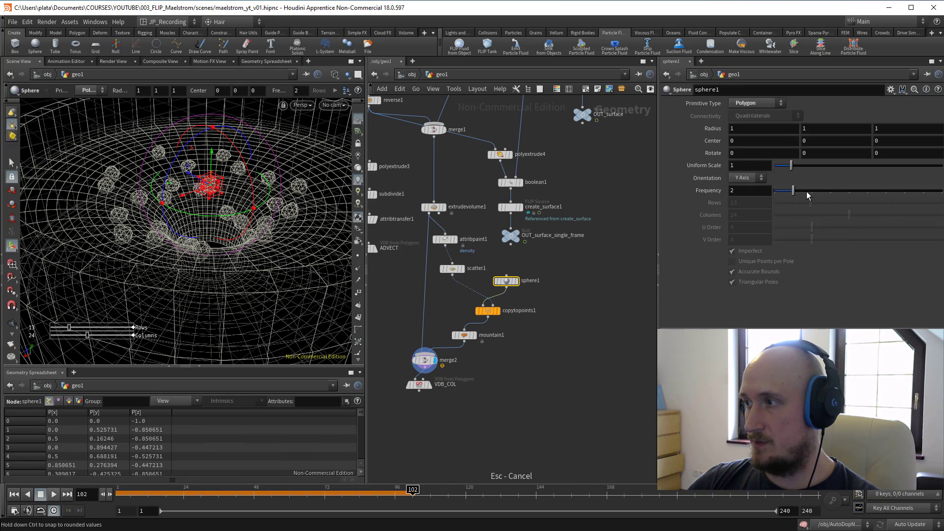
left_click_drag(807, 196, 812, 192)
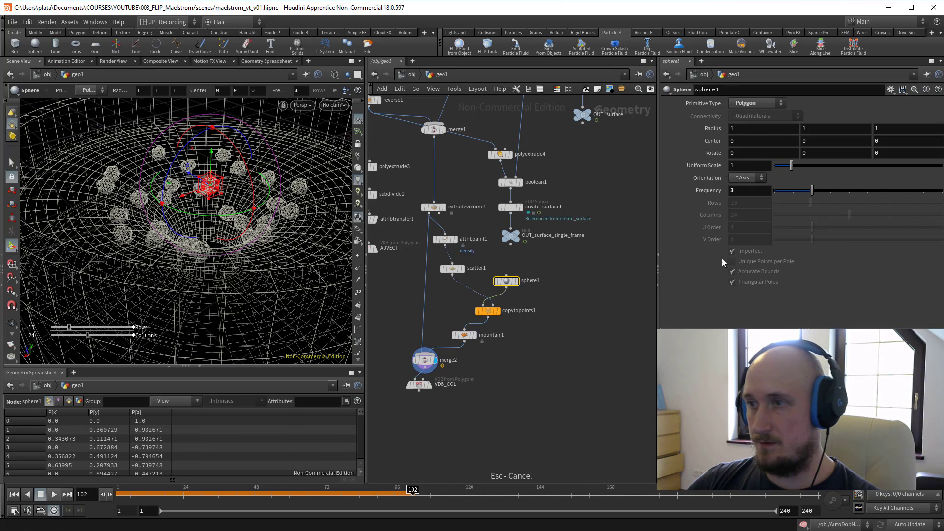
left_click(476, 337)
left_click_drag(791, 126, 838, 132)
left_click_drag(252, 222, 246, 206, "alt")
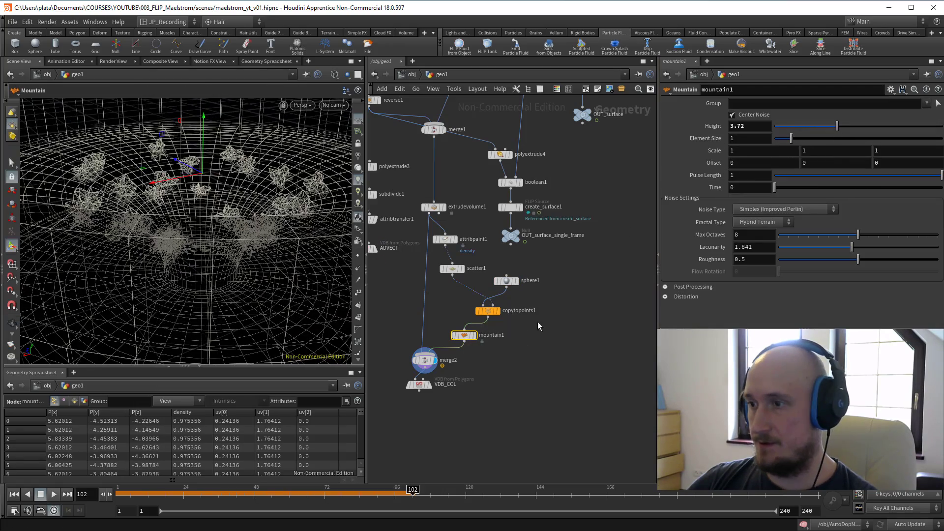
Set sphere1's uniform scale to 0.41 and its frequency to 4
left_click_drag(506, 276, 506, 275)
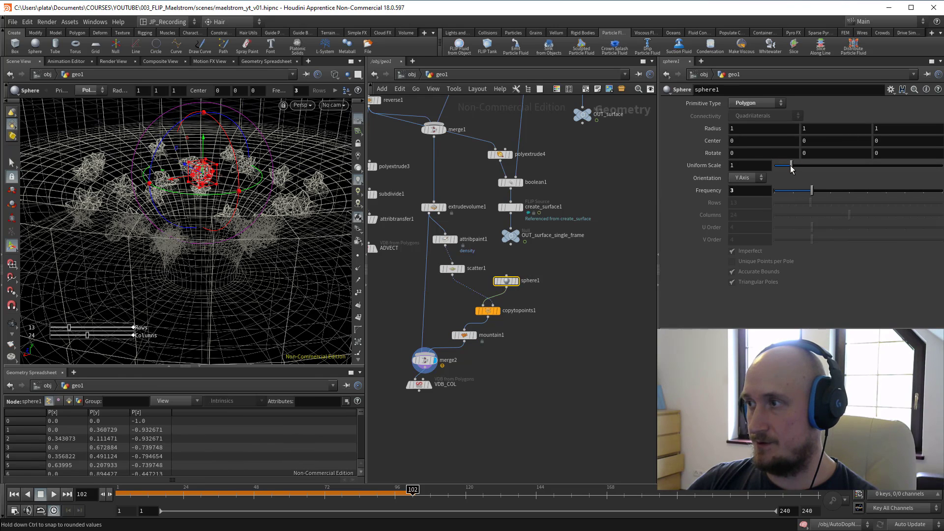
left_click_drag(792, 167, 835, 191)
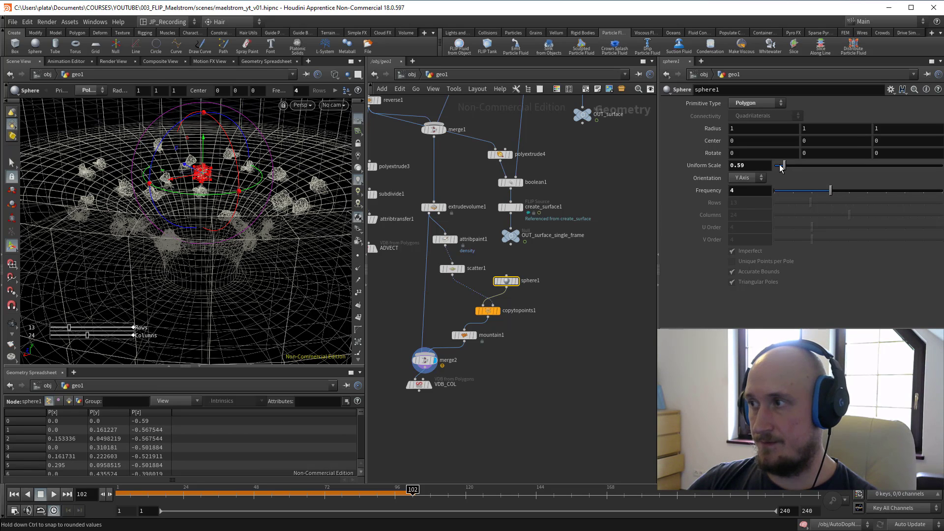
left_click_drag(782, 168, 781, 169)
scroll(535, 385, "down", 3)
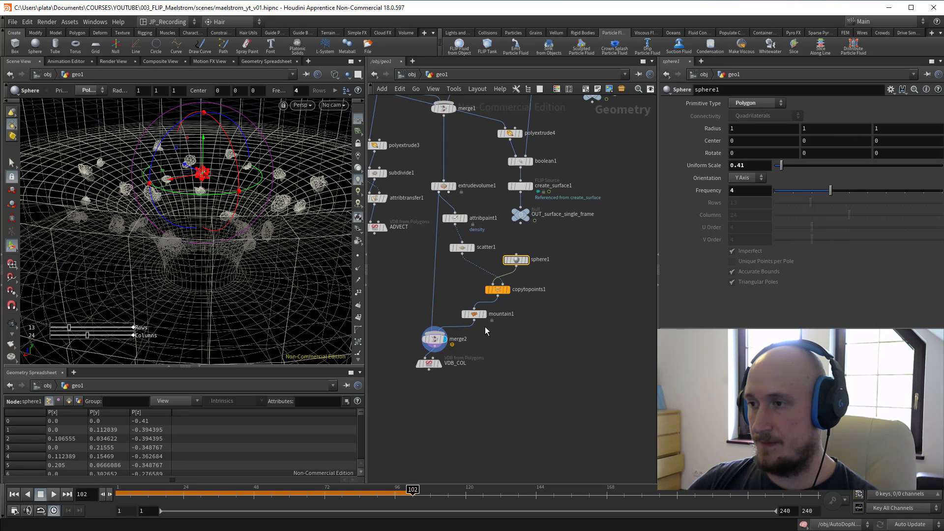
Review the FLIP particle playback in AutoDopNetwork, rewind to frame 1 and restore the multi-pane layout
left_click(453, 379)
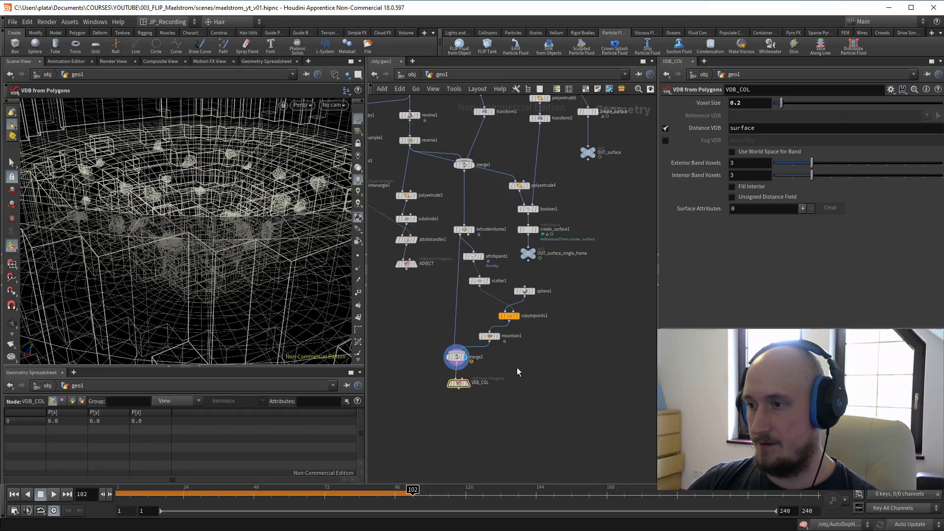
key("u")
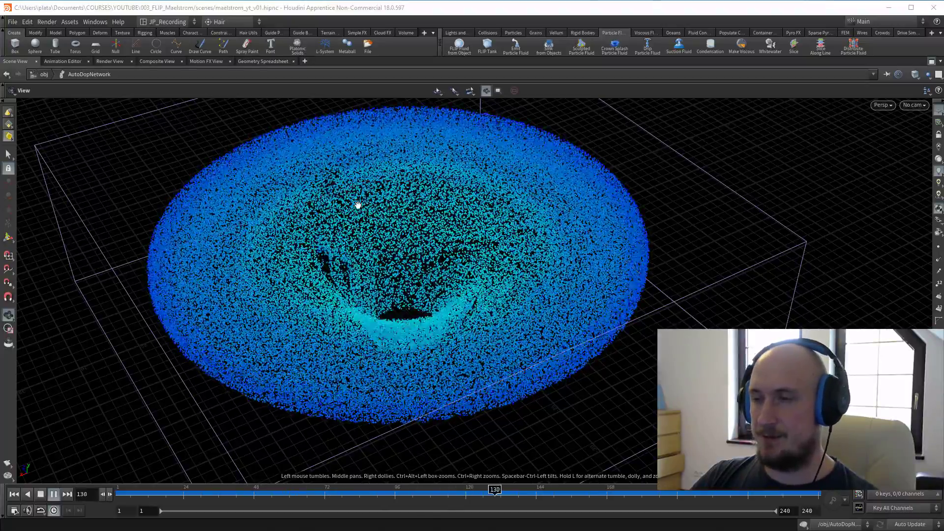
mouse_move(440, 245)
left_mouse_down()
mouse_move(451, 250)
mouse_move(367, 266)
mouse_move(418, 276)
mouse_move(388, 300)
mouse_move(445, 280)
mouse_move(441, 368)
mouse_move(448, 346)
mouse_move(415, 227)
mouse_move(394, 270)
mouse_move(452, 223)
mouse_move(454, 242)
left_mouse_up()
left_click(13, 494)
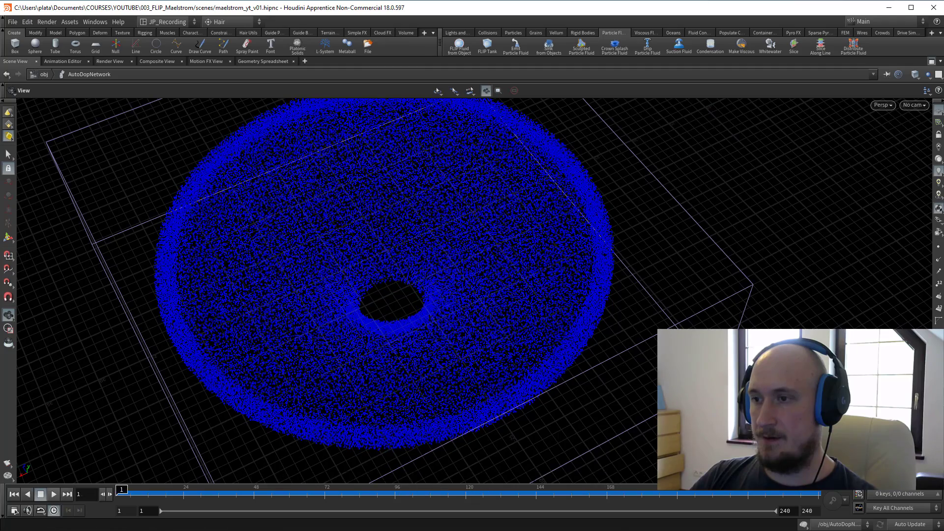
left_click(930, 62)
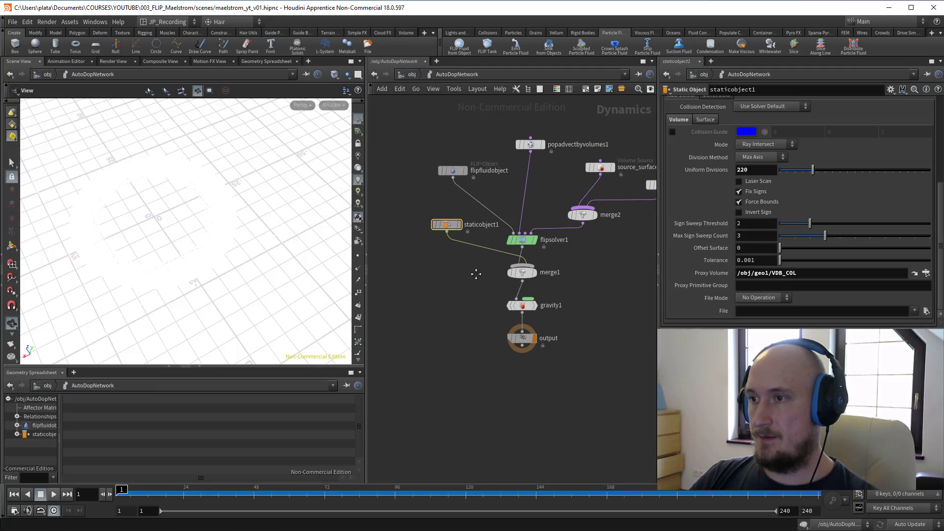
Go to geo1 and examine the flow vectors on pointwrangle1 and attribtransfer1 up close
key("u")
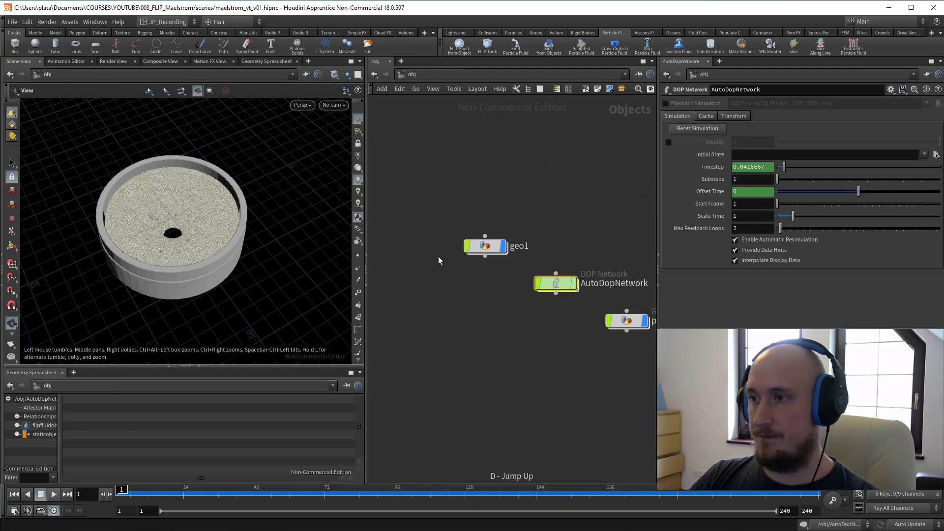
left_click(485, 246)
key("a")
middle_click_drag(459, 270, 519, 265)
left_click(441, 177)
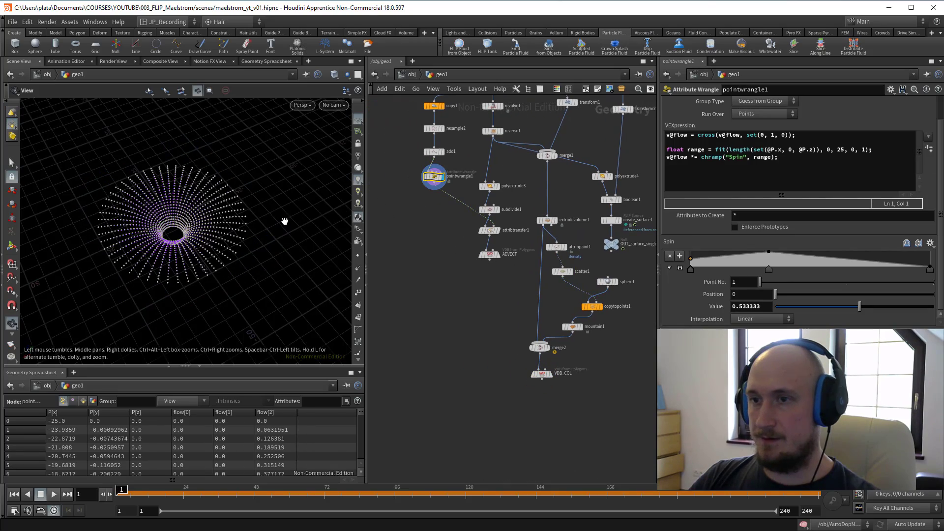
scroll(285, 221, "up", 5)
left_click_drag(270, 202, 224, 214)
left_click(489, 231)
left_click(490, 235)
scroll(224, 231, "up", 2)
key("w")
scroll(526, 215, "up", 2)
mouse_move(494, 216)
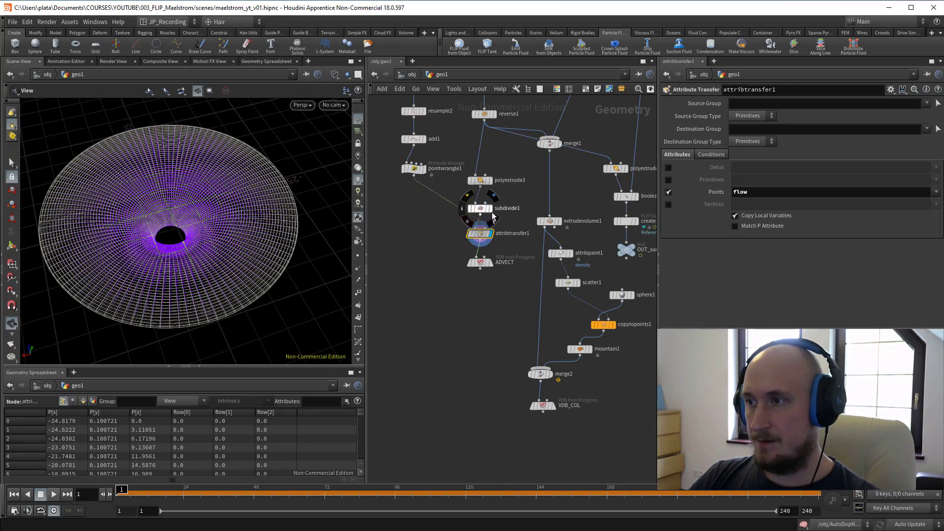
Move attribtransfer1 aside, feed reverse1 directly into its first input, and delete subdivide1
left_click_drag(480, 235, 429, 222)
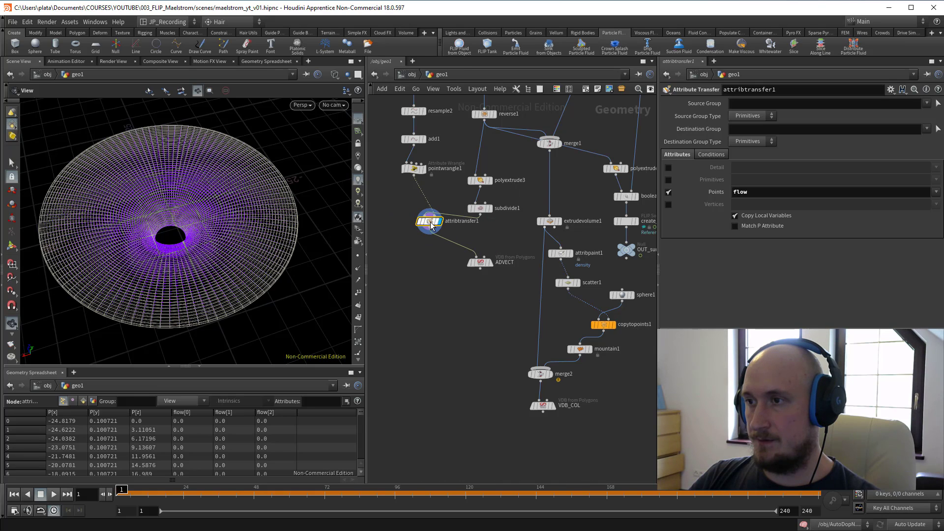
left_click(433, 216)
left_click(485, 120)
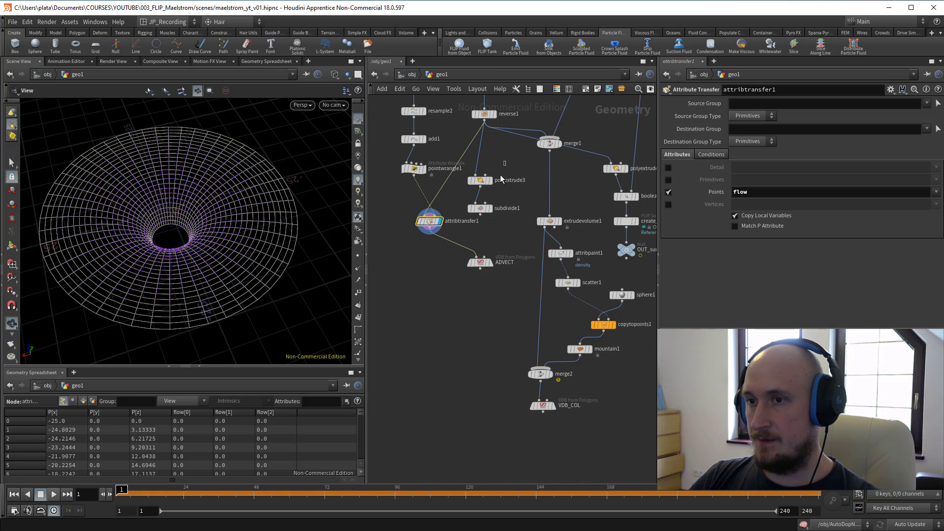
left_click_drag(501, 180, 432, 256)
key("Delete")
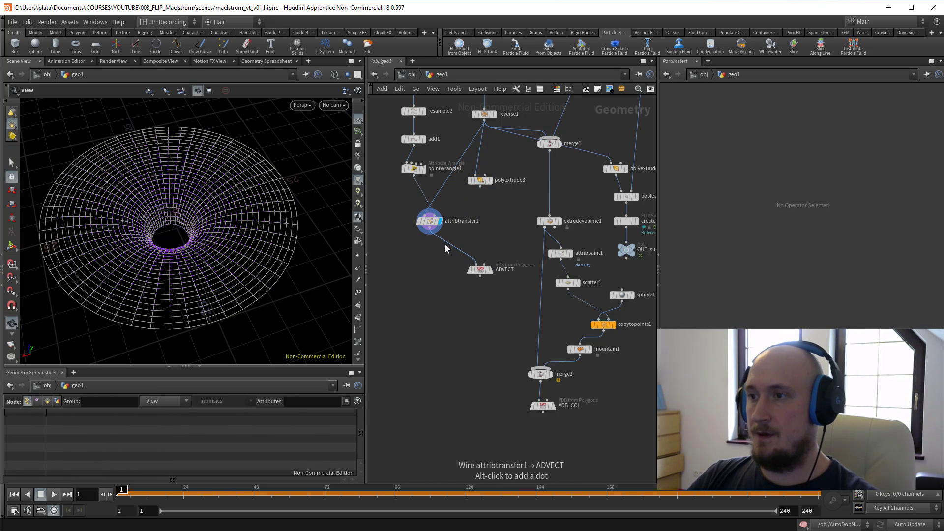
Insert a Remesh node between attribtransfer1 and ADVECT and display its result
key("Tab")
mouse_move(472, 182)
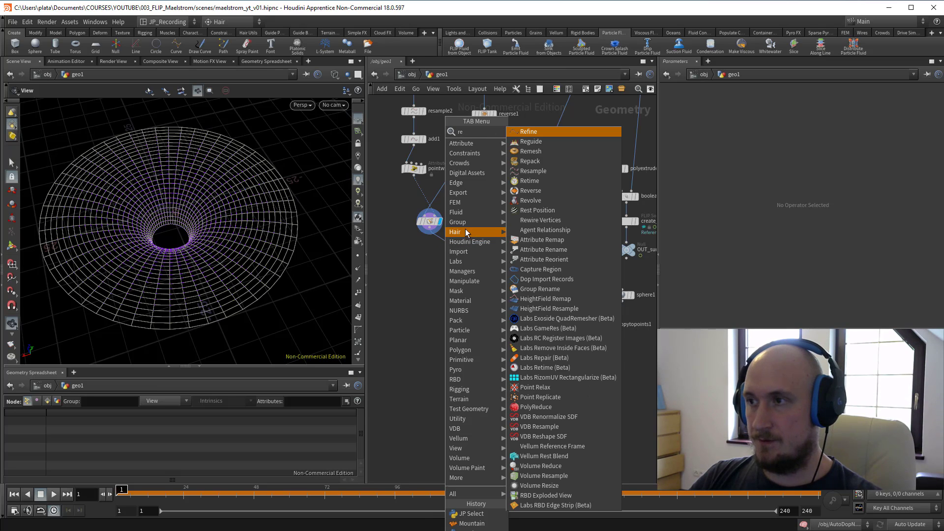
left_click(542, 152)
left_click(439, 246)
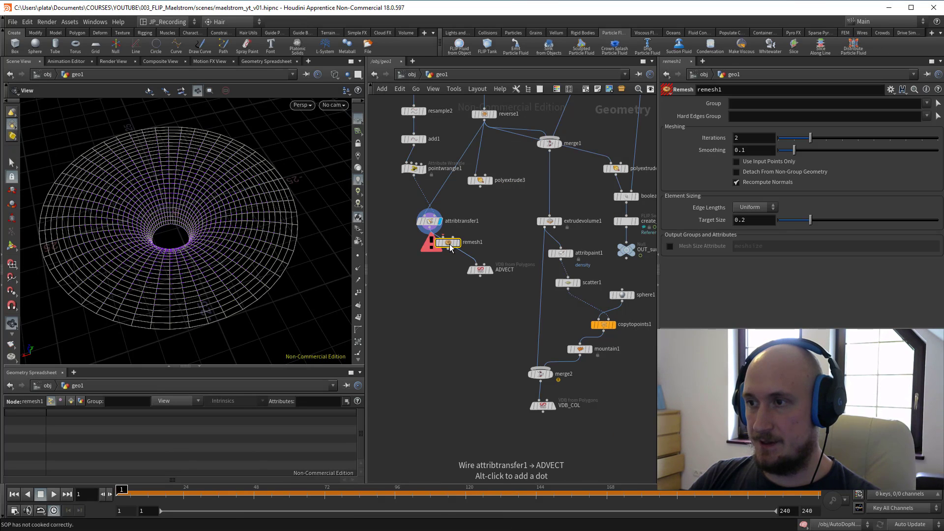
left_click_drag(438, 248, 425, 249)
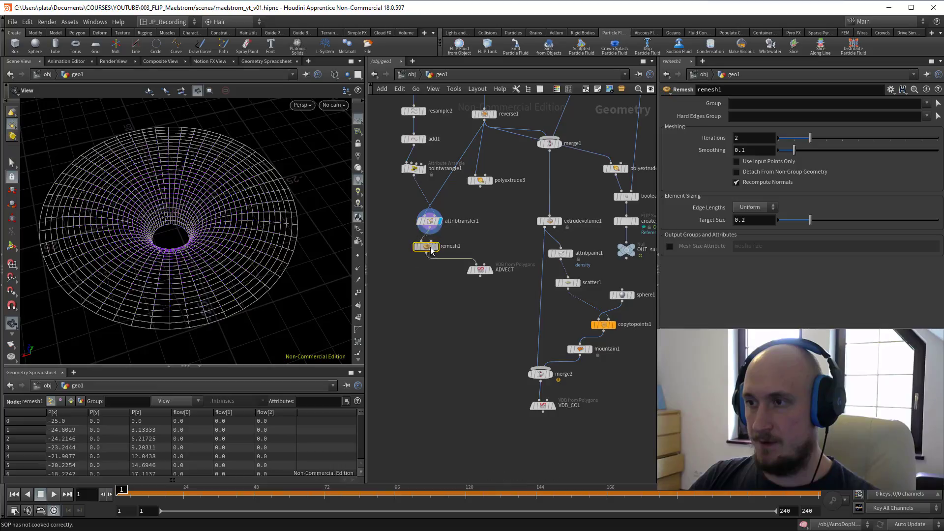
left_click(435, 246)
scroll(282, 262, "up", 10)
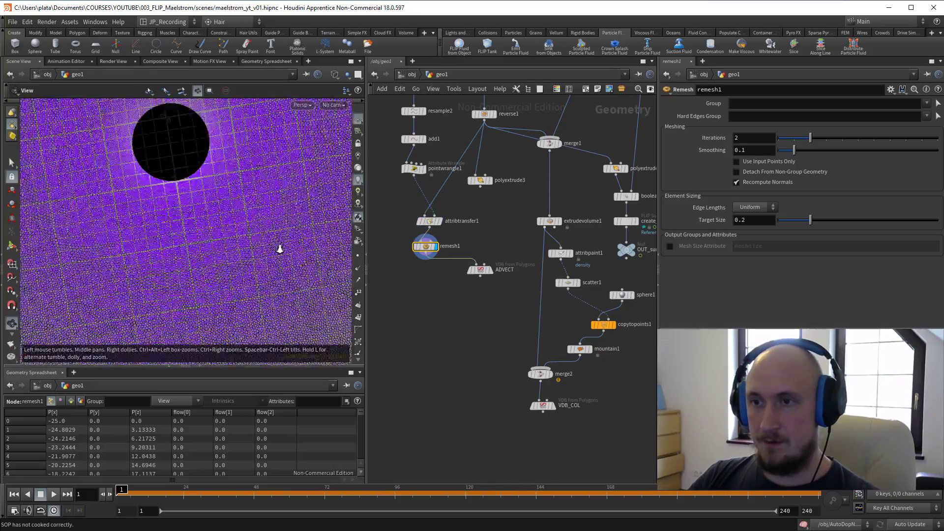
mouse_move(193, 224)
left_mouse_down()
mouse_move(306, 204)
mouse_move(333, 225)
mouse_move(158, 226)
mouse_move(183, 231)
left_mouse_up()
Insert an Add node between remesh1 and ADVECT and enable Delete Geometry But Keep the Points
key("Tab")
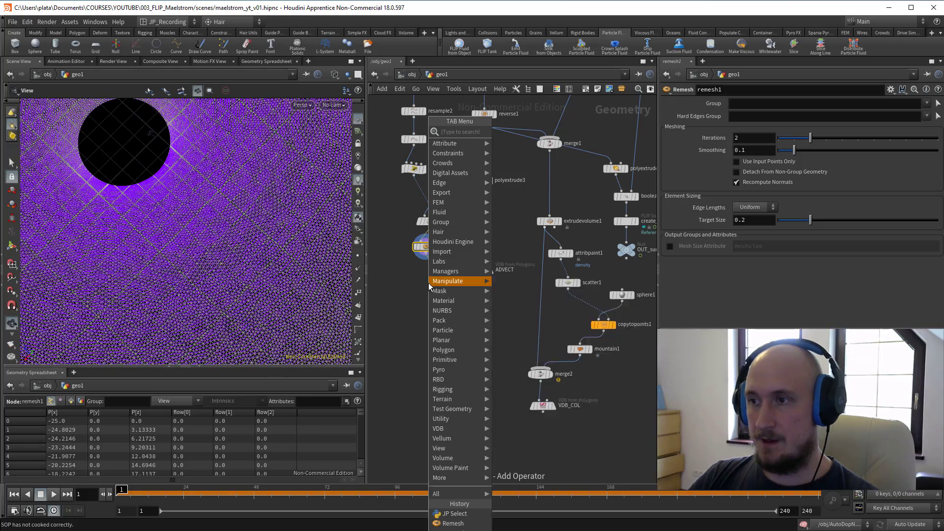
type("ad")
left_click(530, 134)
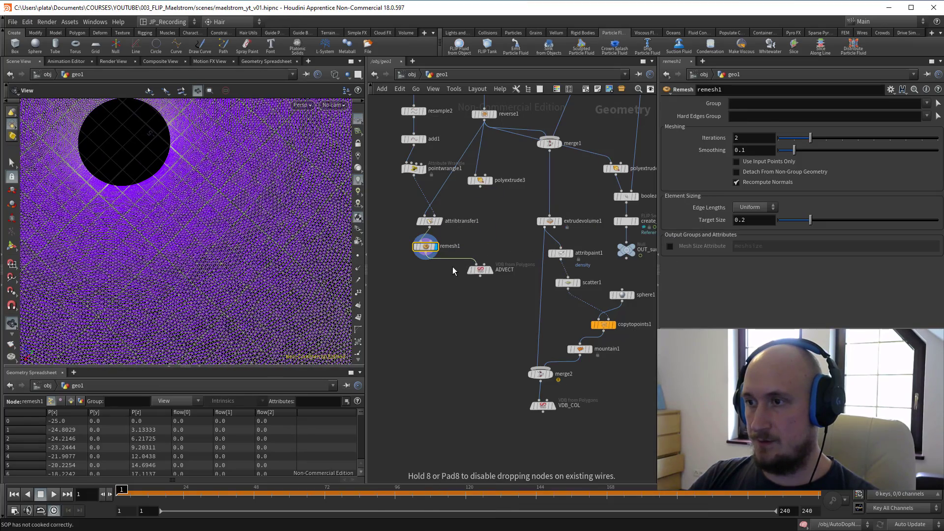
left_click(427, 278)
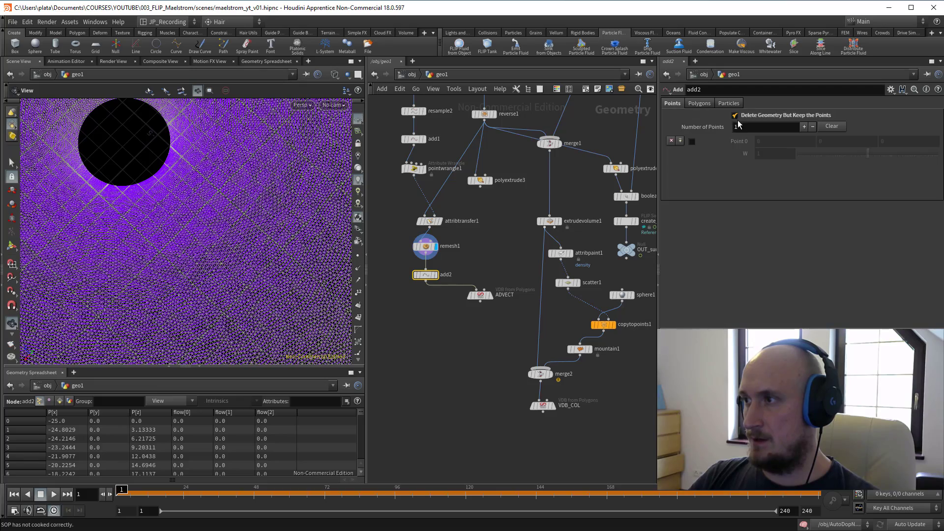
Display the result of add2 and reduce the viewport's point size for particles to inspect the flow vectors
left_click(434, 276)
left_click_drag(217, 209, 260, 209)
key("d")
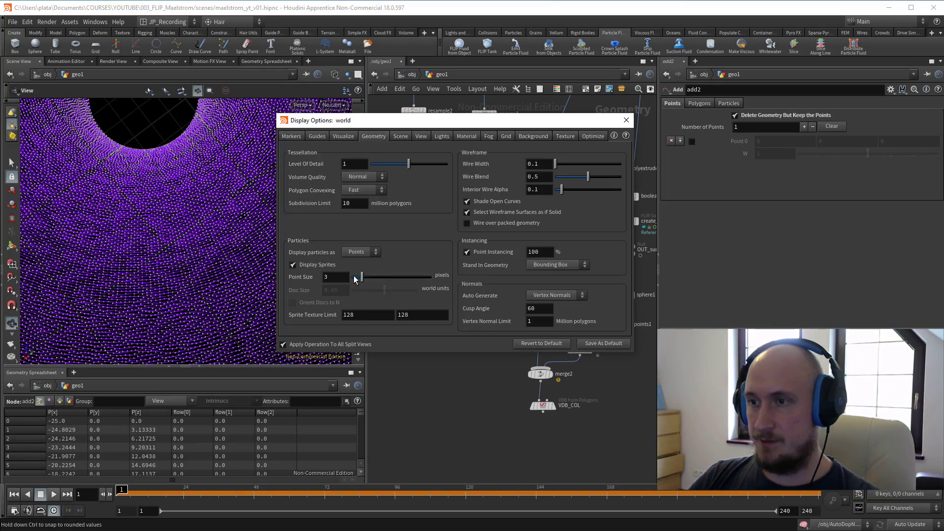
left_click_drag(356, 278, 351, 277)
left_click(626, 121)
left_click_drag(255, 192, 290, 221)
Insert a Point VOP node between add2 and ADVECT
key("Tab")
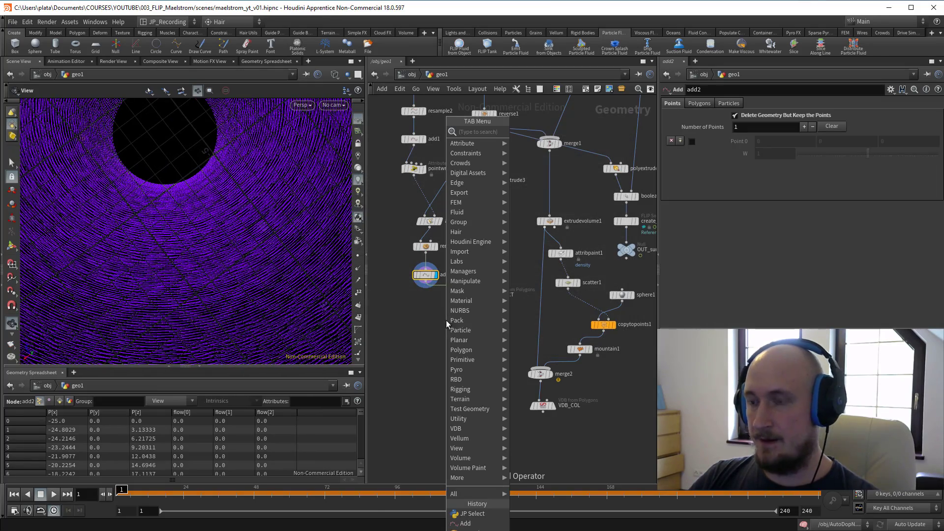
type("vop")
key("Down")
key("Down")
key("Down")
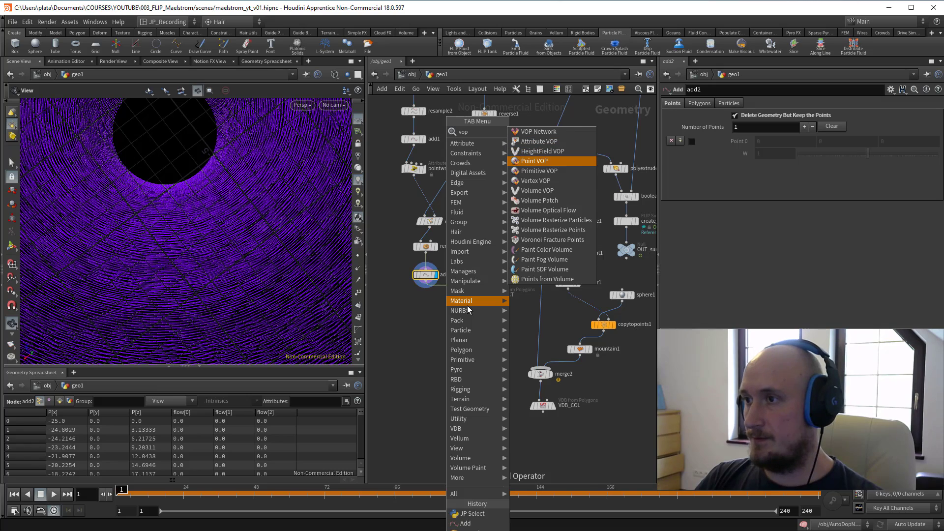
key("Return")
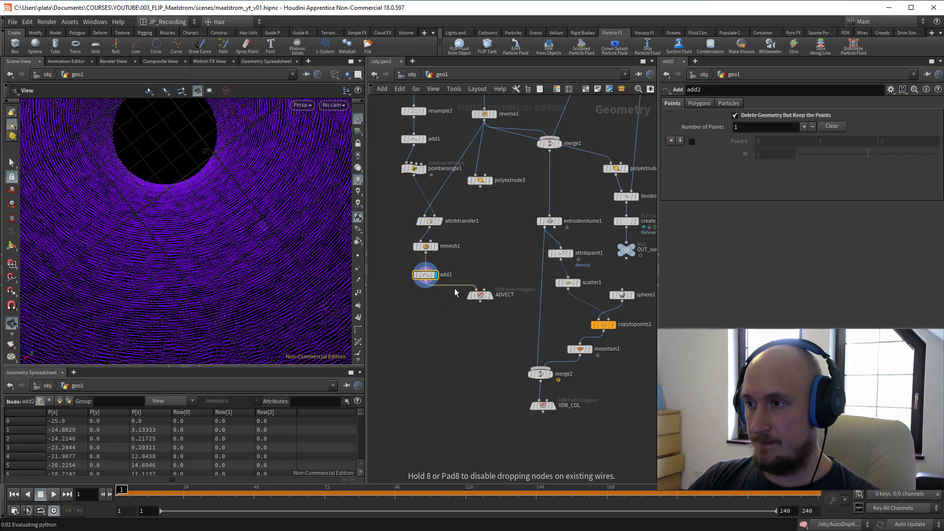
left_click(456, 293)
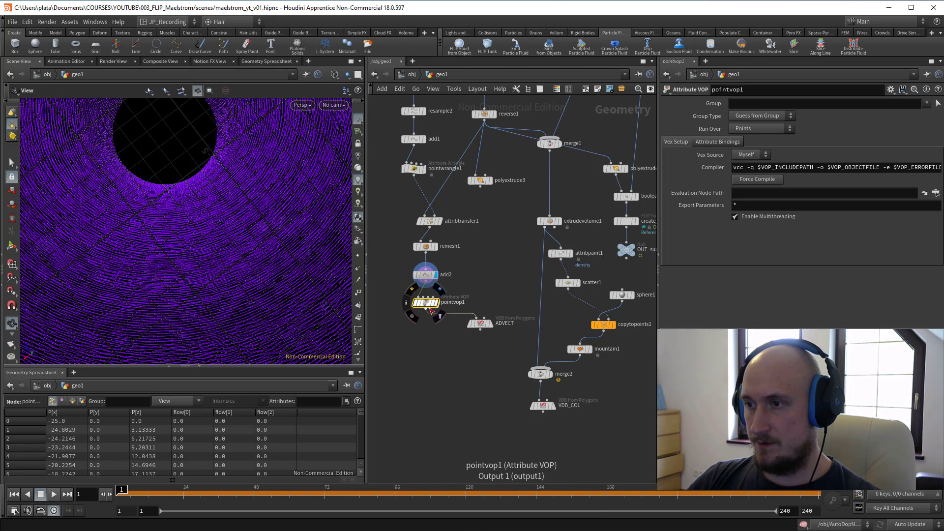
Go inside pointvop1 and add an Anti-Aliased Noise node fed by the global position output
key("a")
left_click_drag(549, 180, 588, 234)
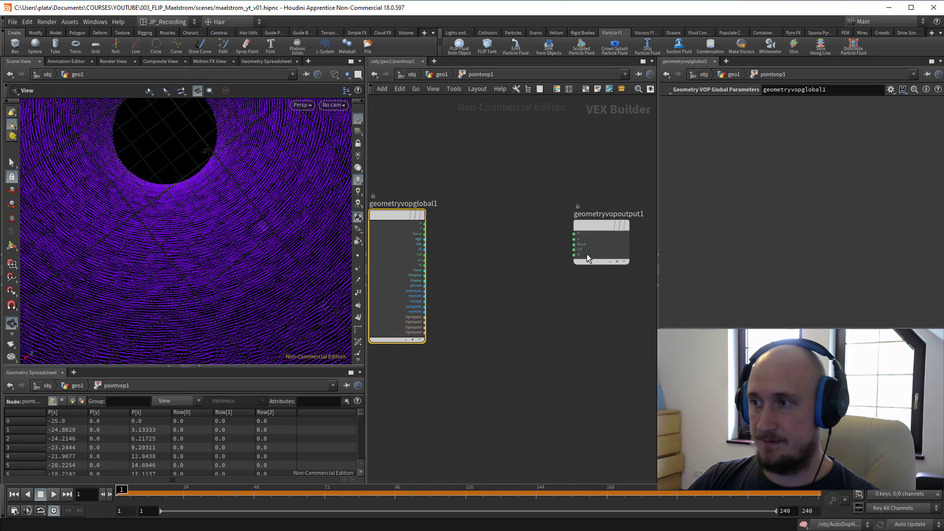
key("Tab")
type("aa")
key("Down")
key("Down")
key("Down")
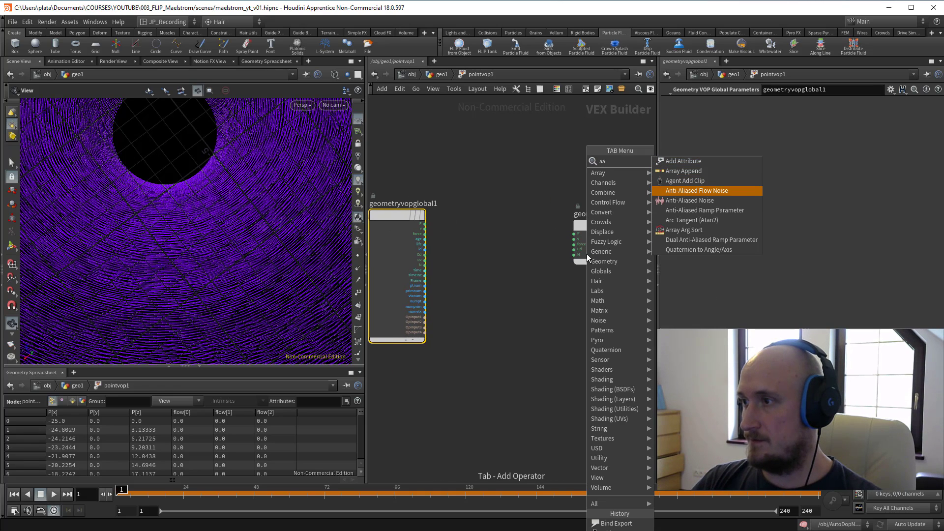
key("Escape")
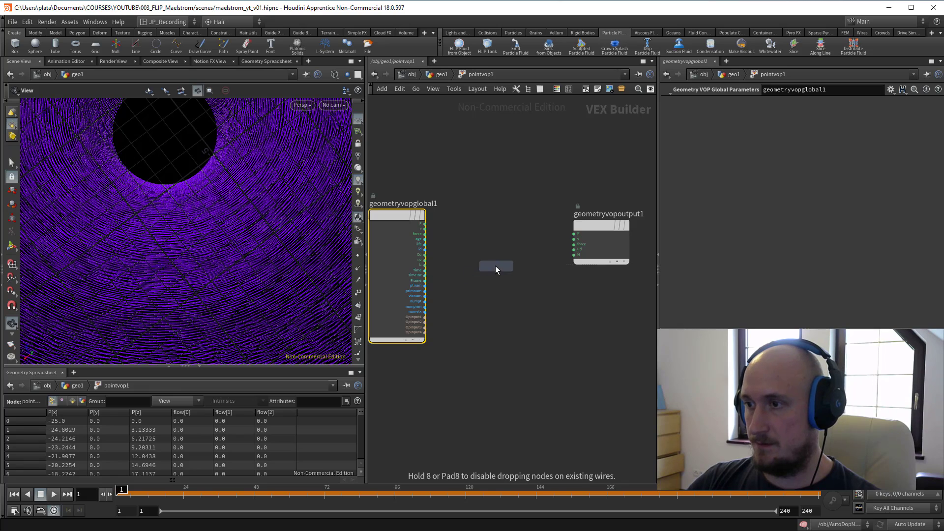
left_click(494, 265)
Add a Bind node below aanoise1 named flow with type 3 Floats (vector)
key("Tab")
mouse_move(531, 409)
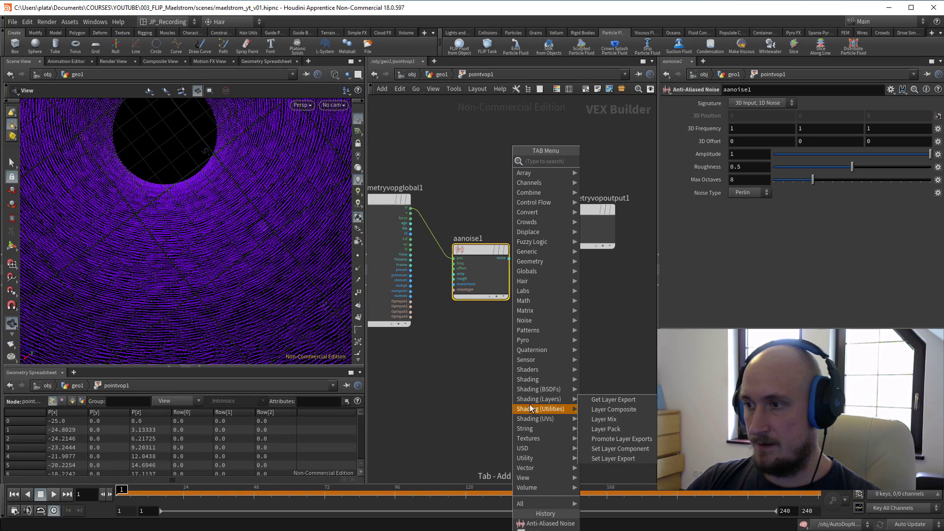
type("bind")
key("Return")
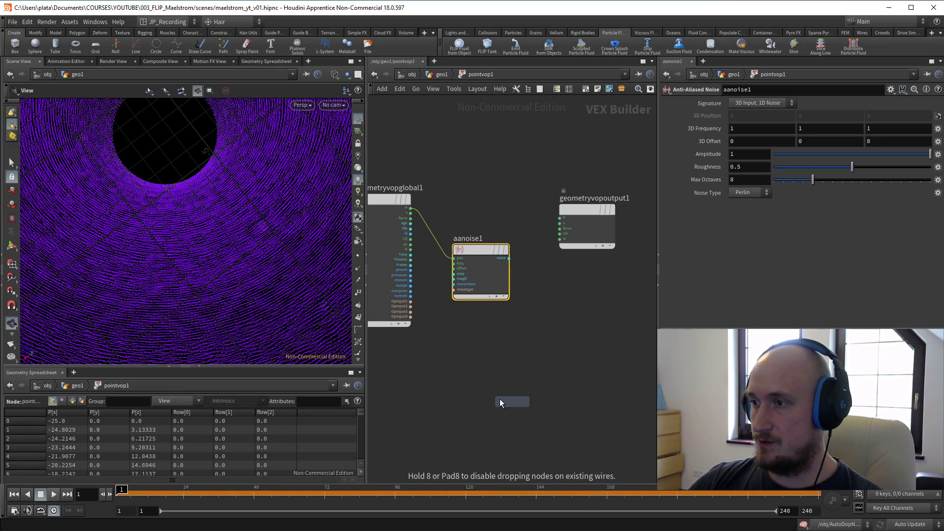
left_click(469, 345)
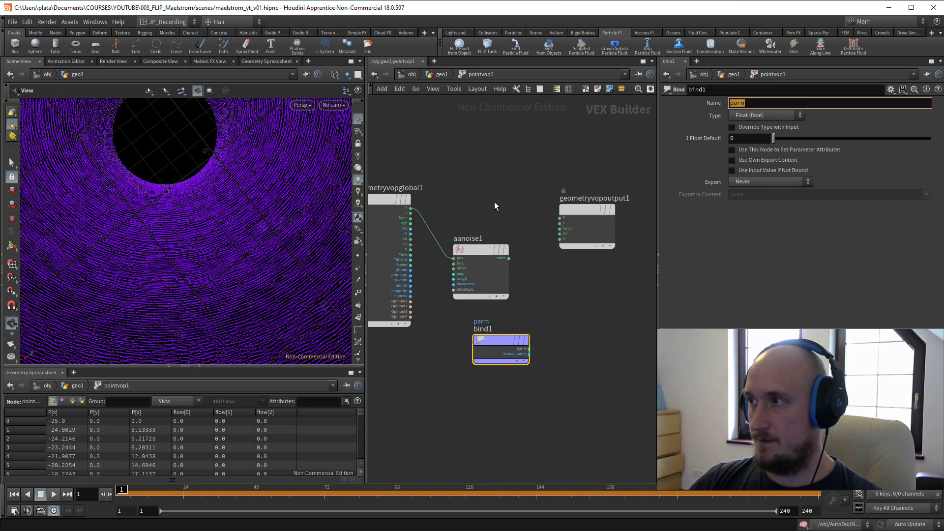
type("flow")
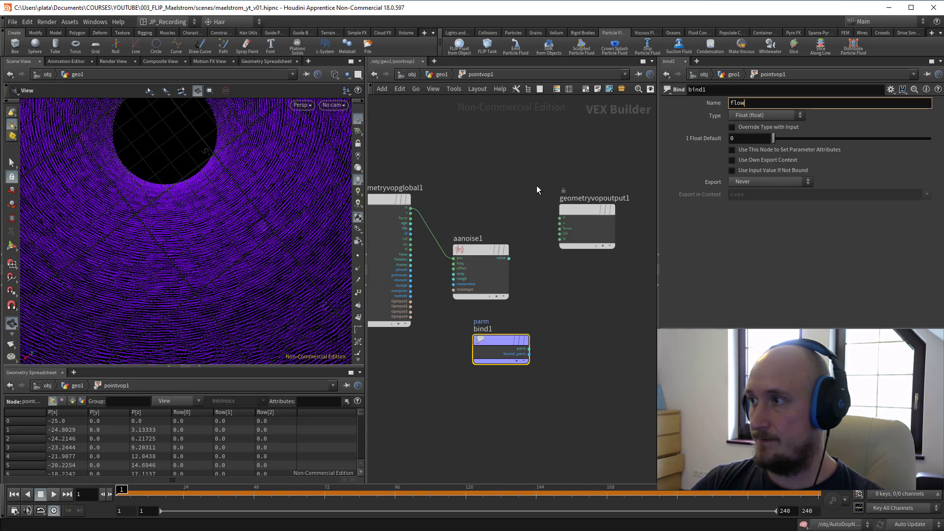
left_click(749, 117)
left_click(770, 186)
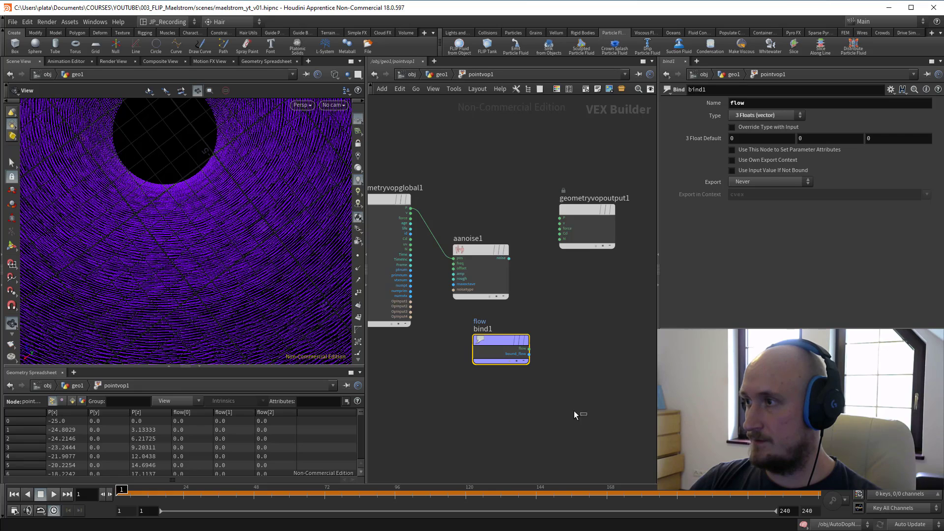
Add a Bind Export node named flow with type 3 Floats (vector) and space the two bind nodes apart
middle_click_drag(557, 349, 534, 350)
key("Tab")
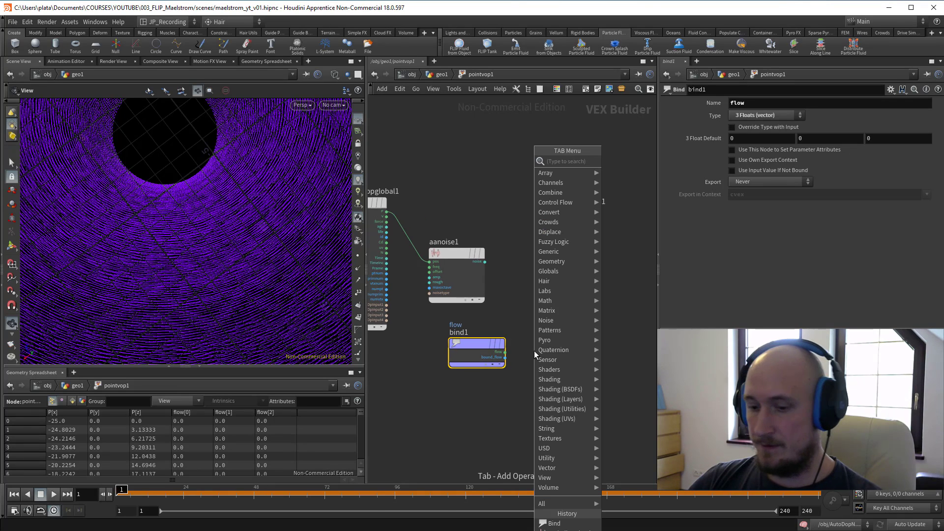
type("bind")
key("Return")
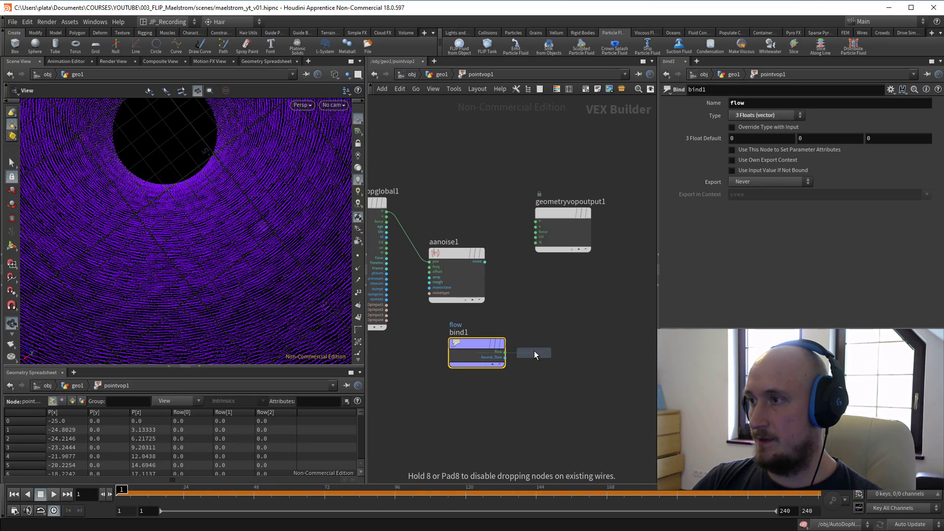
left_click(613, 332)
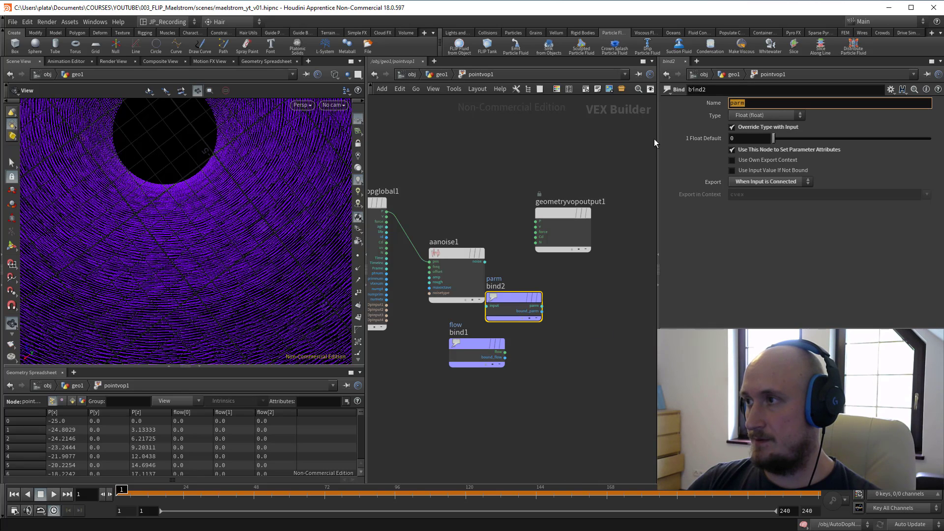
type("flow")
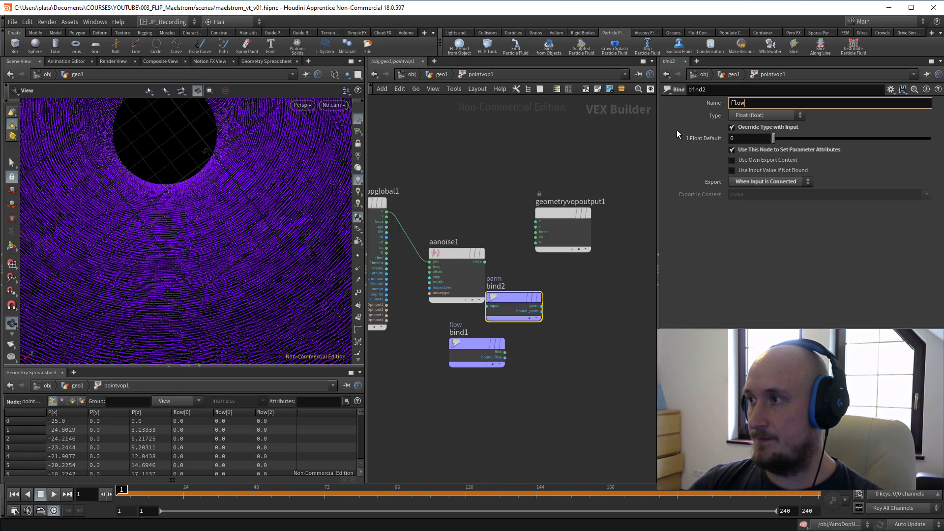
left_click(759, 116)
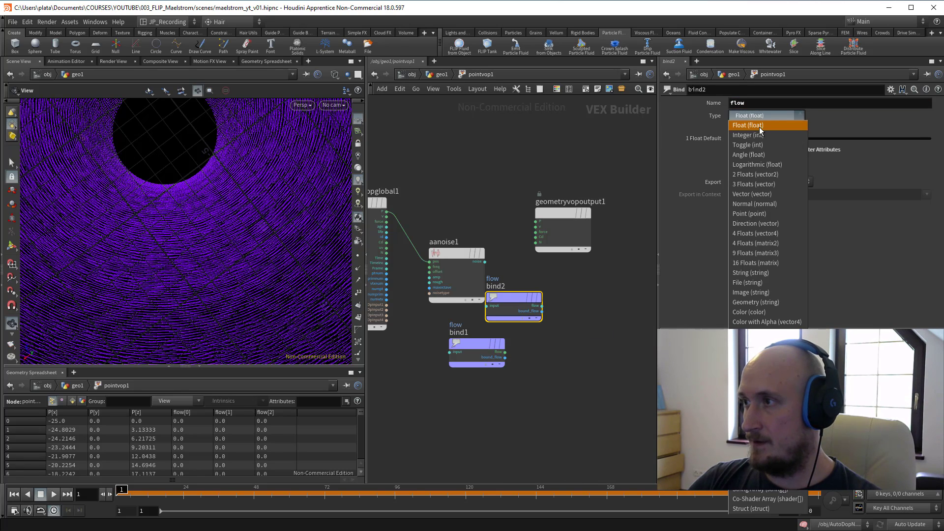
left_click(755, 185)
left_click_drag(511, 297, 582, 308)
left_click_drag(472, 343, 403, 357)
middle_click_drag(399, 335, 384, 316)
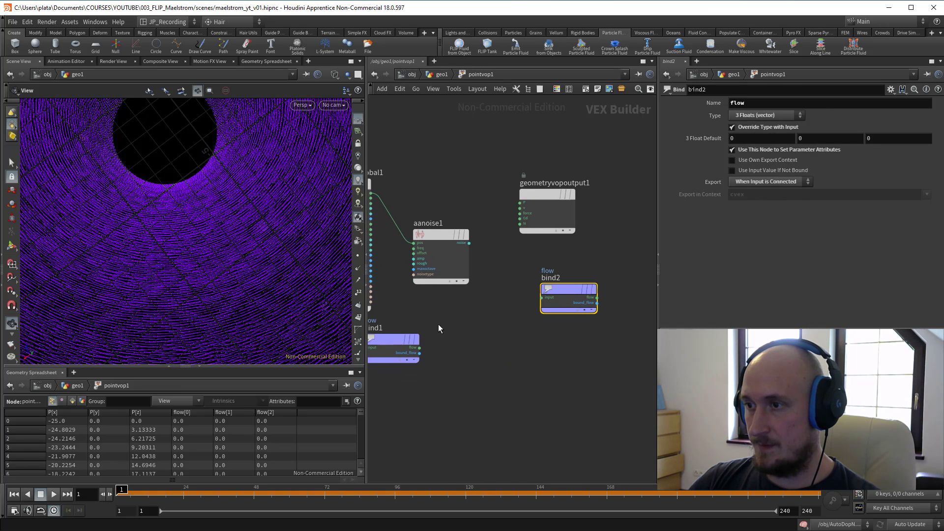
key("Tab")
type("ad")
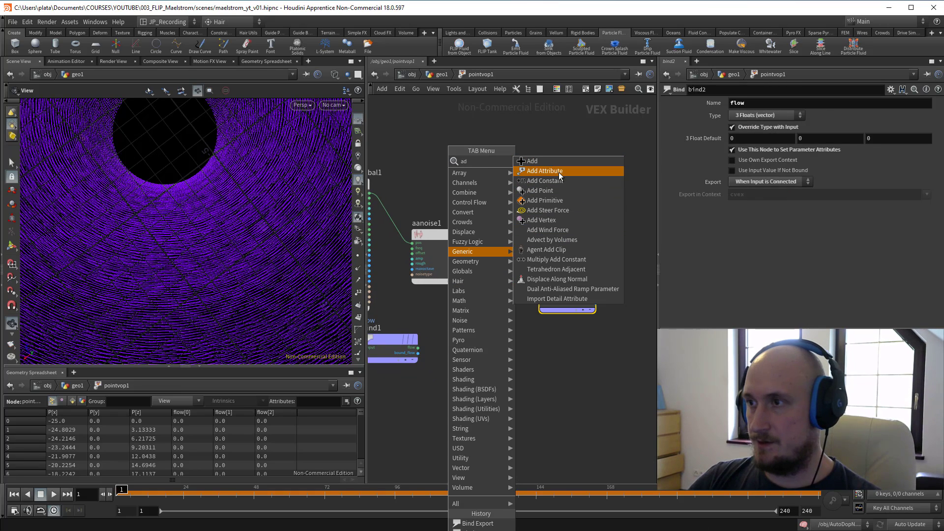
left_click(553, 162)
left_click_drag(383, 342, 412, 370)
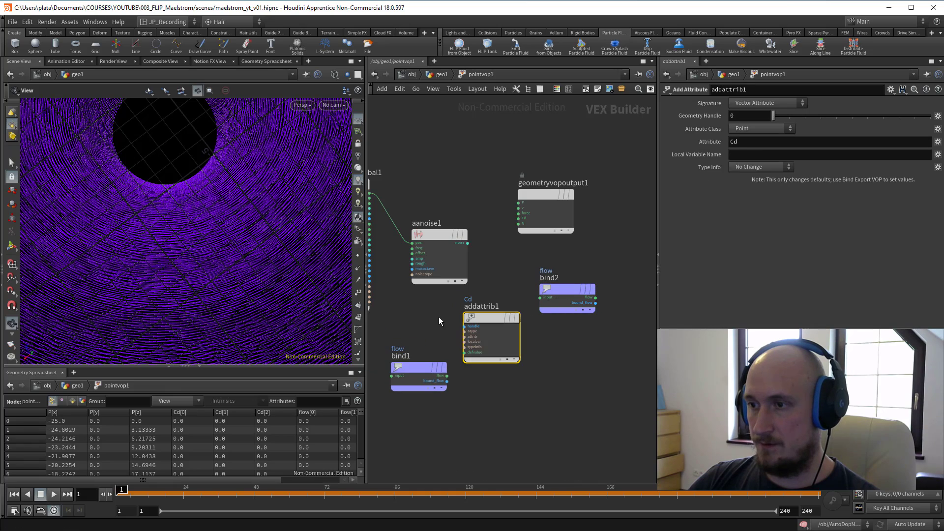
Set the signature of aanoise1 to 3D Input, 3D Noise
left_click(463, 231)
left_click(758, 123)
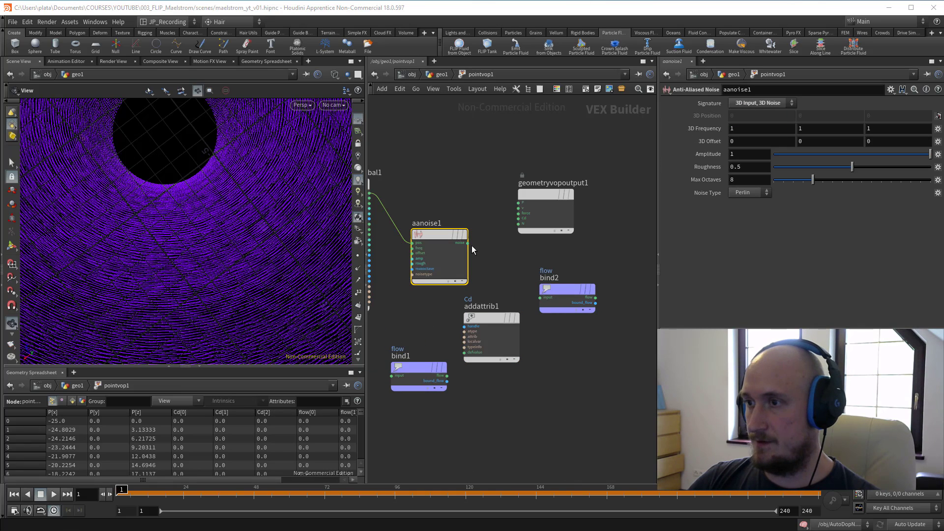
left_click_drag(468, 243, 476, 298)
key("Escape")
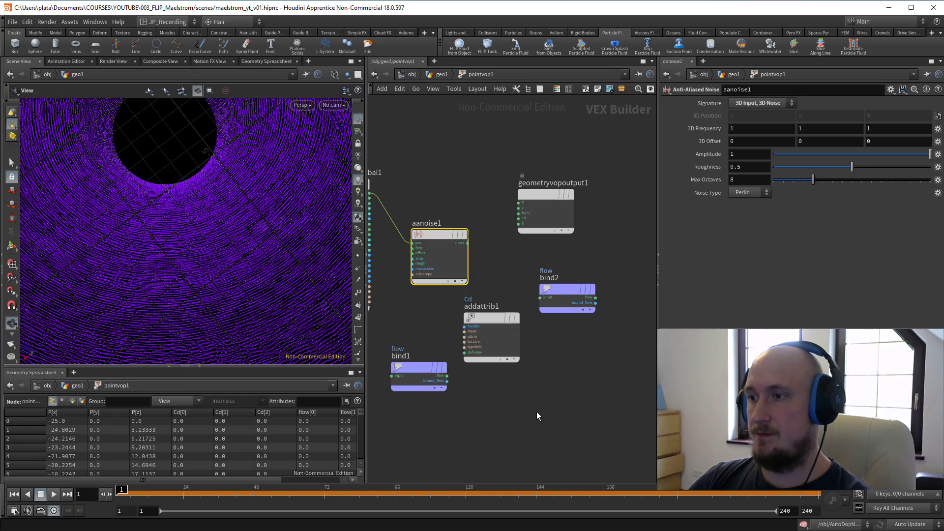
Delete the Add Attribute node and place an Add node in front of bind2
left_click(483, 325)
key("Delete")
key("Tab")
type("add")
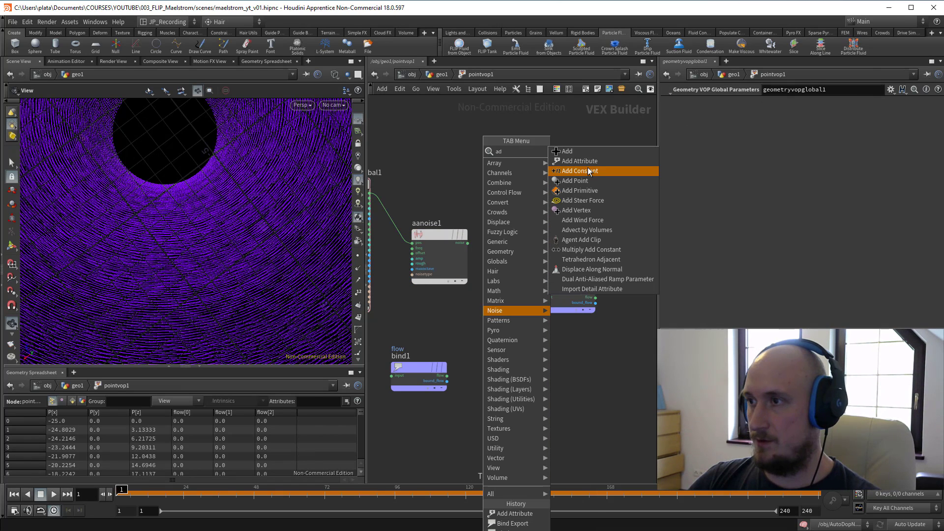
left_click(579, 151)
left_click(501, 297)
Wire aanoise1's noise and bind1's flow into add1, connect its sum to bind2, and return to geo1
left_click_drag(467, 243, 479, 307)
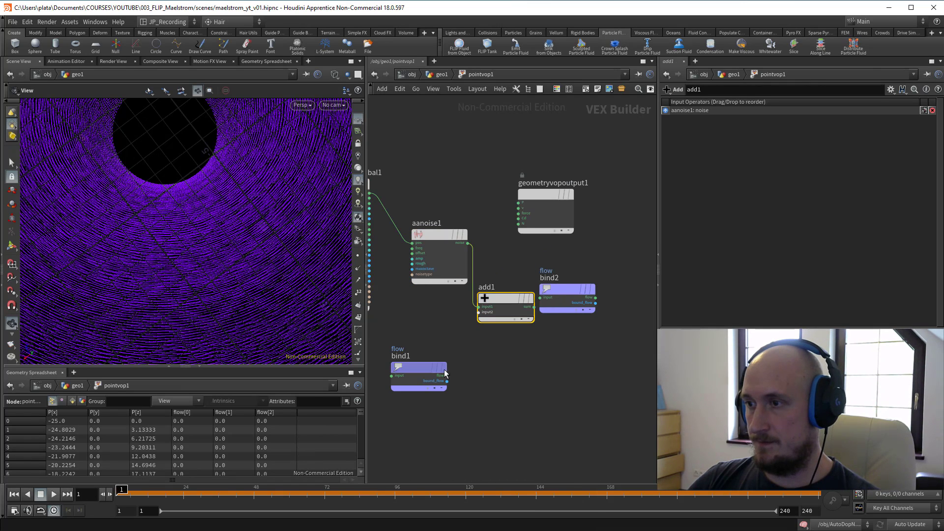
left_click_drag(446, 376, 479, 313)
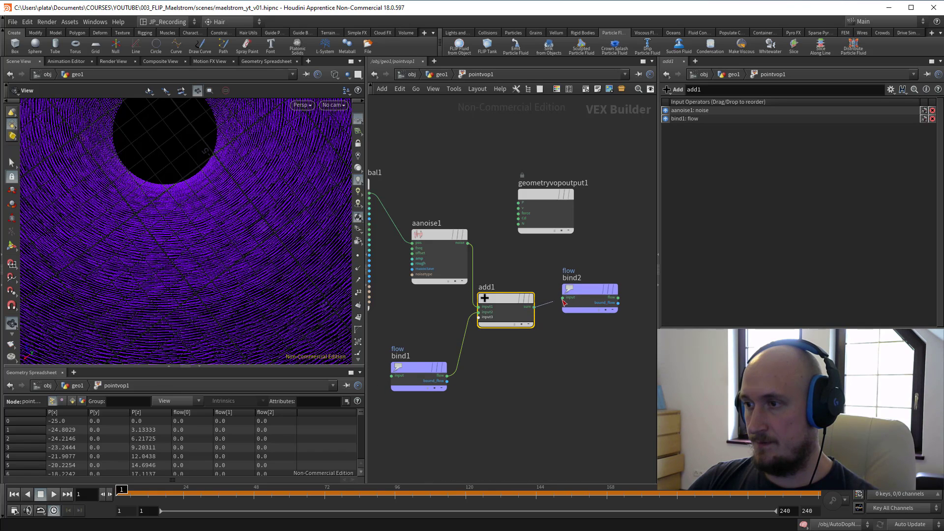
left_click_drag(565, 302, 563, 297)
key("u")
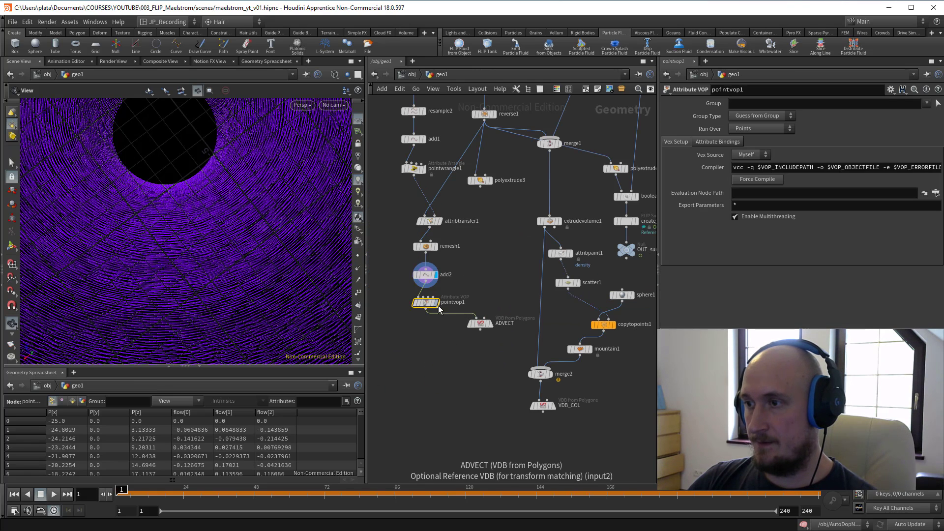
Back inside pointvop1, set aanoise1's amplitude to 3 and its 3D frequency to 0.73 on all axes
key("a")
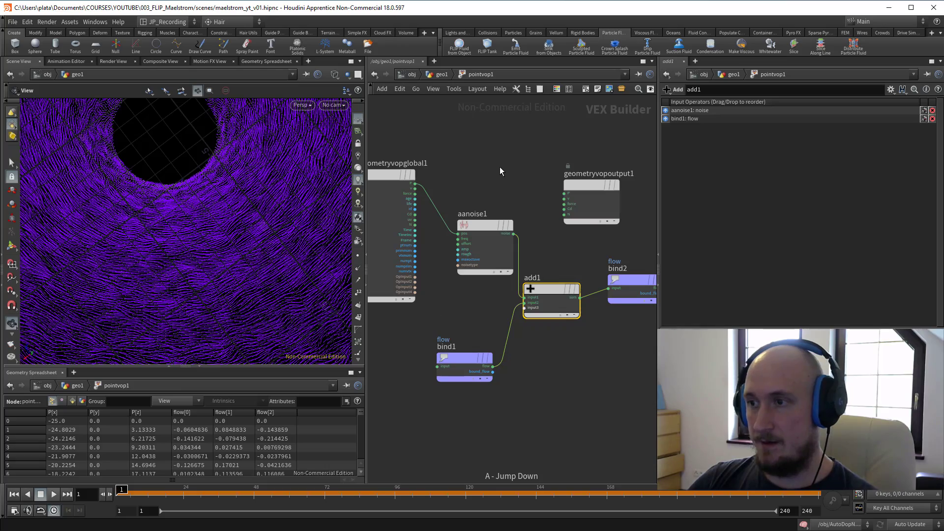
key("Up")
middle_click_drag(742, 154, 831, 157)
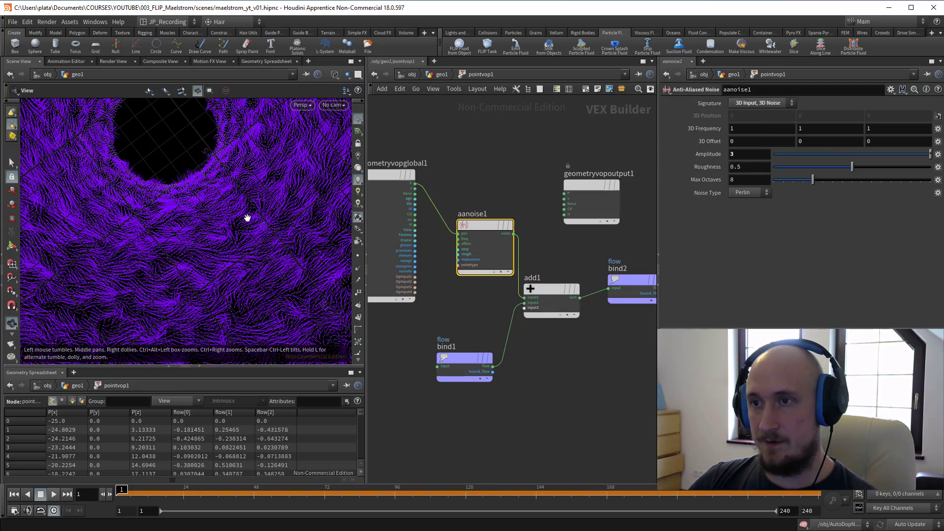
left_click_drag(272, 196, 241, 246)
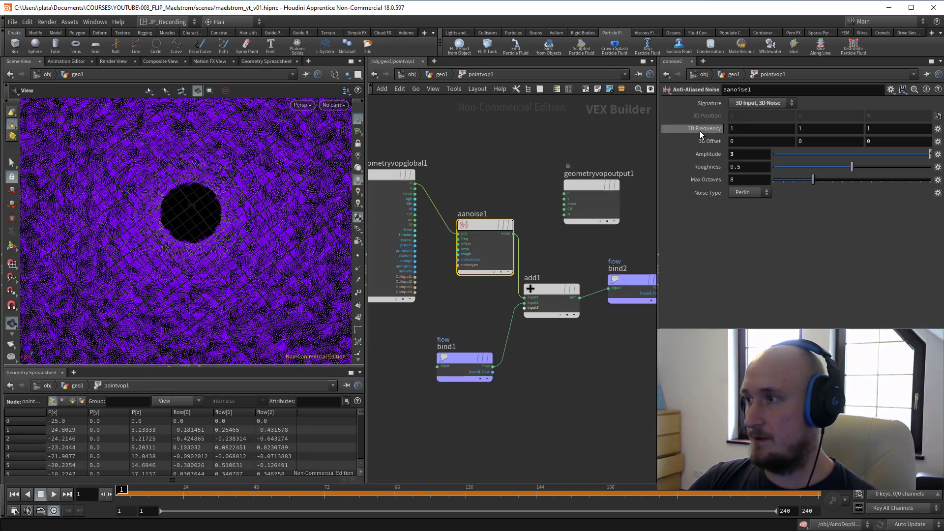
middle_click_drag(700, 133, 561, 158)
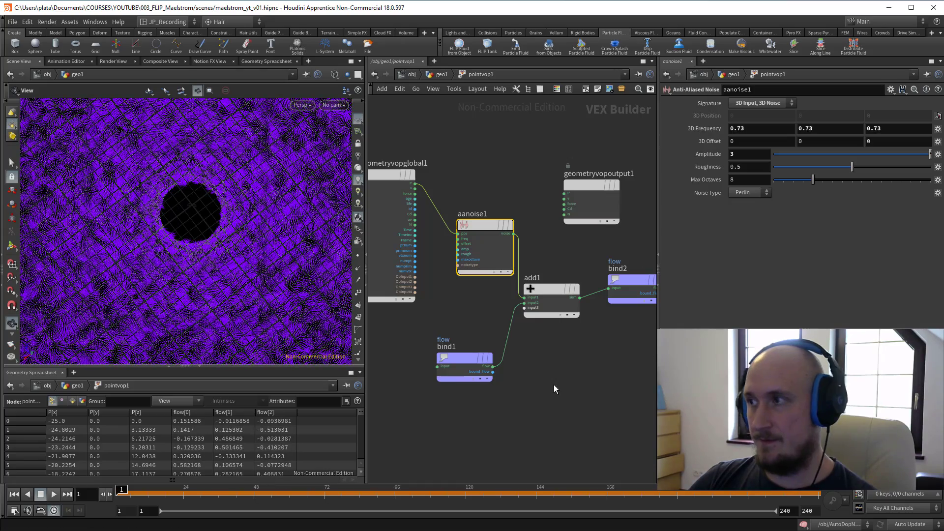
scroll(211, 212, "down", 5)
Return to geo1, bypass add2, and insert polyextrude3 between pointvop1 and ADVECT
key("d")
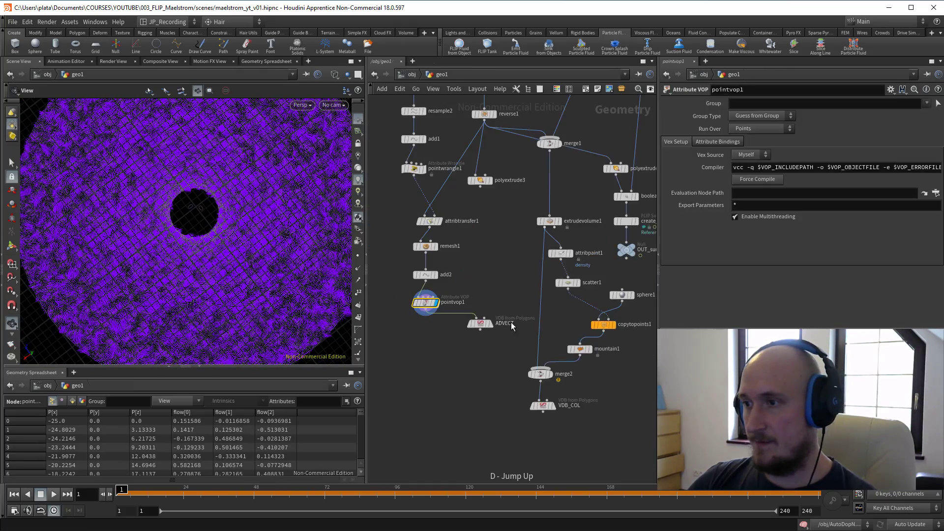
scroll(449, 294, "up", 2)
left_click_drag(481, 251, 432, 280)
key("b")
left_click_drag(486, 157, 456, 333)
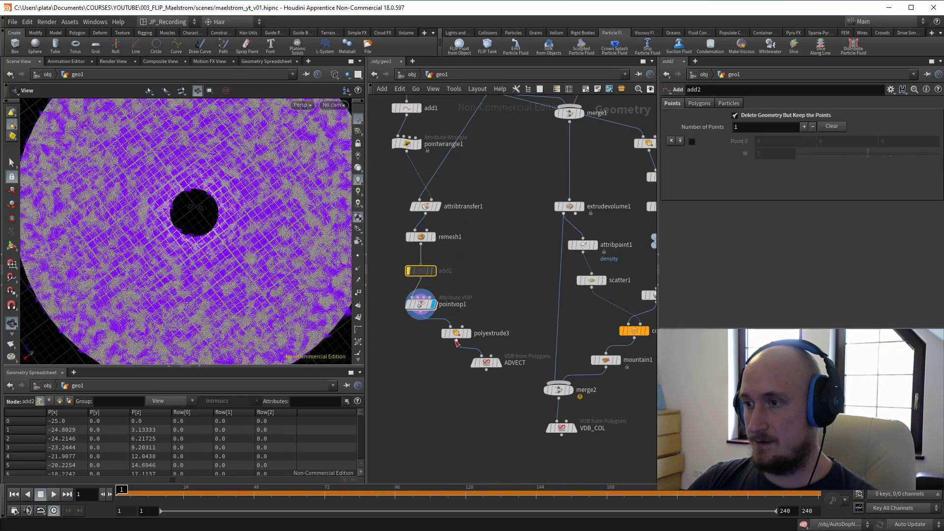
Display the result of polyextrude3 and hide the flow vectors to inspect the extruded funnel surface
left_click(468, 333)
left_click_drag(268, 192, 266, 231)
scroll(265, 231, "down", 3)
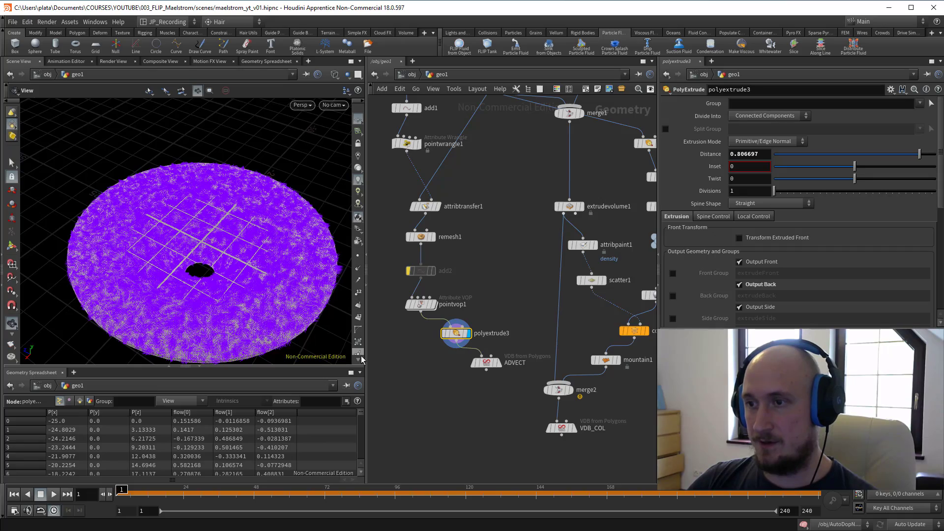
scroll(236, 259, "up", 5)
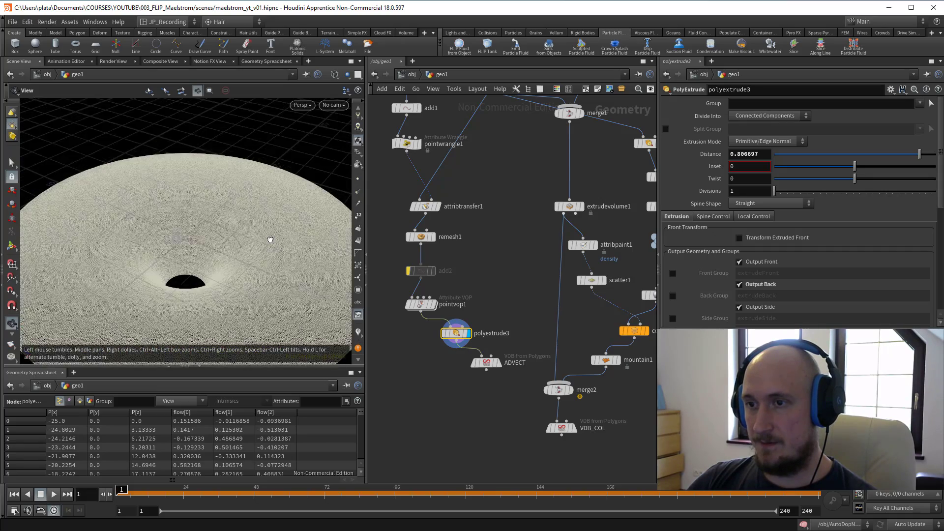
Review the 100-frame flipbook of the AutoDopNetwork simulation in MPlay, keeping its window clear of the viewport
left_click_drag(270, 239, 295, 274)
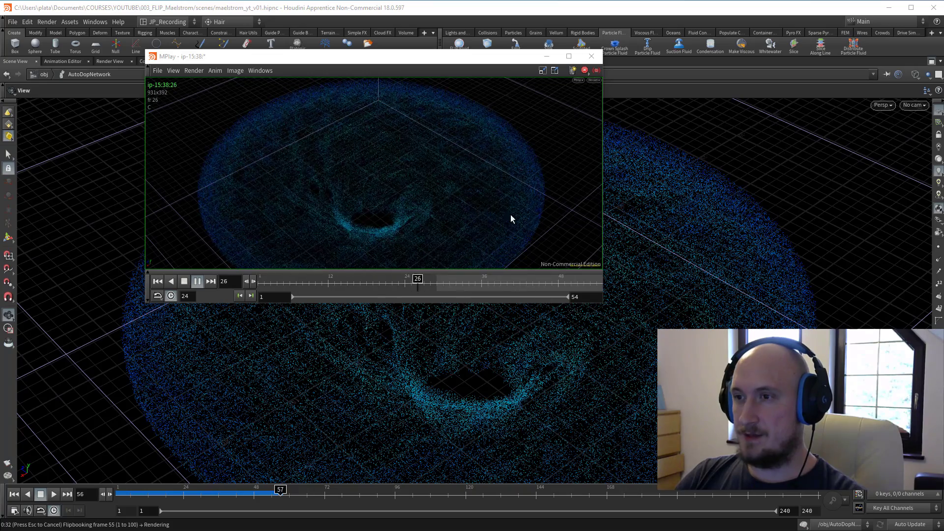
left_click_drag(433, 57, 448, 65)
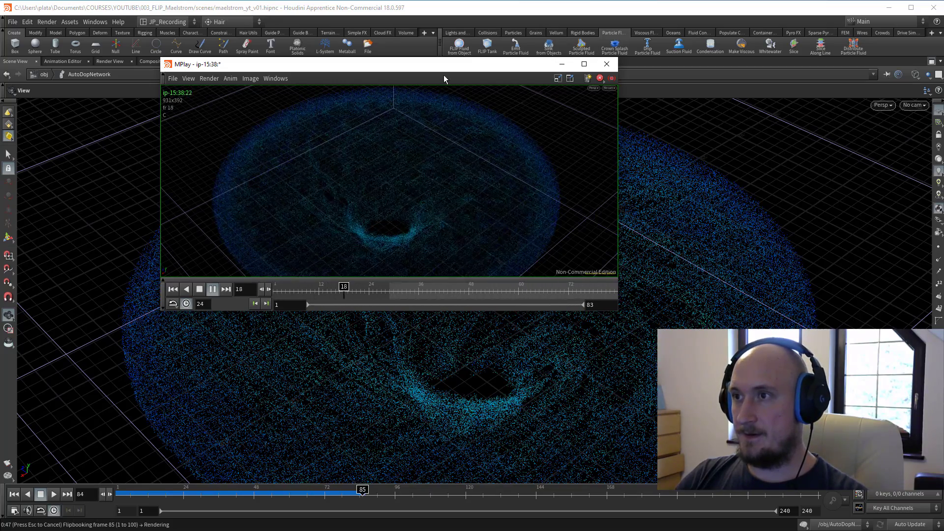
left_click_drag(443, 64, 342, 70)
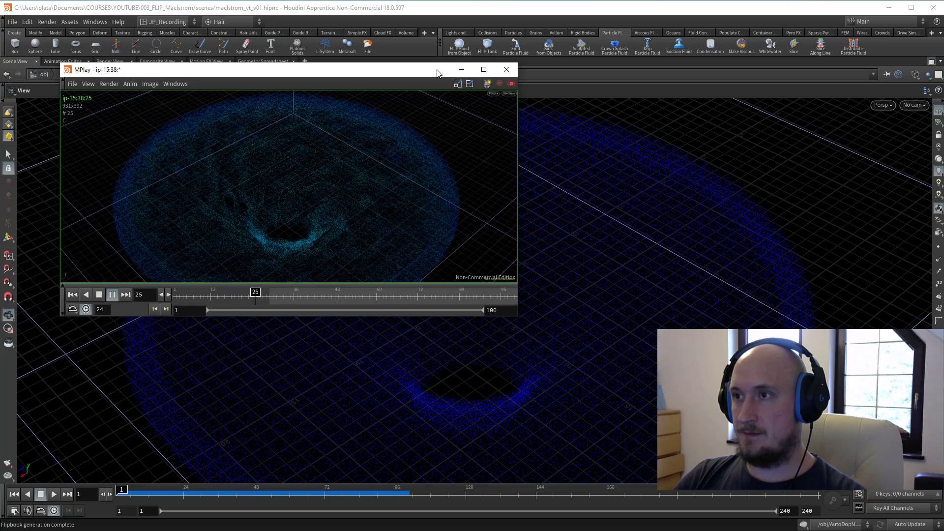
left_click(507, 69)
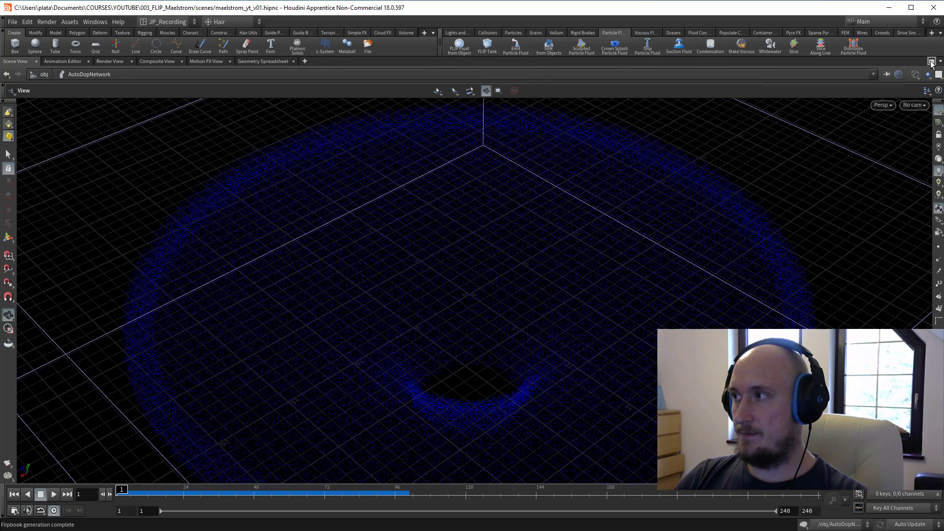
Add a Gas Vortex Confinement node to flipsolver1's third input and set its confinement scale to 10
left_click(931, 60)
key("Tab")
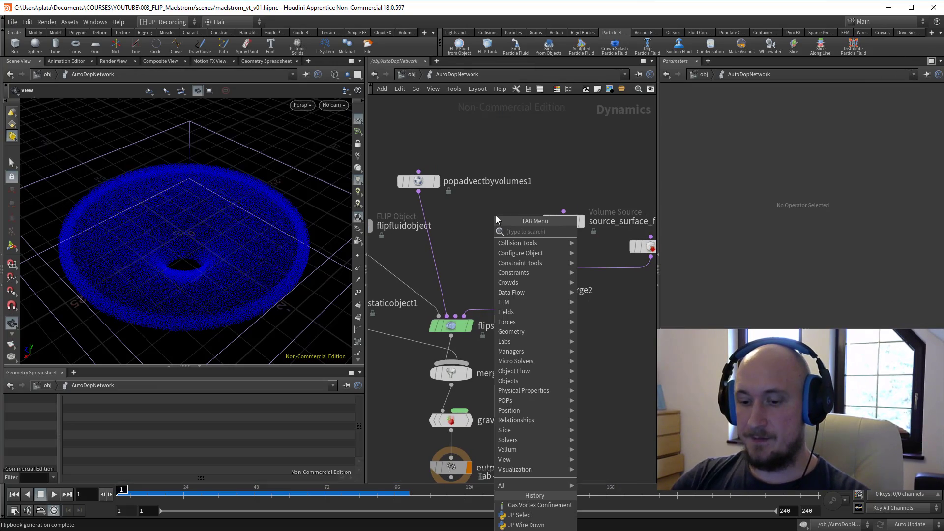
type("vort")
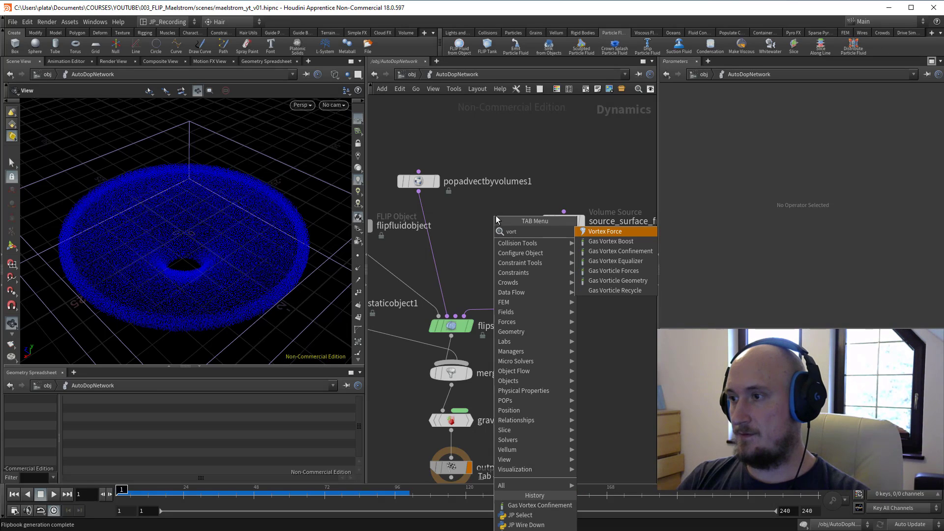
key("Down")
key("Down")
key("Down")
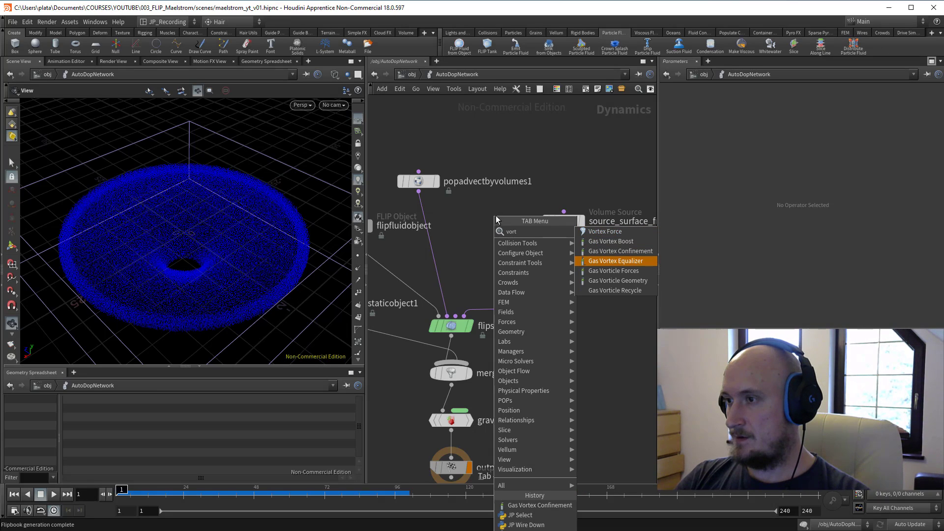
key("Up")
key("Return")
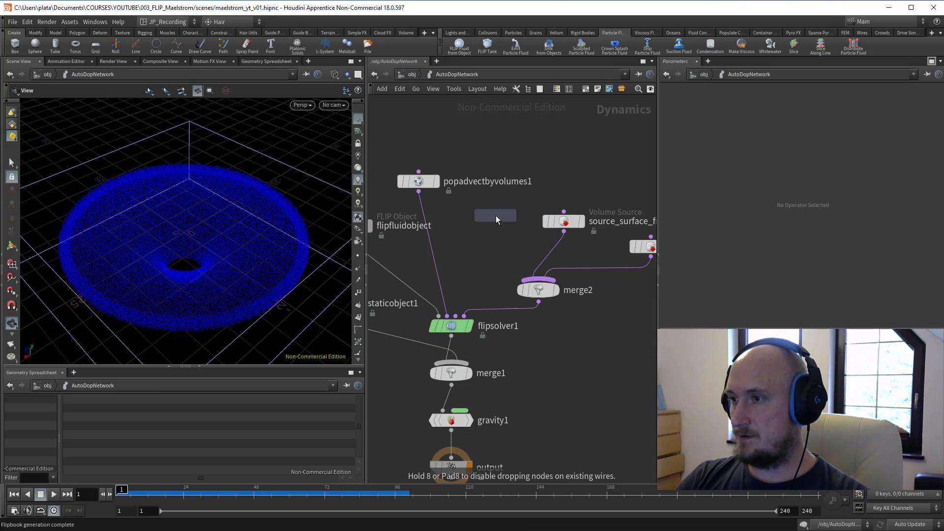
left_click(492, 224)
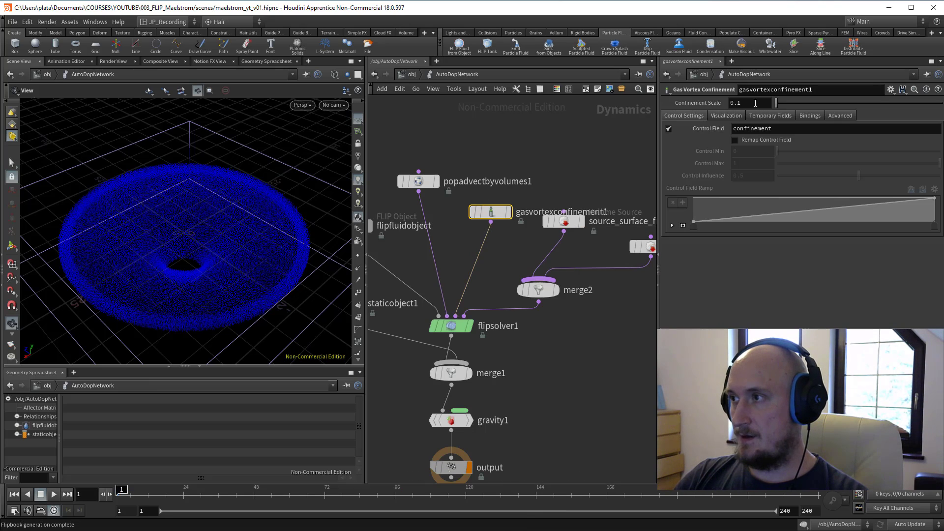
key("Return")
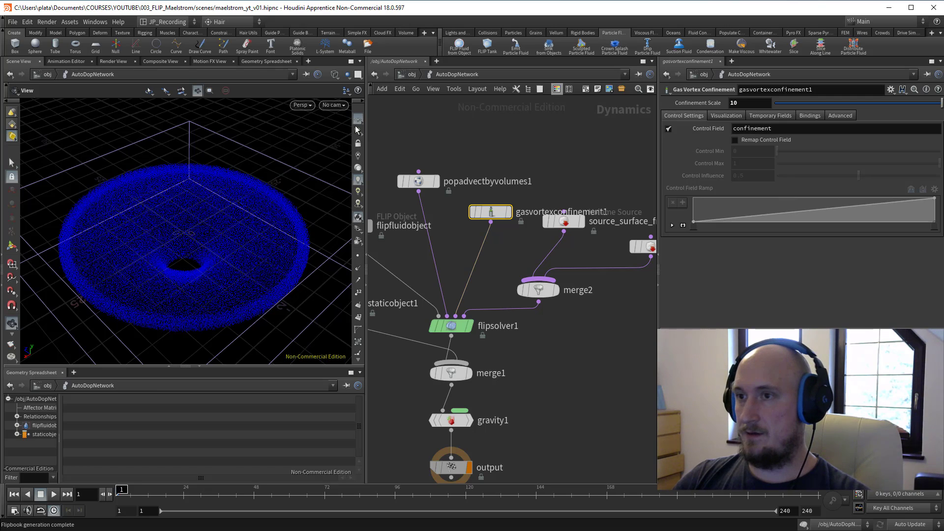
Maximize the scene view and set MPlay's layout to 2 rows with blank viewports shown
left_click(351, 61)
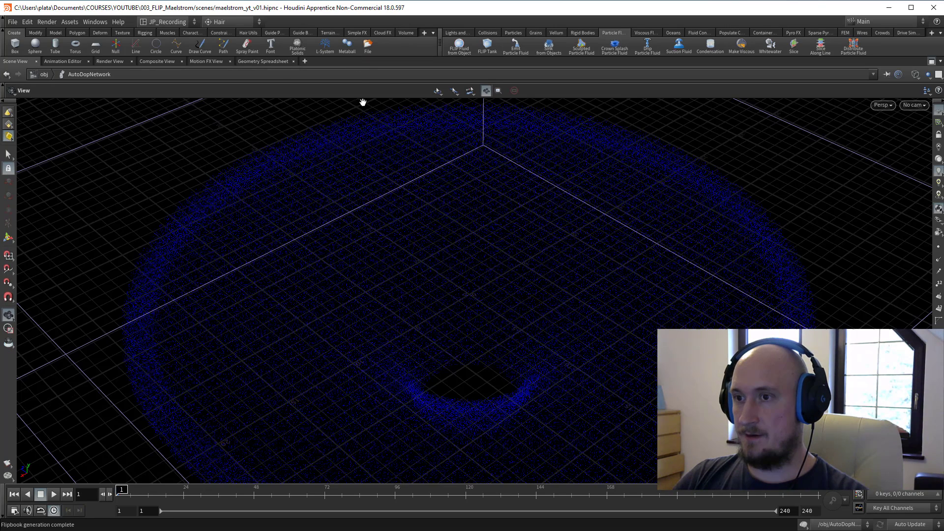
left_click_drag(0, 167, 510, 101)
left_click(179, 115)
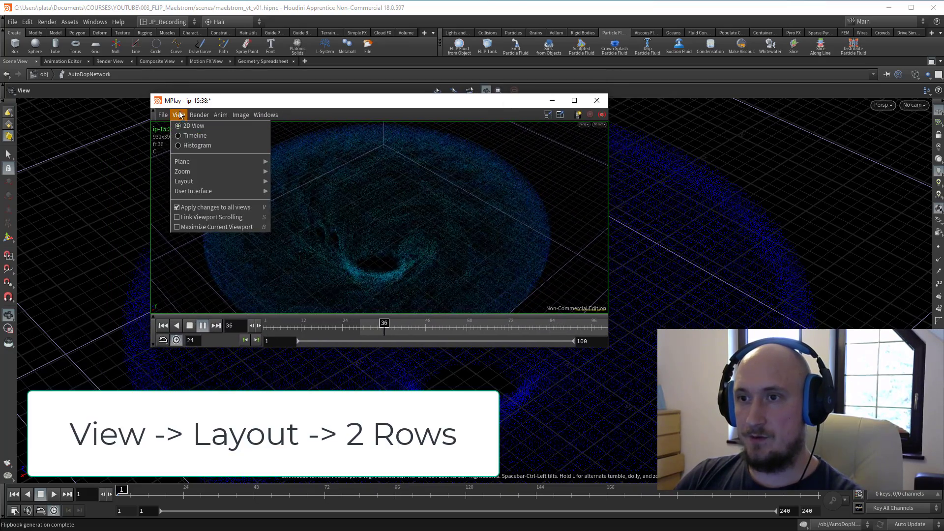
mouse_move(217, 180)
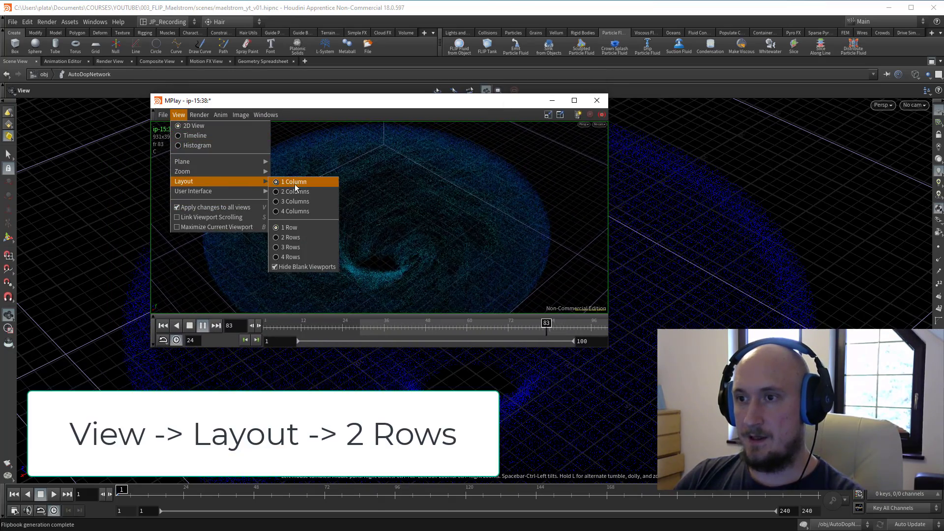
left_click(295, 241)
left_click(178, 115)
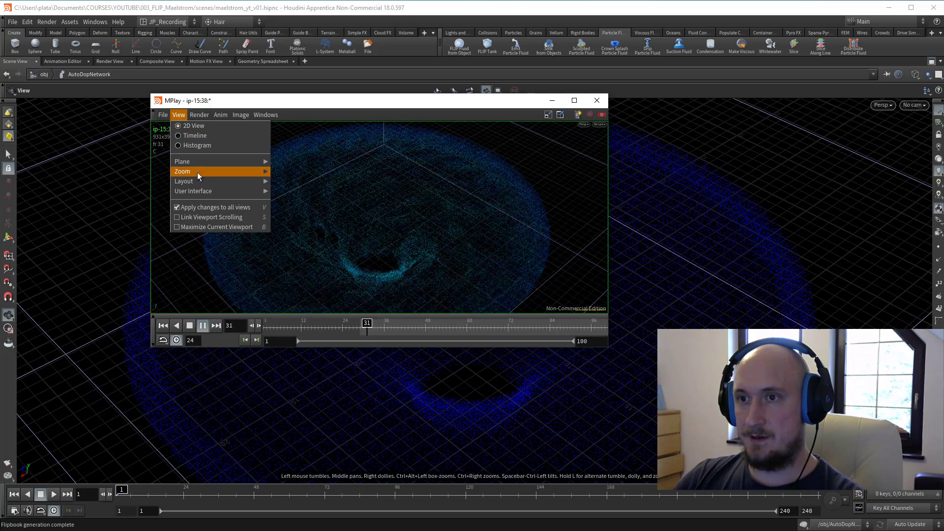
mouse_move(216, 181)
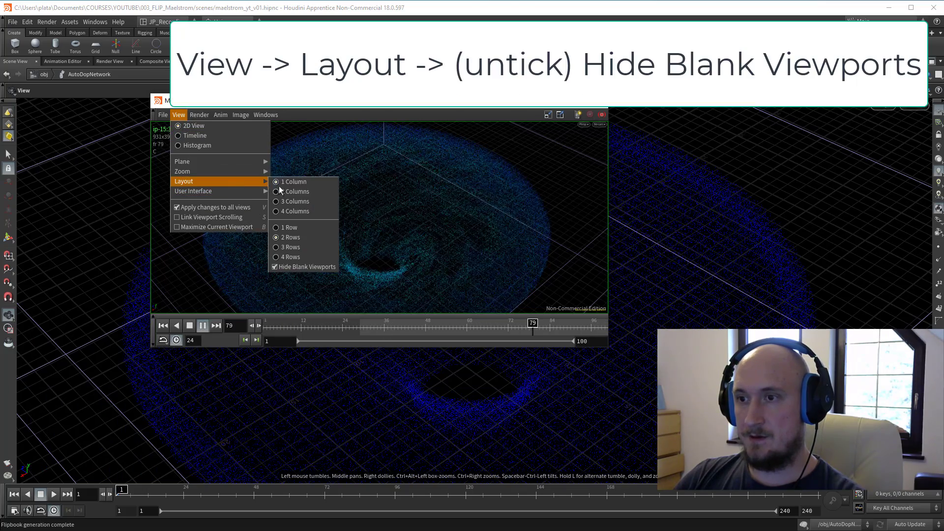
left_click(285, 268)
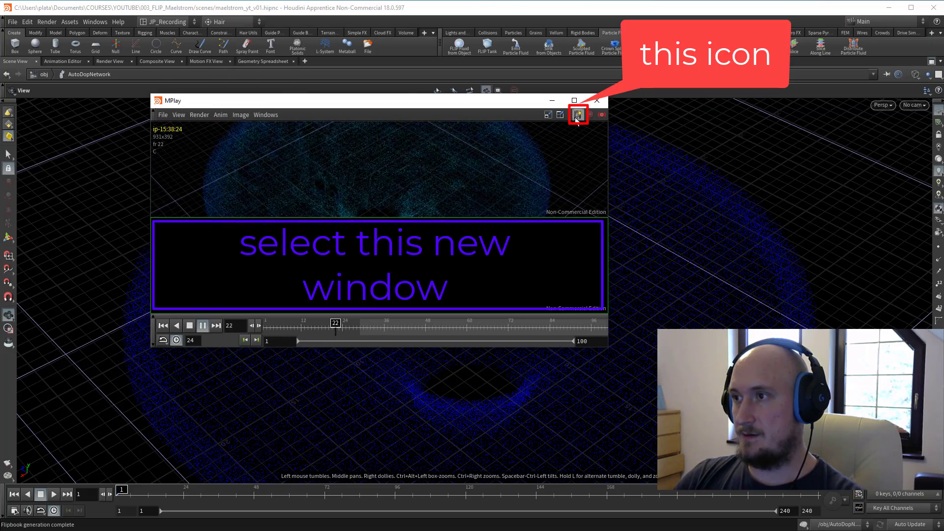
Flipbook the simulation with vortex confinement into MPlay's empty viewport, compare it with the first run, and close MPlay
left_click_drag(523, 101, 609, 83)
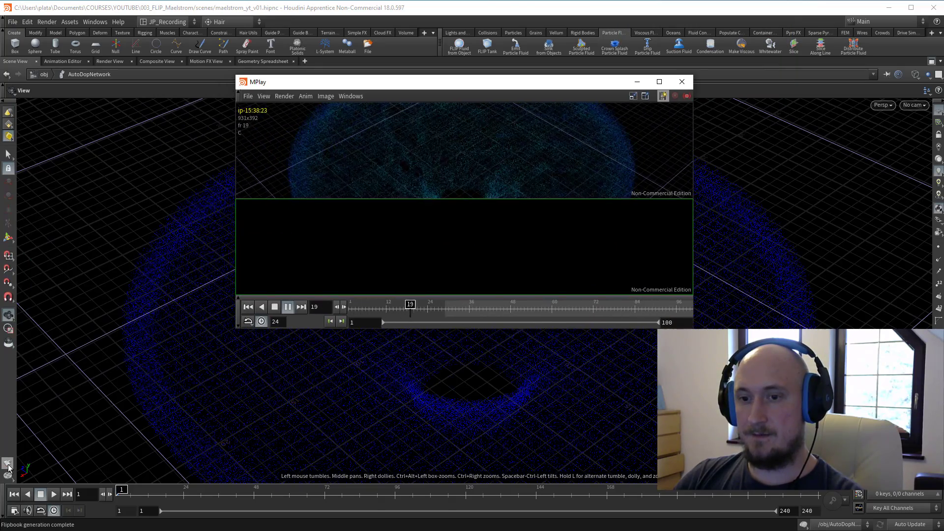
left_click(7, 464)
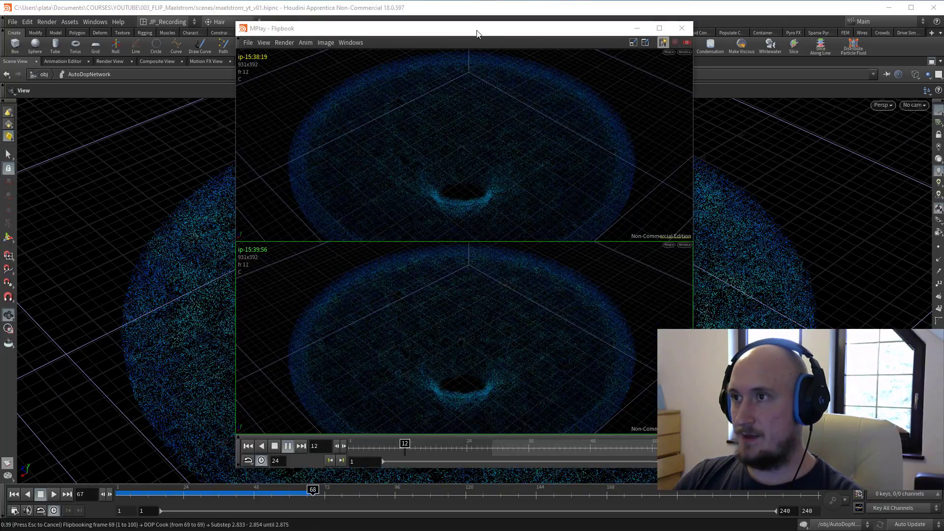
left_click_drag(477, 32, 437, 36)
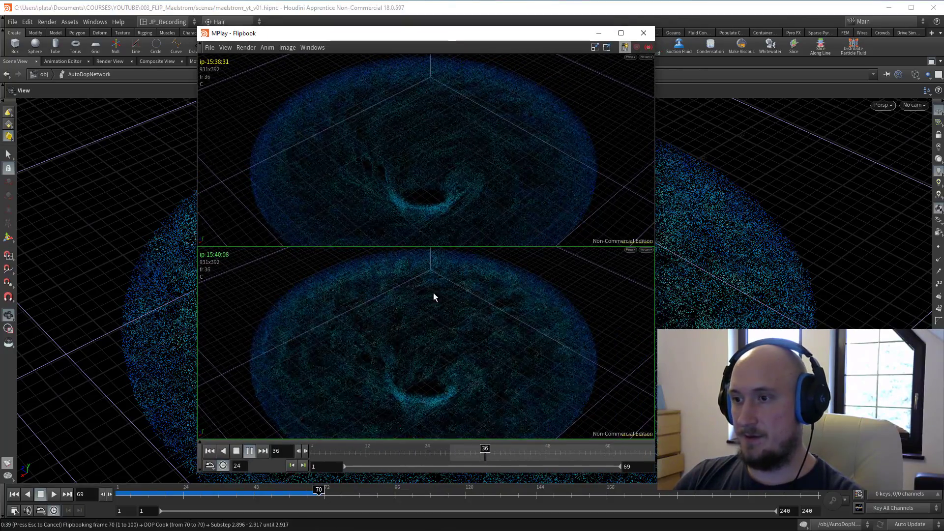
left_click_drag(377, 35, 328, 44)
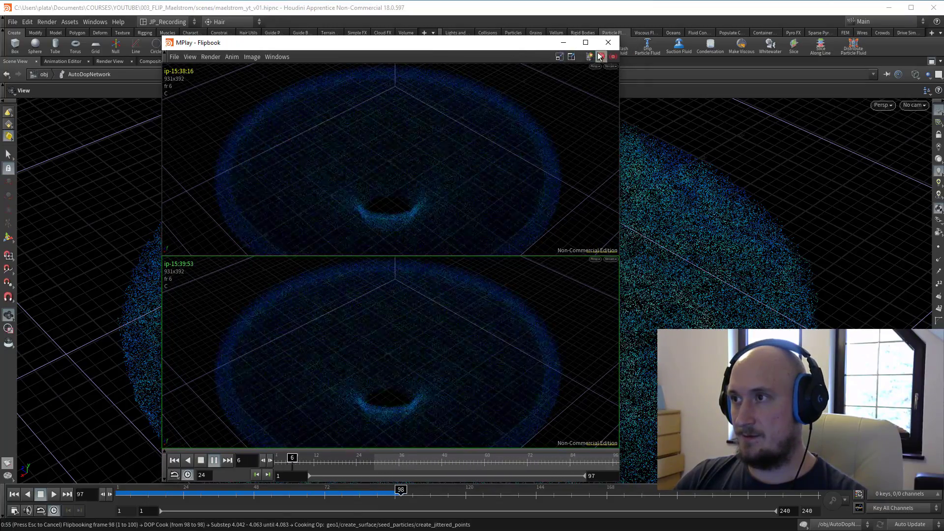
left_click(609, 59)
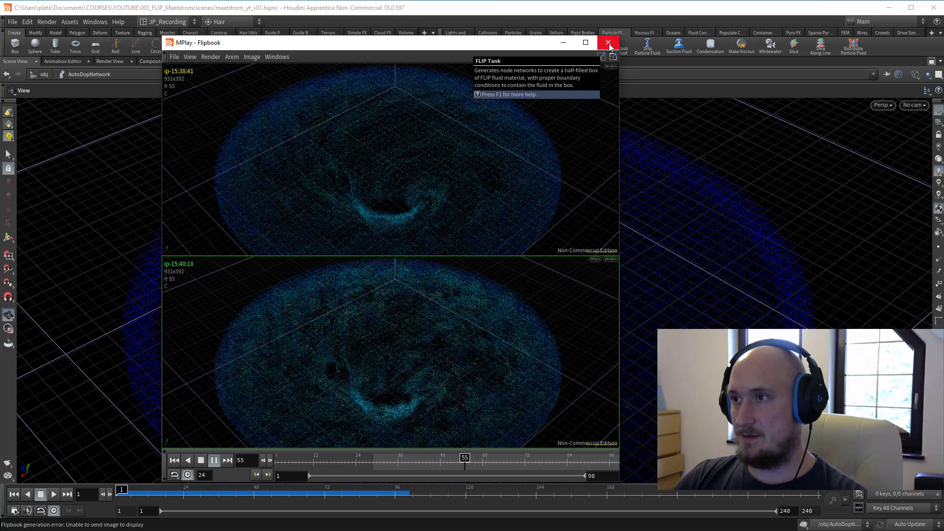
left_click(609, 43)
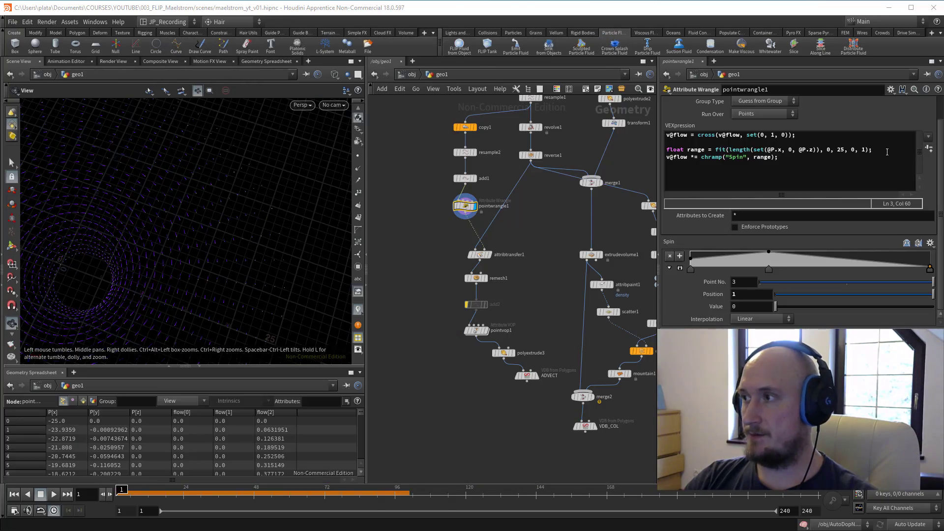
left_click(887, 152)
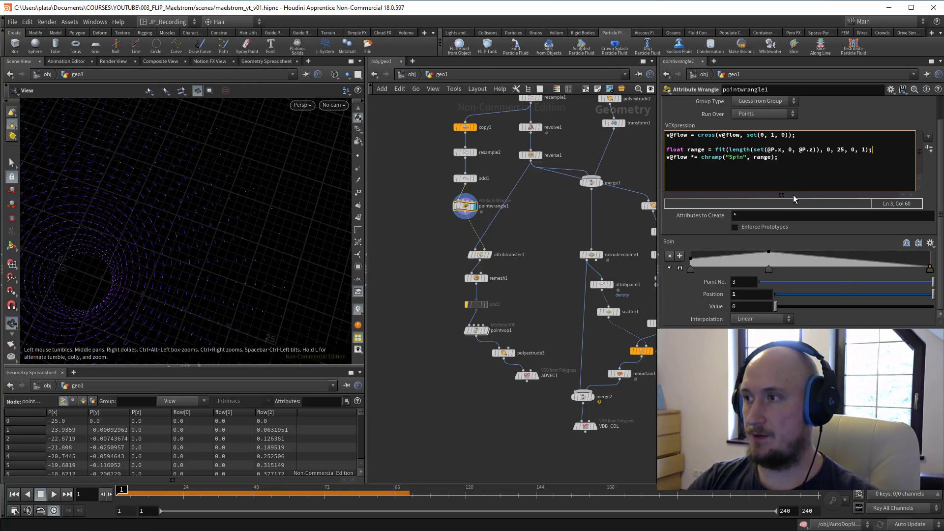
key("Return")
type("@")
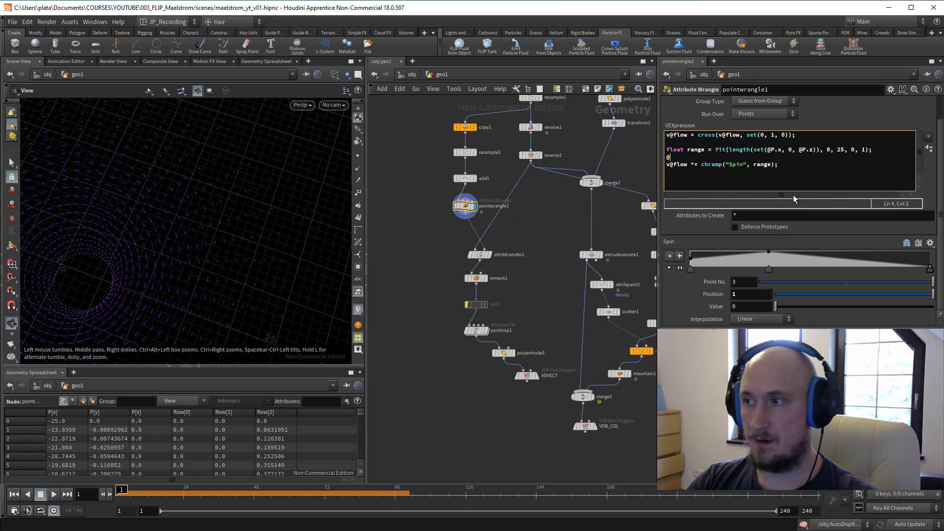
type("range ")
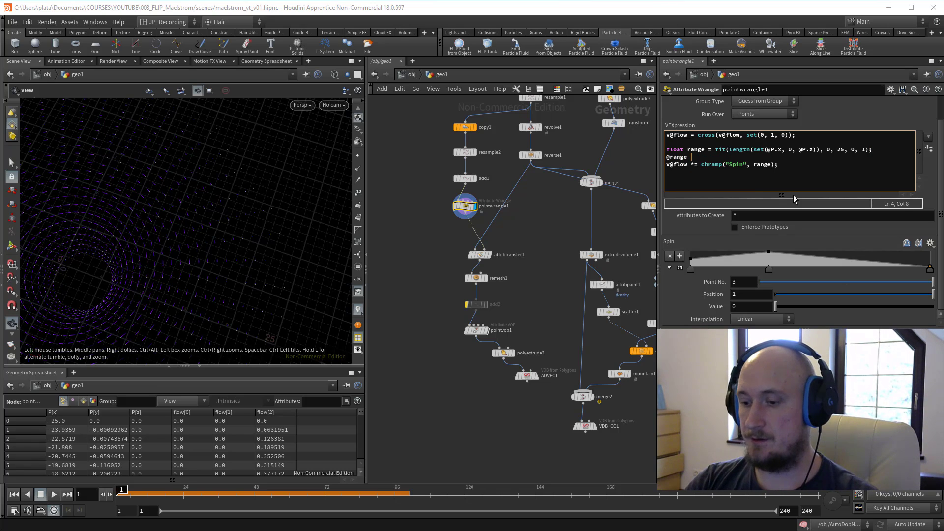
type("= rangel")
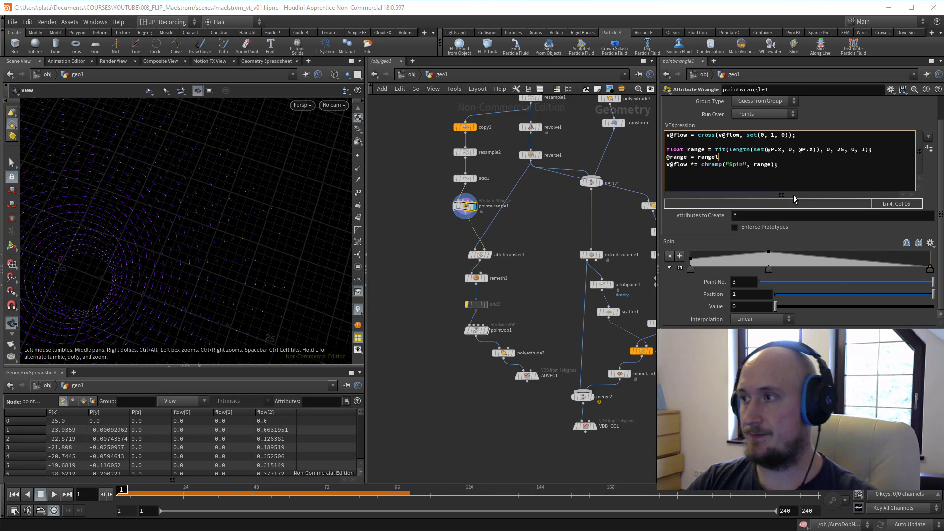
key("BackSpace")
type(";")
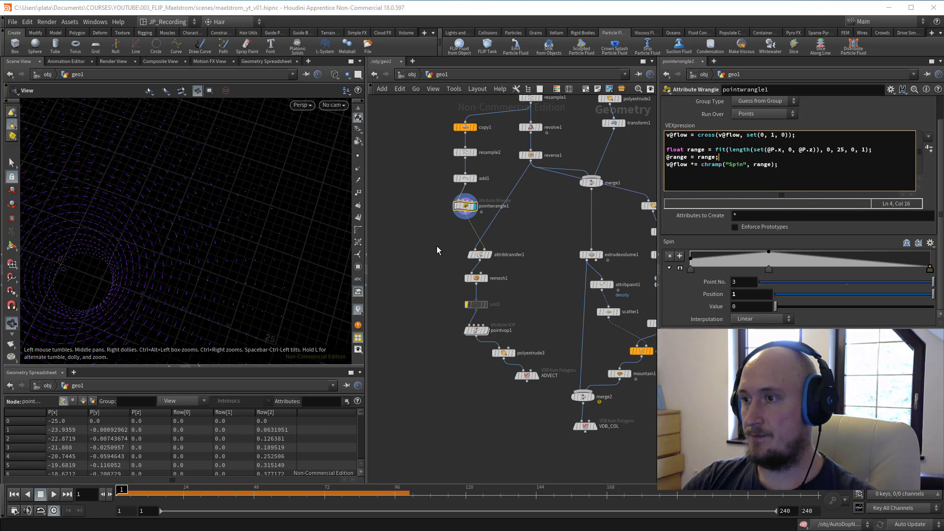
left_click_drag(437, 250, 524, 262)
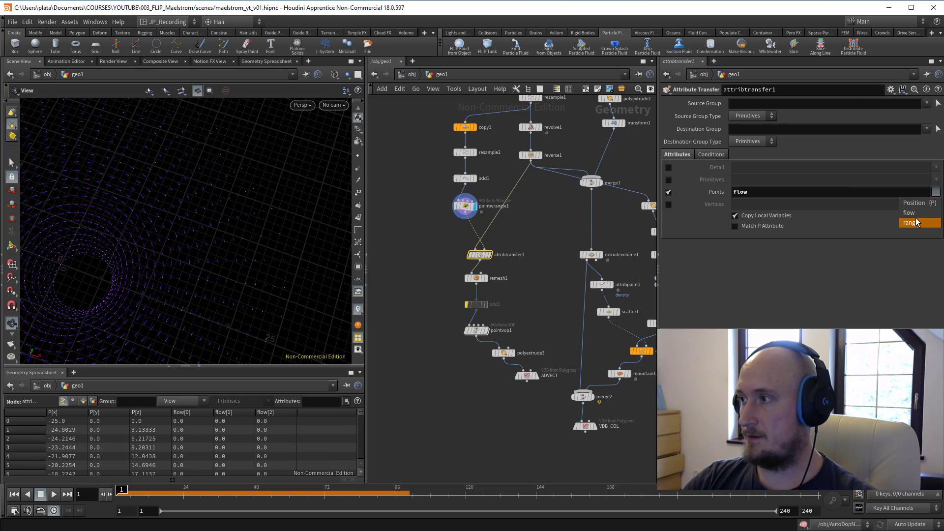
left_click(916, 222)
Re-enable the bypassed add2 node and display the result of pointvop1
middle_click_drag(507, 308, 504, 272)
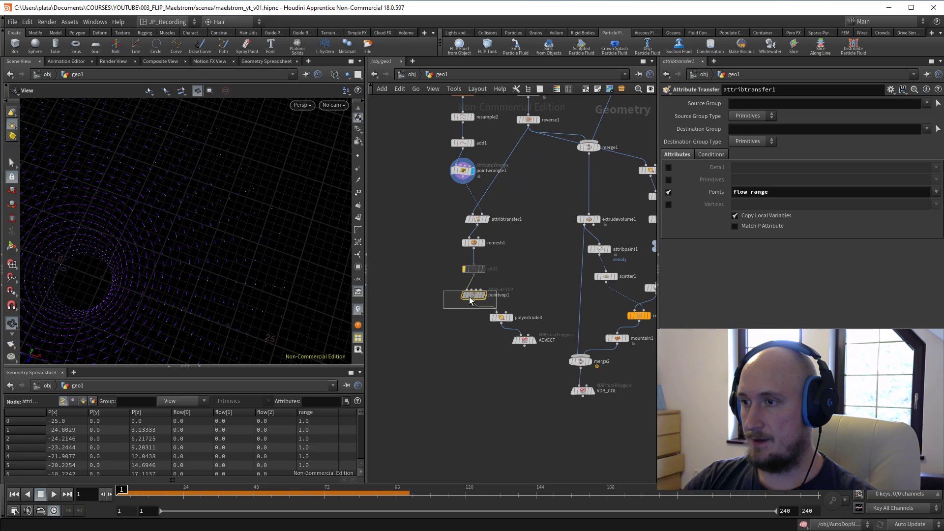
left_click_drag(457, 261, 468, 305)
key("b")
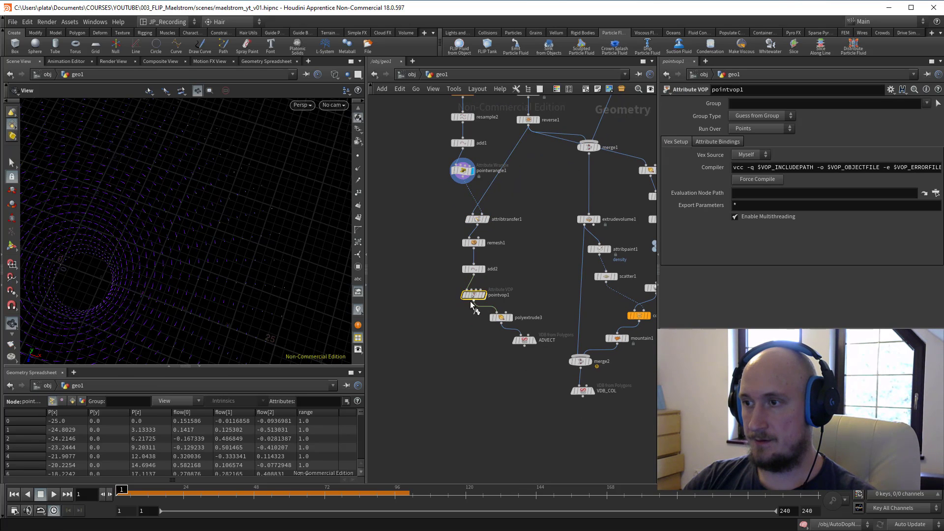
key("shift+r")
Inside pointvop1, add a Bind node that reads the float attribute range
double_click(473, 298)
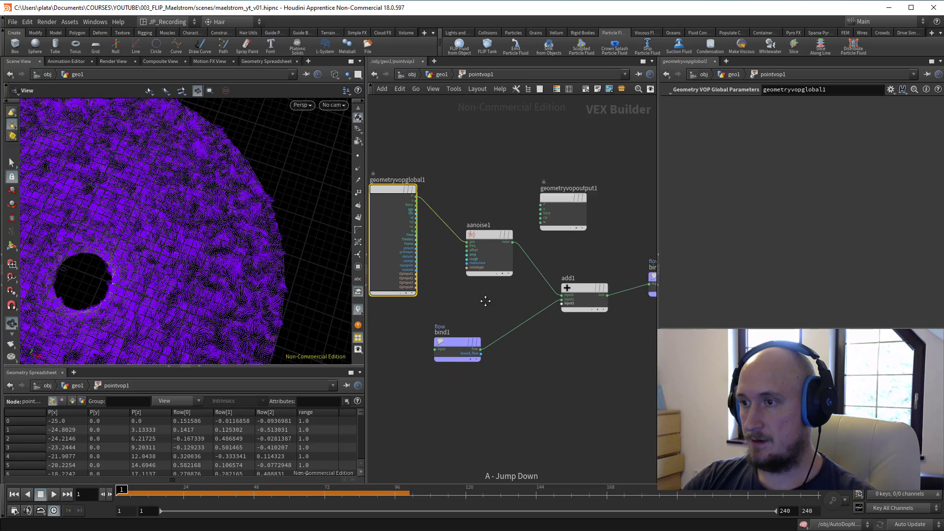
key("Tab")
type("bind")
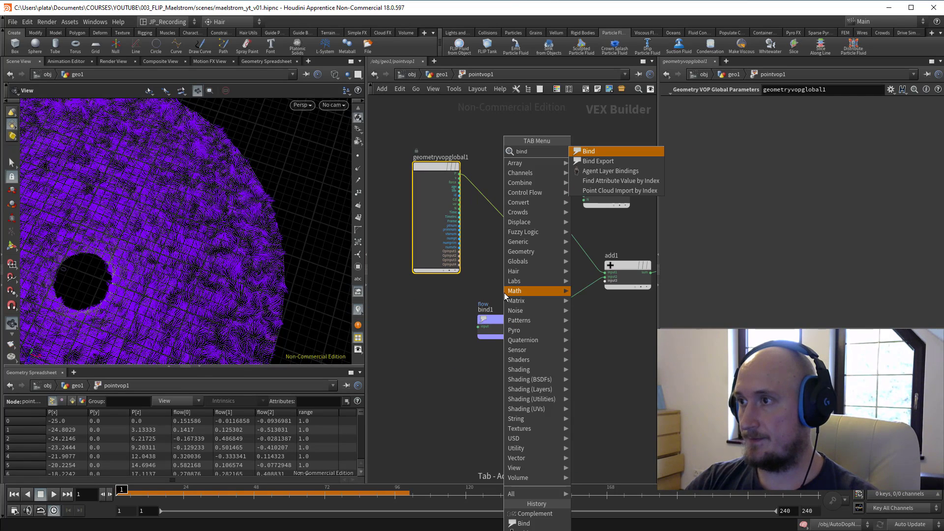
key("Return")
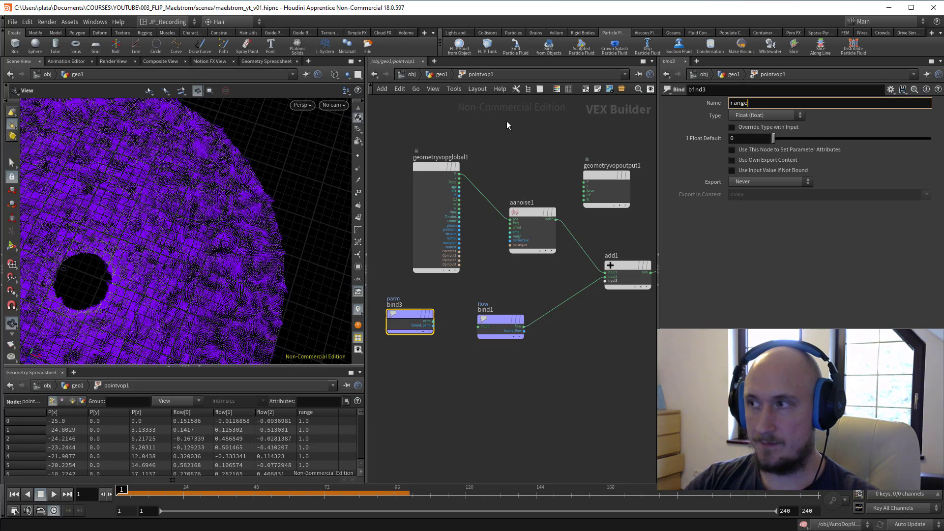
key("Return")
Wire the range output of bind3 into the amp input of aanoise1
scroll(413, 312, "up", 3)
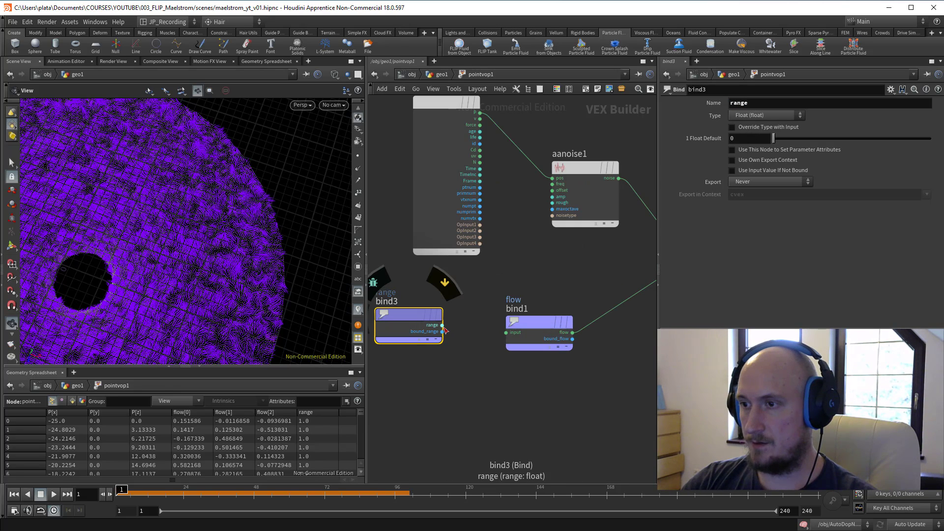
left_click(443, 325)
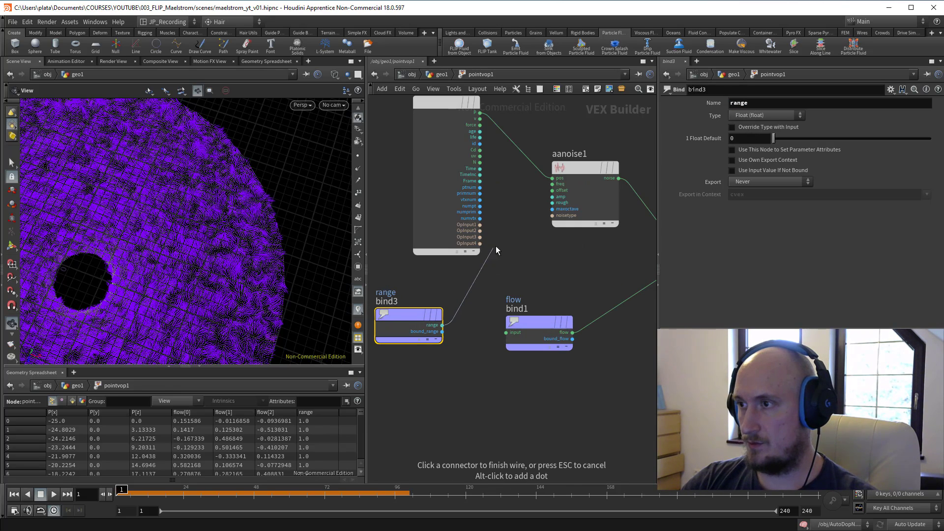
left_click(551, 198)
left_click_drag(285, 228, 256, 158)
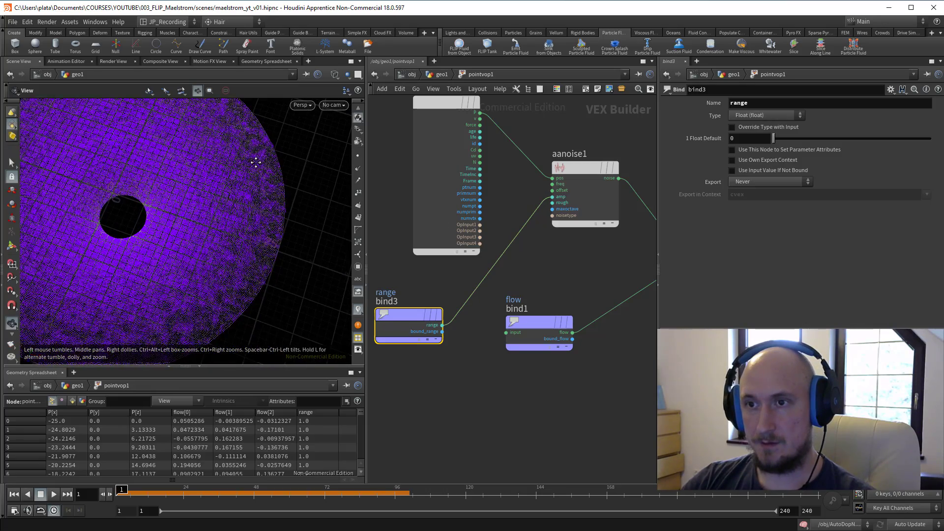
Wire aanoise1's noise output directly into bind2's input, bypassing add1, and inspect the noise-only flow
middle_click_drag(571, 246, 399, 258)
scroll(492, 243, "down", 1)
left_click(455, 199)
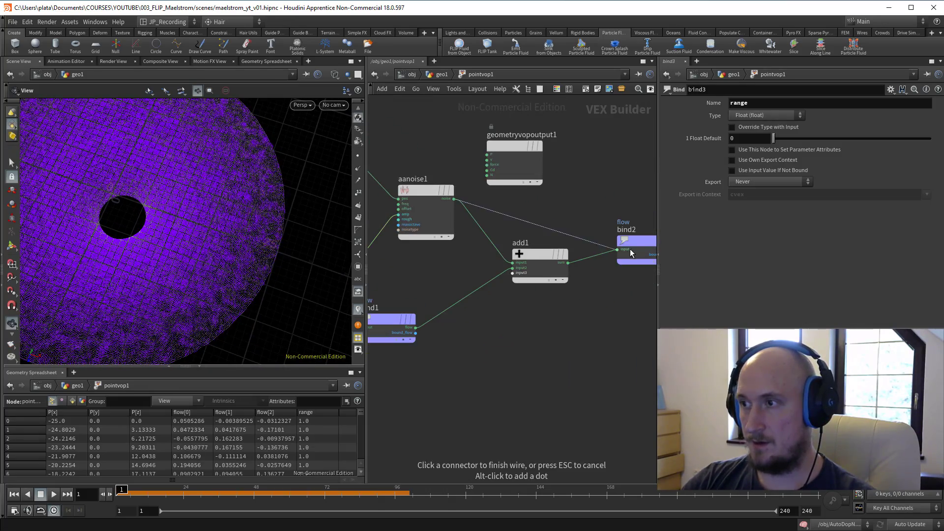
left_click(619, 250)
left_click_drag(274, 211, 195, 238)
middle_click_drag(447, 274, 587, 274)
right_click_drag(133, 203, 187, 200)
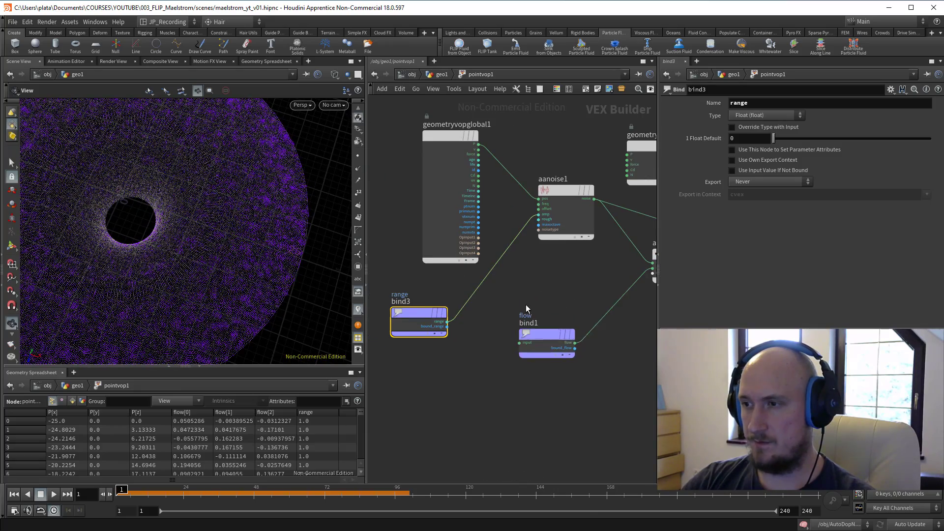
key("Tab")
mouse_move(536, 311)
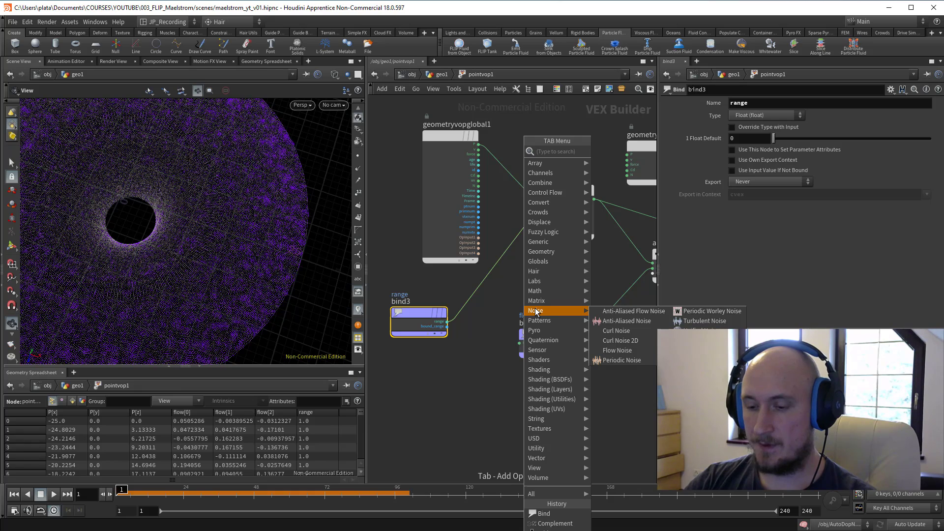
type("min")
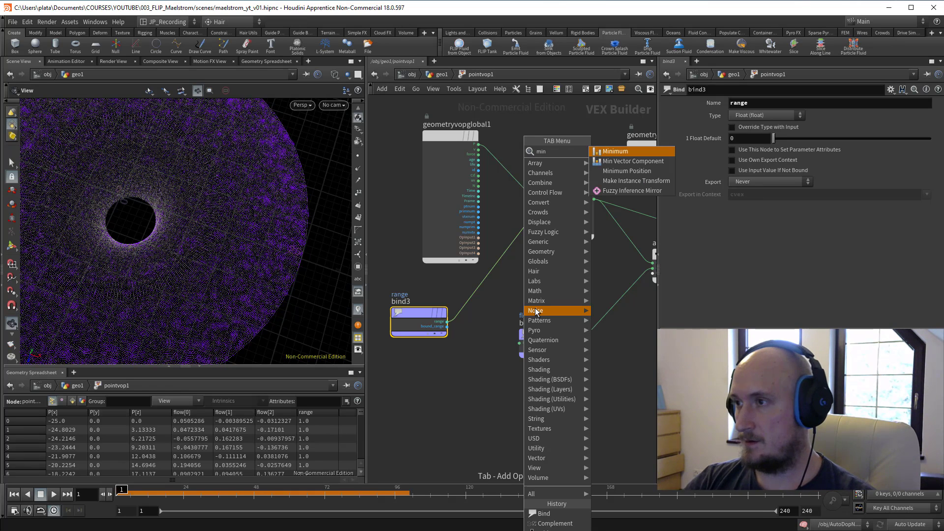
key("Escape")
key("Tab")
type("sub")
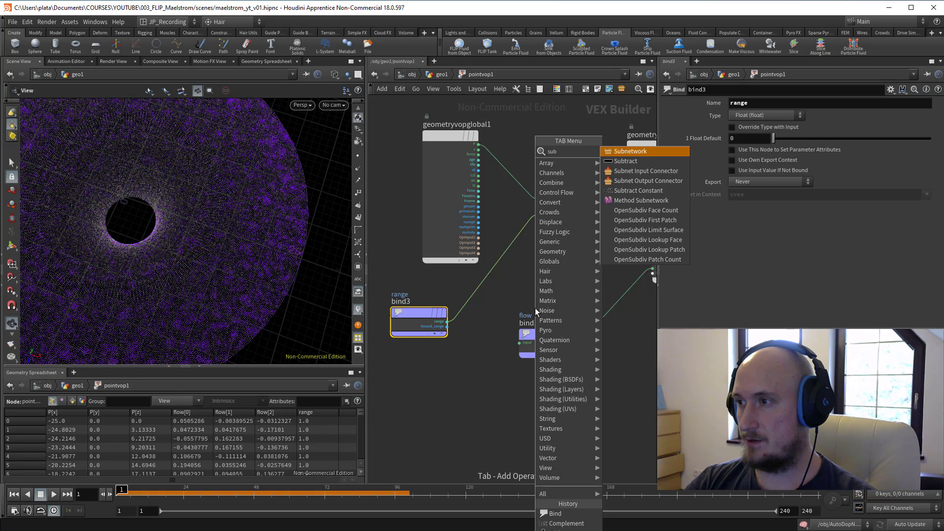
key("Escape")
key("Tab")
key("Escape")
Insert a Complement node on the wire between bind3's range output and aanoise1's amp input
key("Tab")
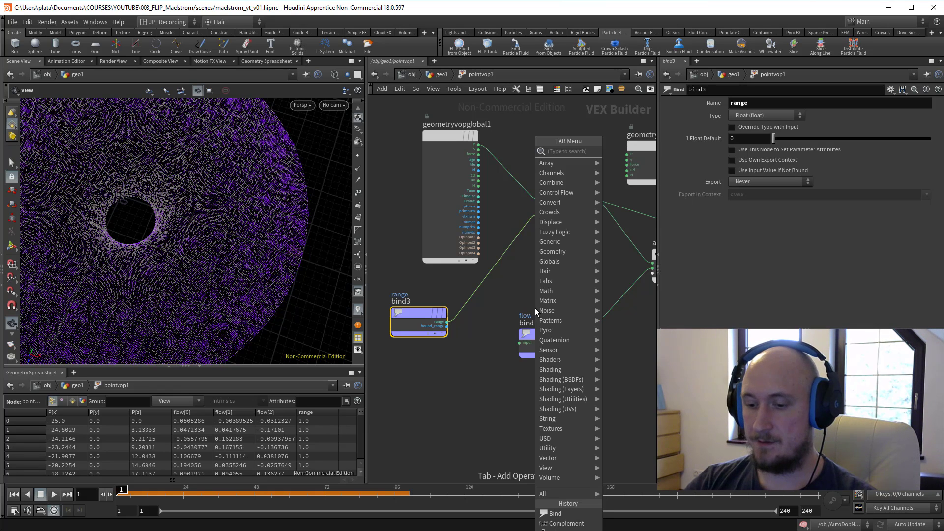
type("com")
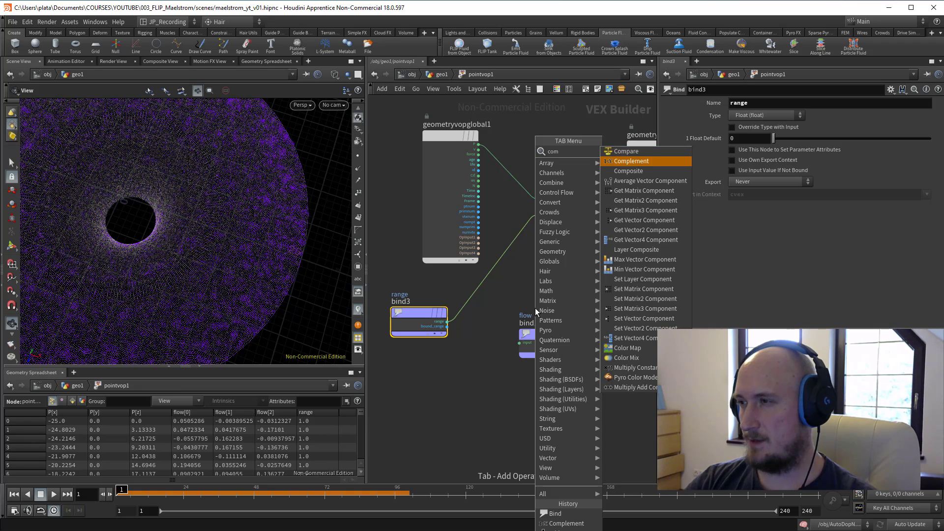
key("Return")
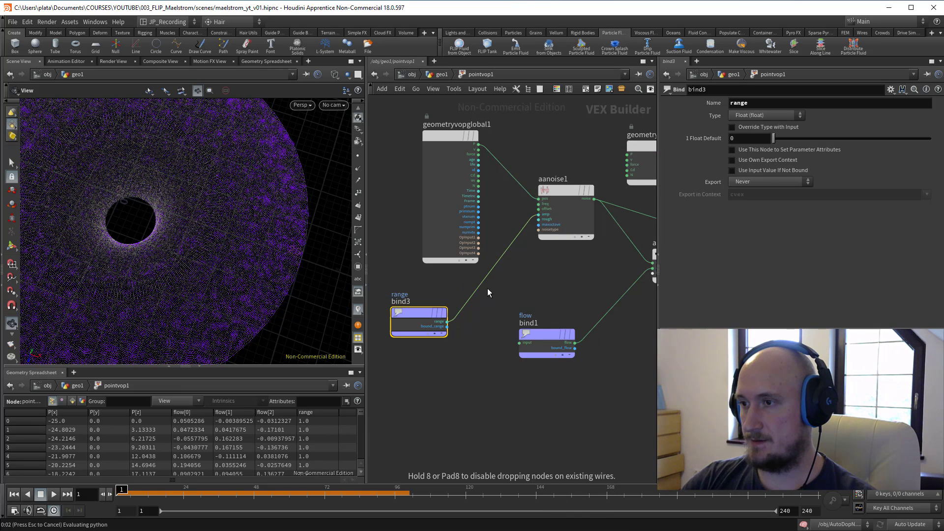
left_click(488, 288)
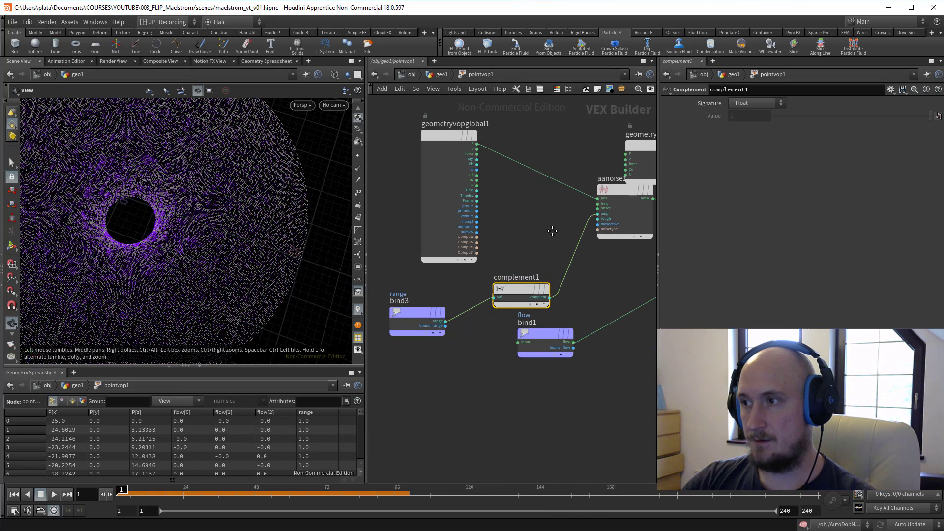
Examine how the complemented range distributes the noise from the central hole out to the disc's rim
middle_click_drag(552, 230, 552, 228)
right_click_drag(217, 184, 169, 221)
left_click_drag(170, 222, 156, 207)
right_click_drag(156, 207, 169, 167)
middle_click_drag(169, 167, 140, 236)
right_click_drag(140, 236, 198, 224)
middle_click_drag(198, 224, 82, 299)
right_click_drag(82, 299, 147, 230)
middle_click_drag(147, 230, 155, 229)
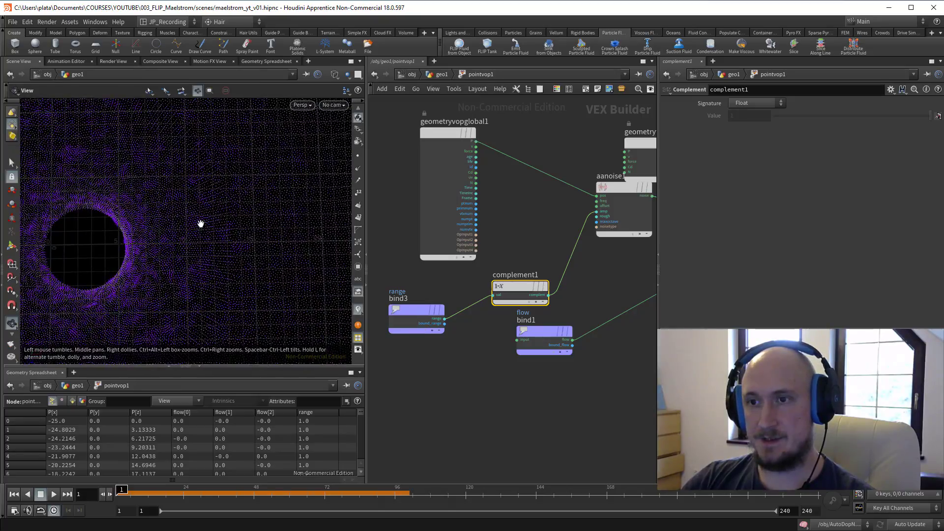
right_click_drag(201, 223, 297, 249)
middle_click_drag(289, 241, 230, 212)
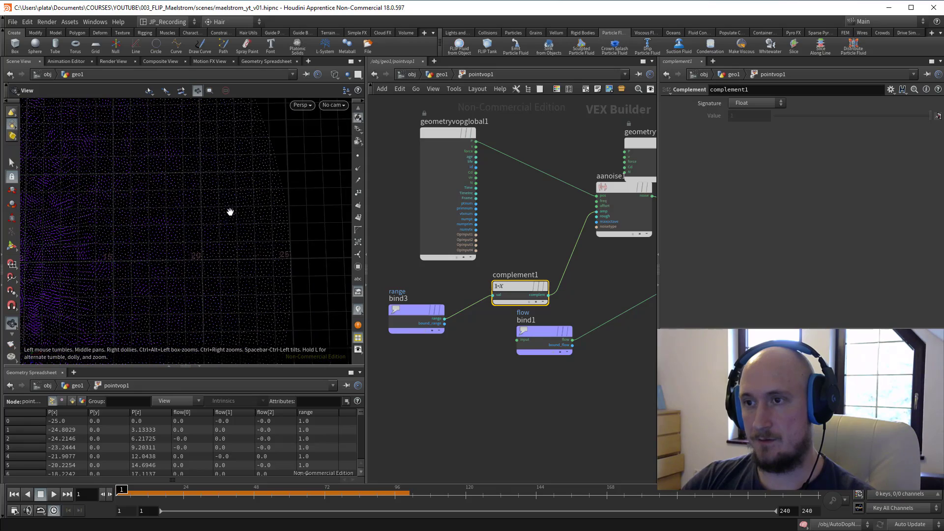
Reconnect add1's sum output to bind2's input and inspect the combined flow over the disc
middle_click_drag(509, 221, 368, 212)
middle_click_drag(532, 317, 424, 313)
left_click_drag(527, 250, 565, 233)
scroll(523, 201, "down", 1)
middle_click_drag(523, 200, 558, 204)
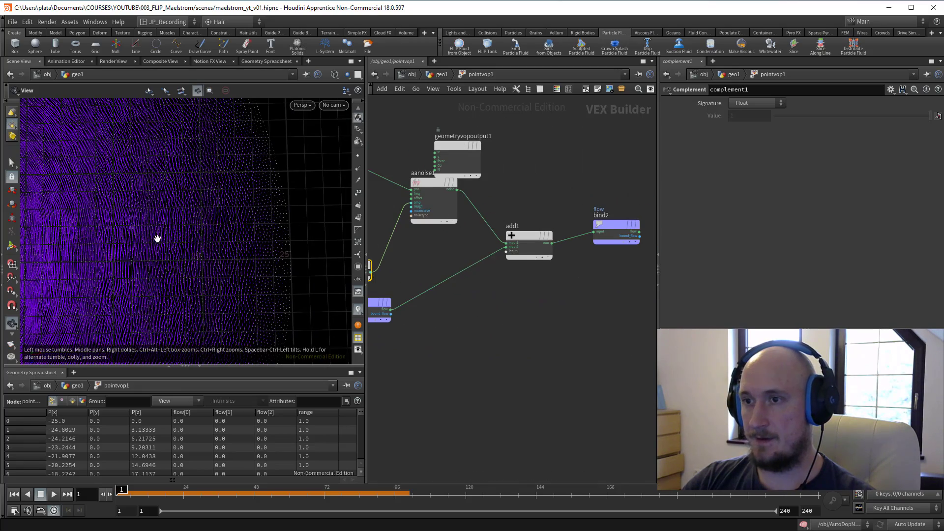
right_click_drag(228, 208, 125, 218)
middle_click_drag(125, 218, 254, 222)
right_click_drag(253, 223, 217, 230)
Leave pointvop1, go to AutoDopNetwork and set gasvortexconfinement1's Confinement Scale to 3
key("d")
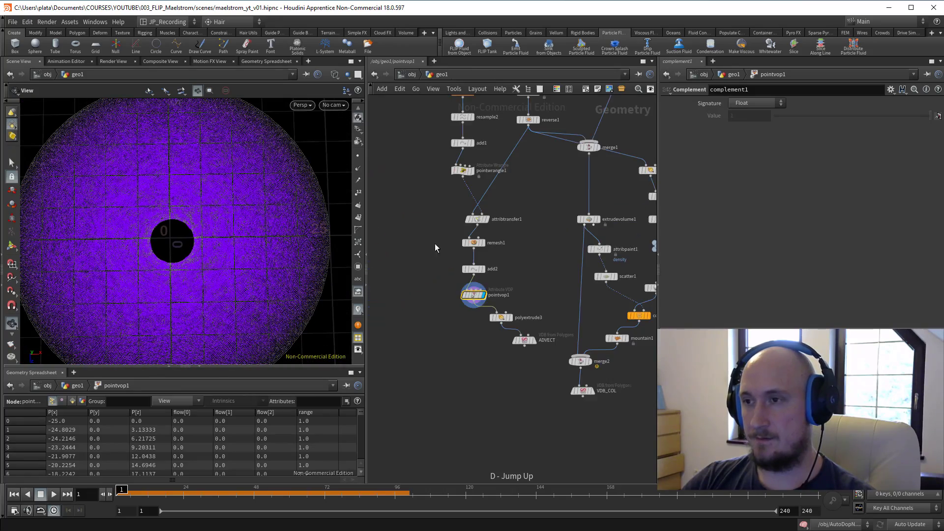
scroll(550, 309, "down", 1)
middle_click_drag(555, 305, 497, 249)
scroll(431, 229, "up", 1)
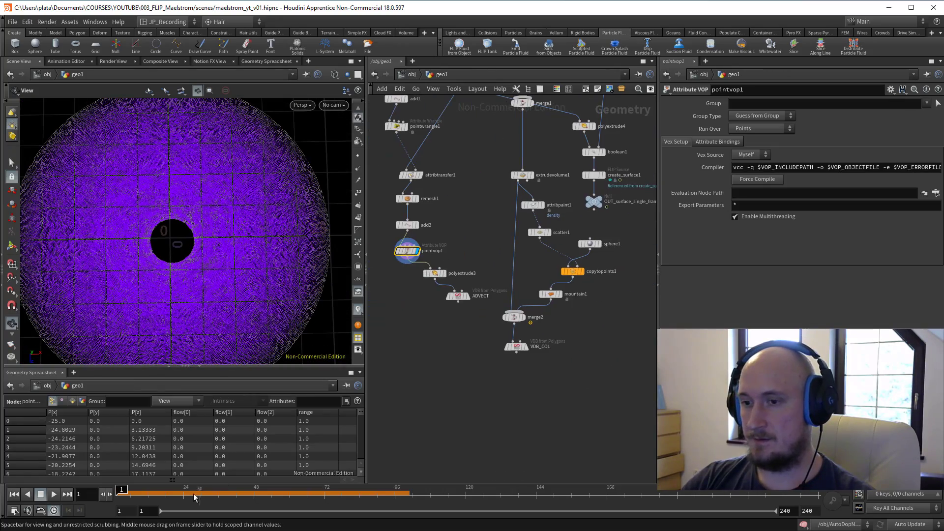
key("d")
key("a")
scroll(518, 211, "up", 2)
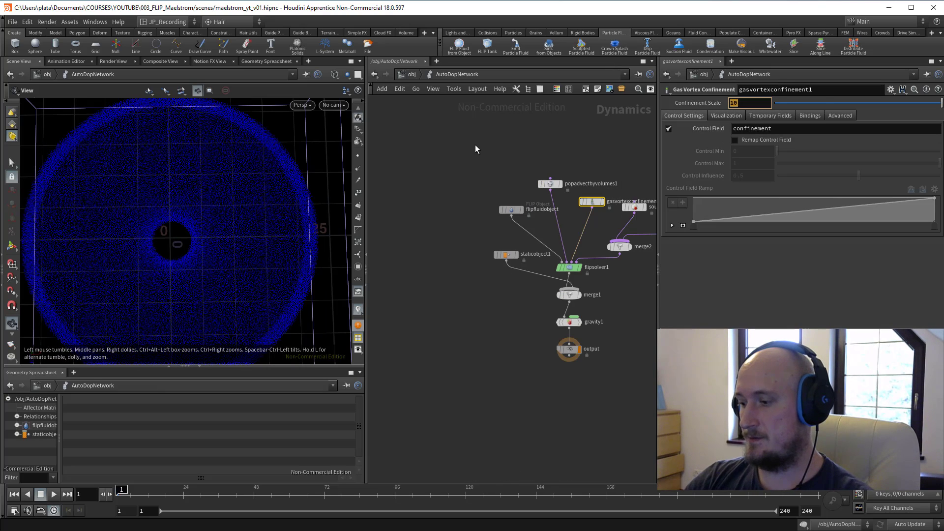
type("3")
key("Return")
middle_click_drag(497, 346, 491, 342)
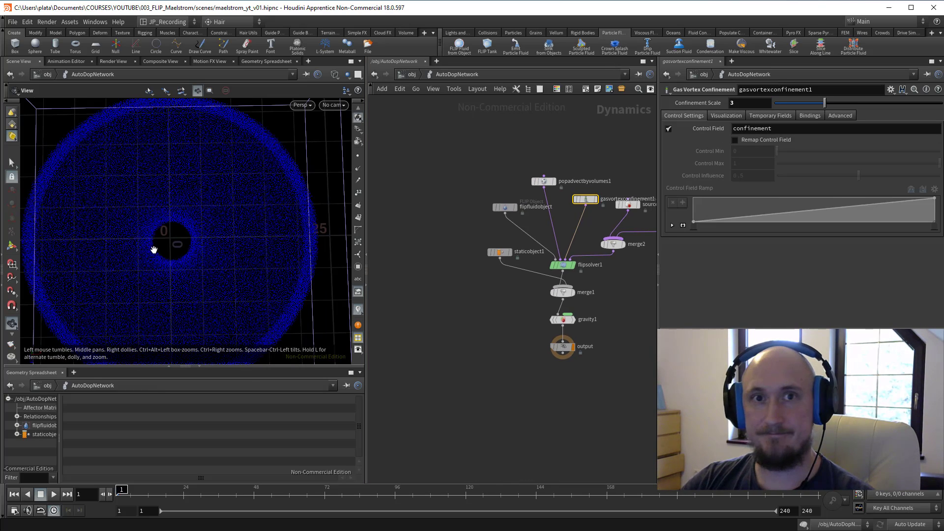
Flipbook the simulation into MPlay, review the result, then close it and restore the multi-pane layout
left_click(15, 511)
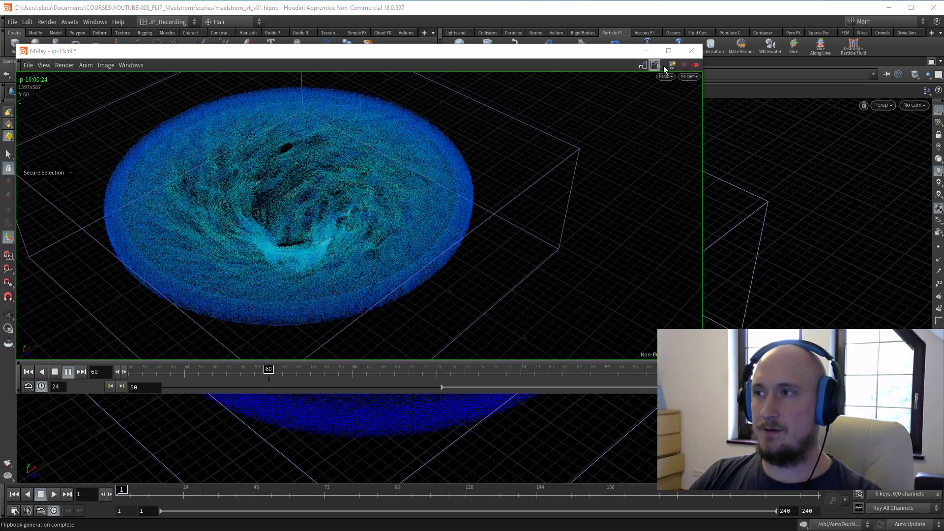
left_click(692, 50)
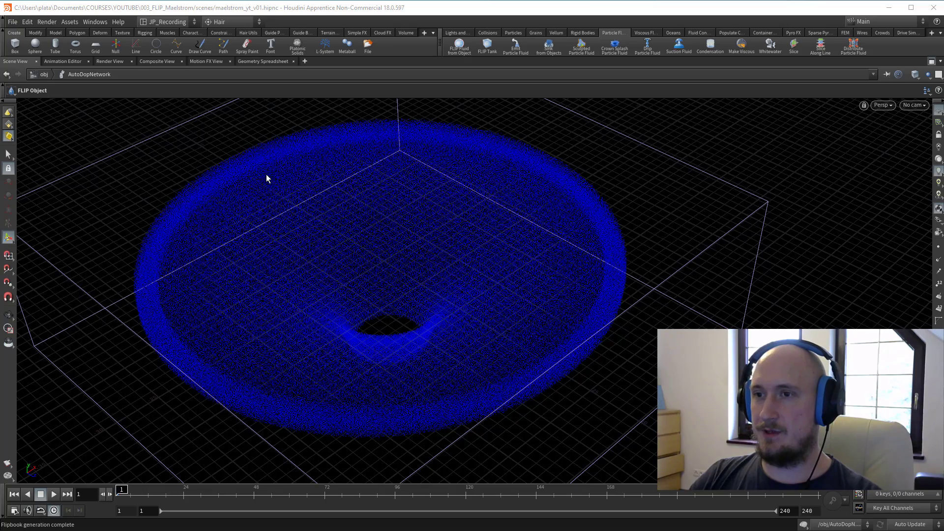
left_click_drag(0, 101, 0, 101)
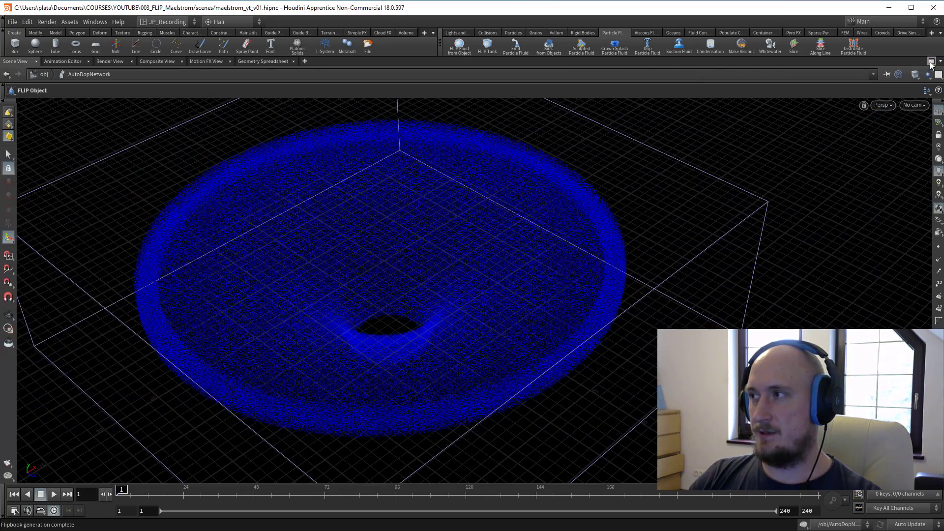
key("ctrl+b")
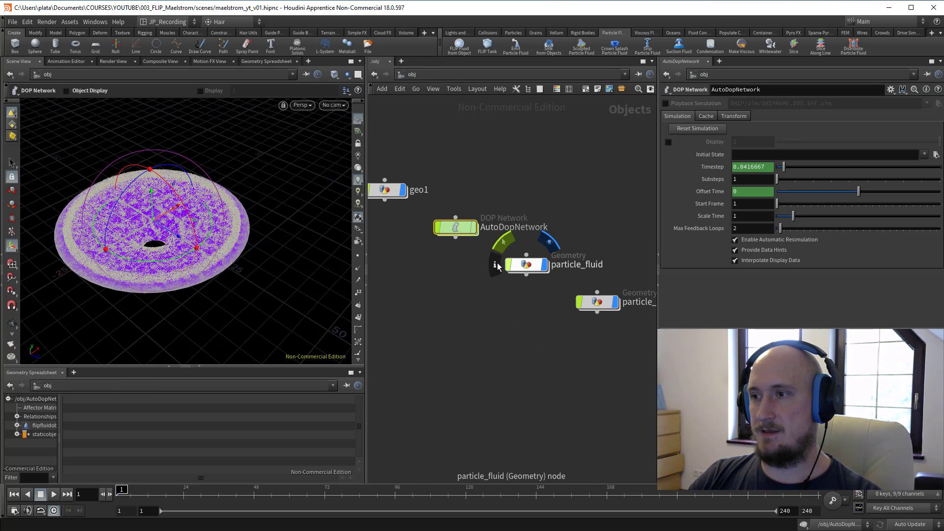
Open the particle_fluid object's network
double_click(514, 269)
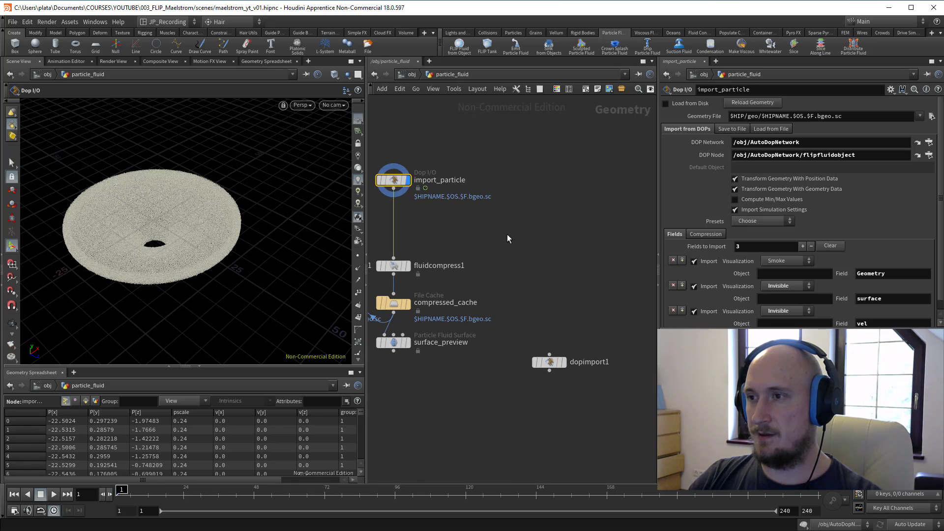
key("Tab")
type("gr")
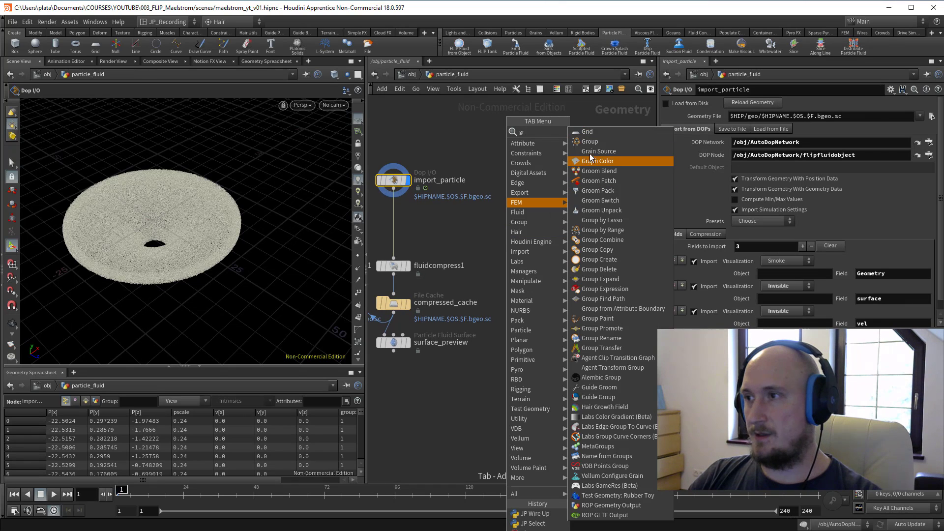
left_click(594, 133)
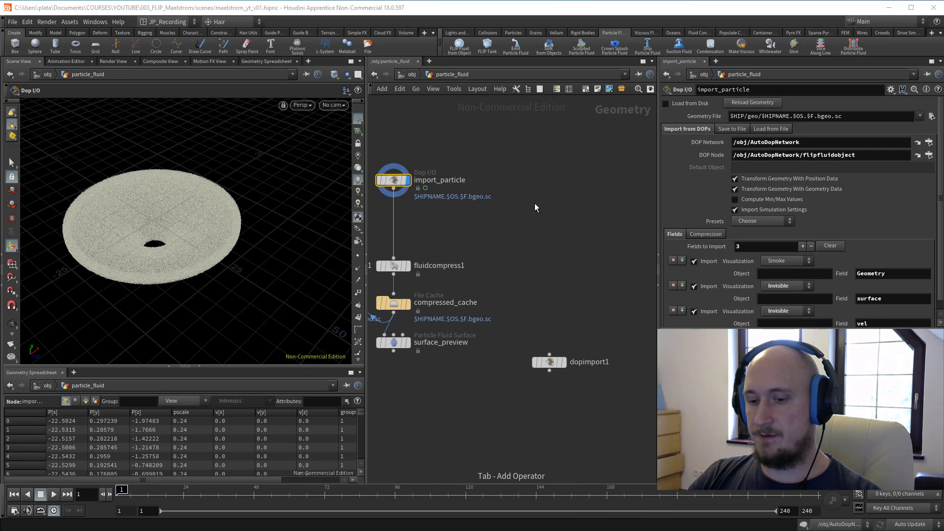
Place a throwaway GLTF node in the particle_fluid network
key("Tab")
key("Escape")
key("Tab")
type("g")
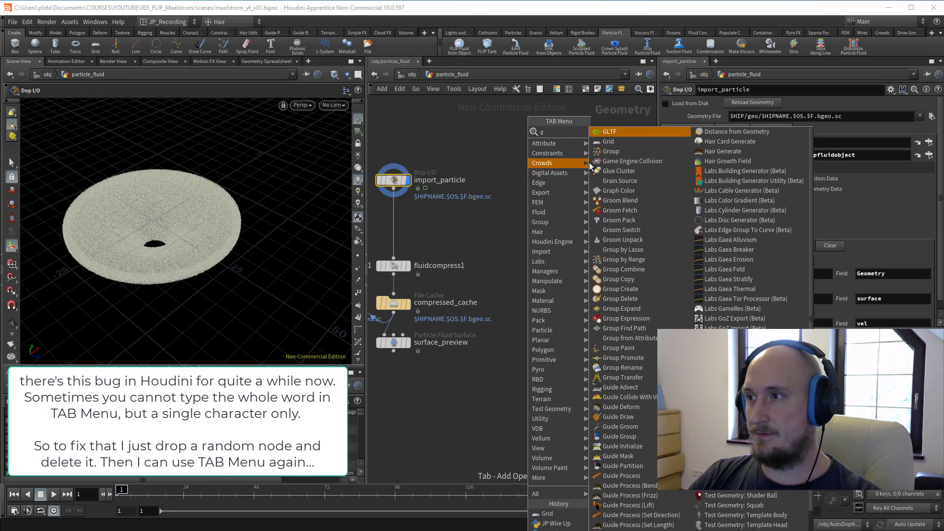
left_click(602, 132)
left_click(540, 242)
Add a Group Create node and wire import_particle into its first input
key("Tab")
mouse_move(553, 222)
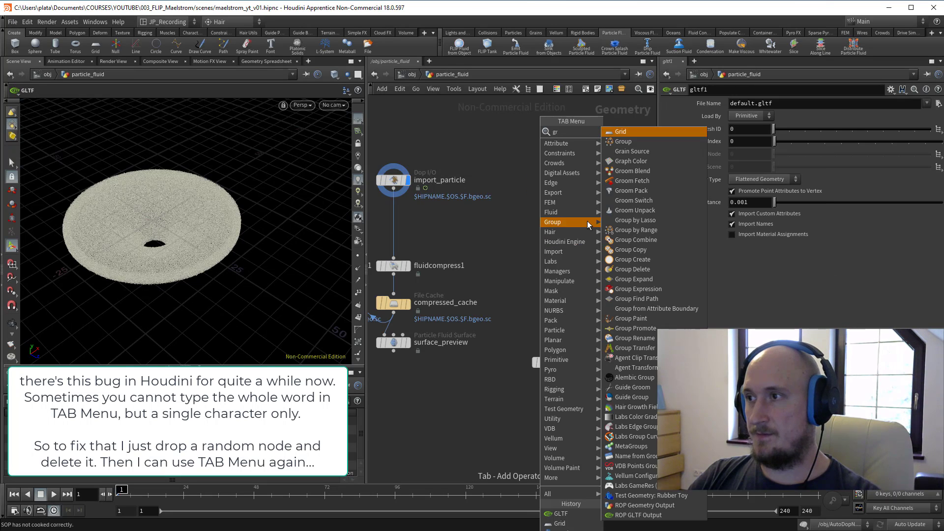
left_click(624, 140)
left_click(490, 245)
left_click_drag(409, 190, 484, 239)
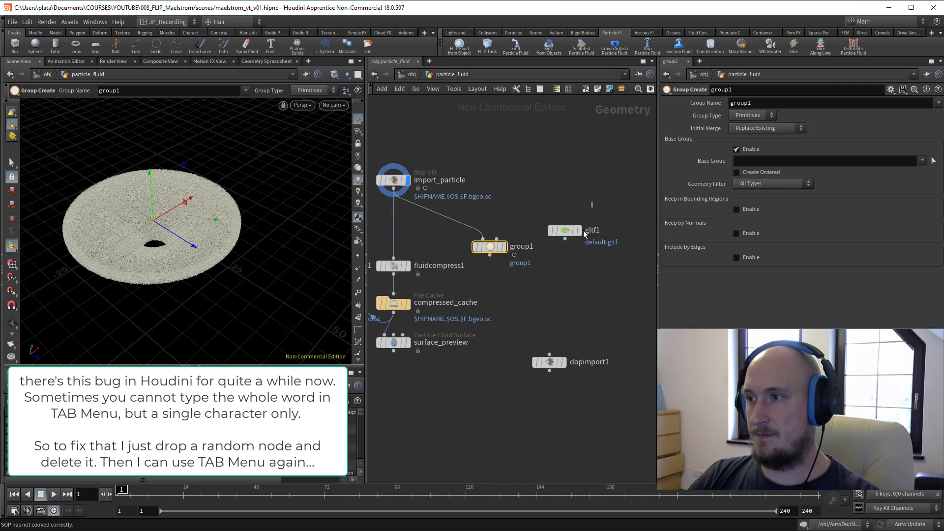
Delete the unneeded gltf1 node
left_click(565, 230)
key("Delete")
key("Tab")
key("Escape")
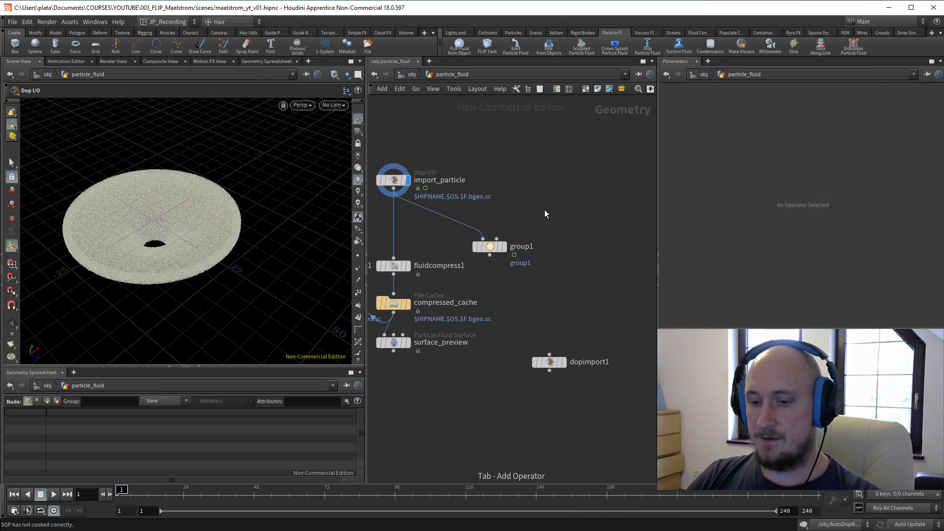
Add a Tube node, wire it into group1's second input and display group1
key("Tab")
type("tub")
key("Return")
left_click(539, 180)
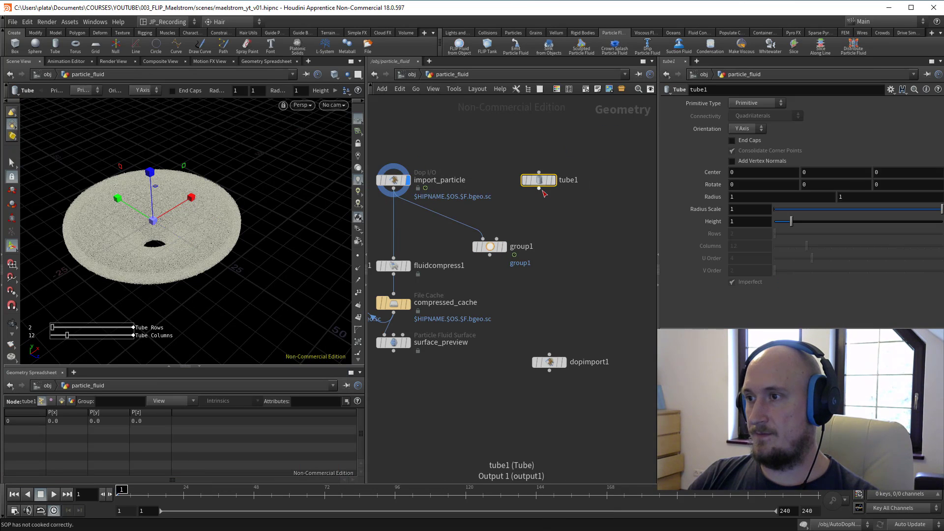
left_click(475, 247)
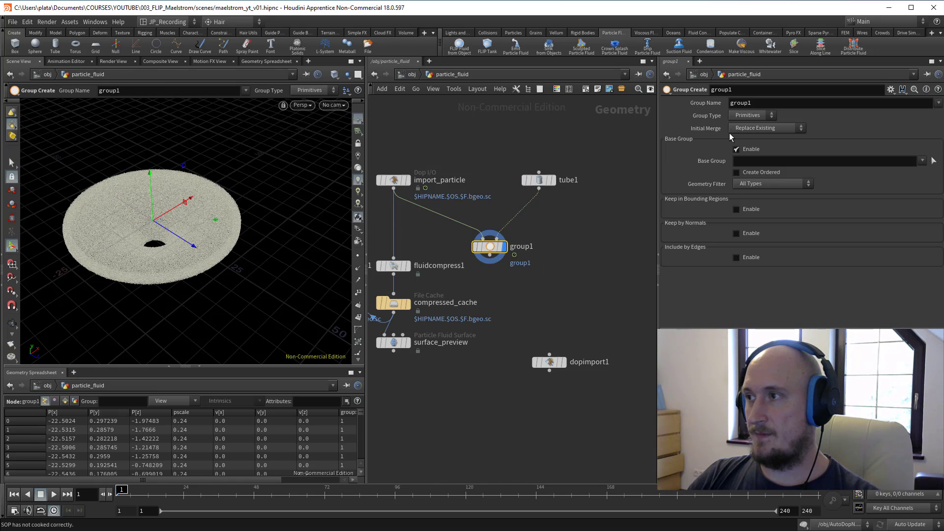
Set group1 to group points without a base group, keeping those in the bounding region of type Bounding Object (points or vertices only)
left_click(741, 135)
left_click(736, 173)
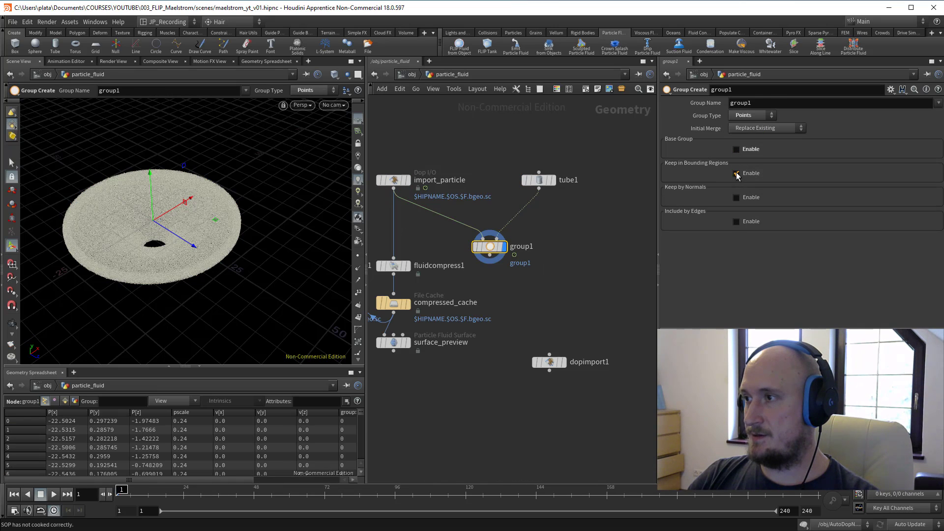
left_click(770, 187)
left_click(783, 217)
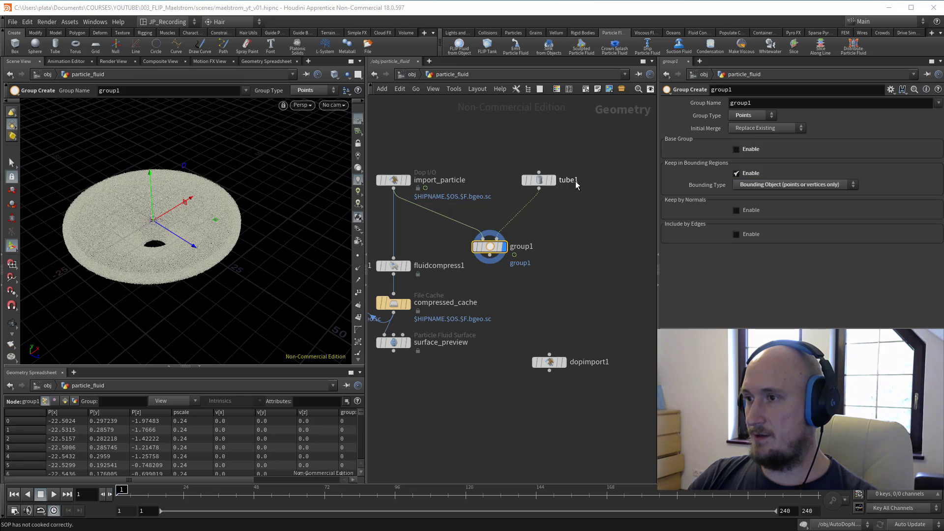
Enlarge tube1 over the fluid disc to a radius scale of 18.8 and a height of 9.2543
left_click(539, 180)
left_click_drag(179, 214, 222, 127)
key("Return")
left_click_drag(212, 186, 220, 130)
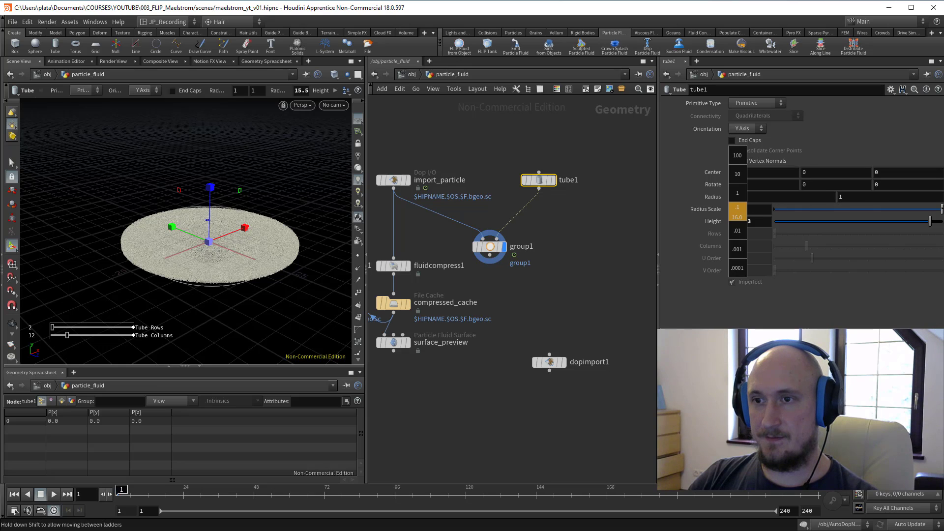
left_click_drag(271, 237, 250, 267, "alt")
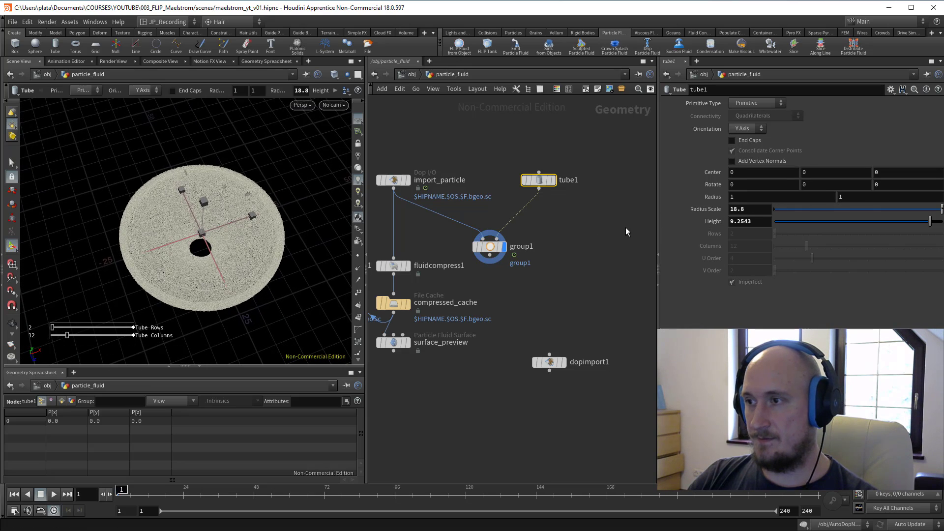
Make tube1 a capped Polygon tube with 50 columns and select group1 to inspect the points it captures
left_click(484, 251)
left_click_drag(613, 141, 541, 195)
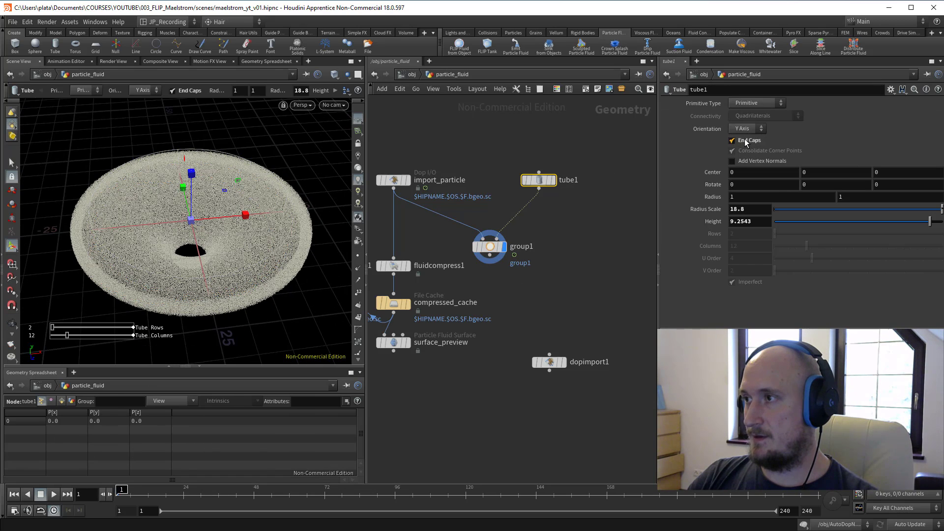
left_click(762, 104)
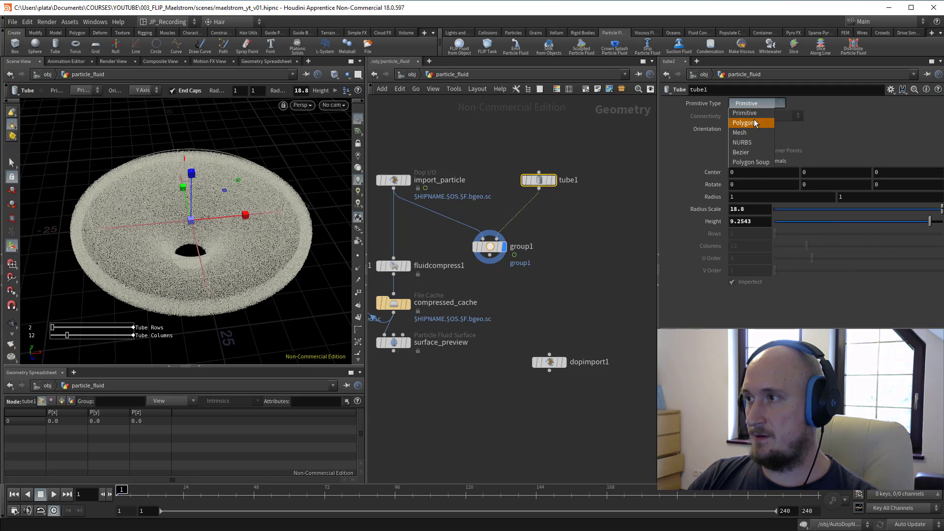
left_click(750, 118)
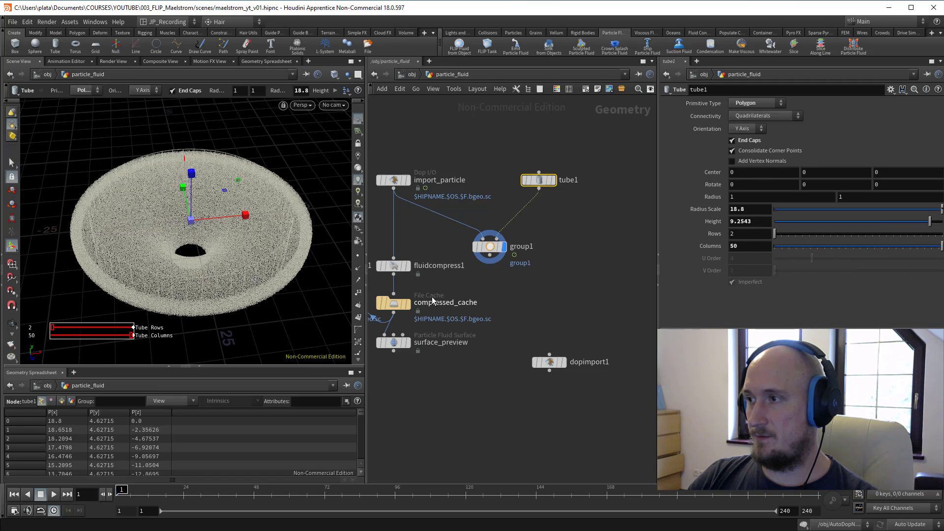
left_click(490, 247)
left_click_drag(238, 262, 222, 235)
right_click_drag(222, 235, 266, 243)
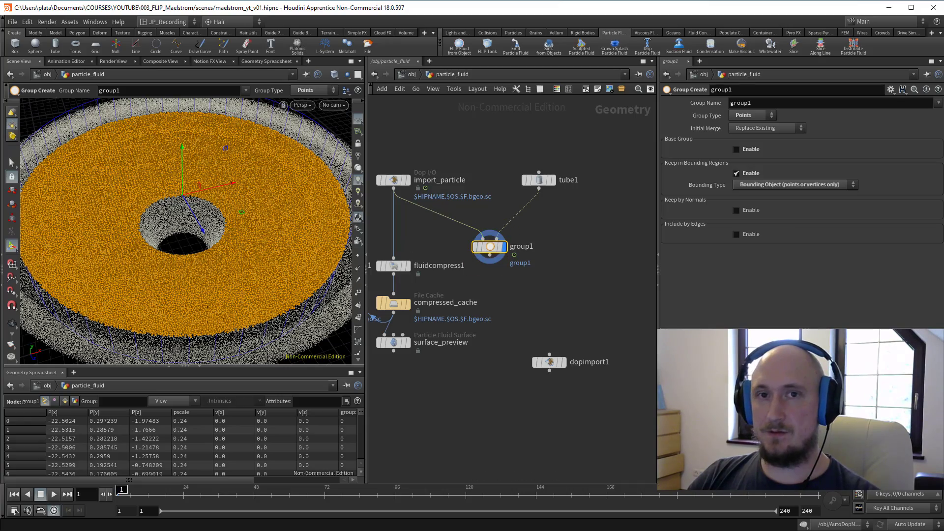
Switch to the MPlay flipbook of the maelstrom simulation and position its window to review the fluid motion
left_click_drag(0, 111, 581, 73)
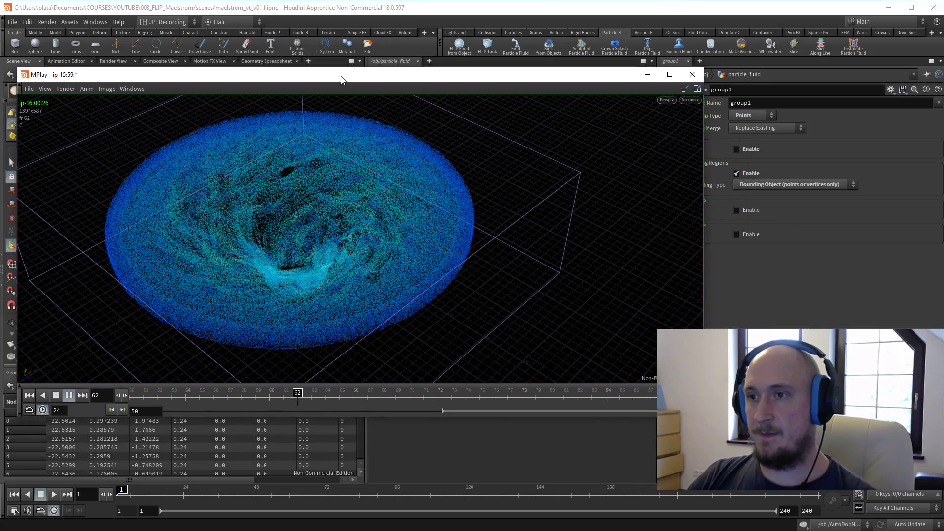
left_click_drag(343, 80, 340, 69)
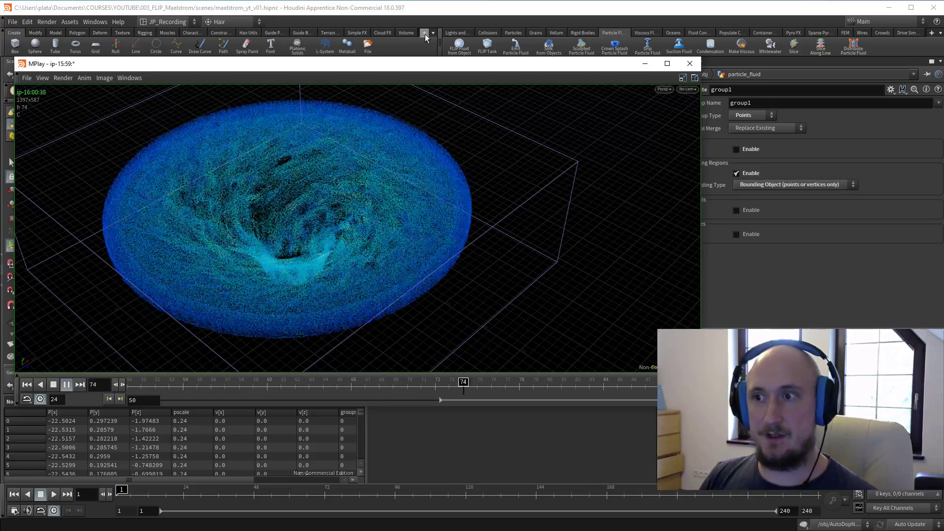